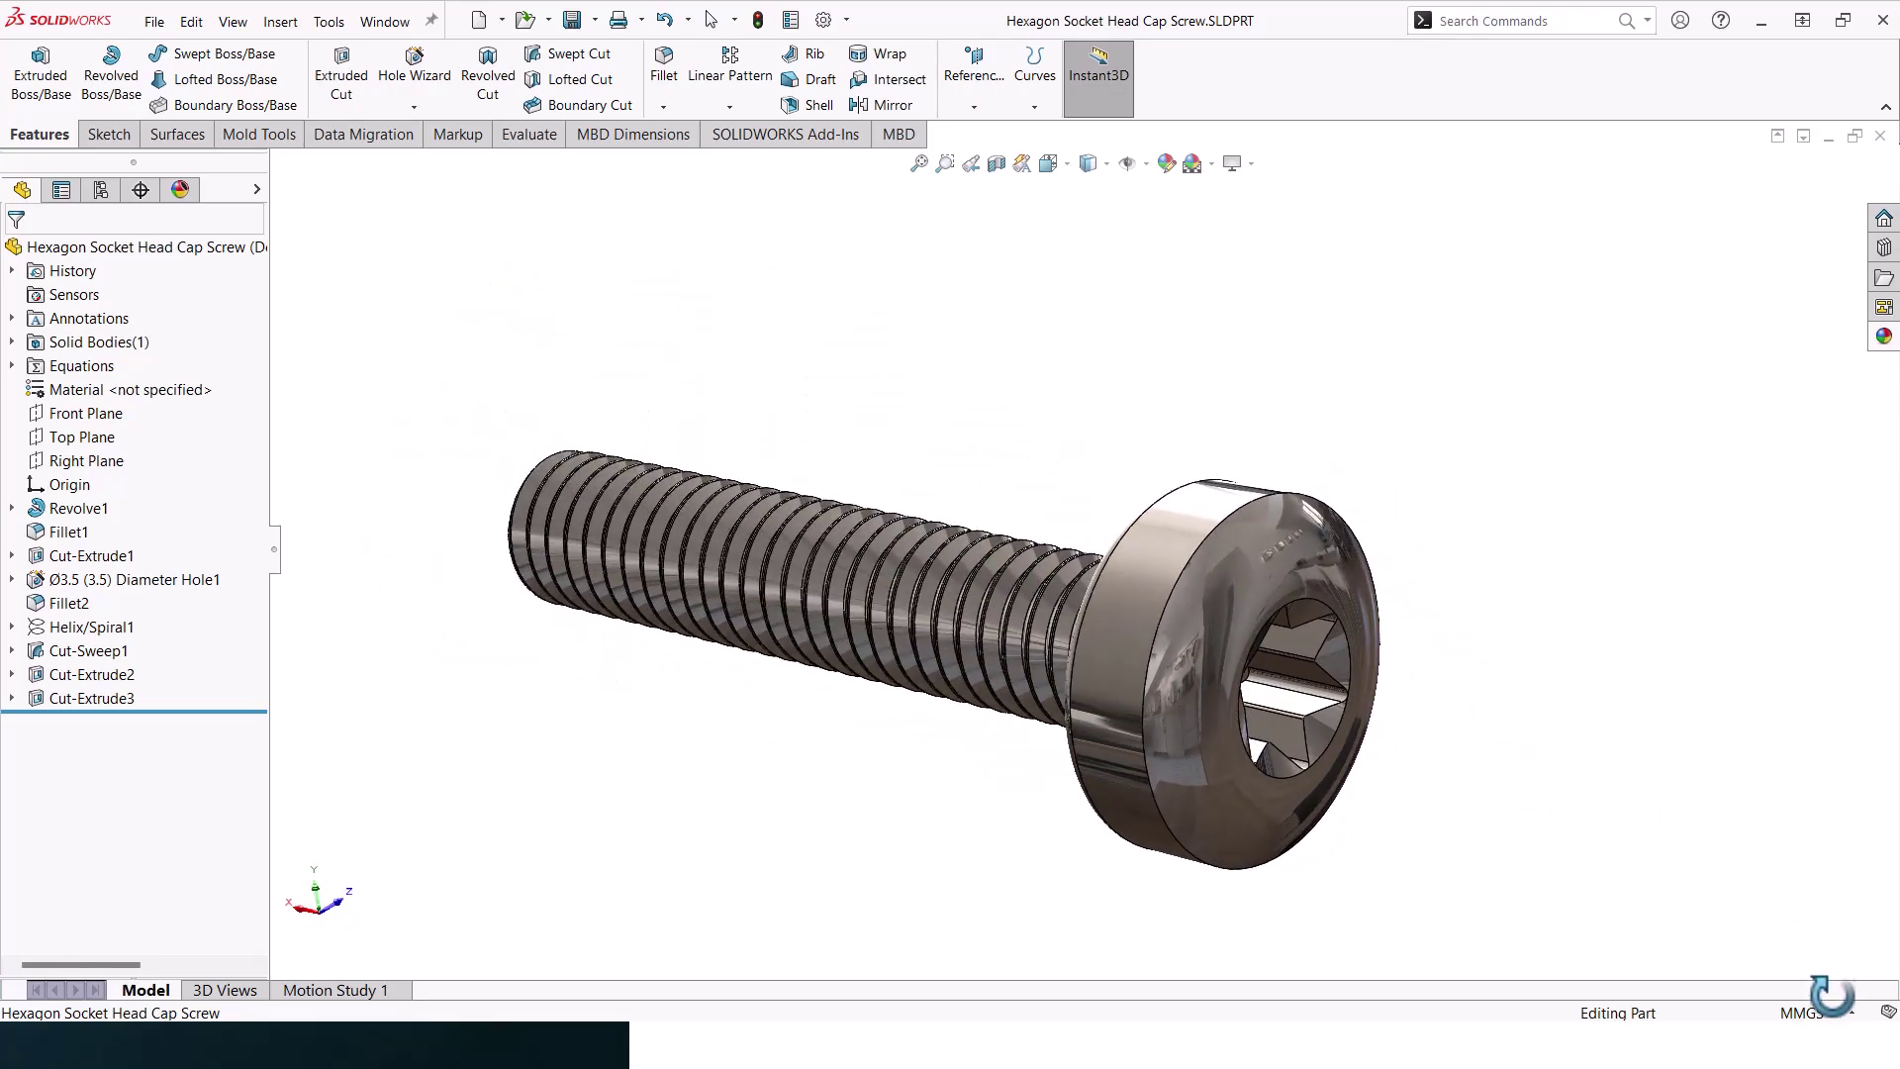
Create a new part and start a sketch on the Front Plane, viewed normal-to
left_click(503, 22)
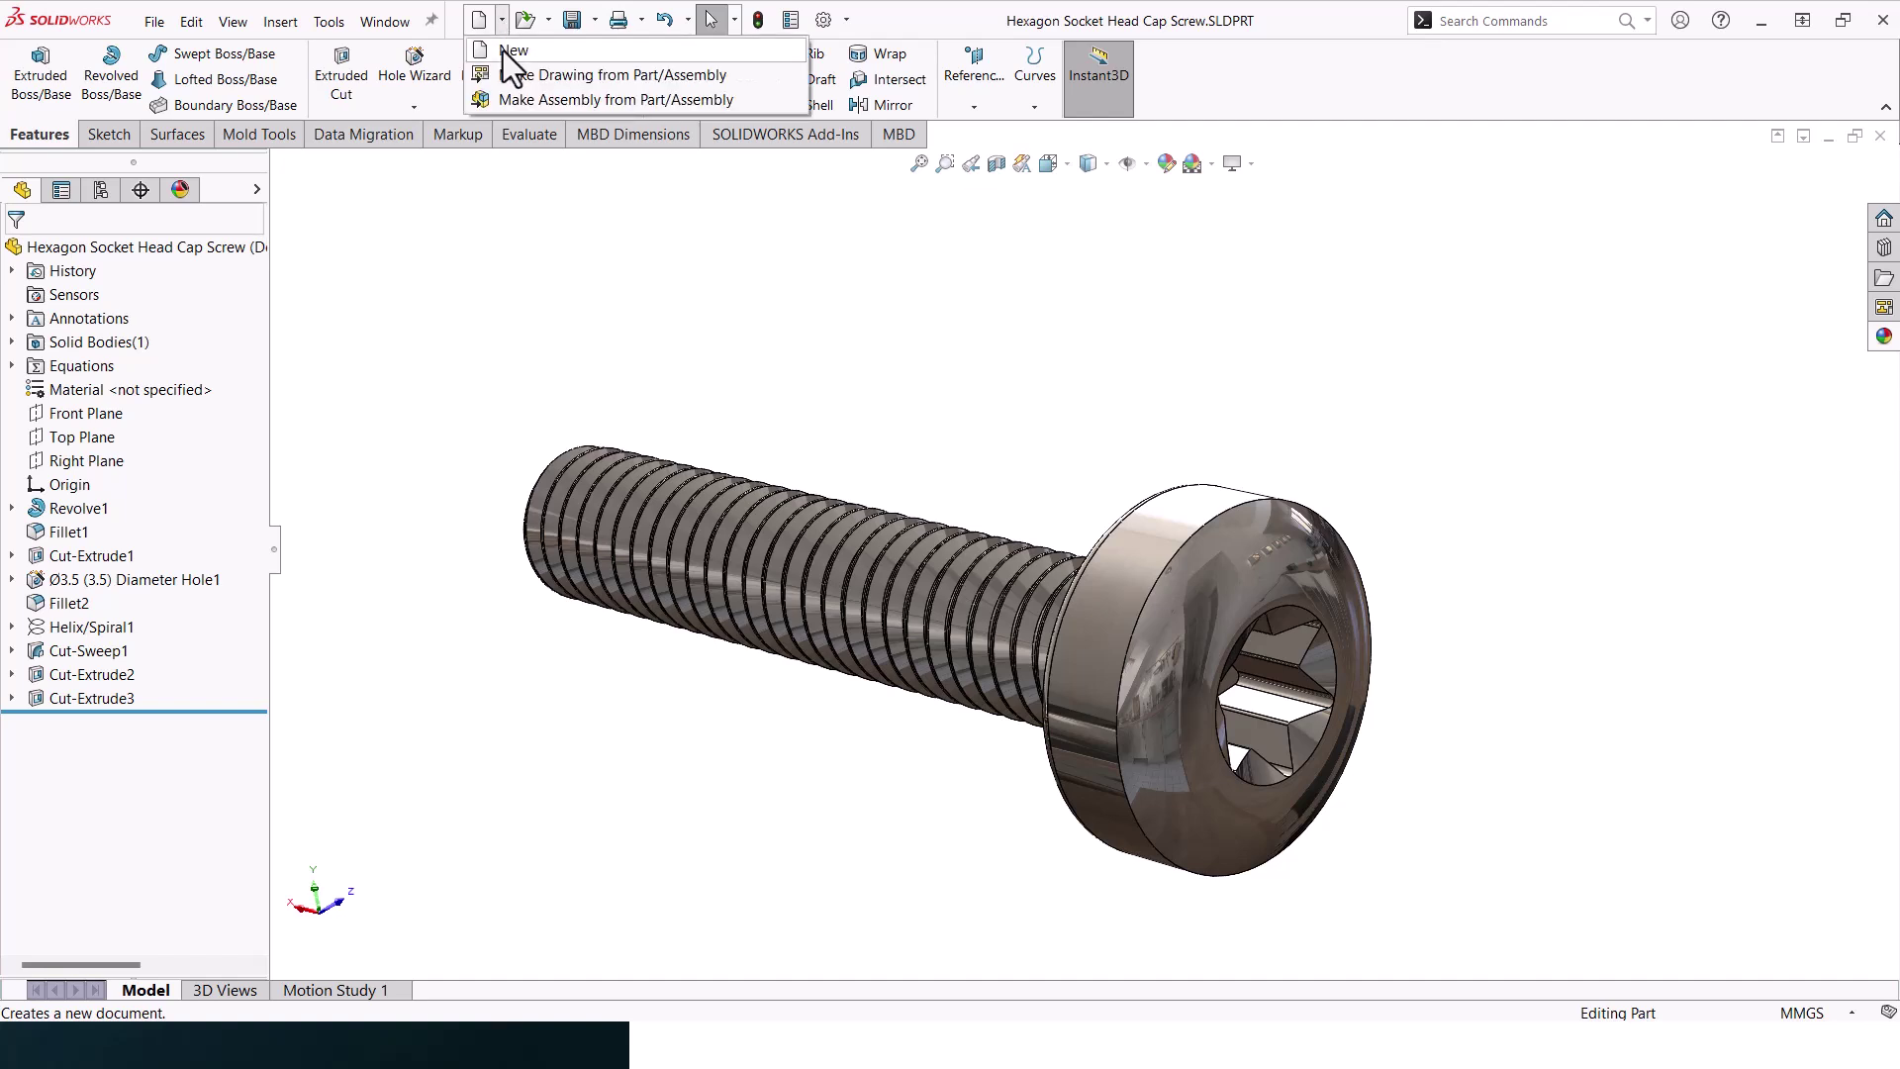
left_click(501, 50)
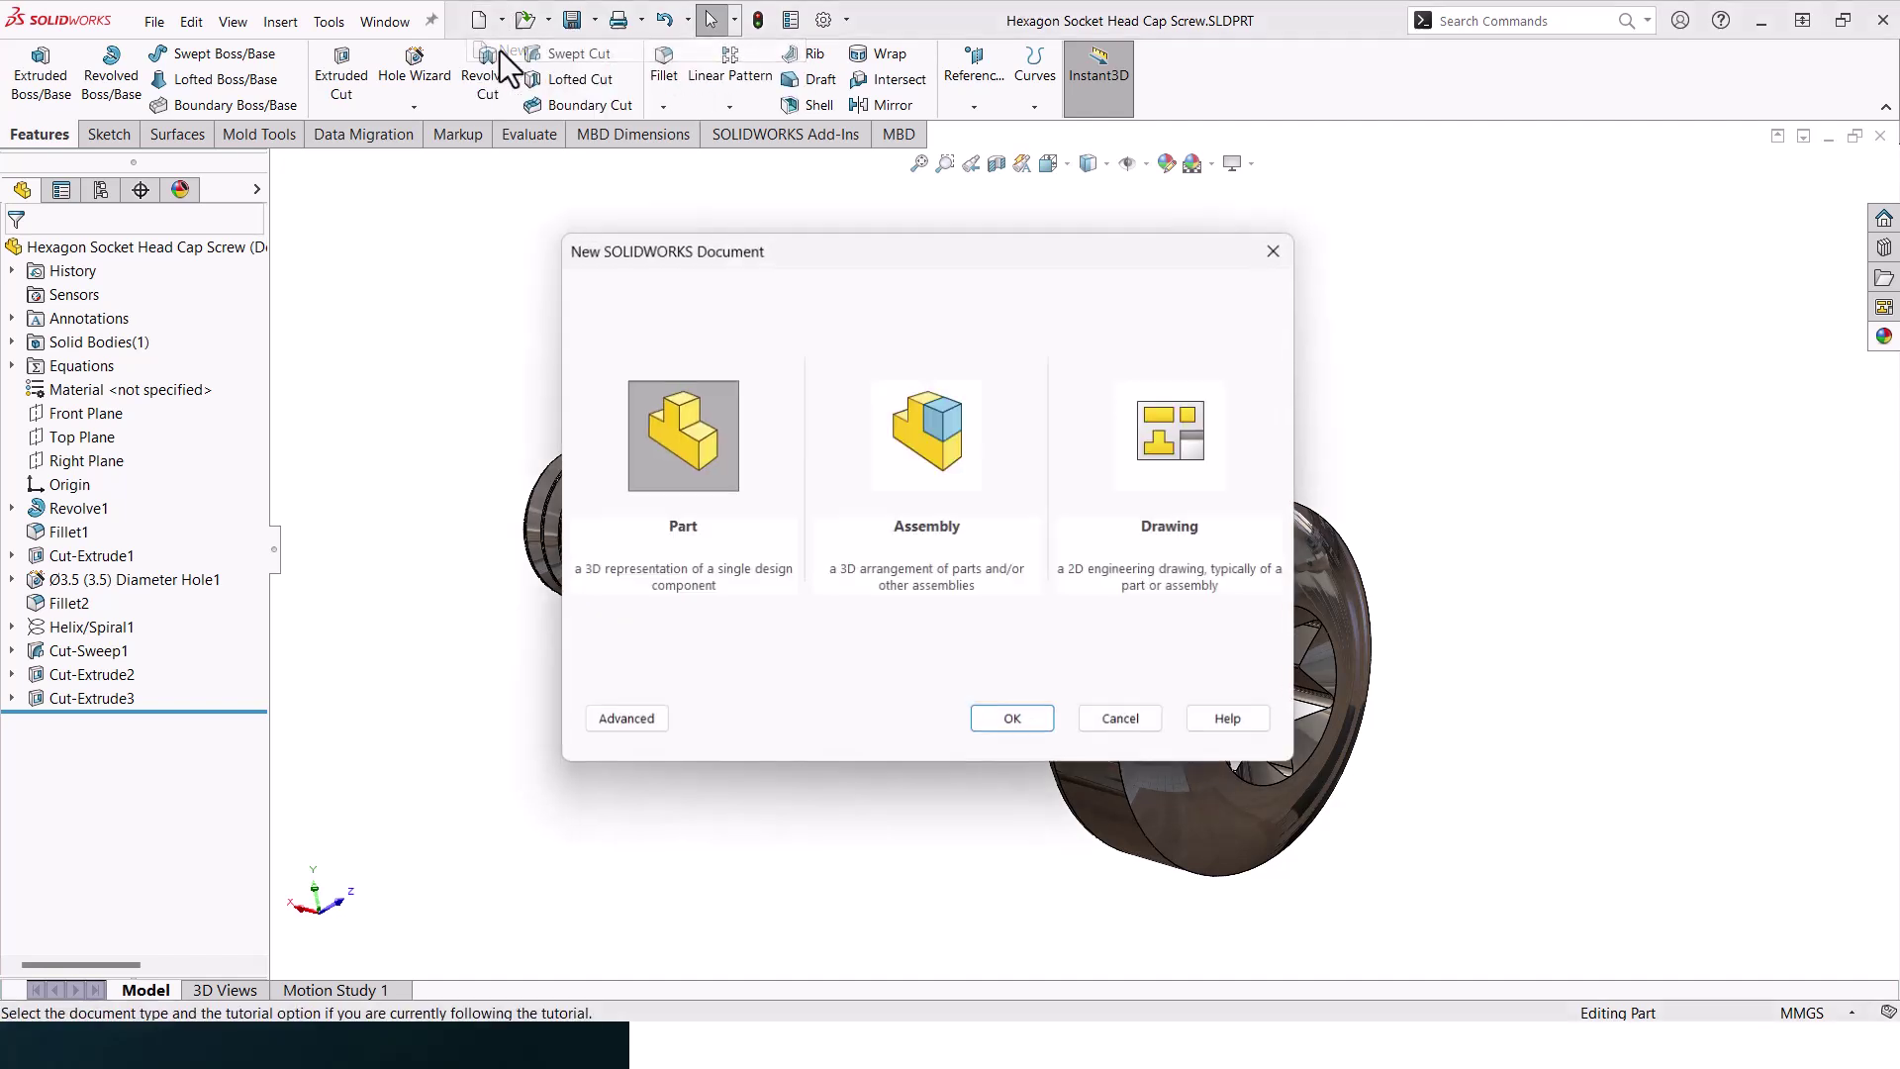
left_click(997, 724)
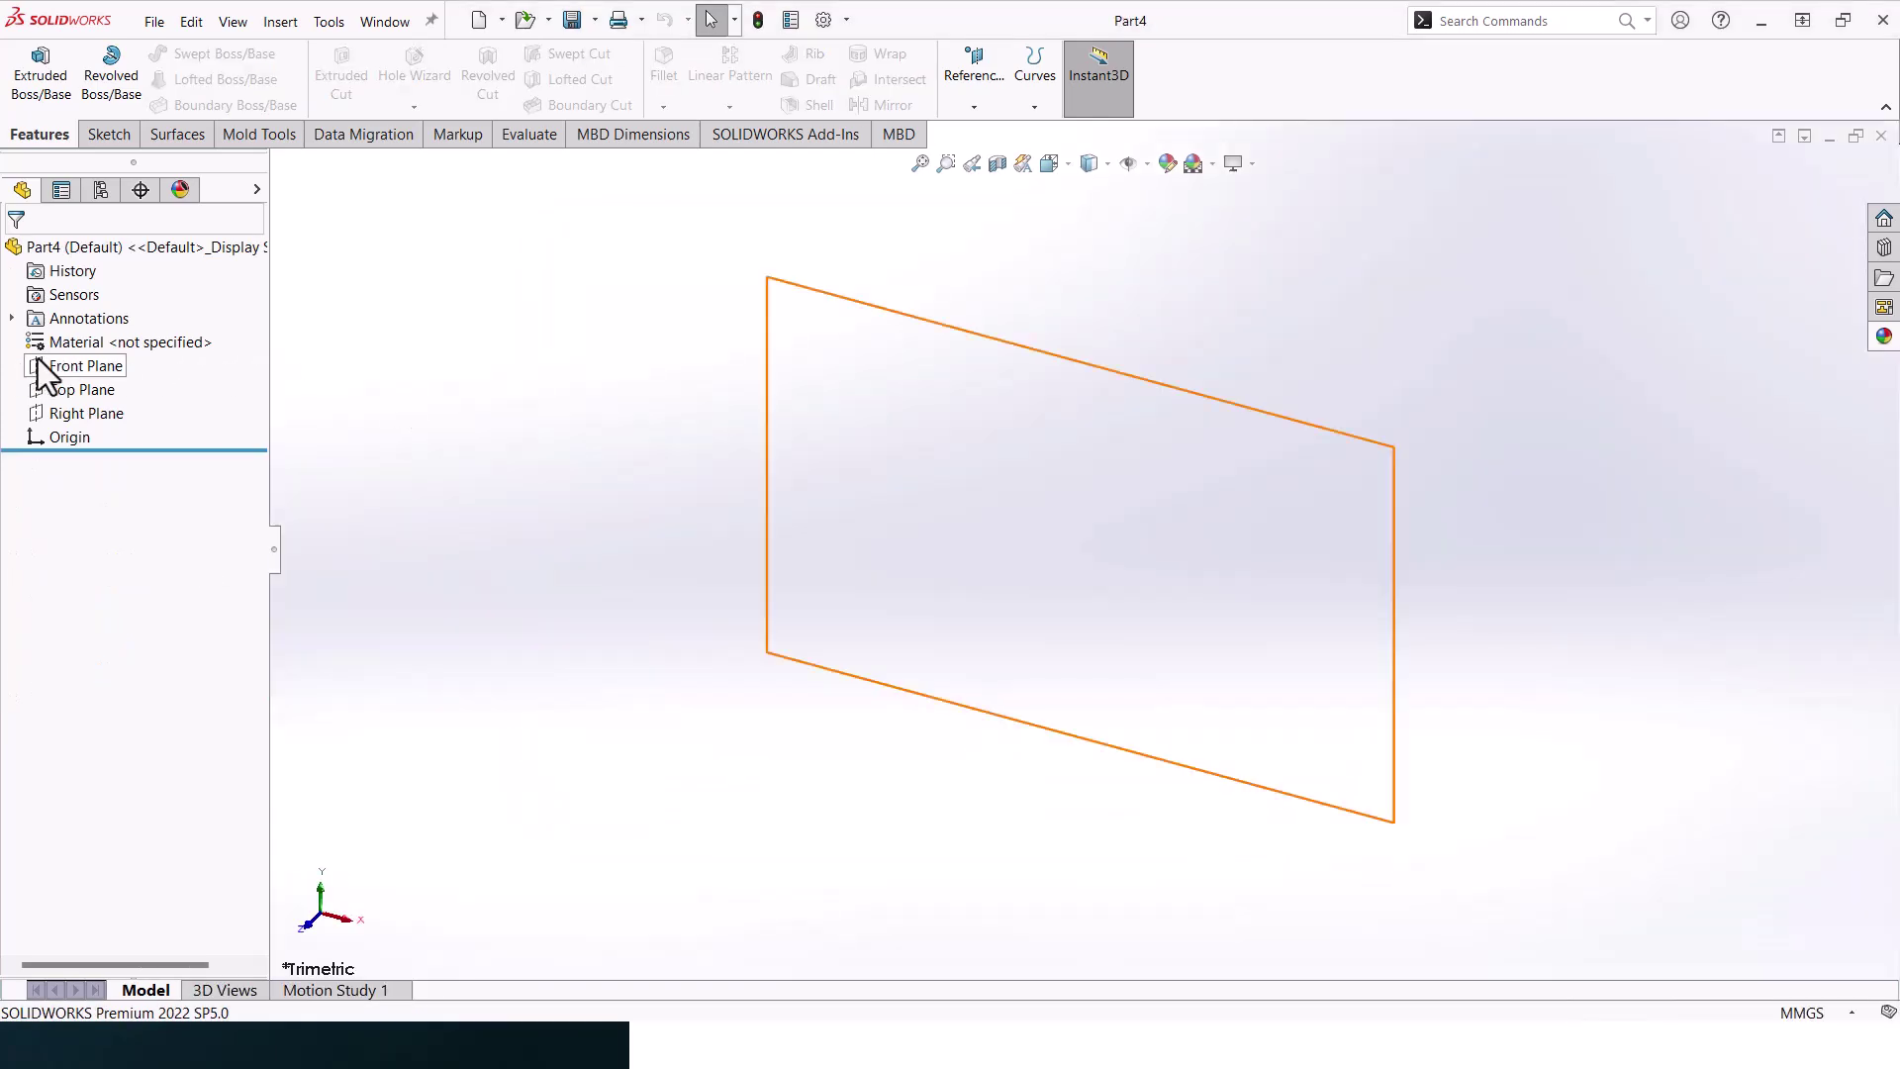
left_click(62, 374)
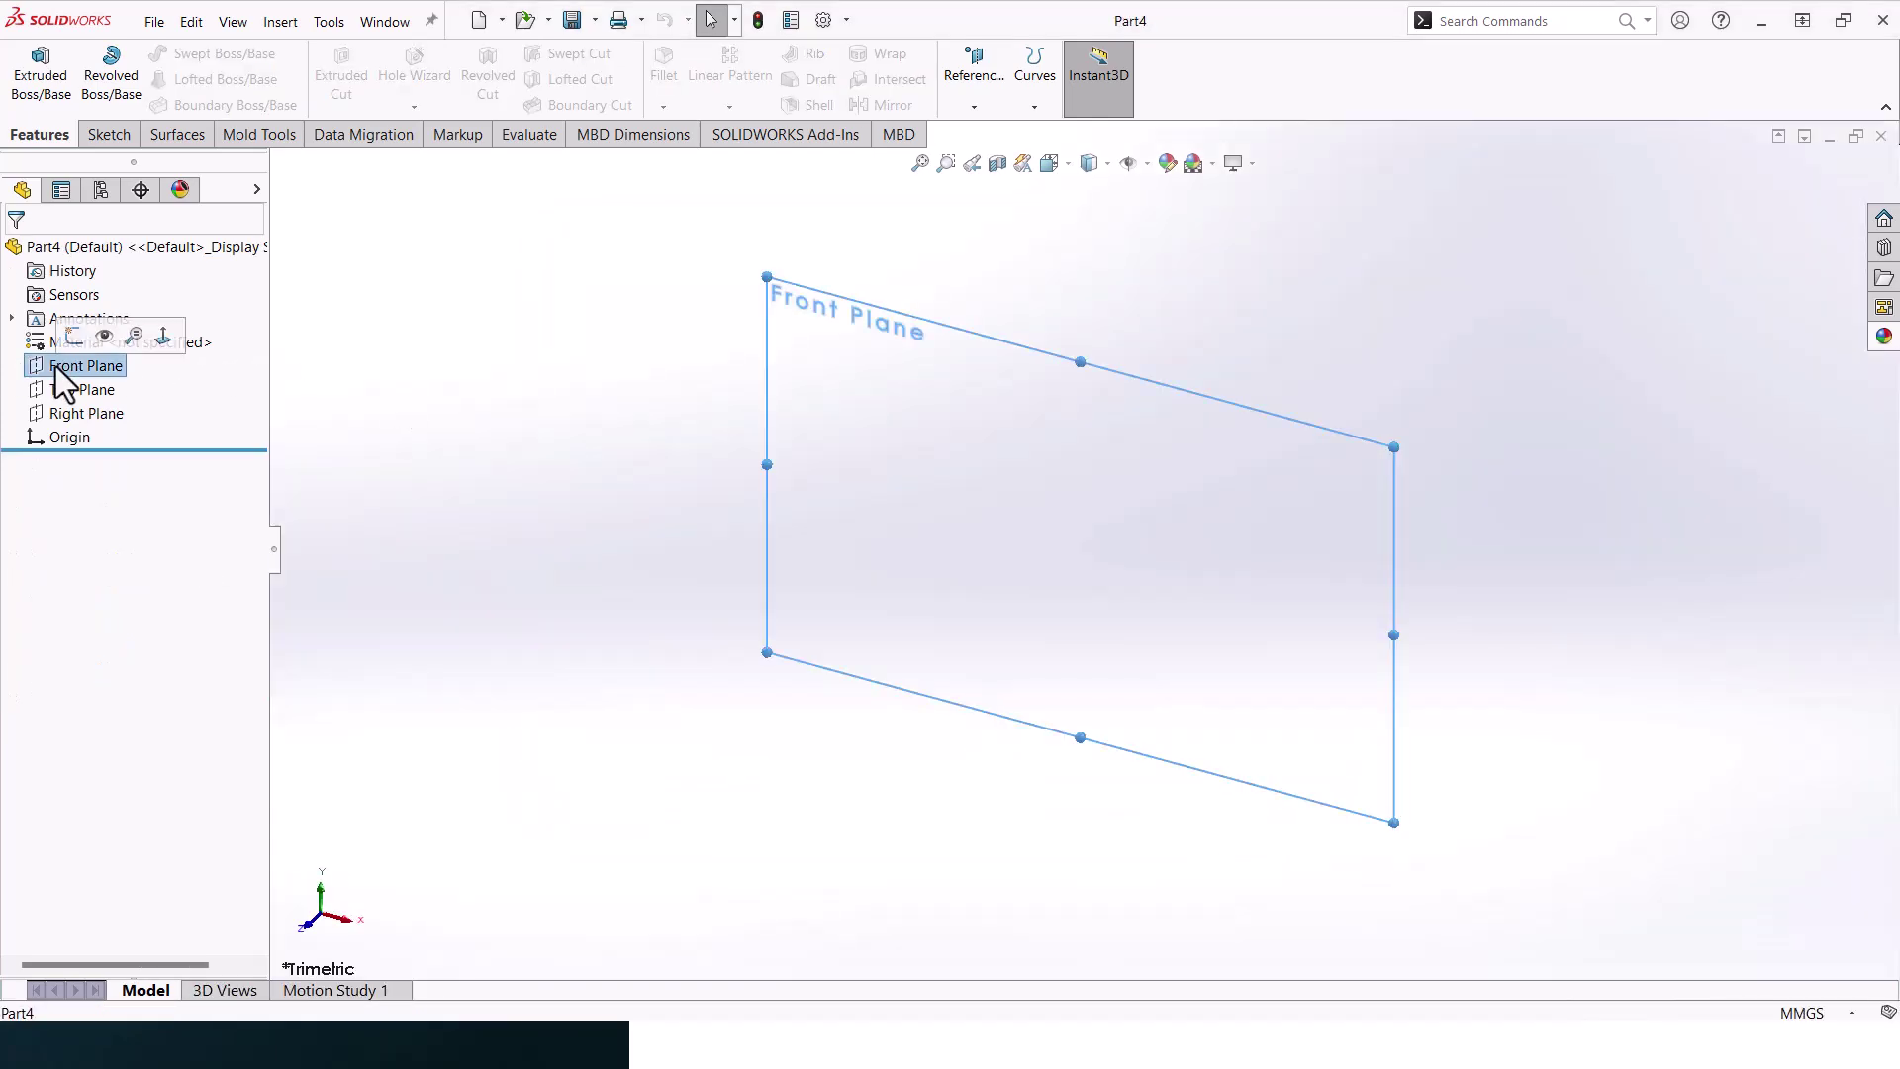
left_click(165, 342)
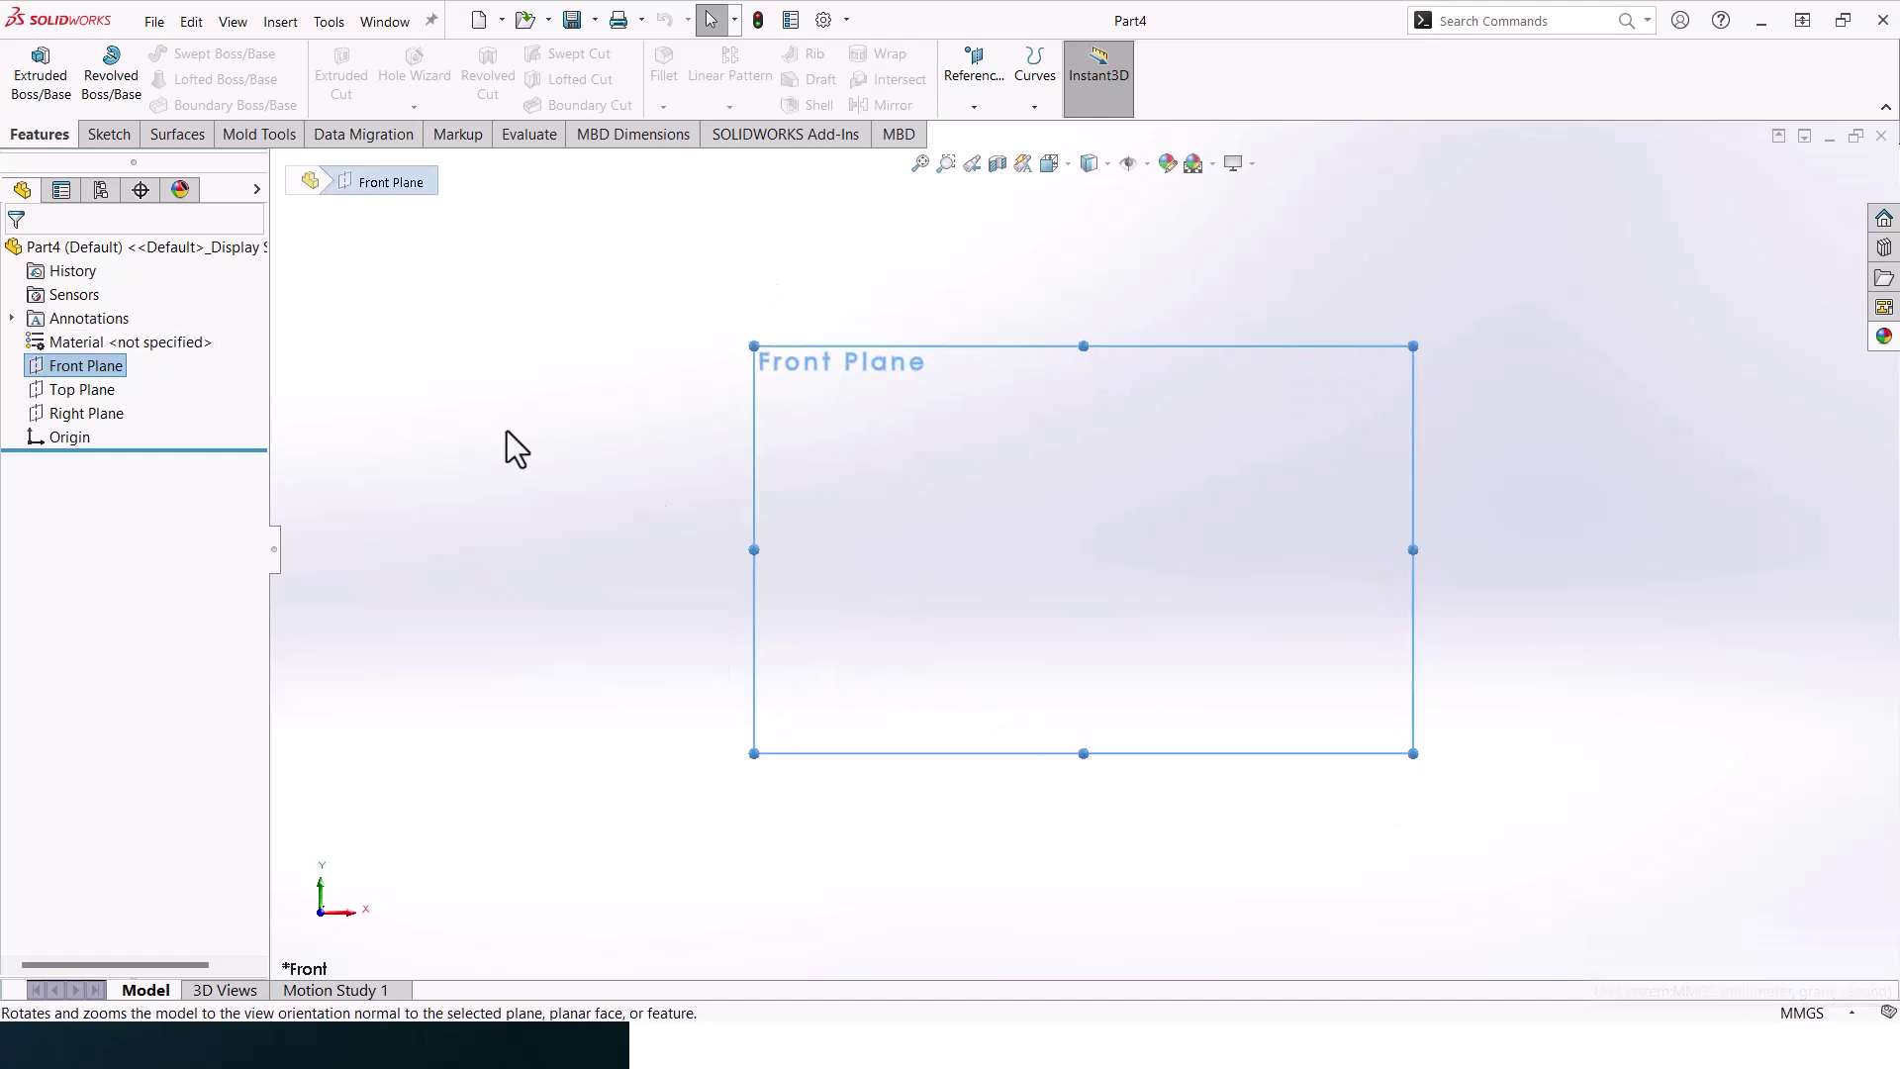
left_click(105, 136)
Draw the shank and stepped head outline as connected lines starting at the origin
left_click(185, 55)
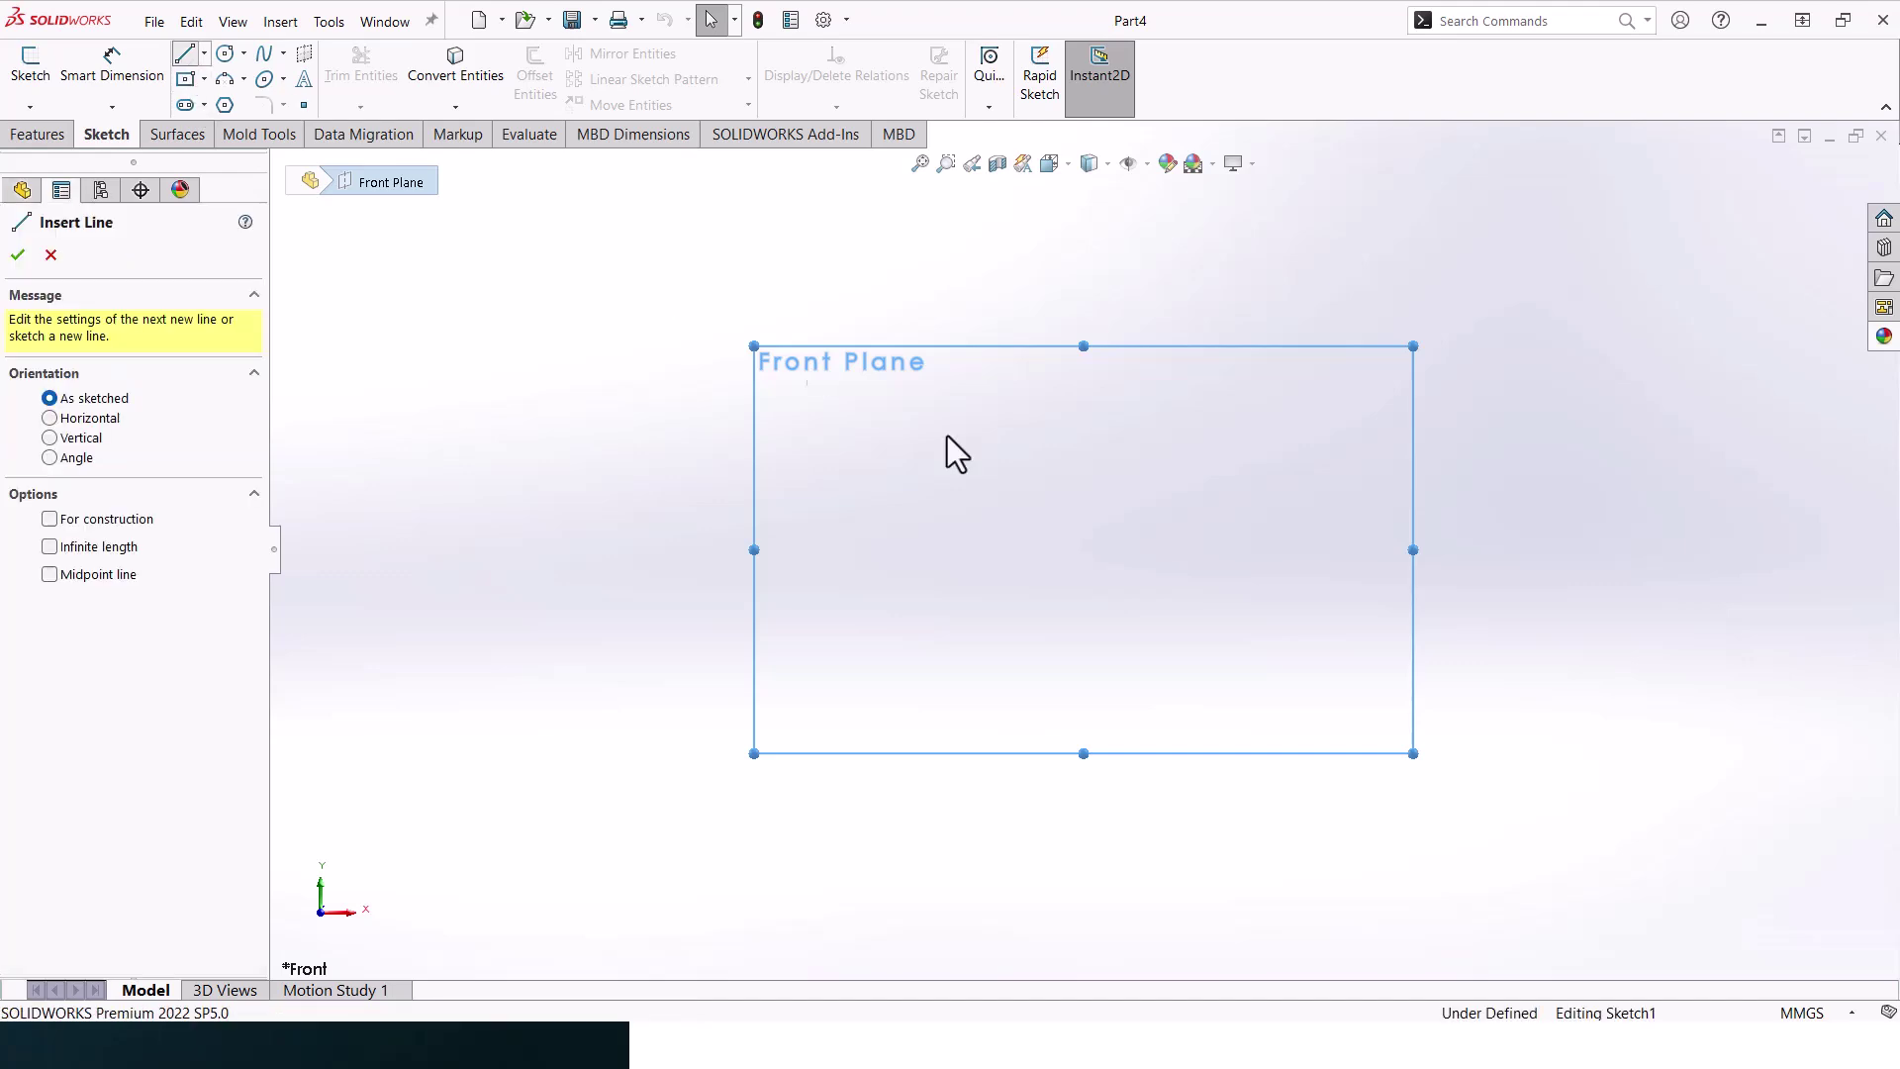
left_click(1085, 542)
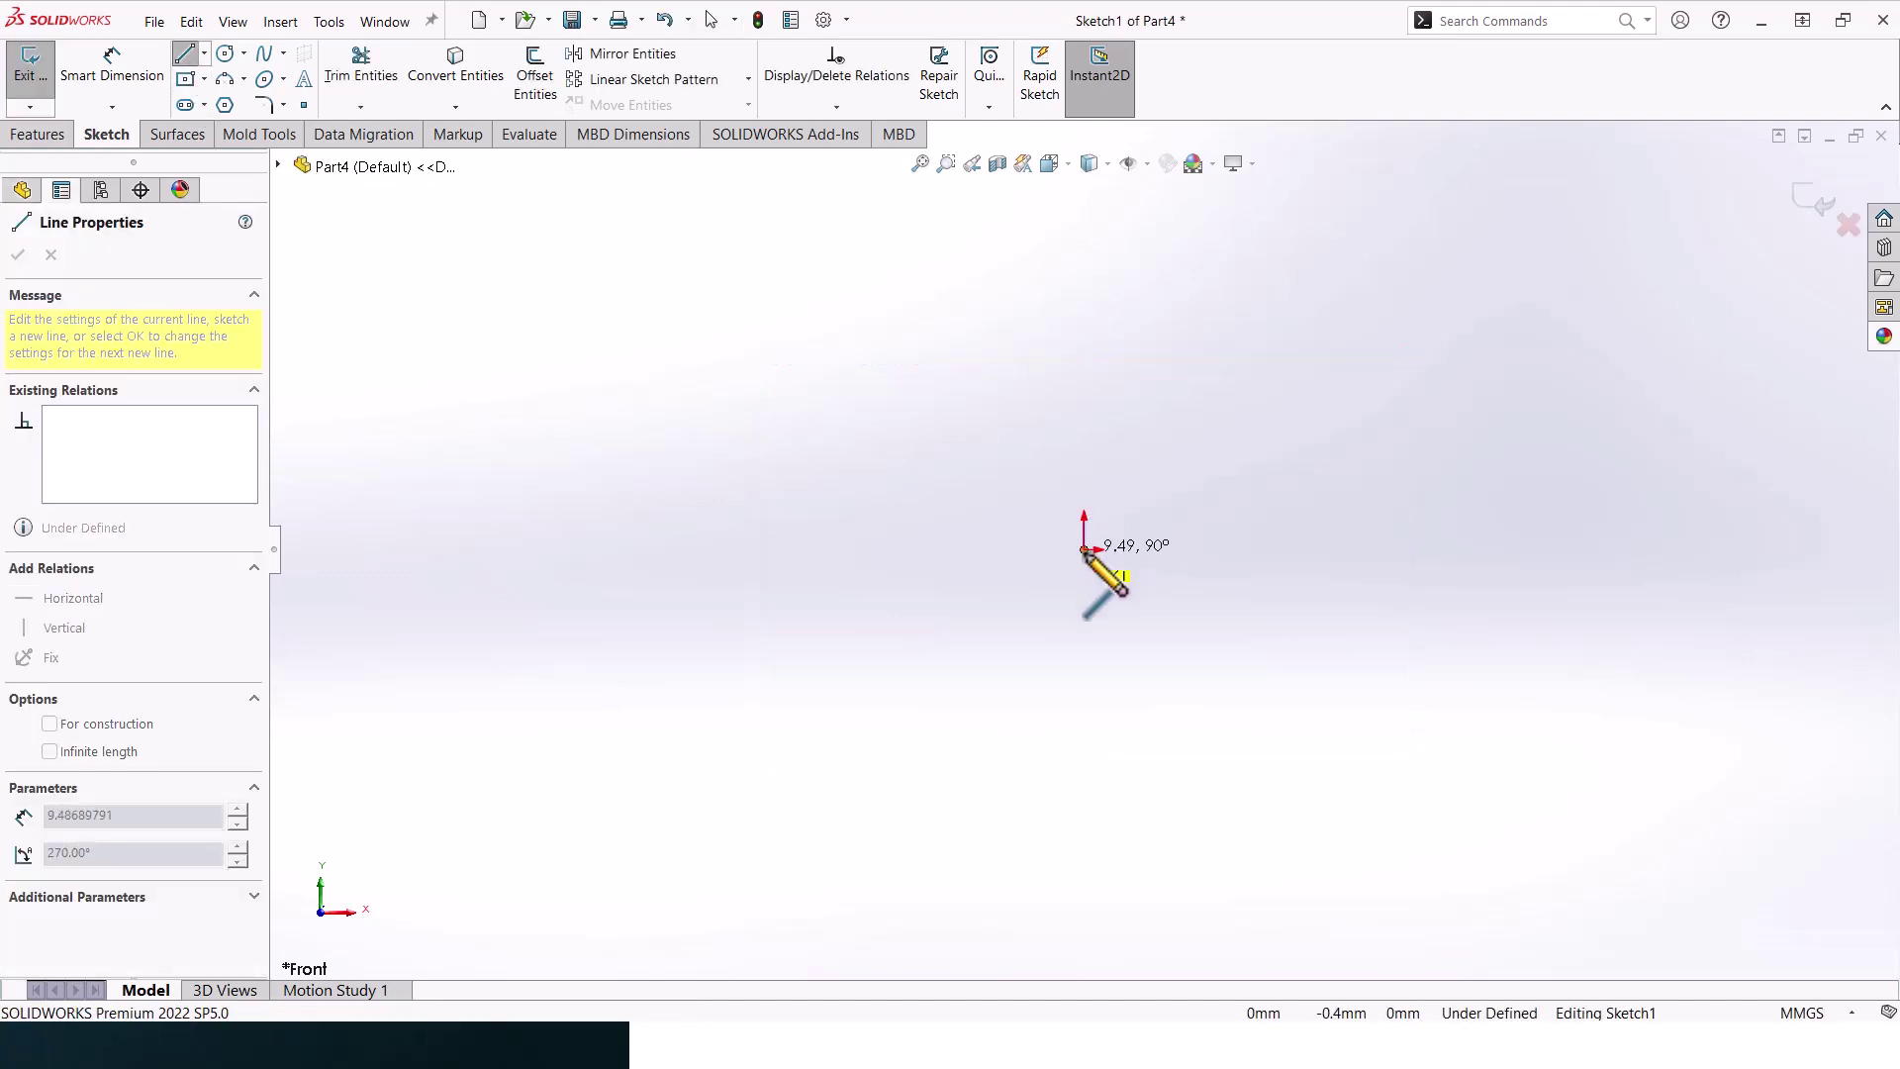
left_click(1423, 550)
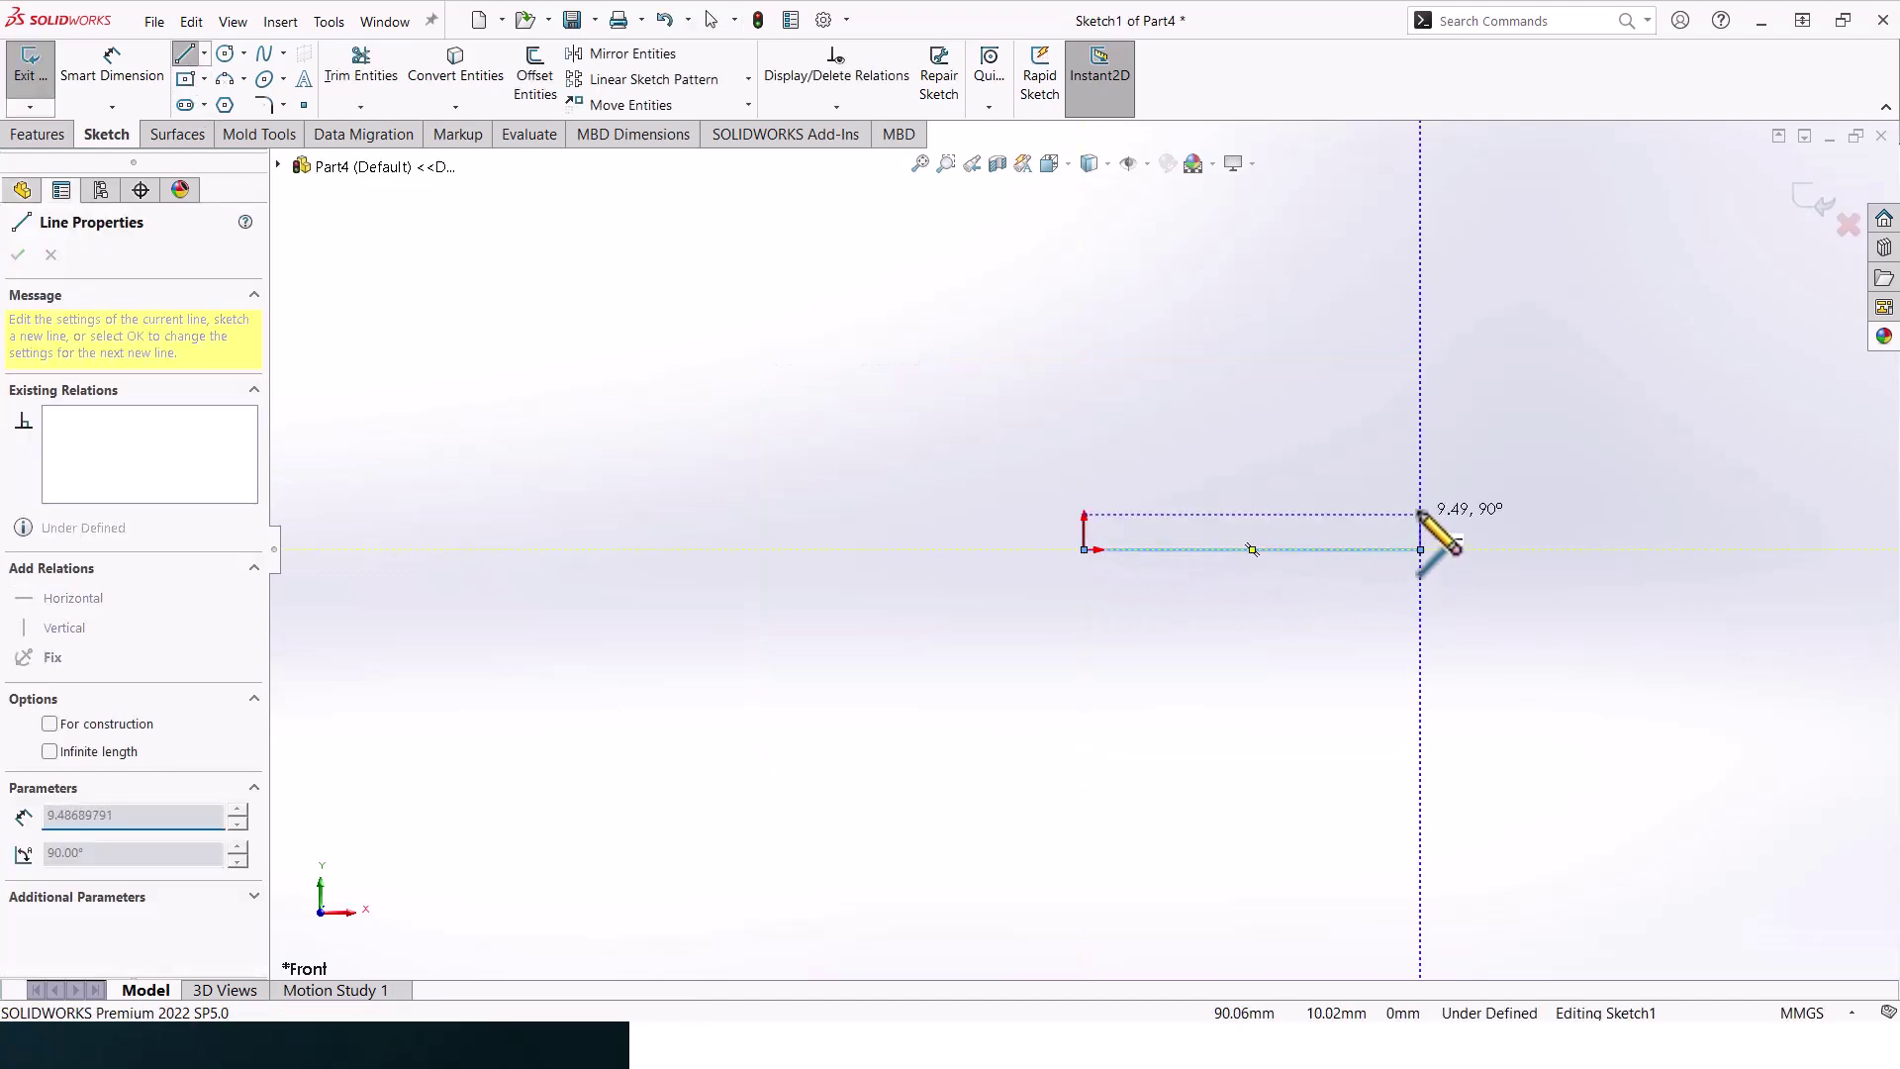
left_click(1420, 505)
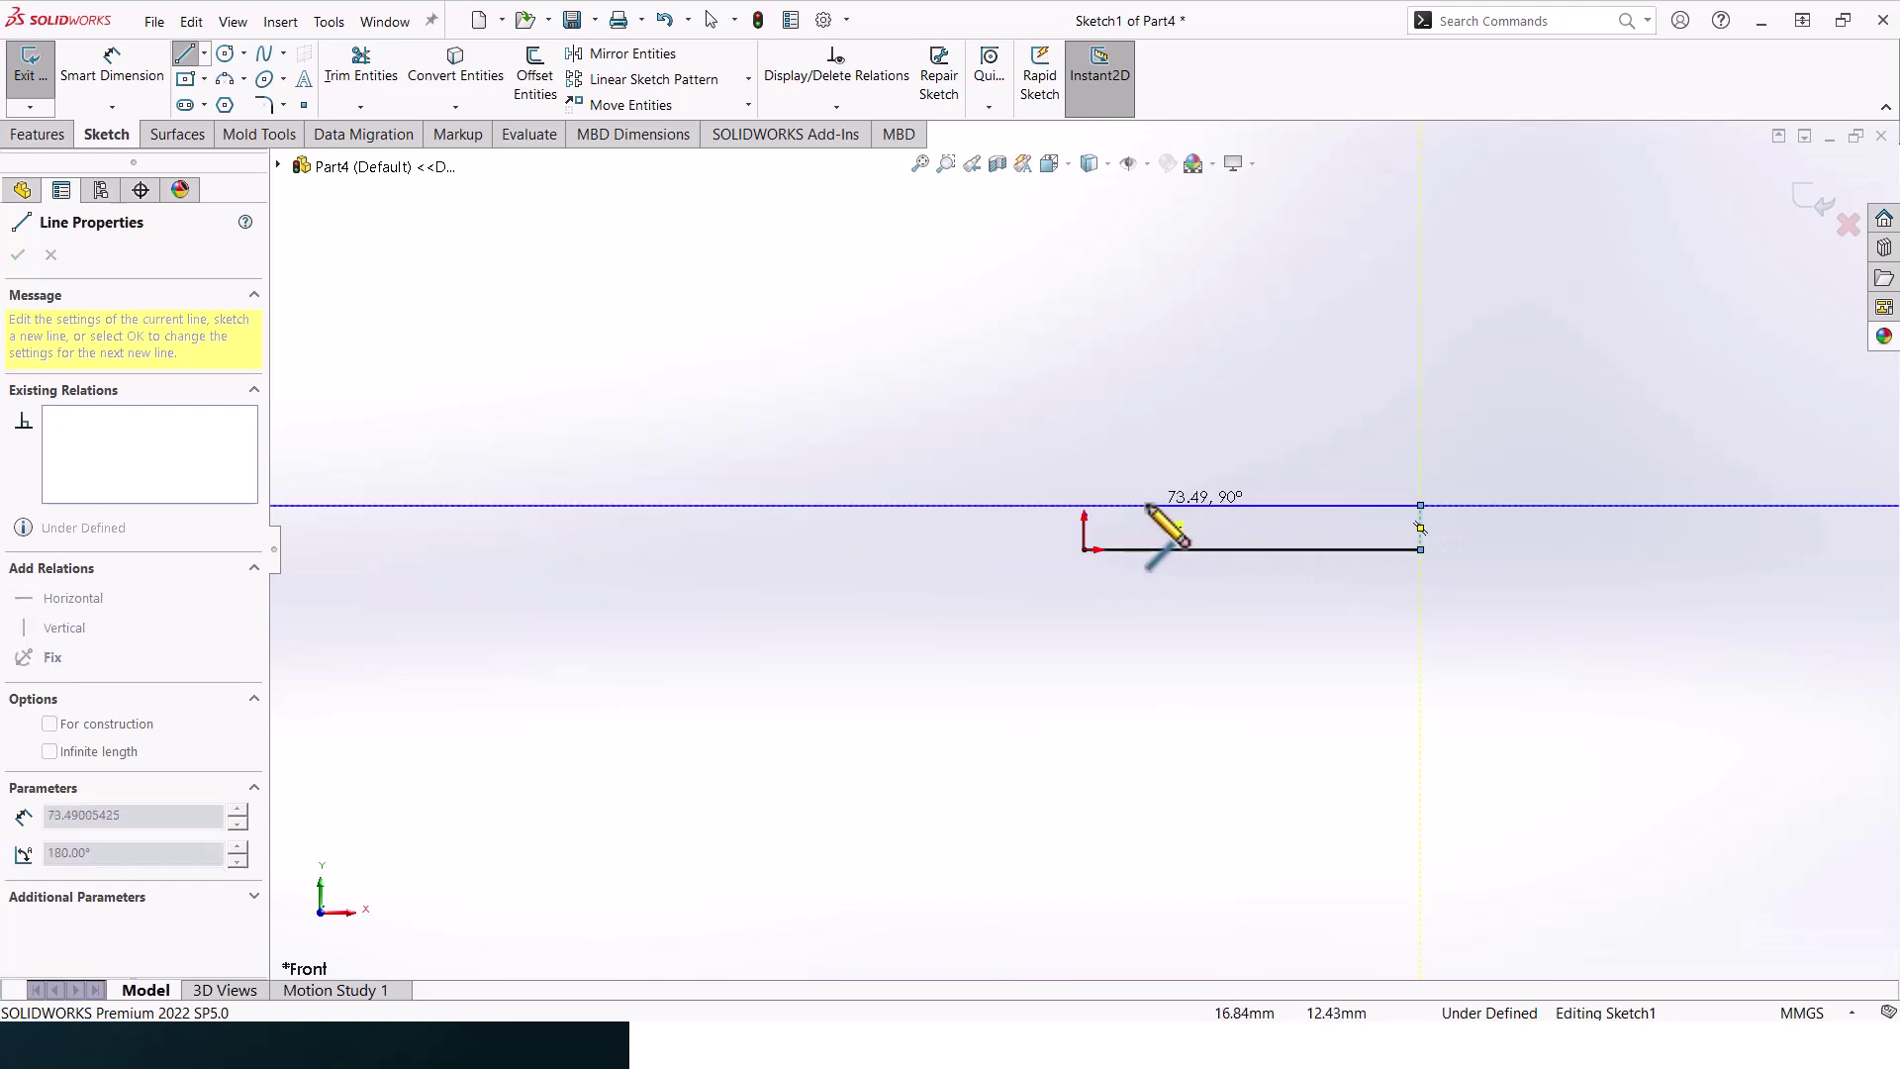
left_click(1131, 505)
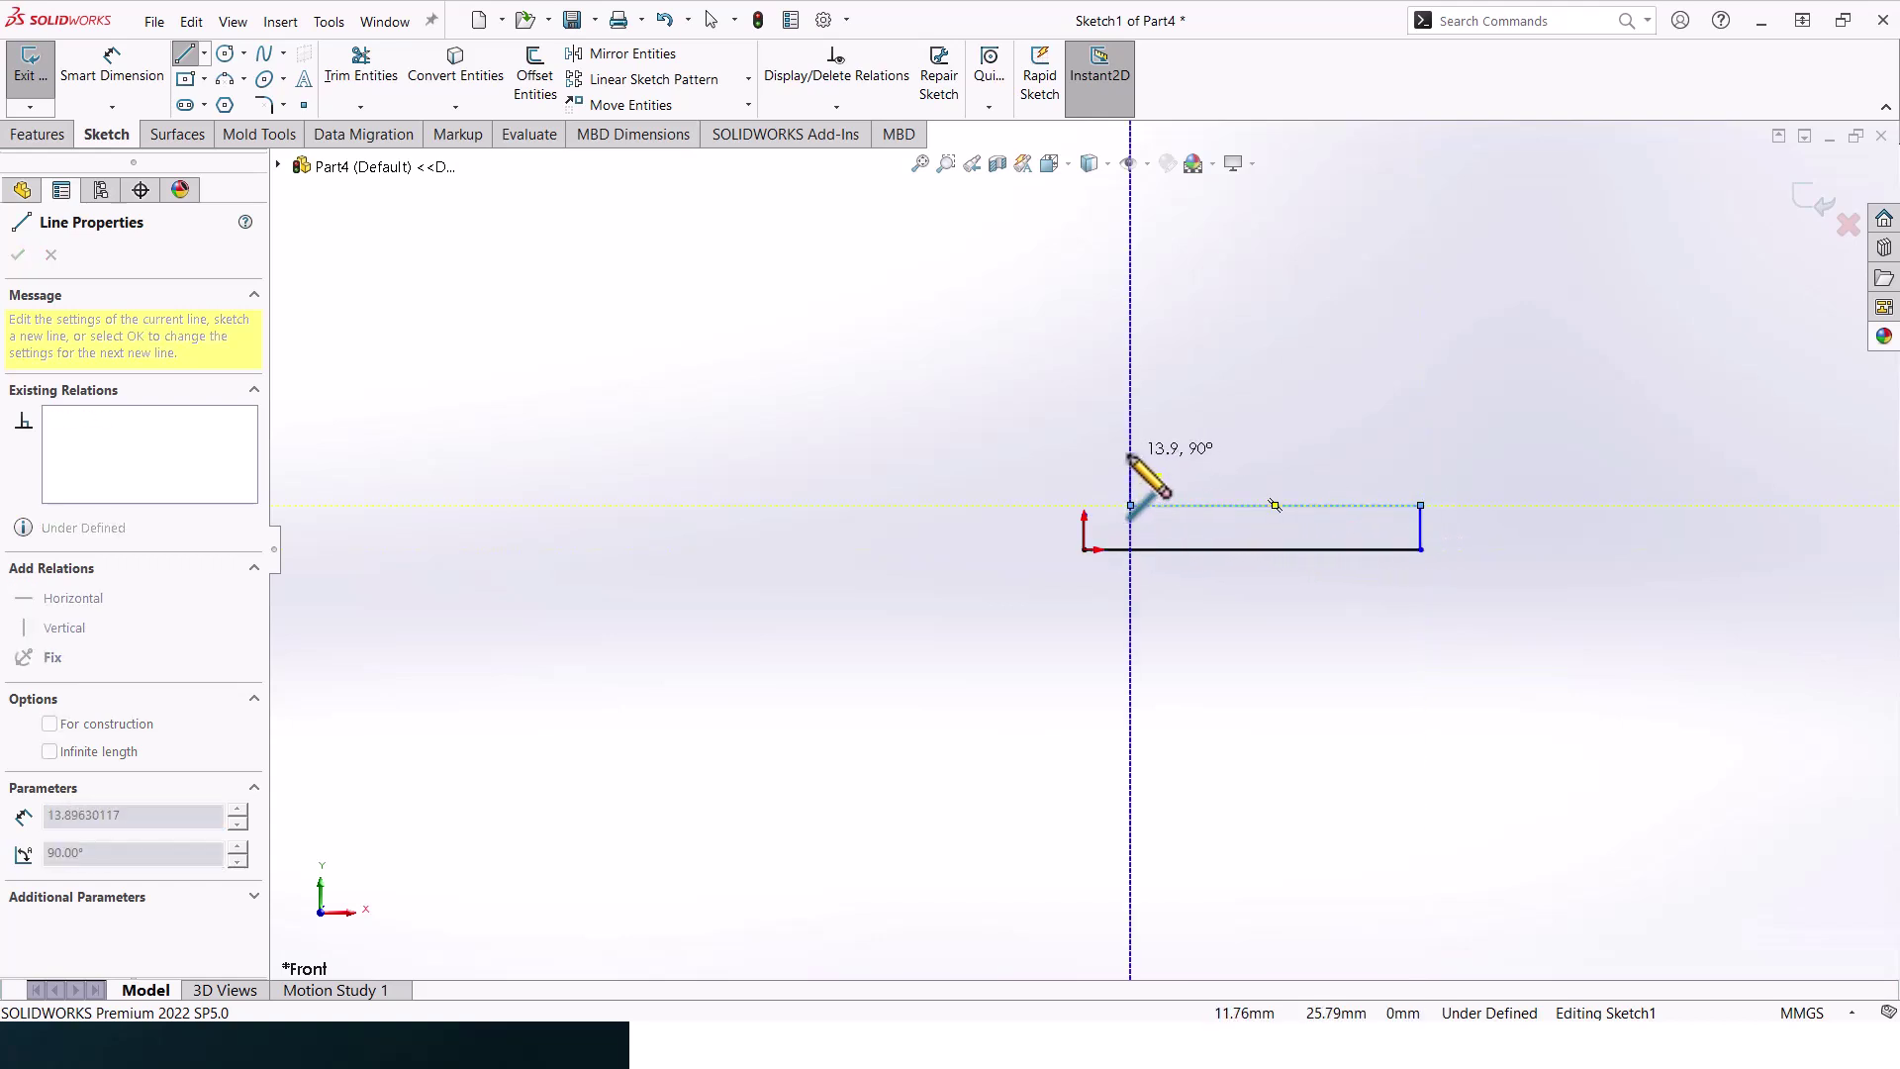
left_click(1131, 455)
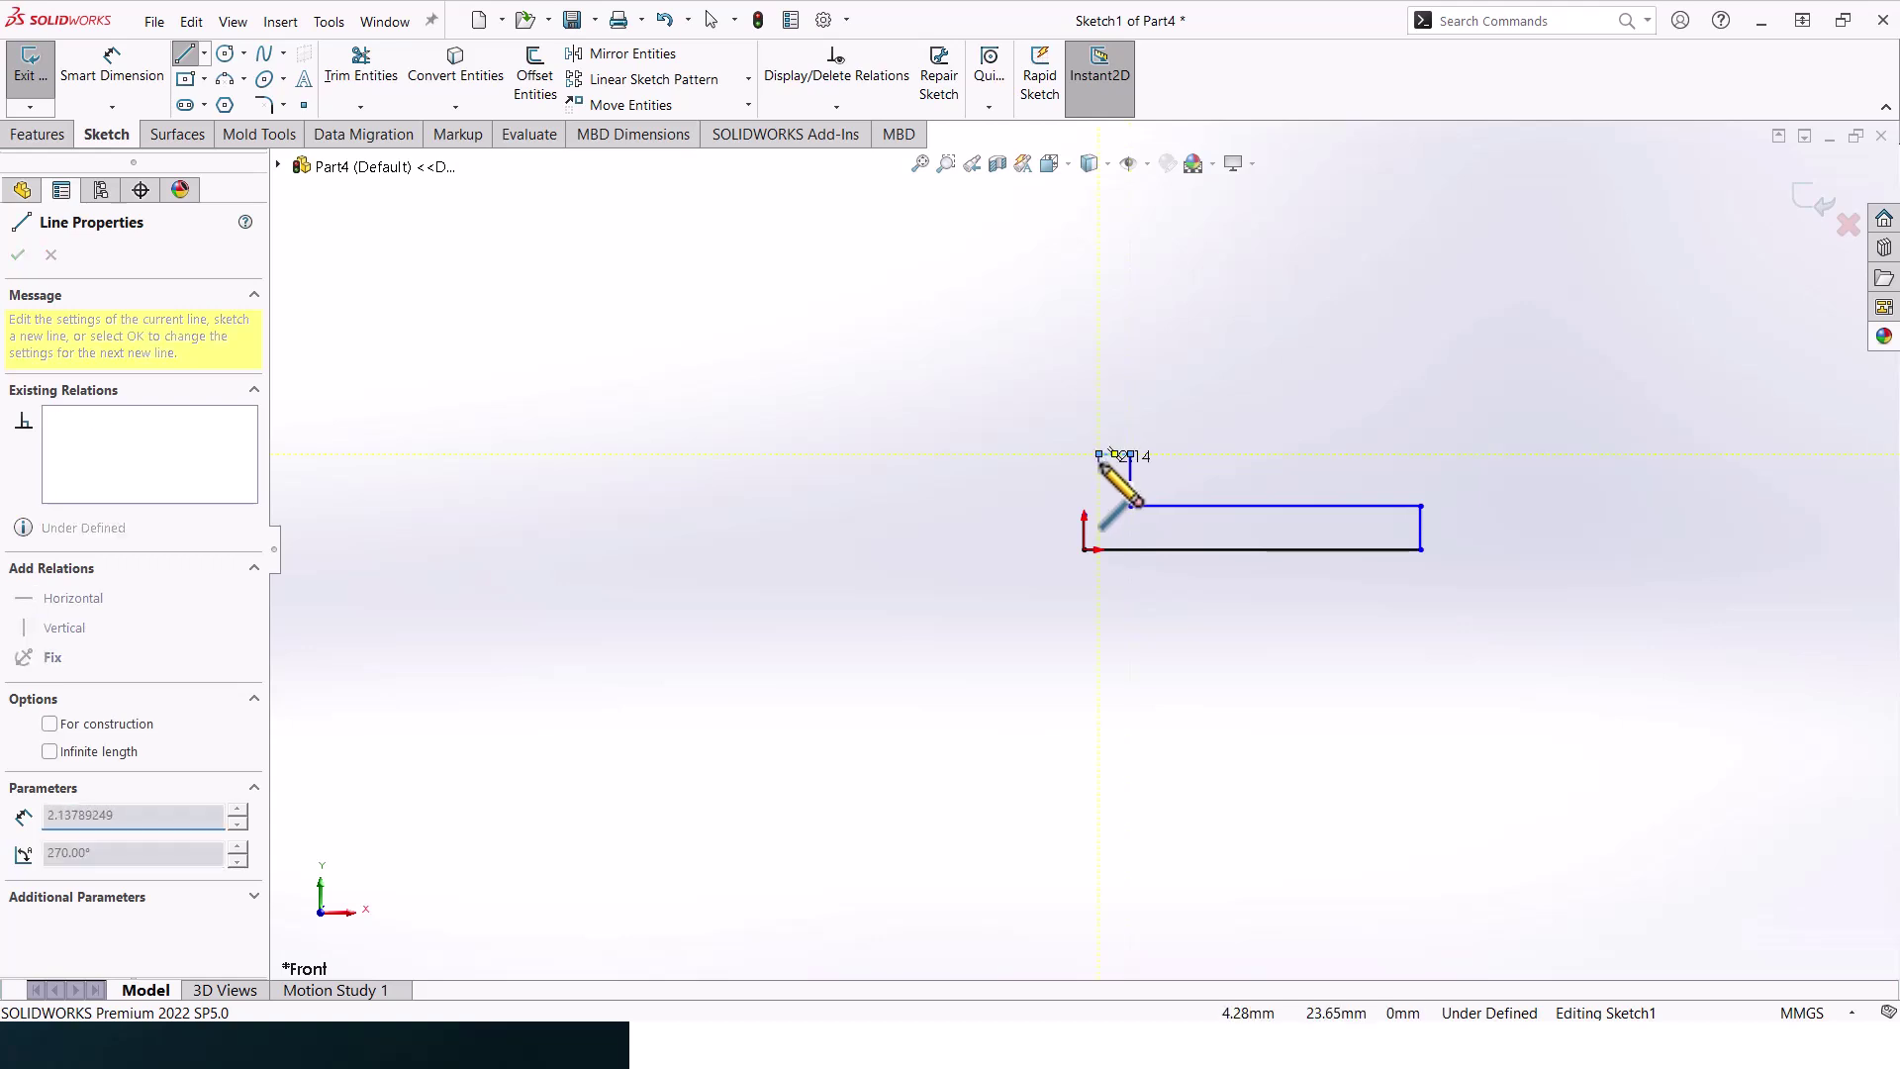
left_click(1099, 454)
key("Escape")
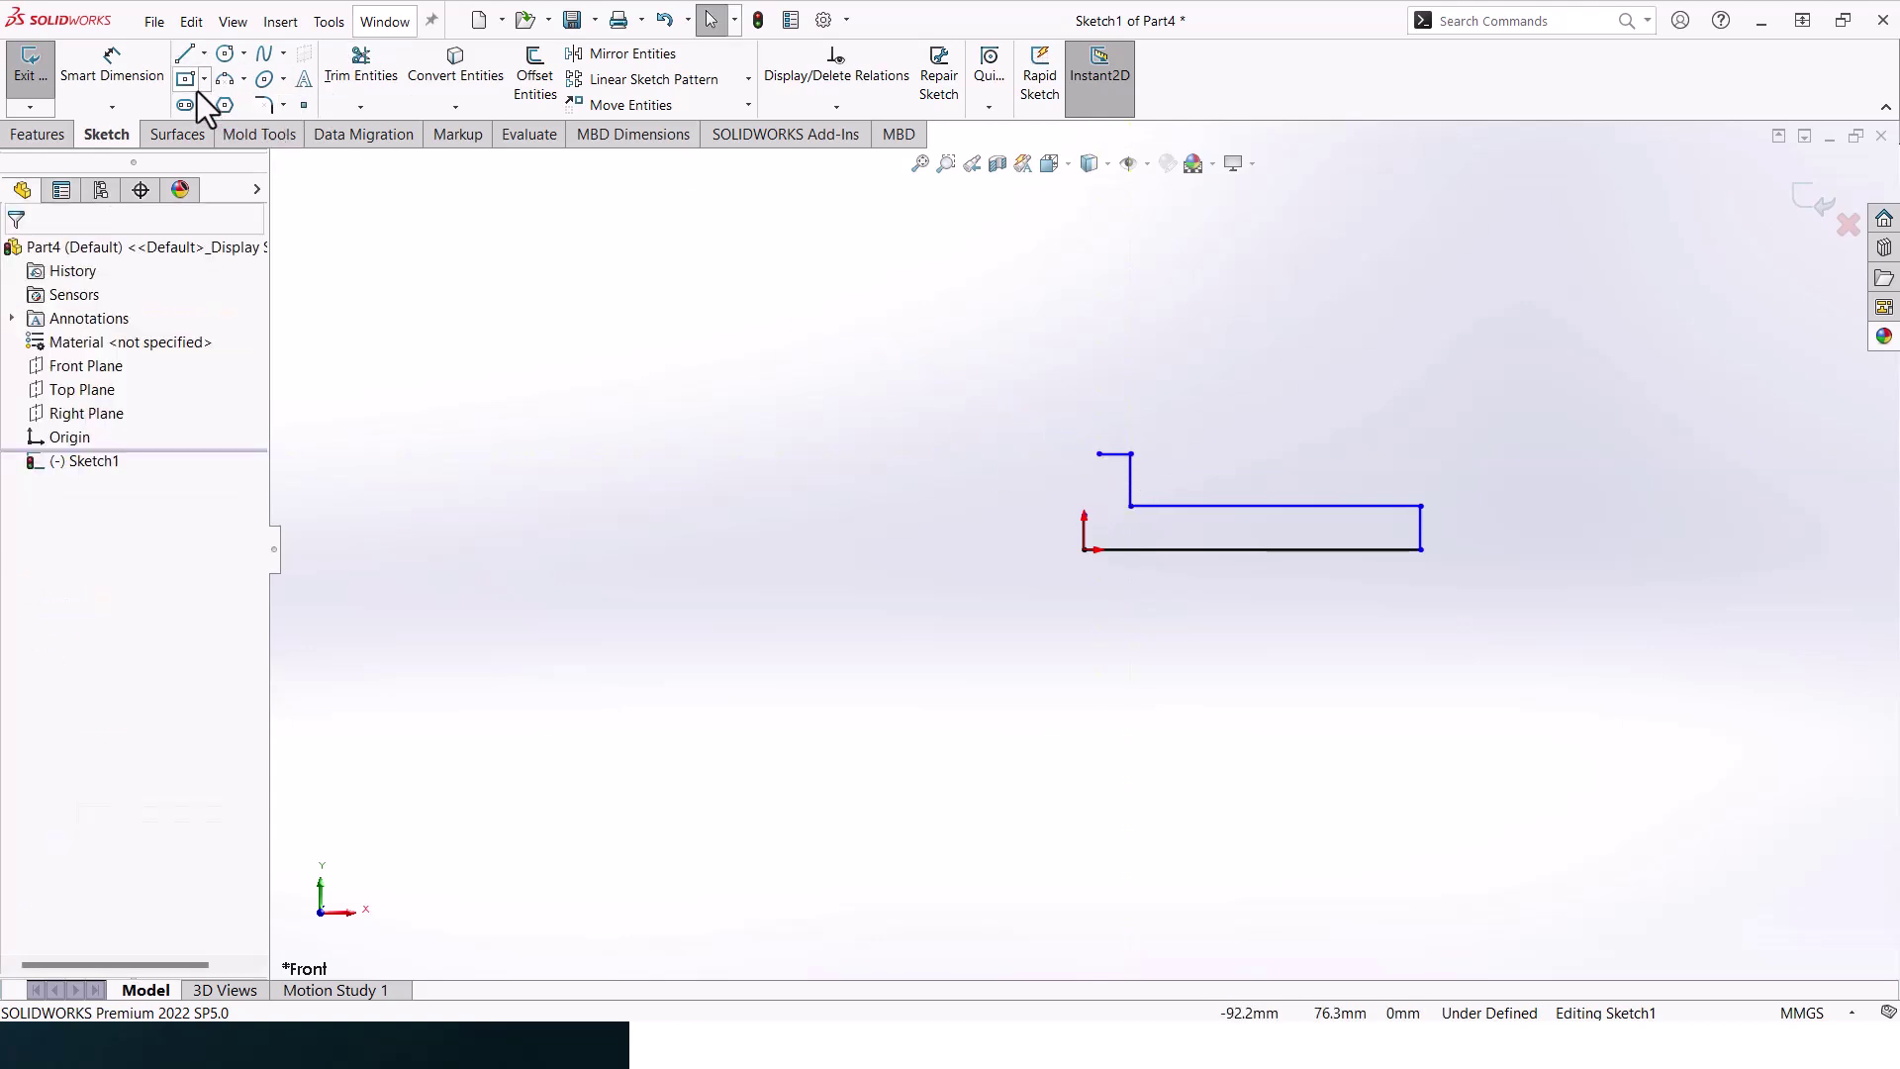
Close the profile with a three-point arc forming the head's curved edge
left_click(226, 79)
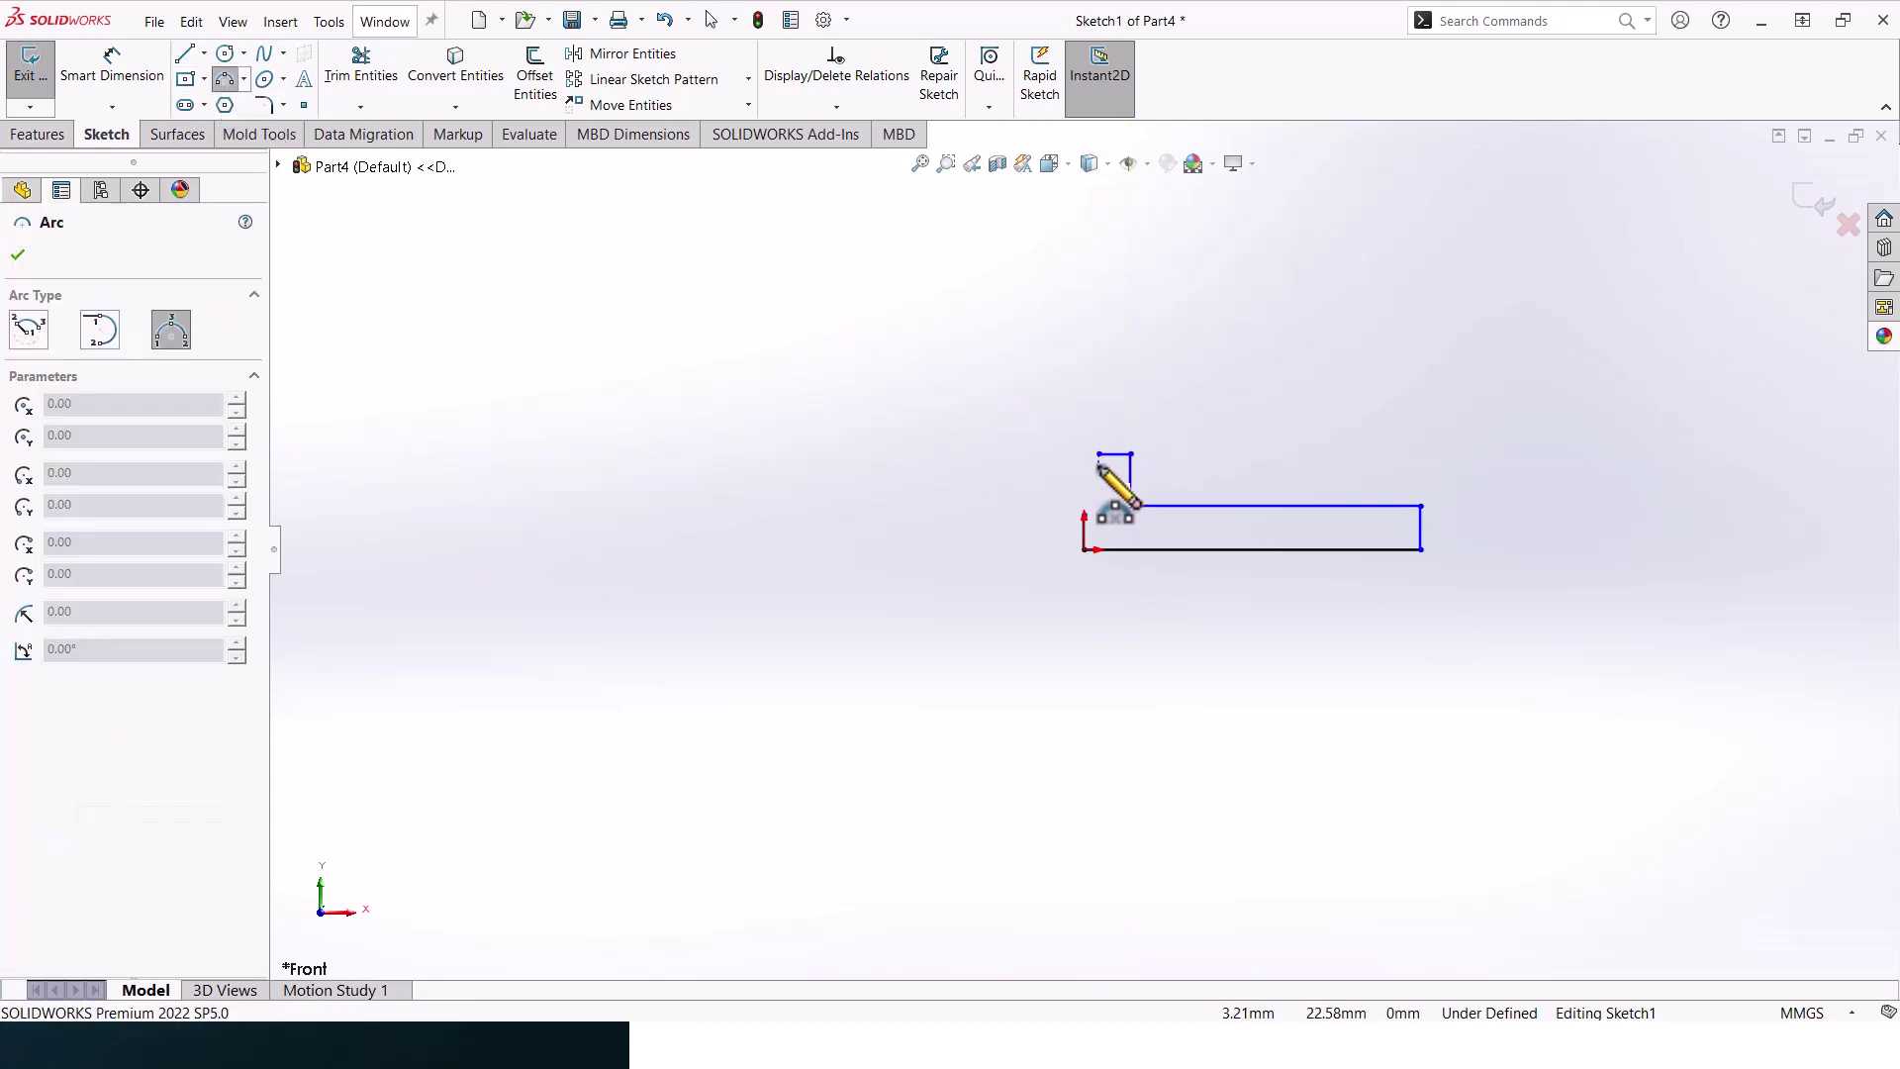
left_click(1100, 454)
left_click(1086, 515)
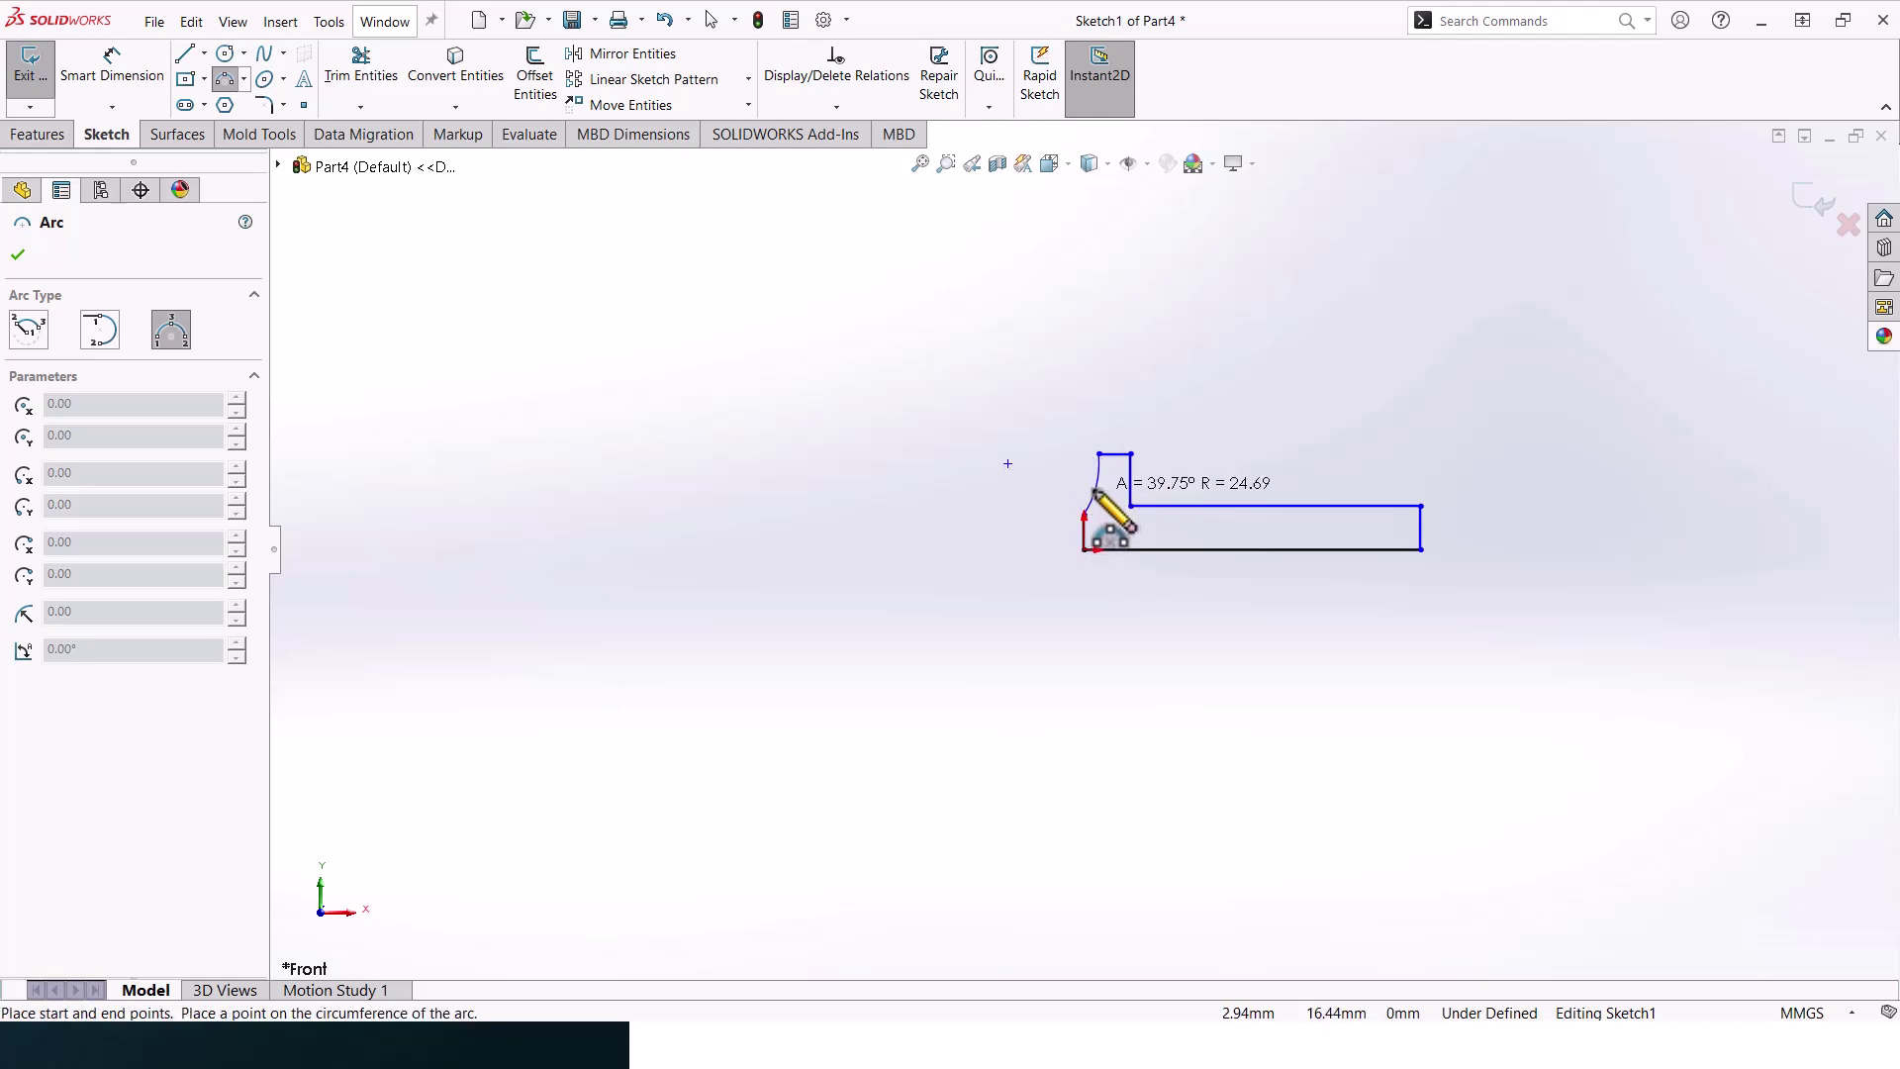
left_click(1087, 487)
key("Escape")
scroll(1163, 490, "down", 3)
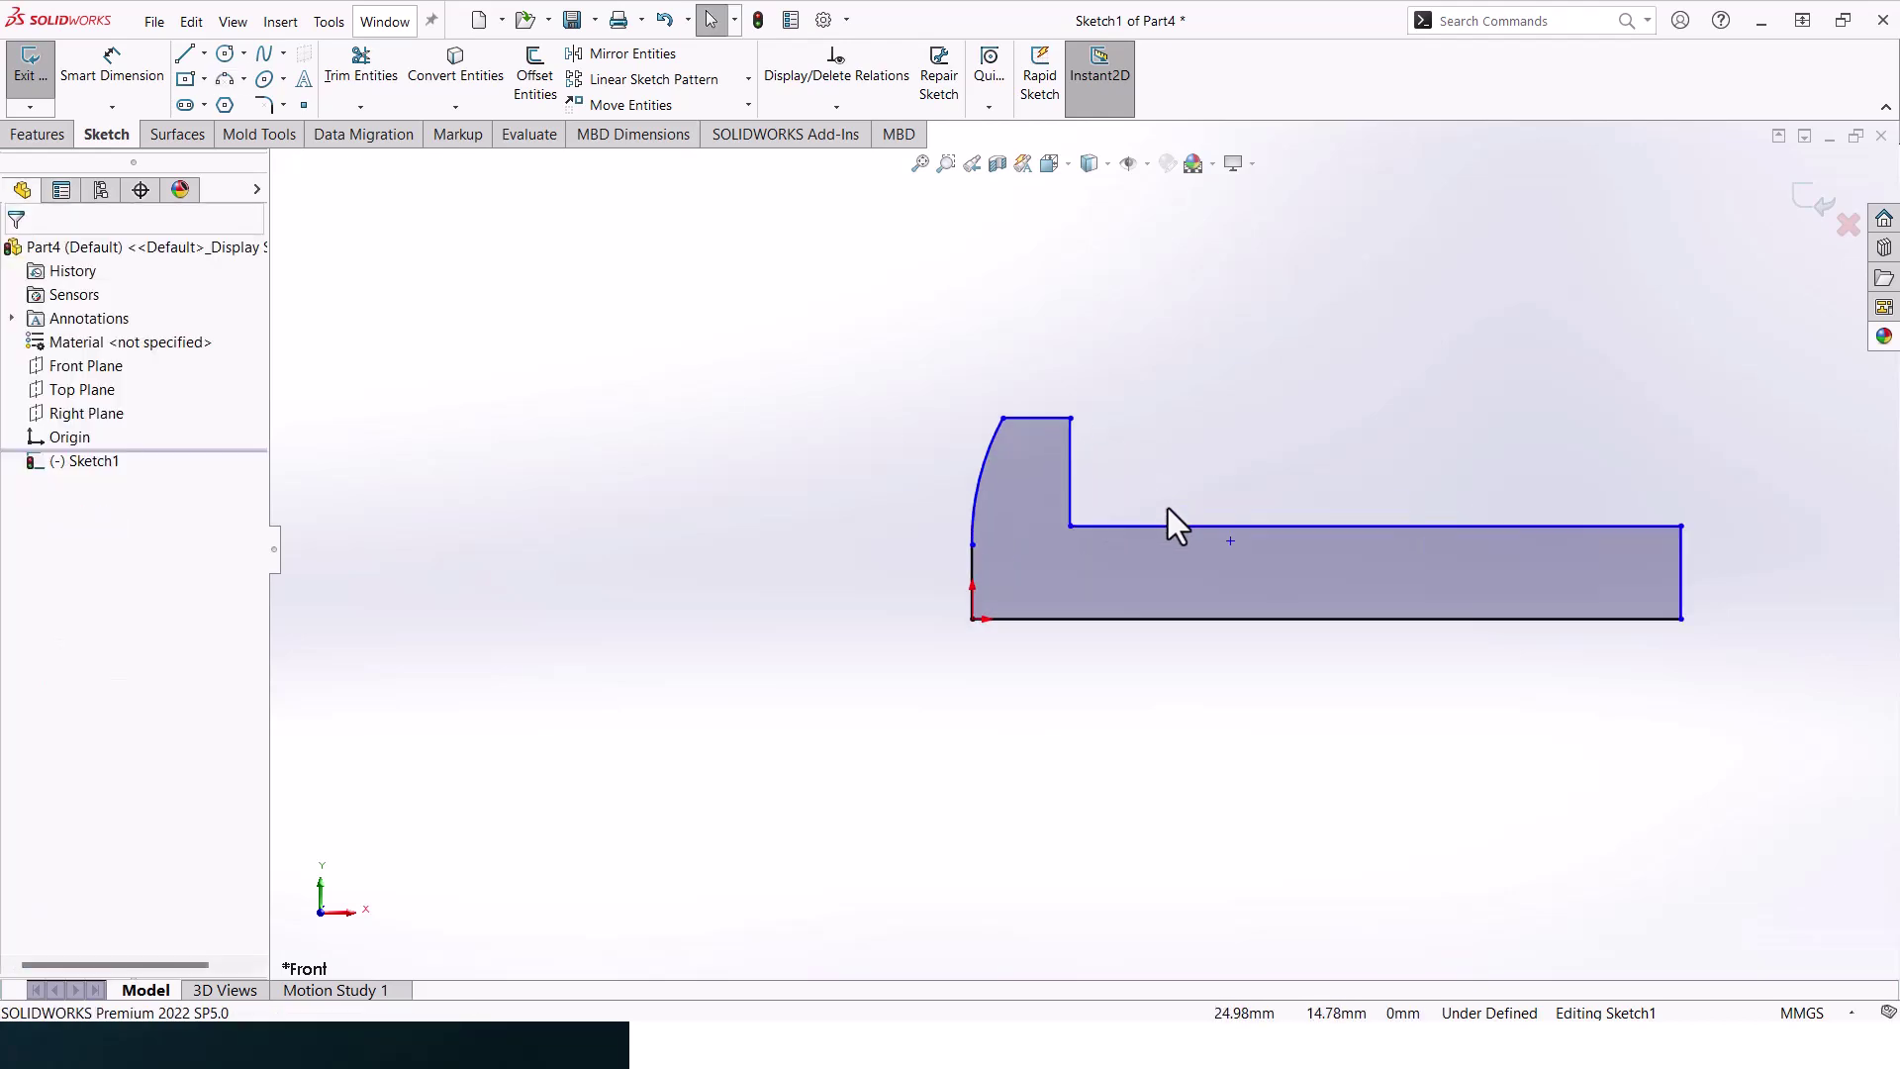
Dimension the shank length to 30 and its height to 3
left_click(114, 69)
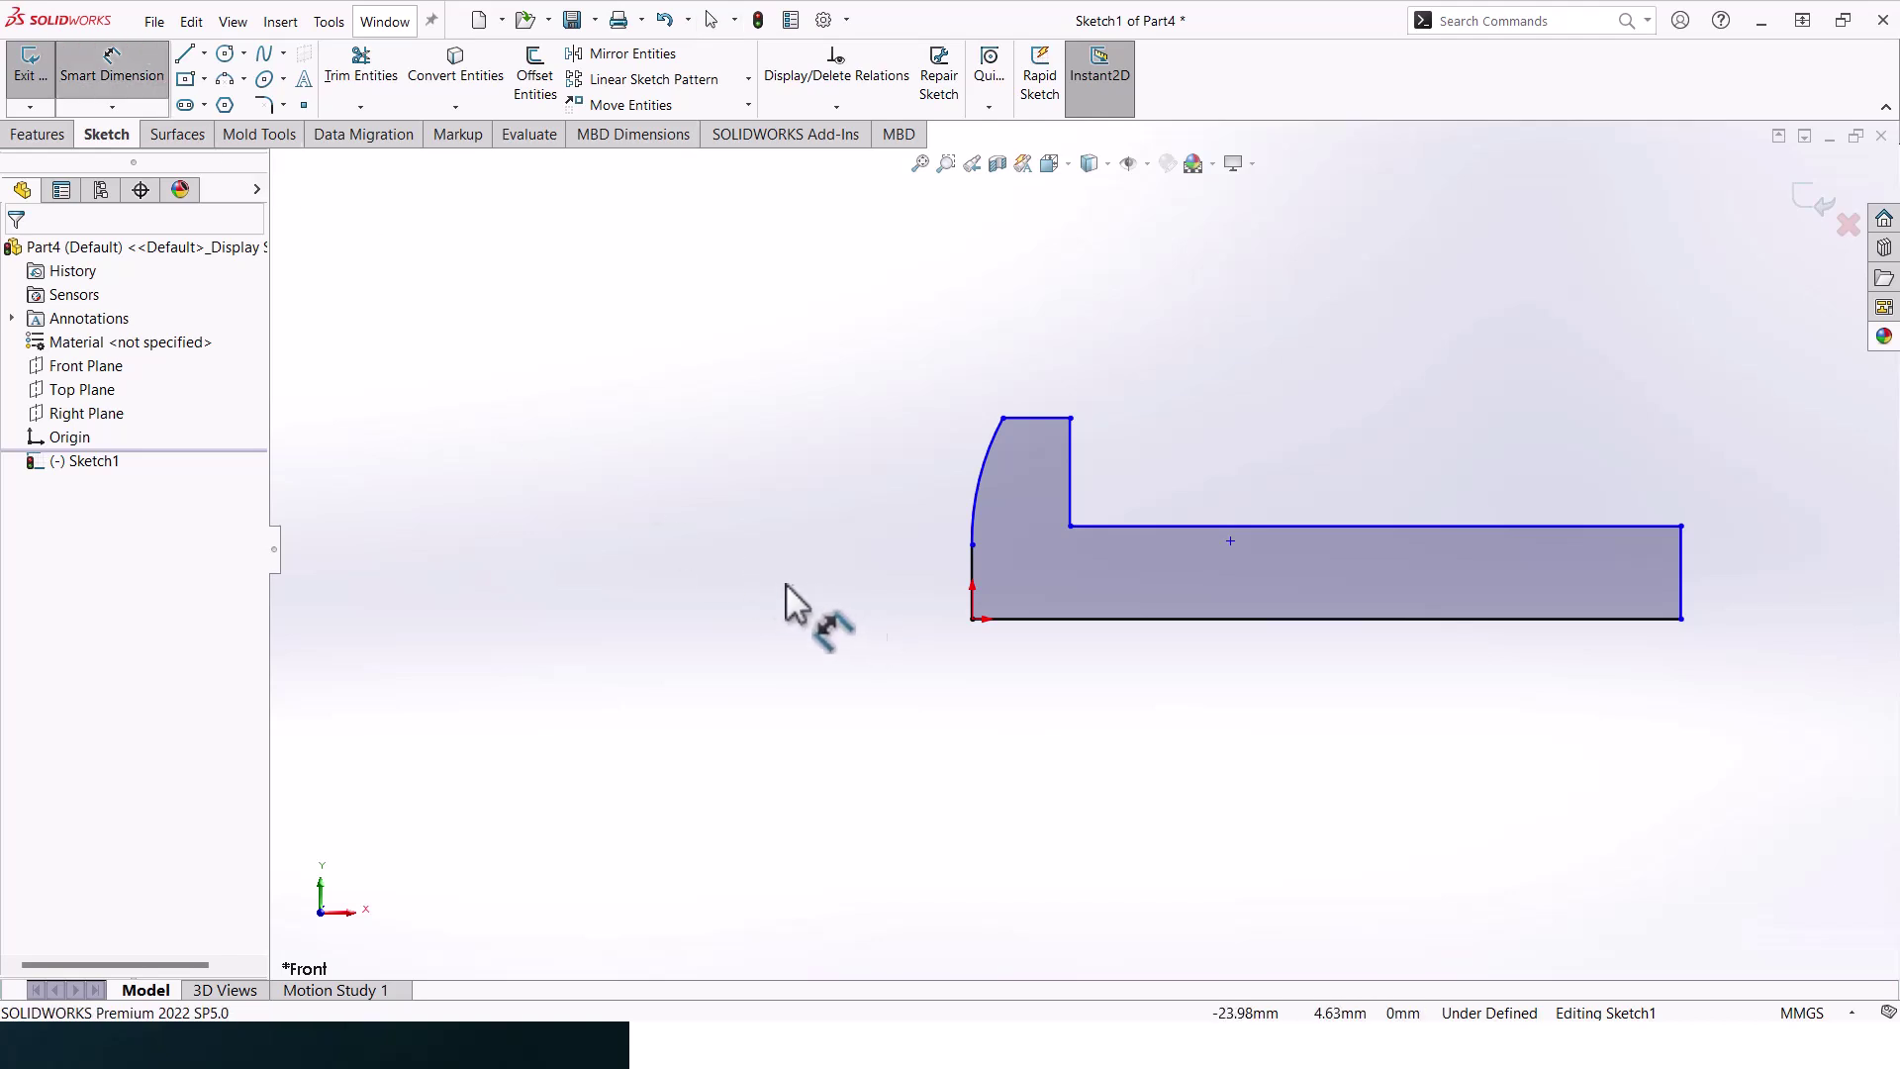
left_click(1682, 566)
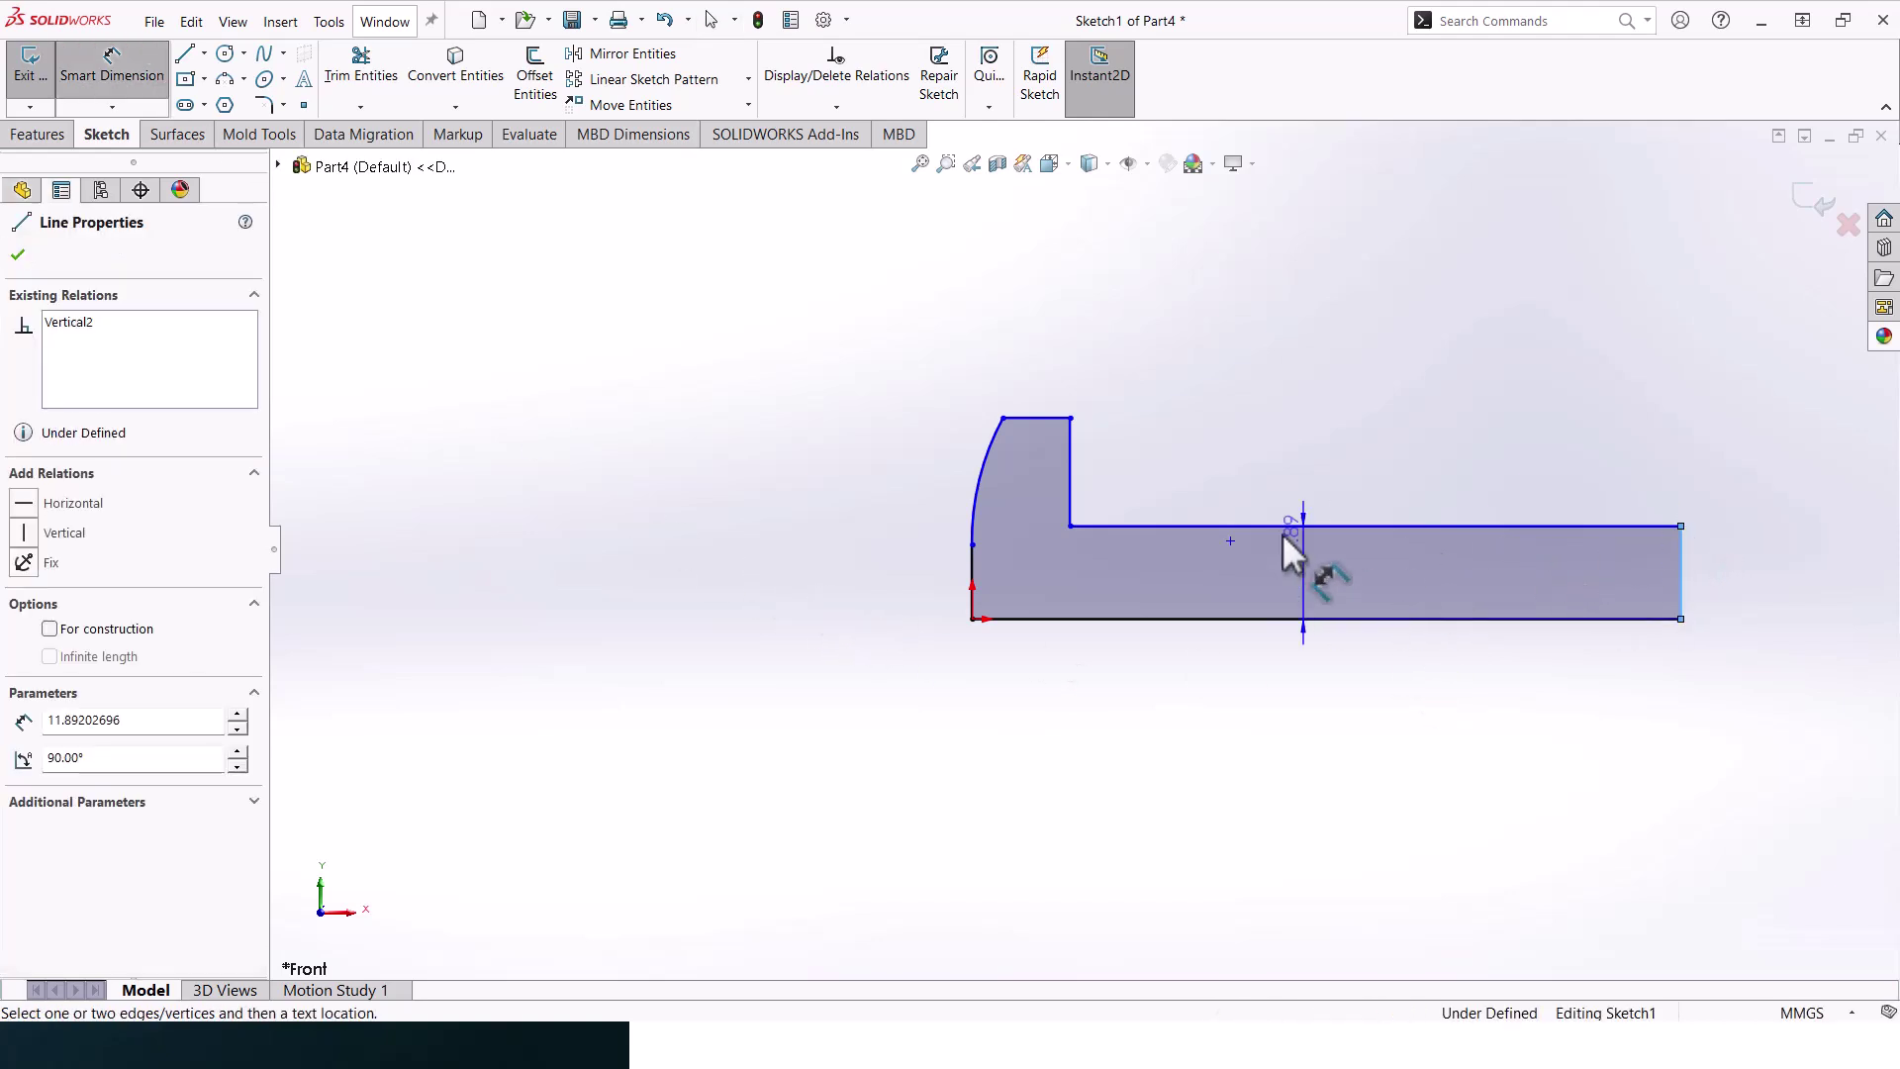
left_click(1072, 495)
left_click(1232, 757)
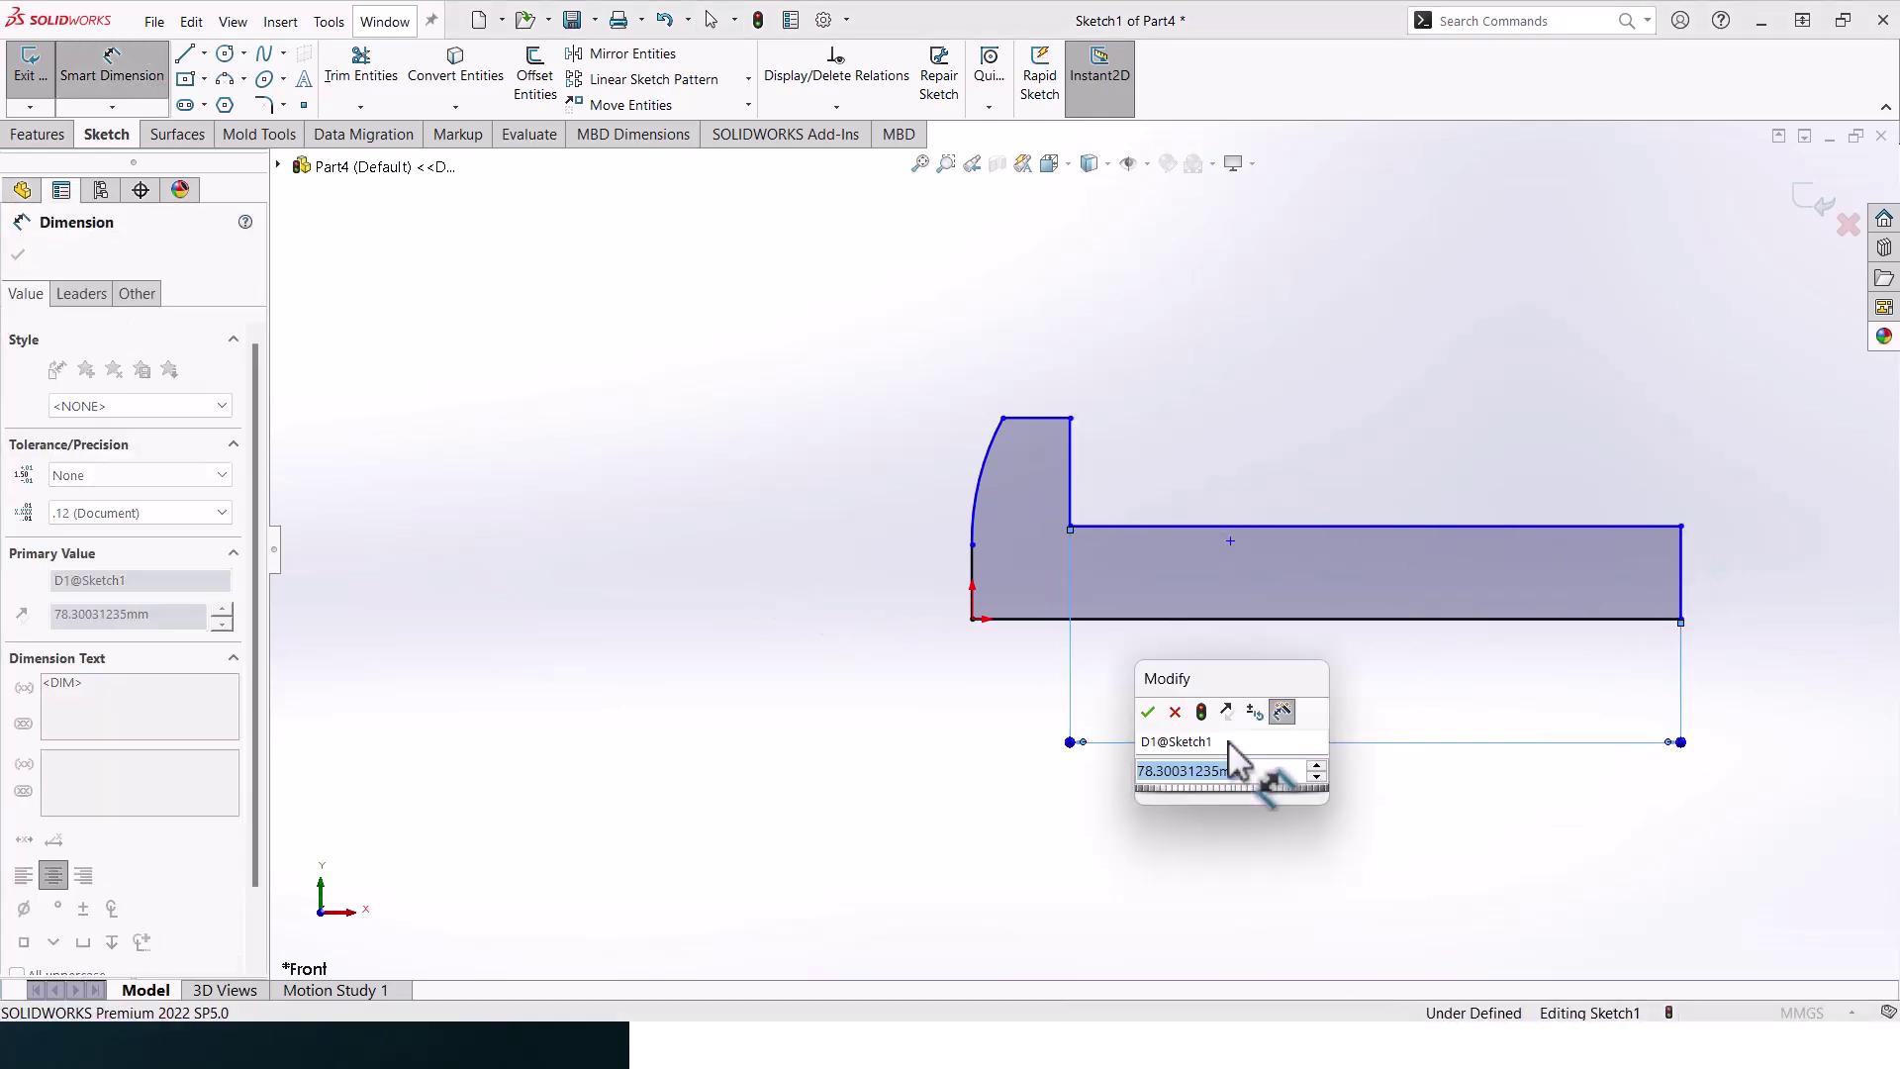
type("30")
key("Return")
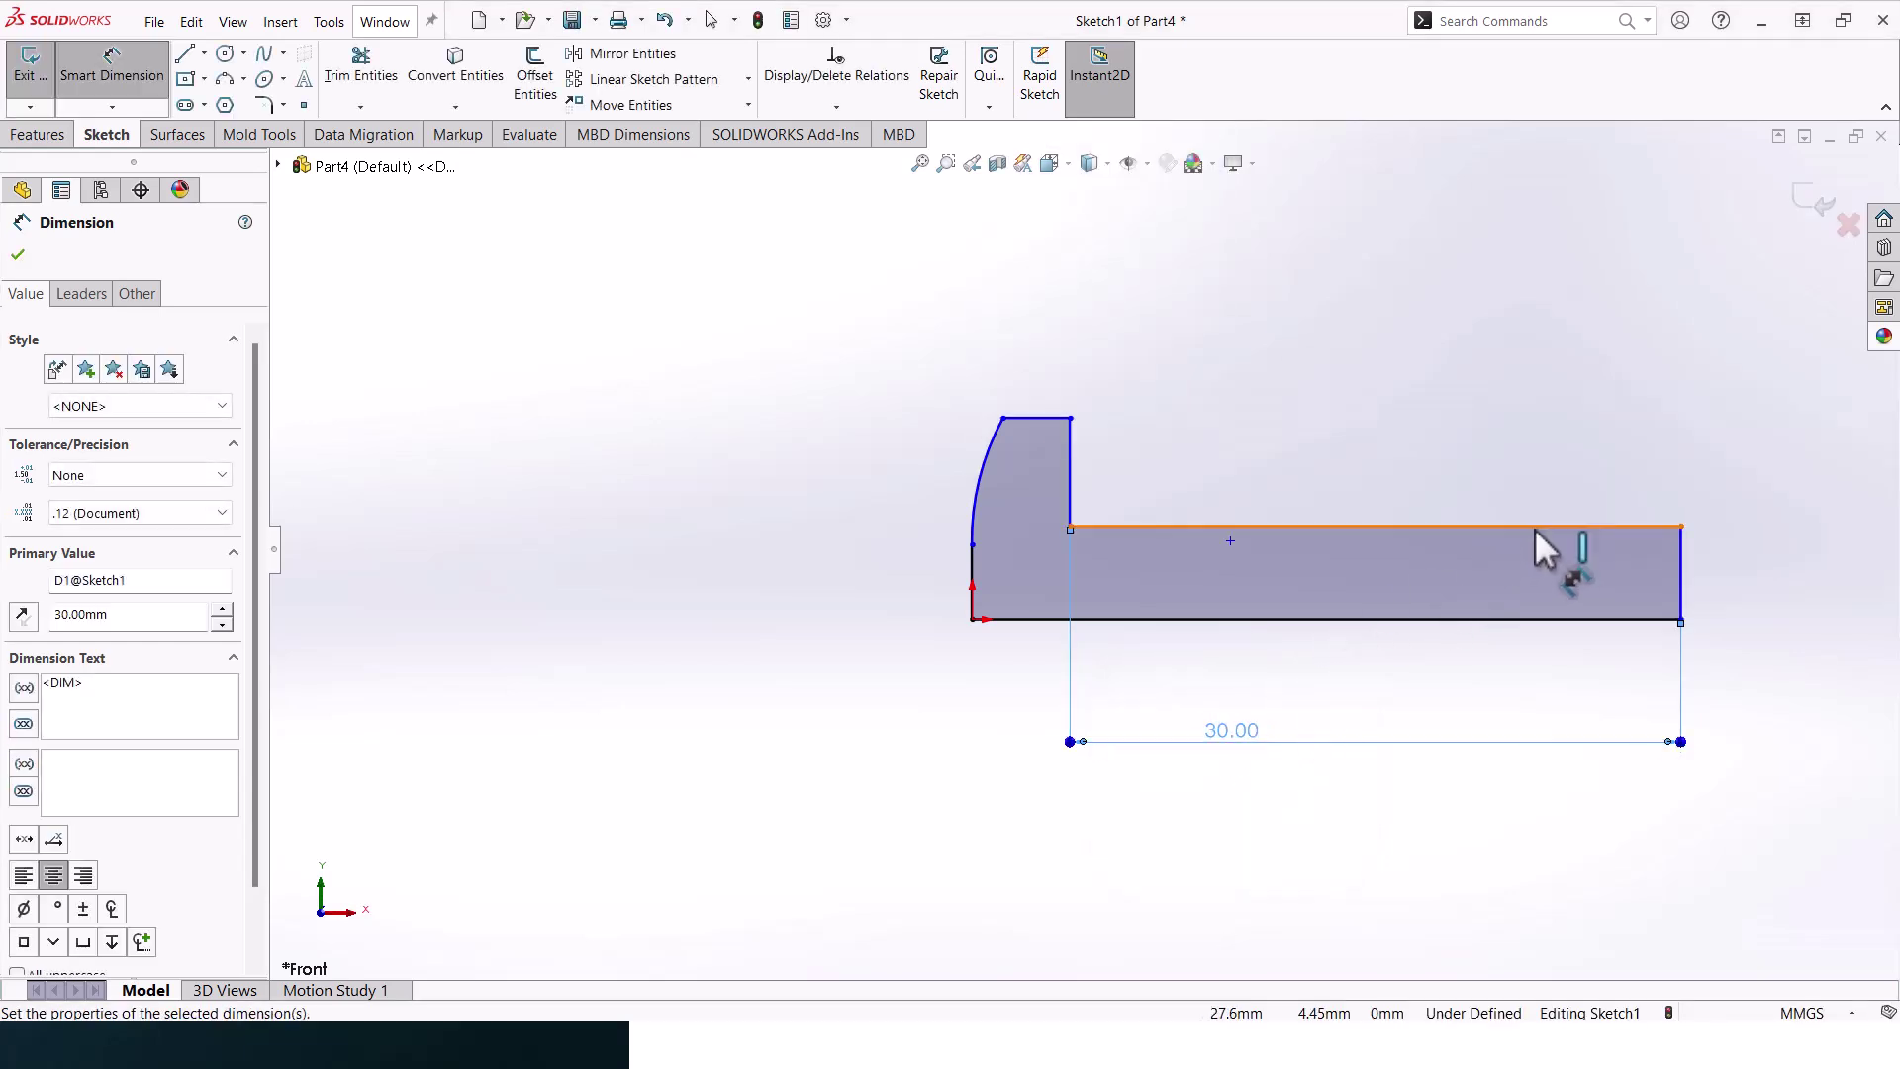
left_click(1534, 526)
left_click(1541, 621)
left_click(1754, 572)
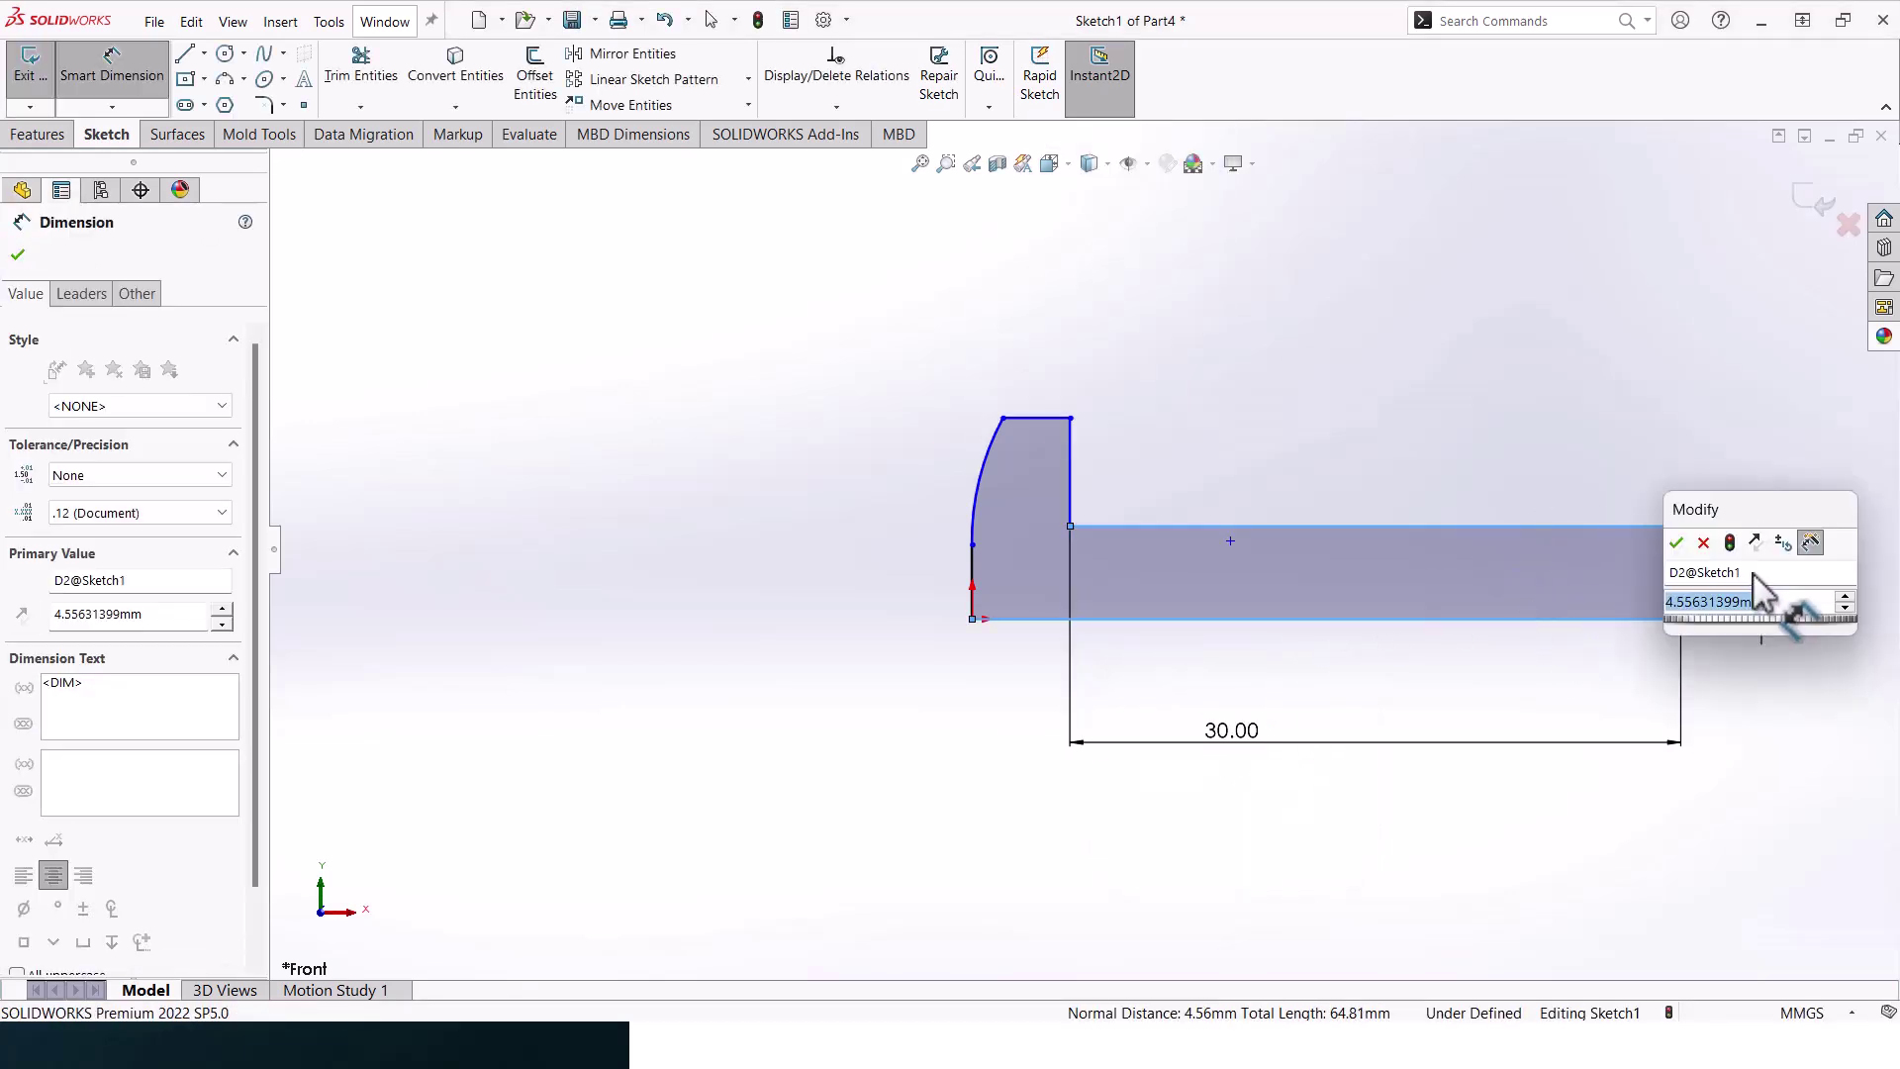
type("3")
key("Return")
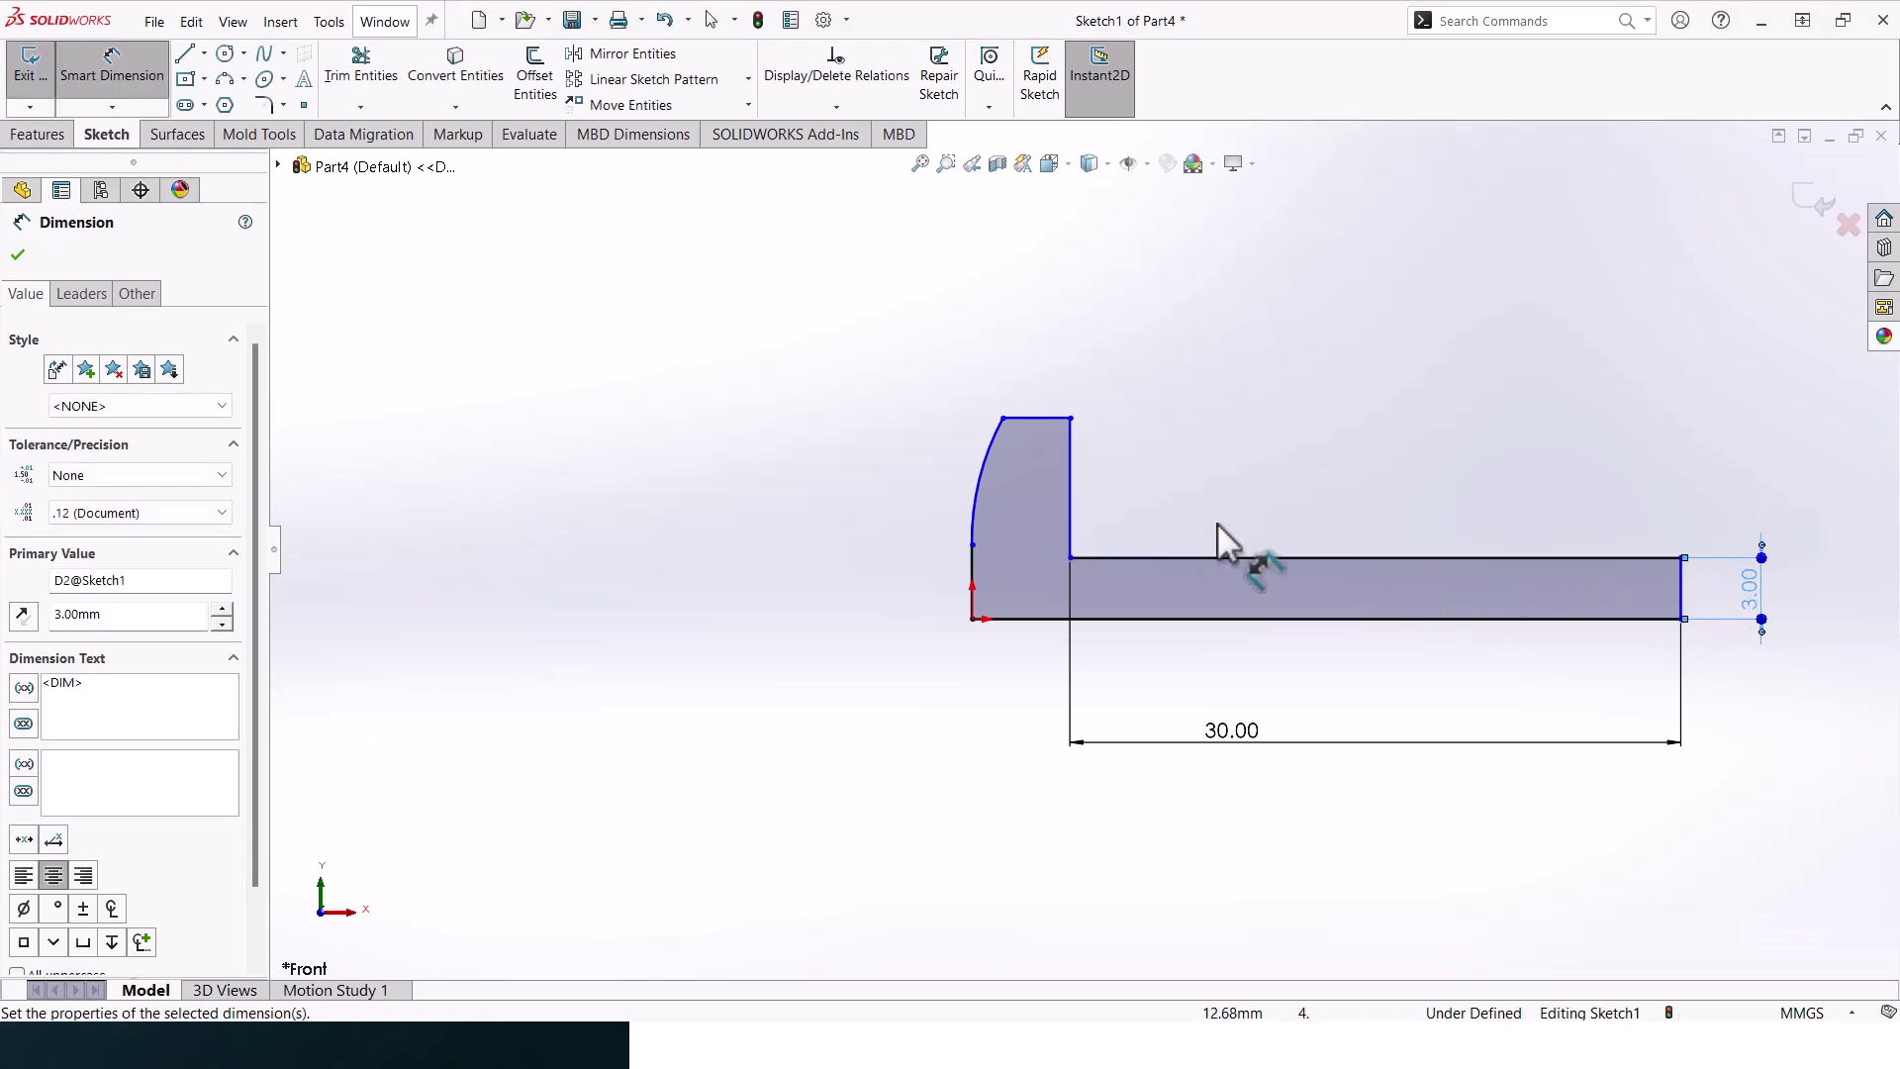
Dimension the head height to 6 and the head's flat top width to 3.4
left_click(1027, 419)
left_click(1037, 619)
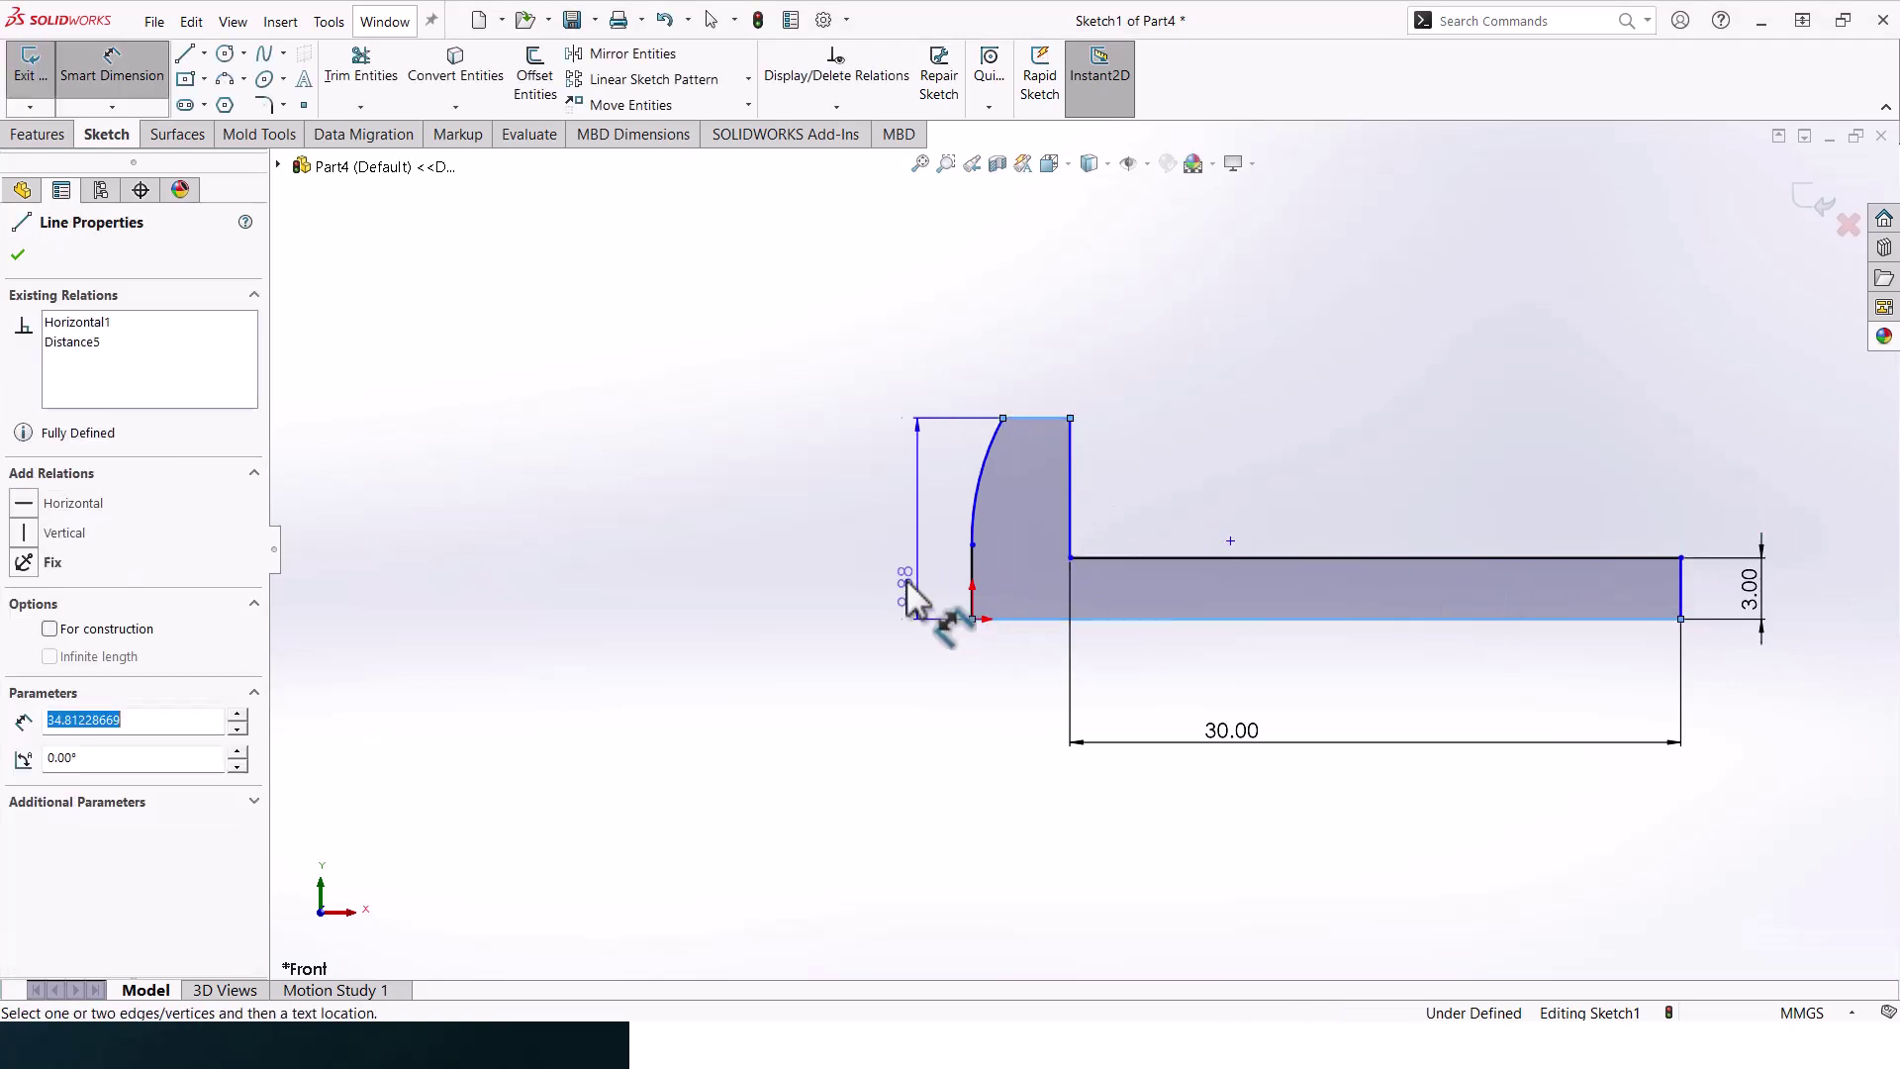
left_click(871, 566)
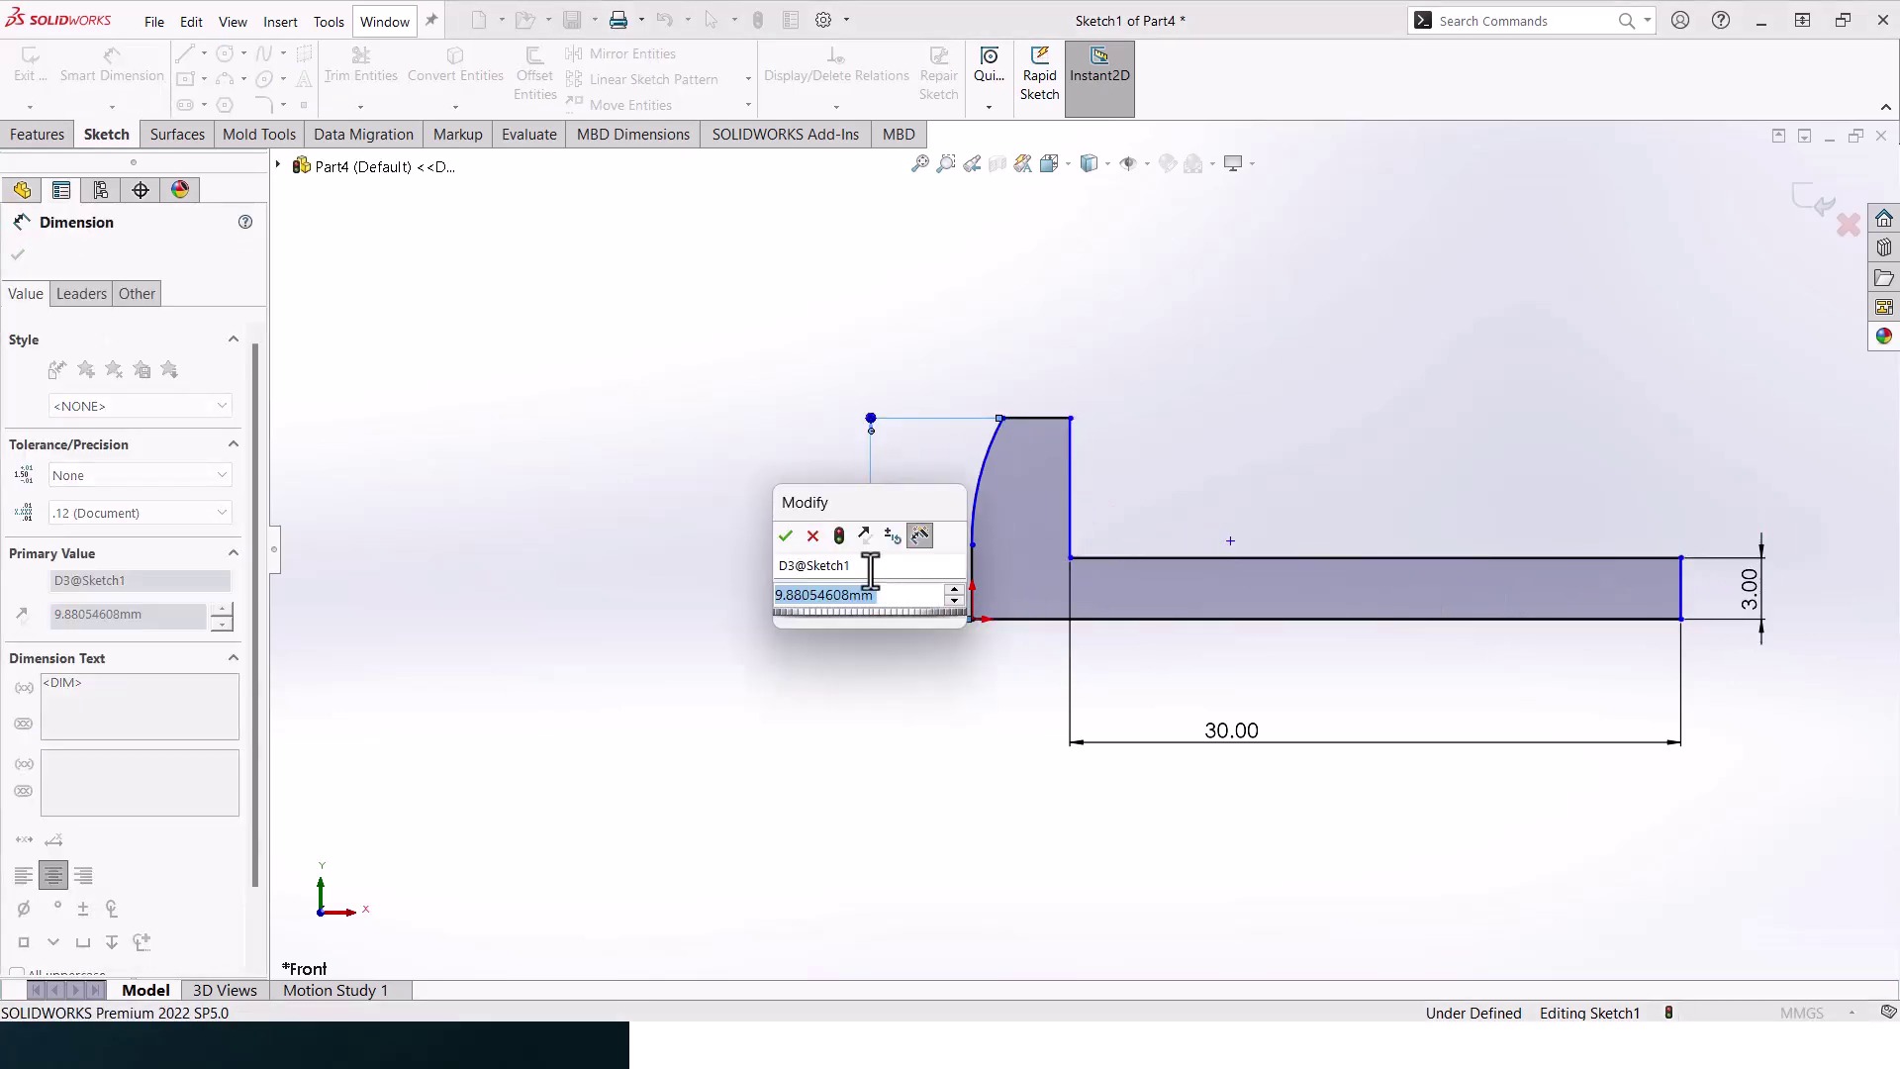
type("6")
key("Return")
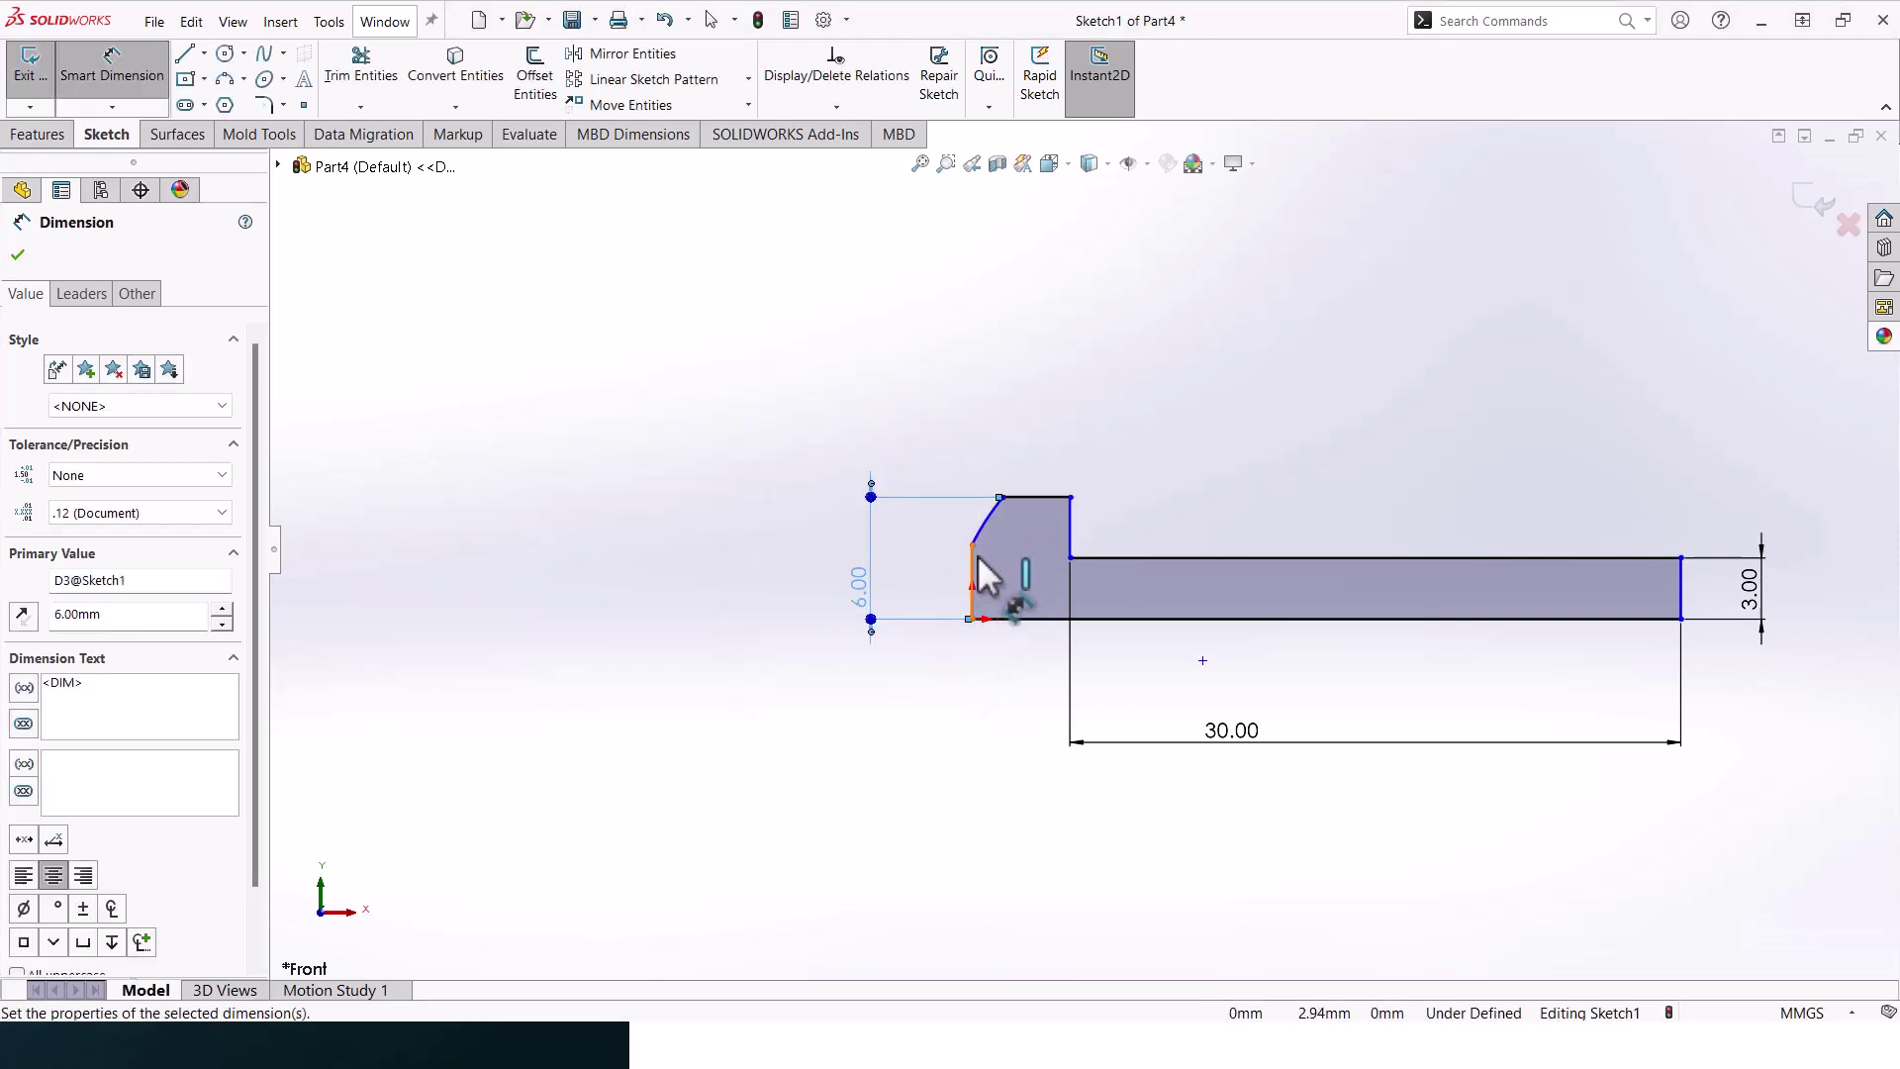
left_click(1044, 497)
left_click(1053, 436)
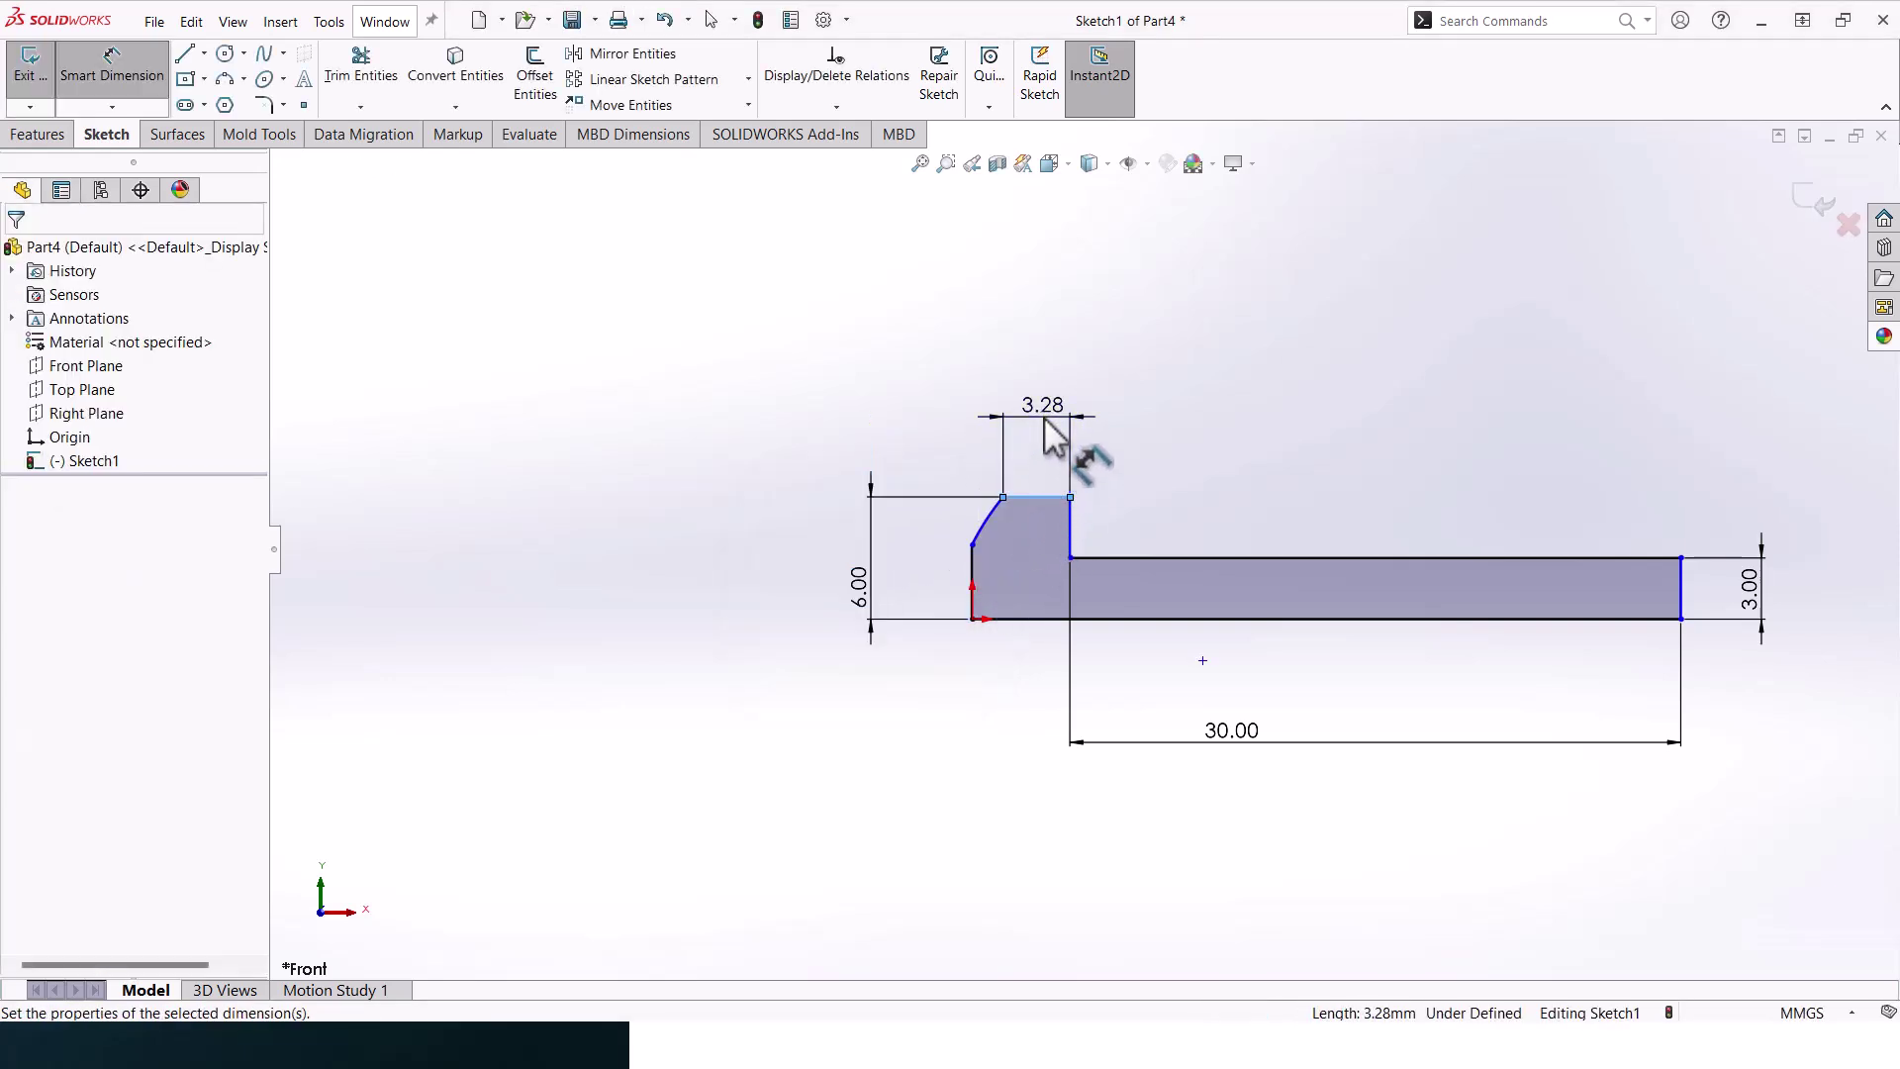
type("3.")
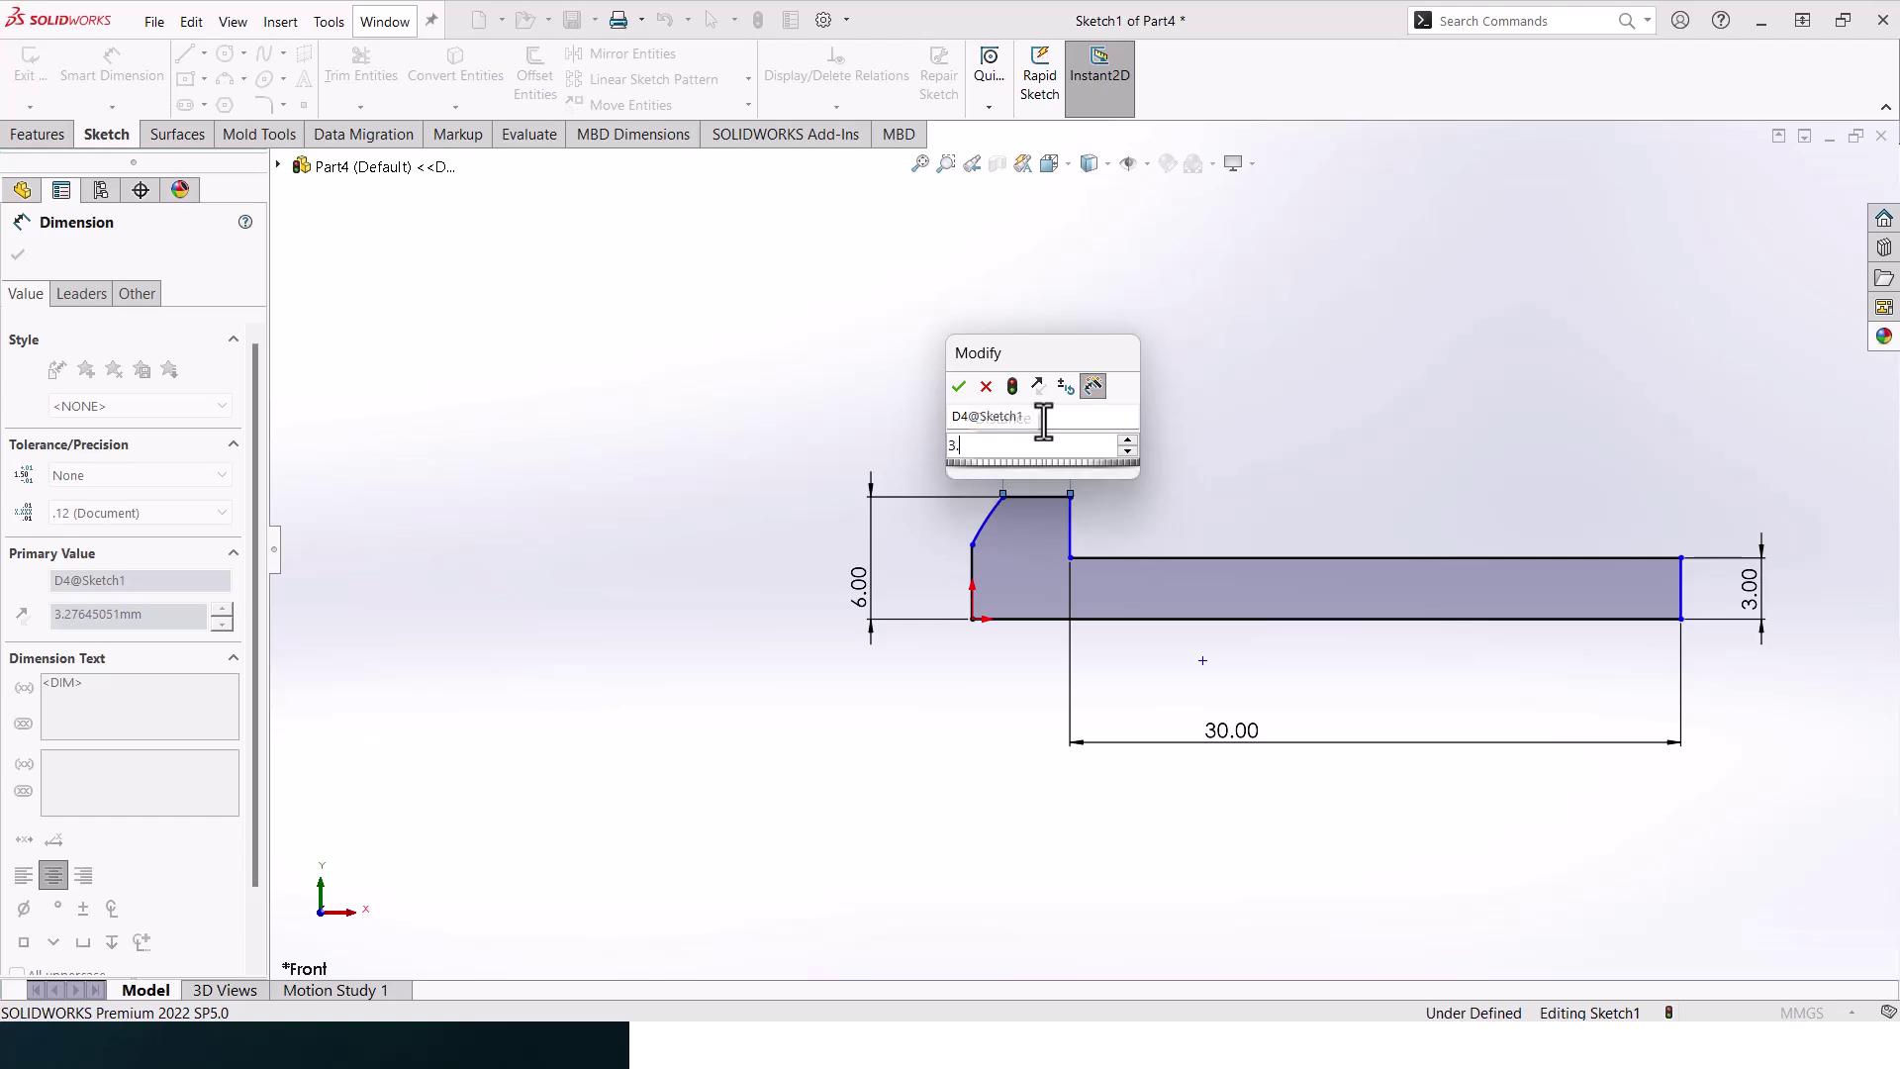
type("4")
key("Return")
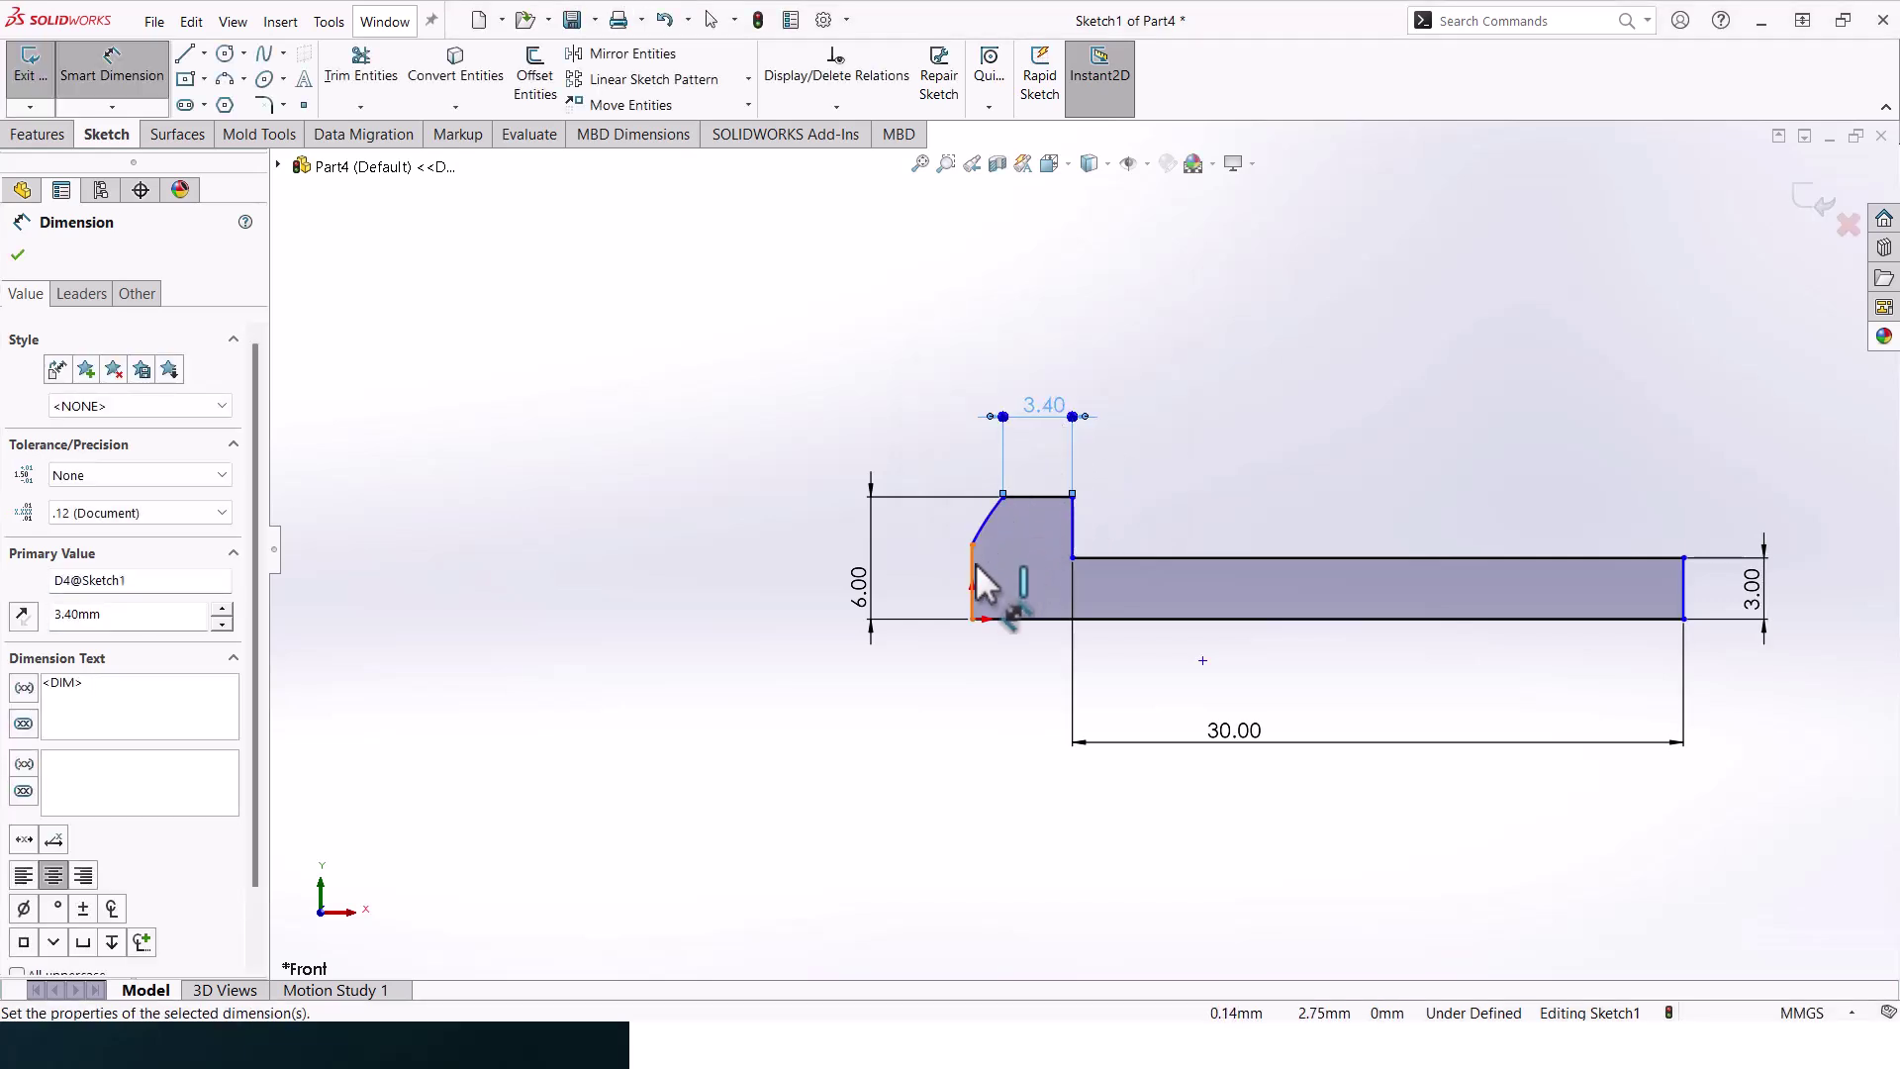
Dimension the head's left edge height to 2.85 and overall head width to 4.6
left_click(973, 584)
left_click(926, 584)
type("2")
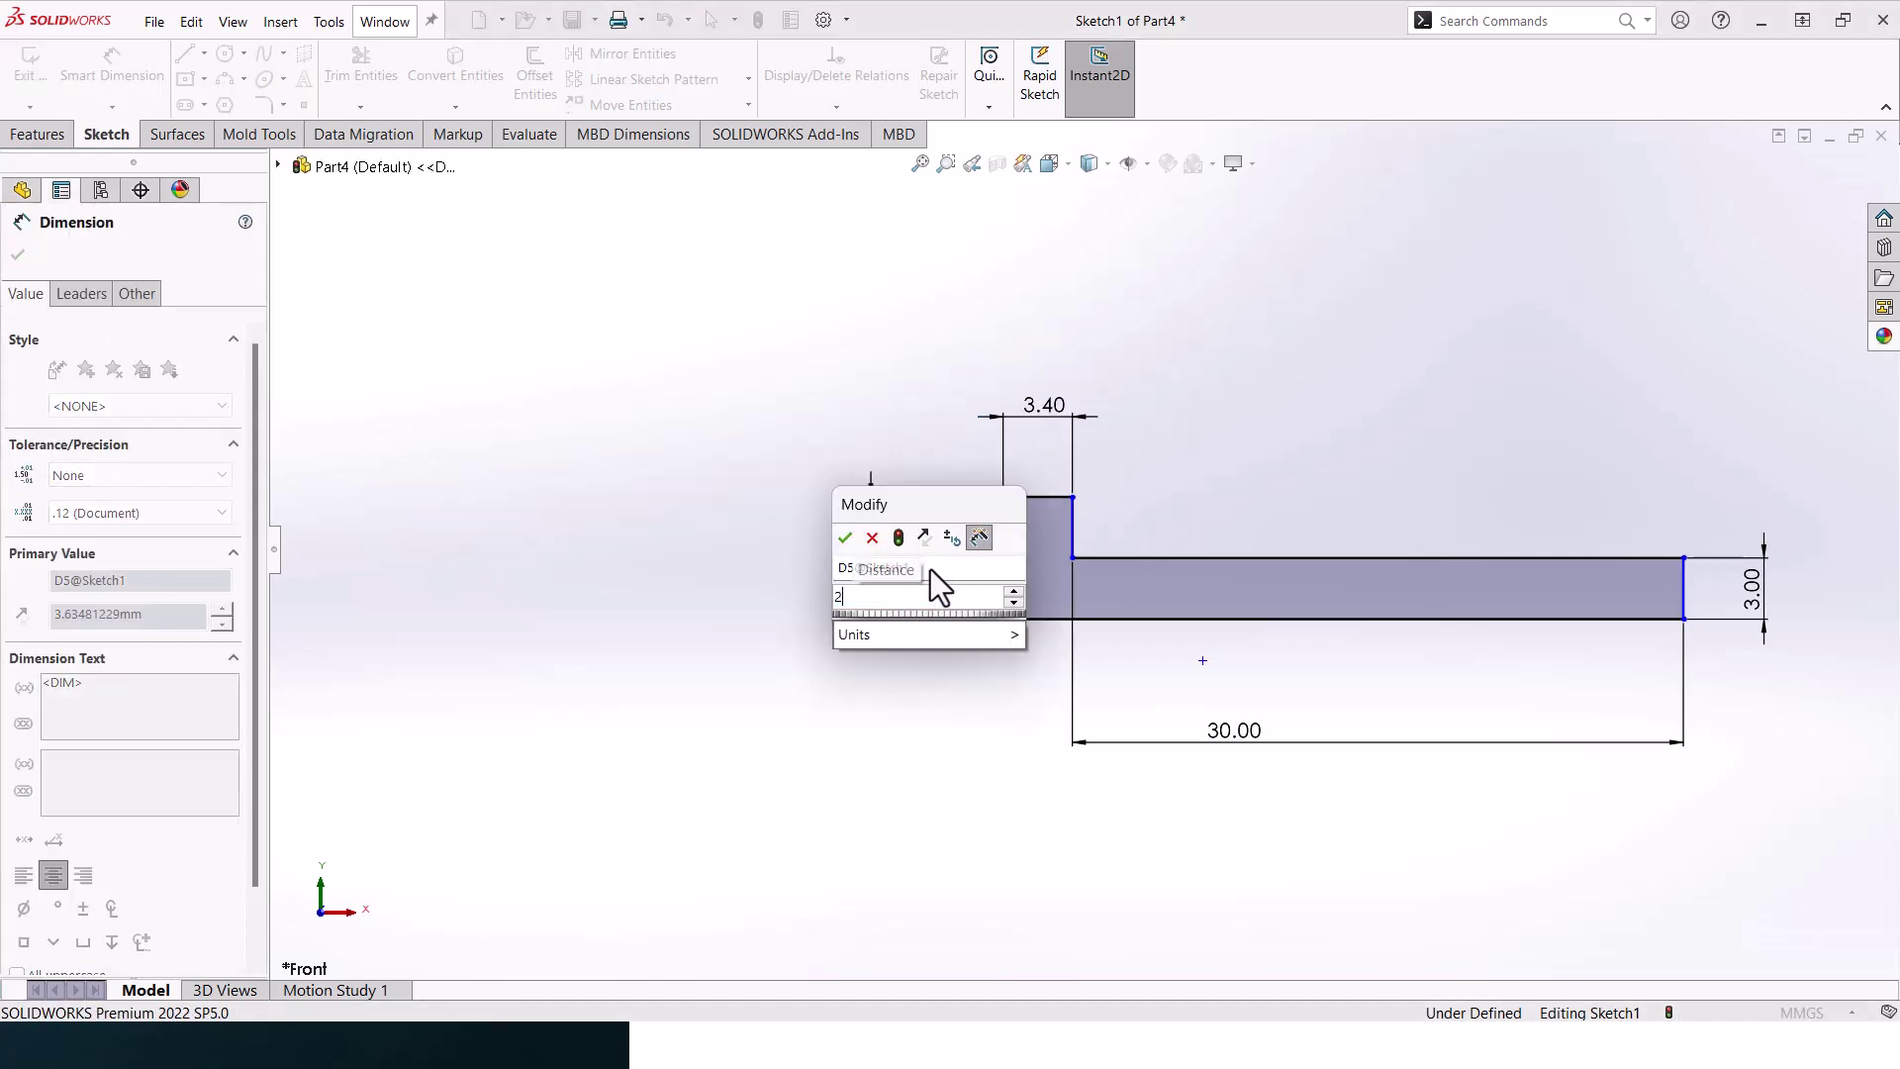
type(".85")
key("Return")
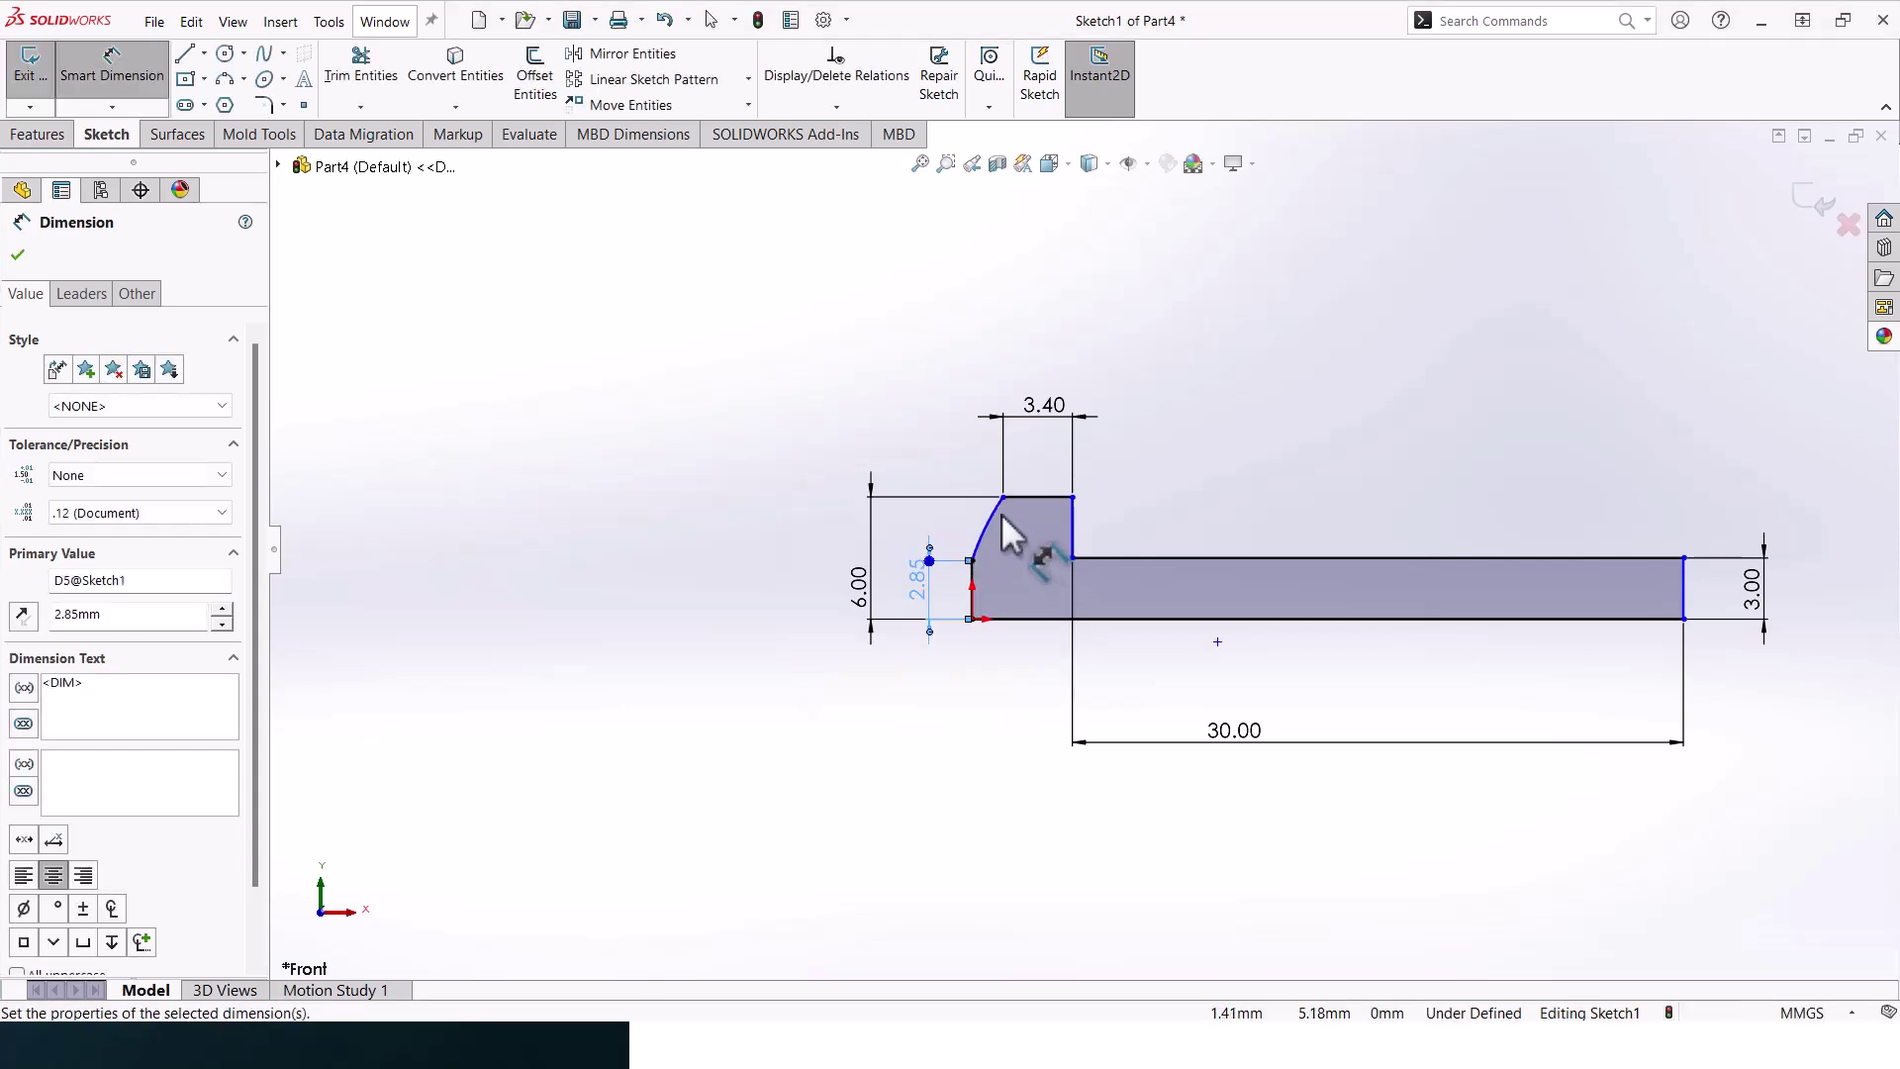
left_click(1073, 520)
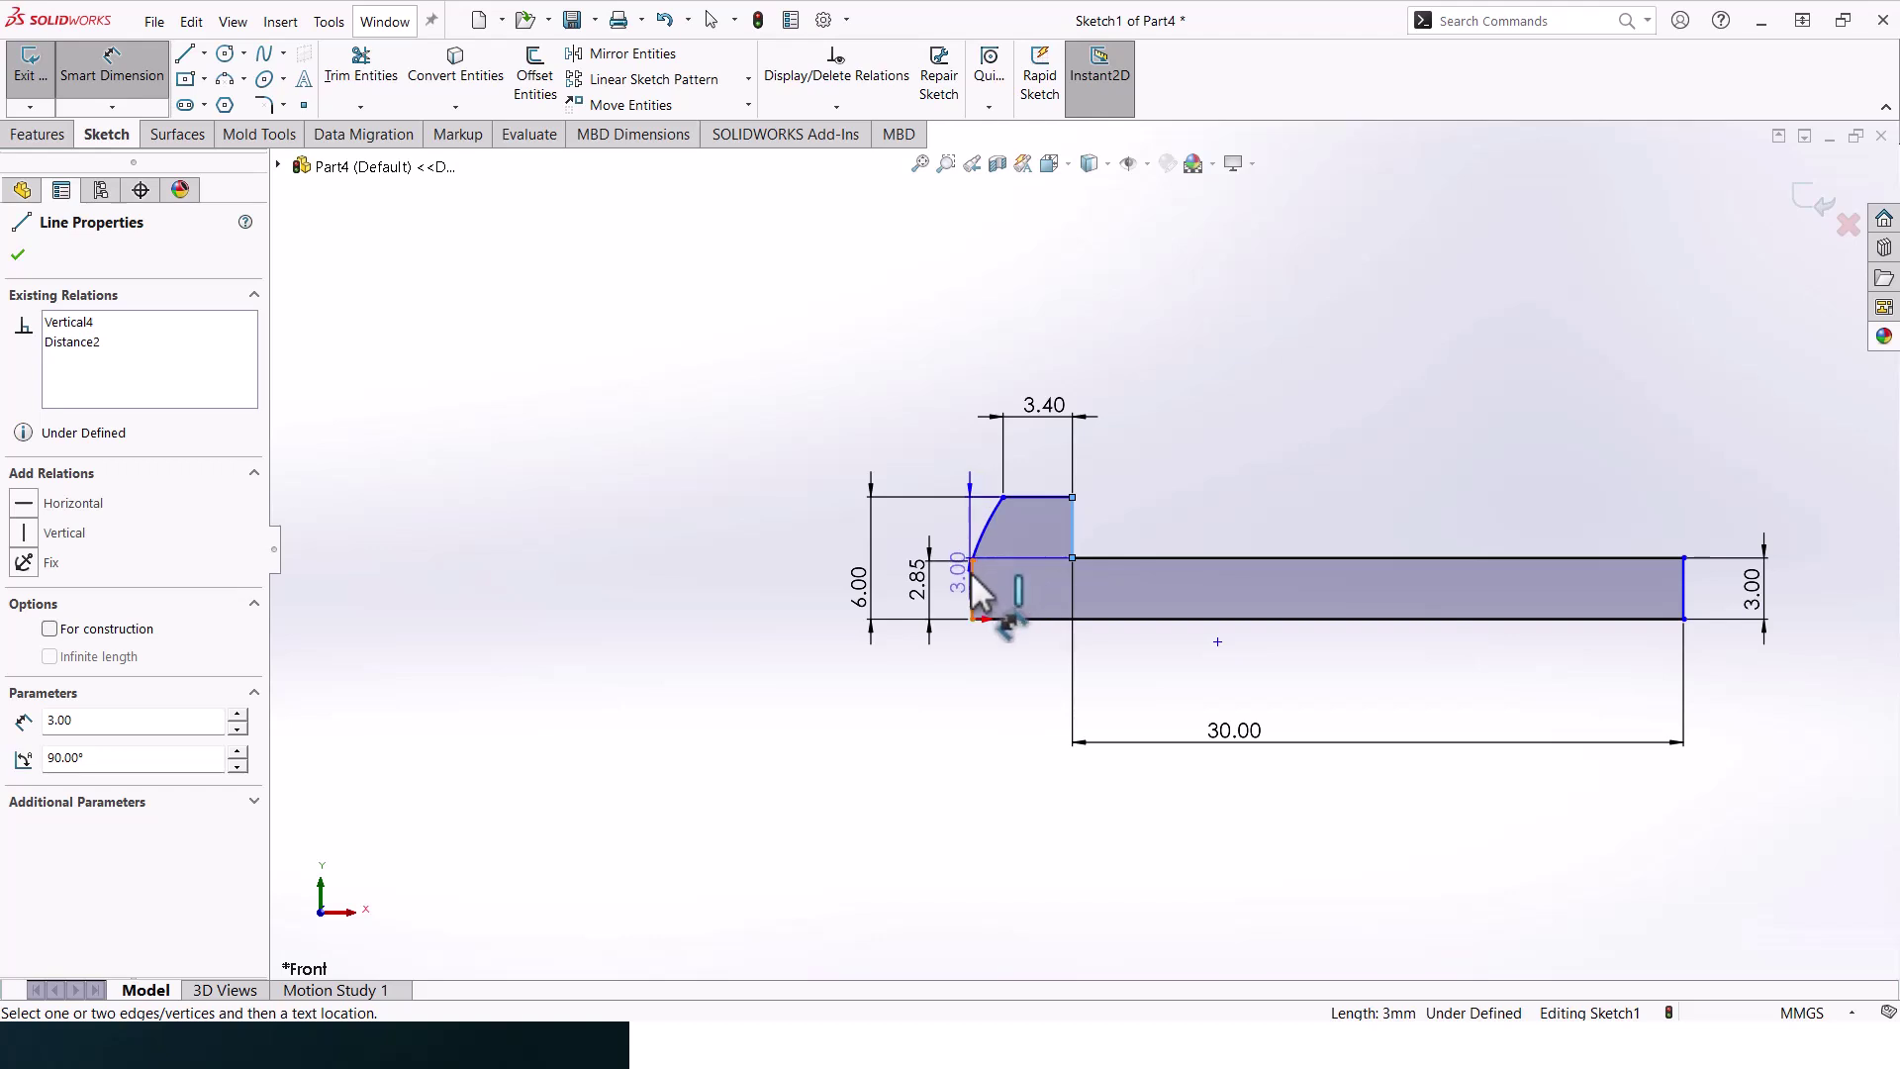
left_click(971, 571)
left_click(1002, 337)
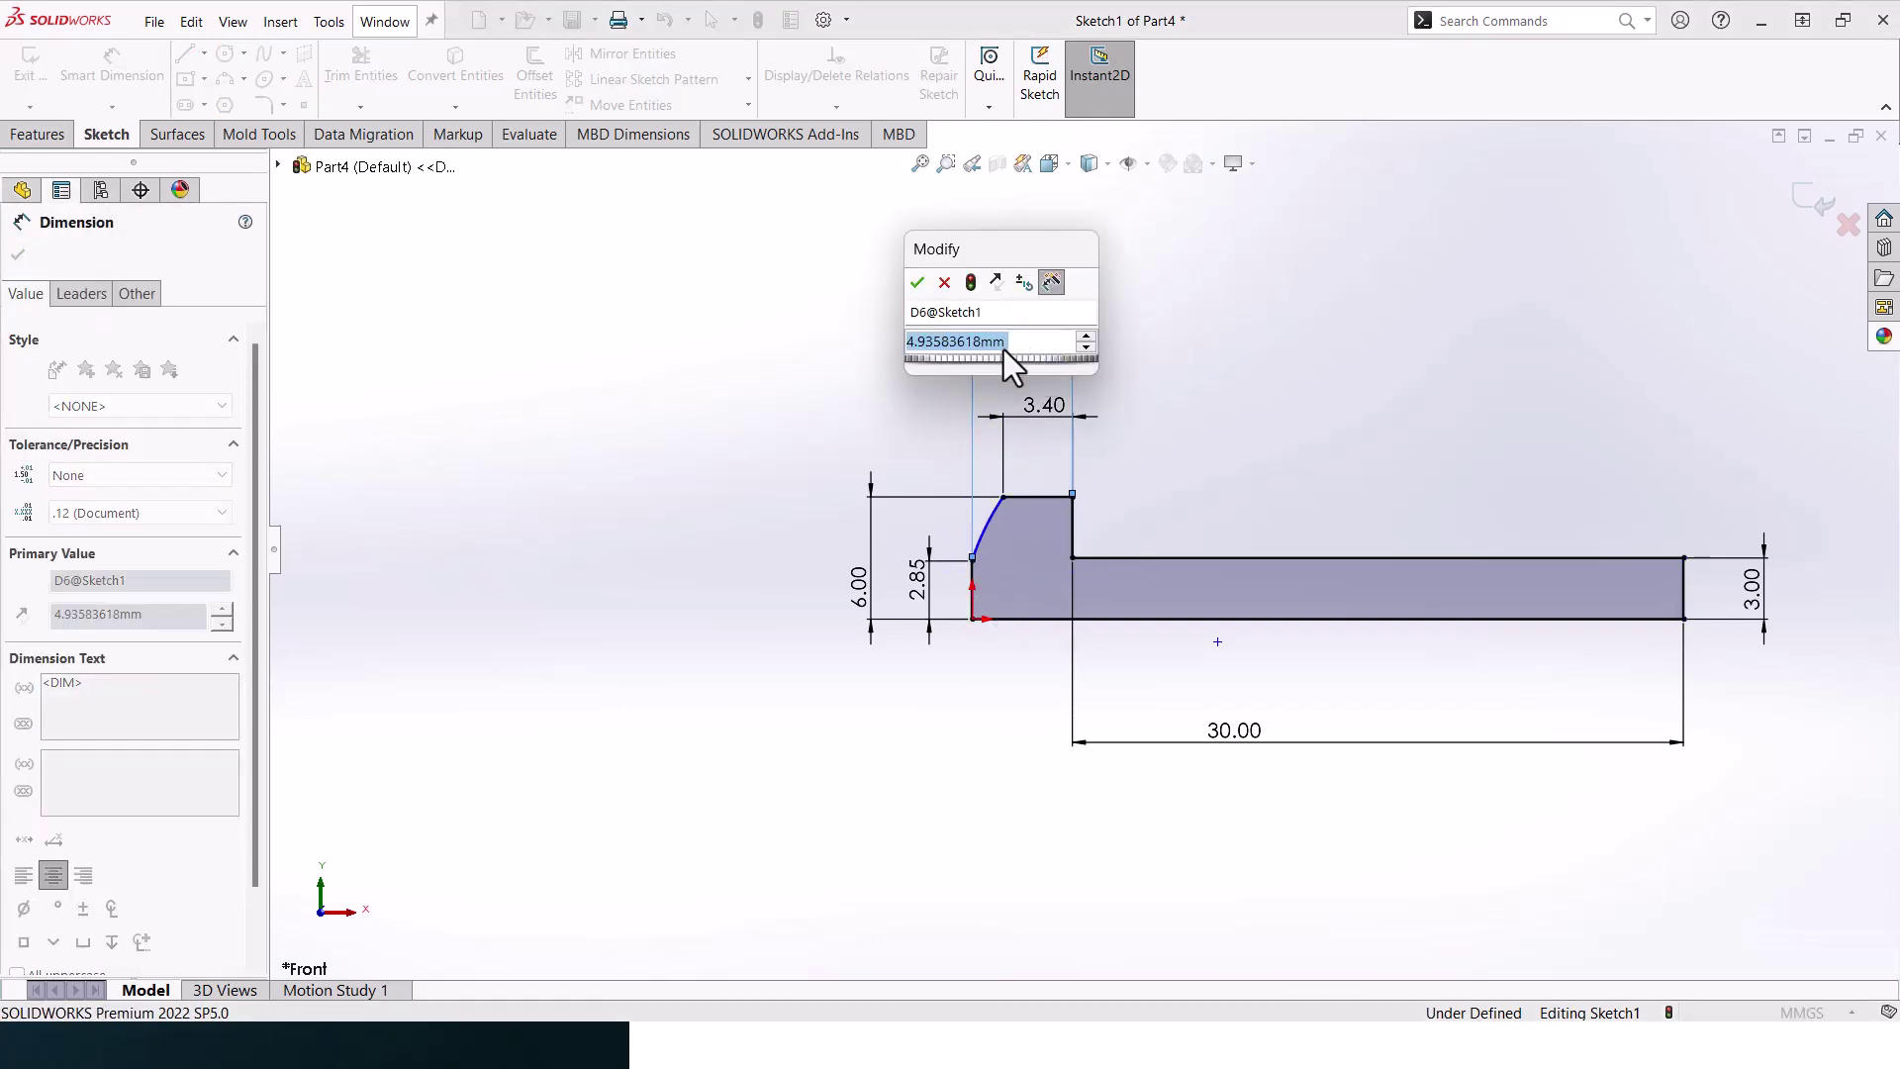
type("4.6")
key("Return")
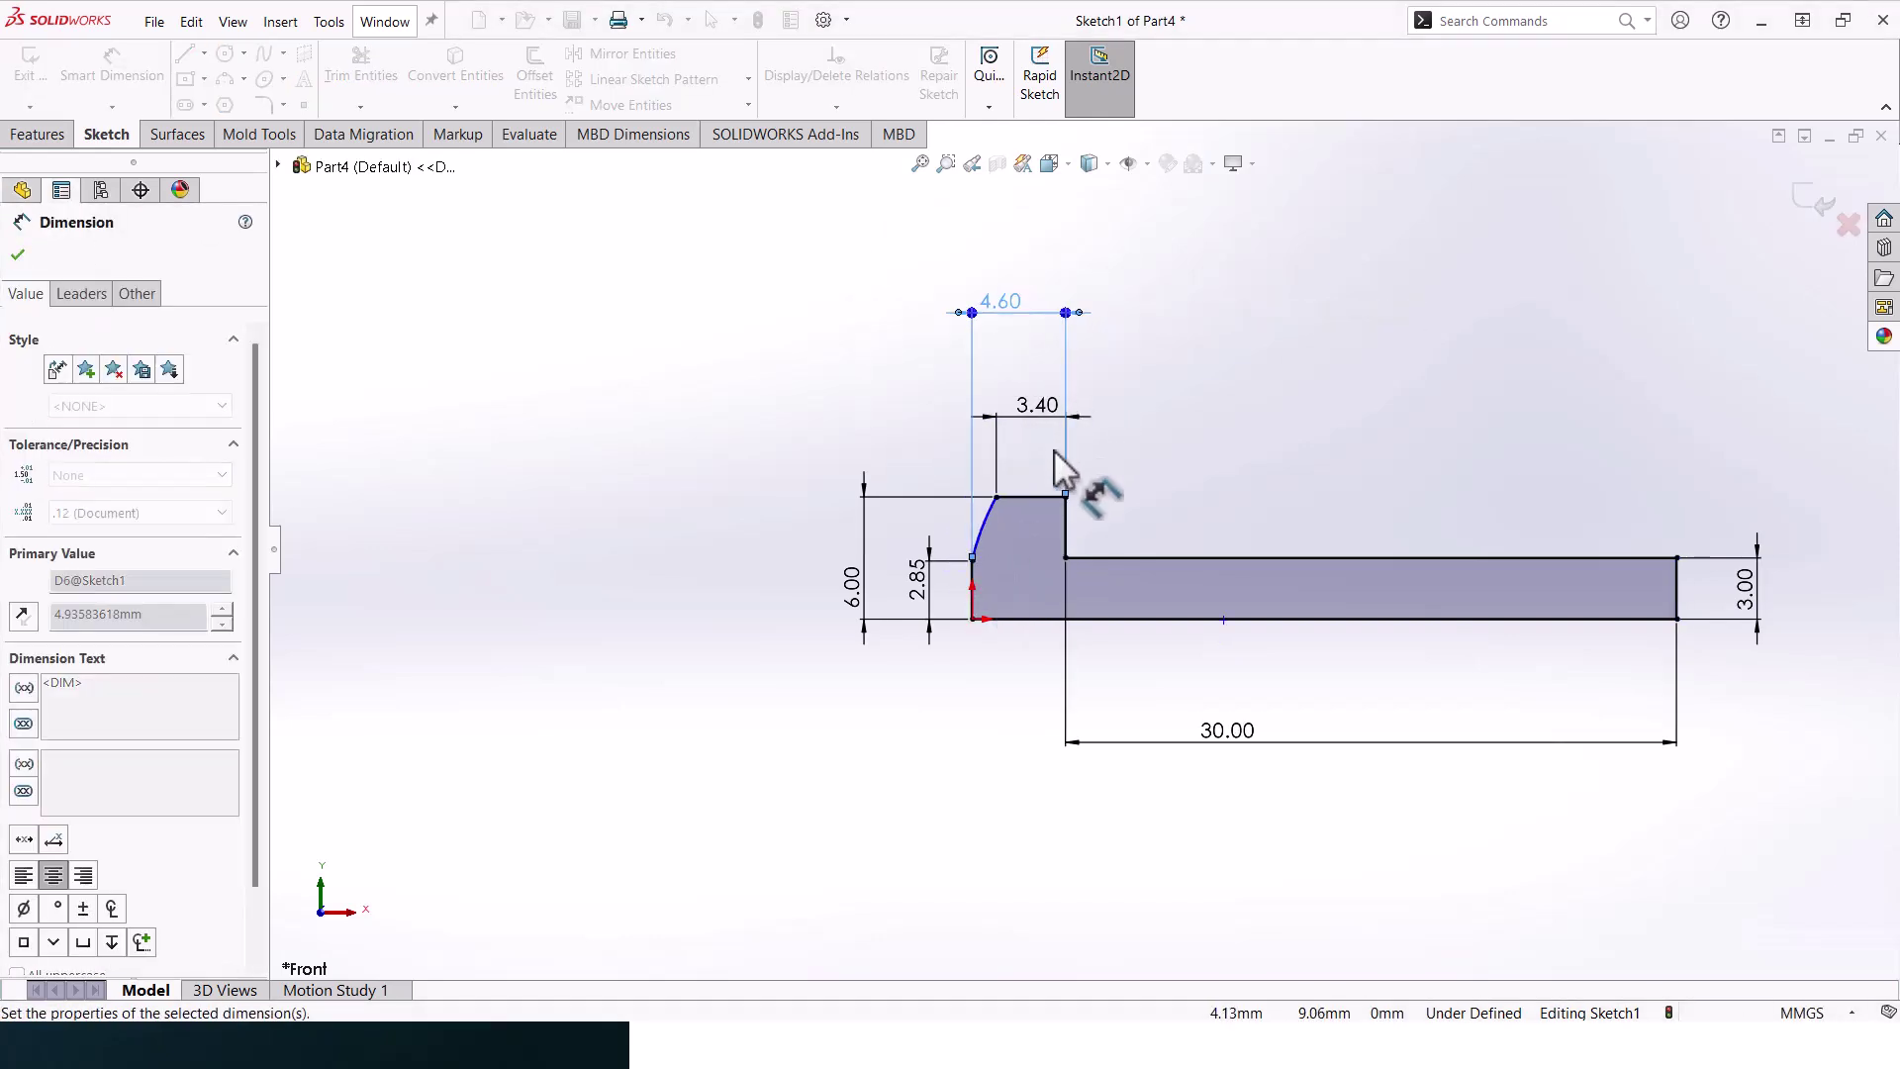
key("Escape")
Make the head's curved arc tangent to the left vertical line
left_click(978, 546)
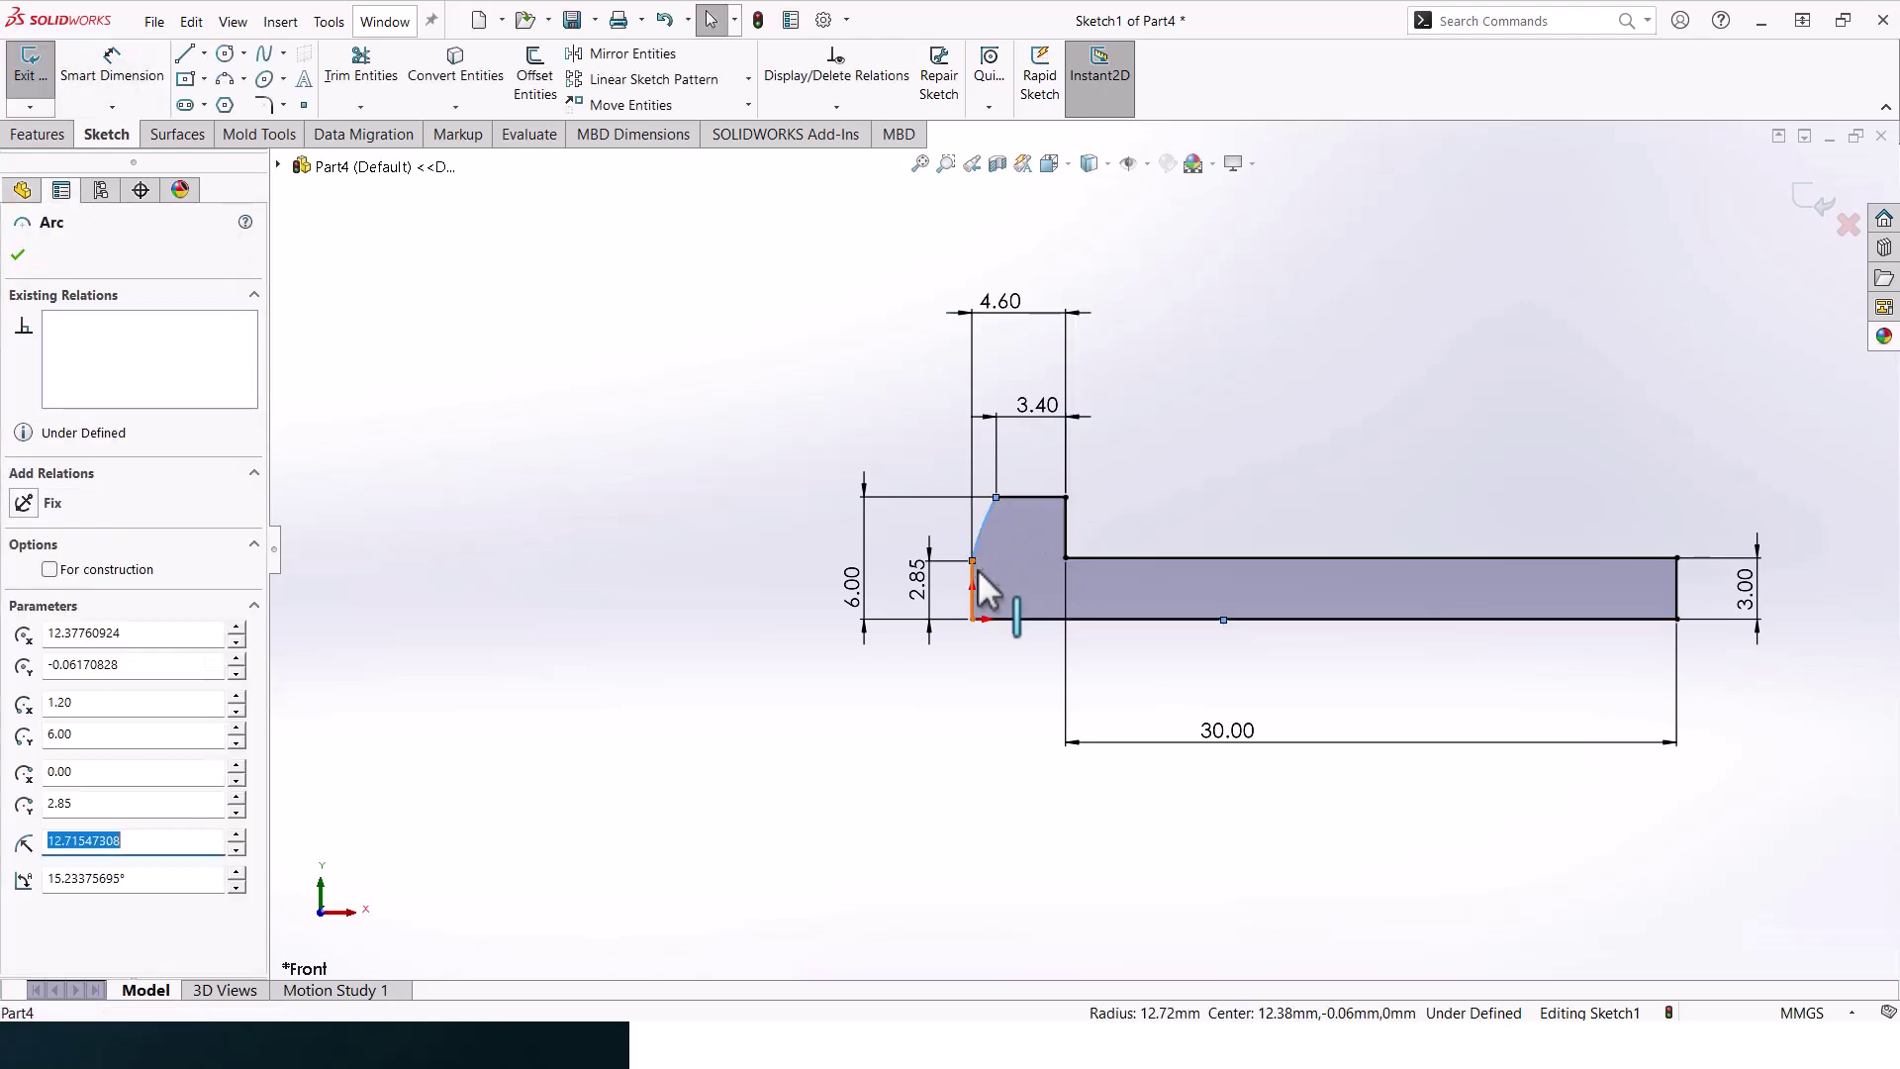
left_click(976, 578, "ctrl")
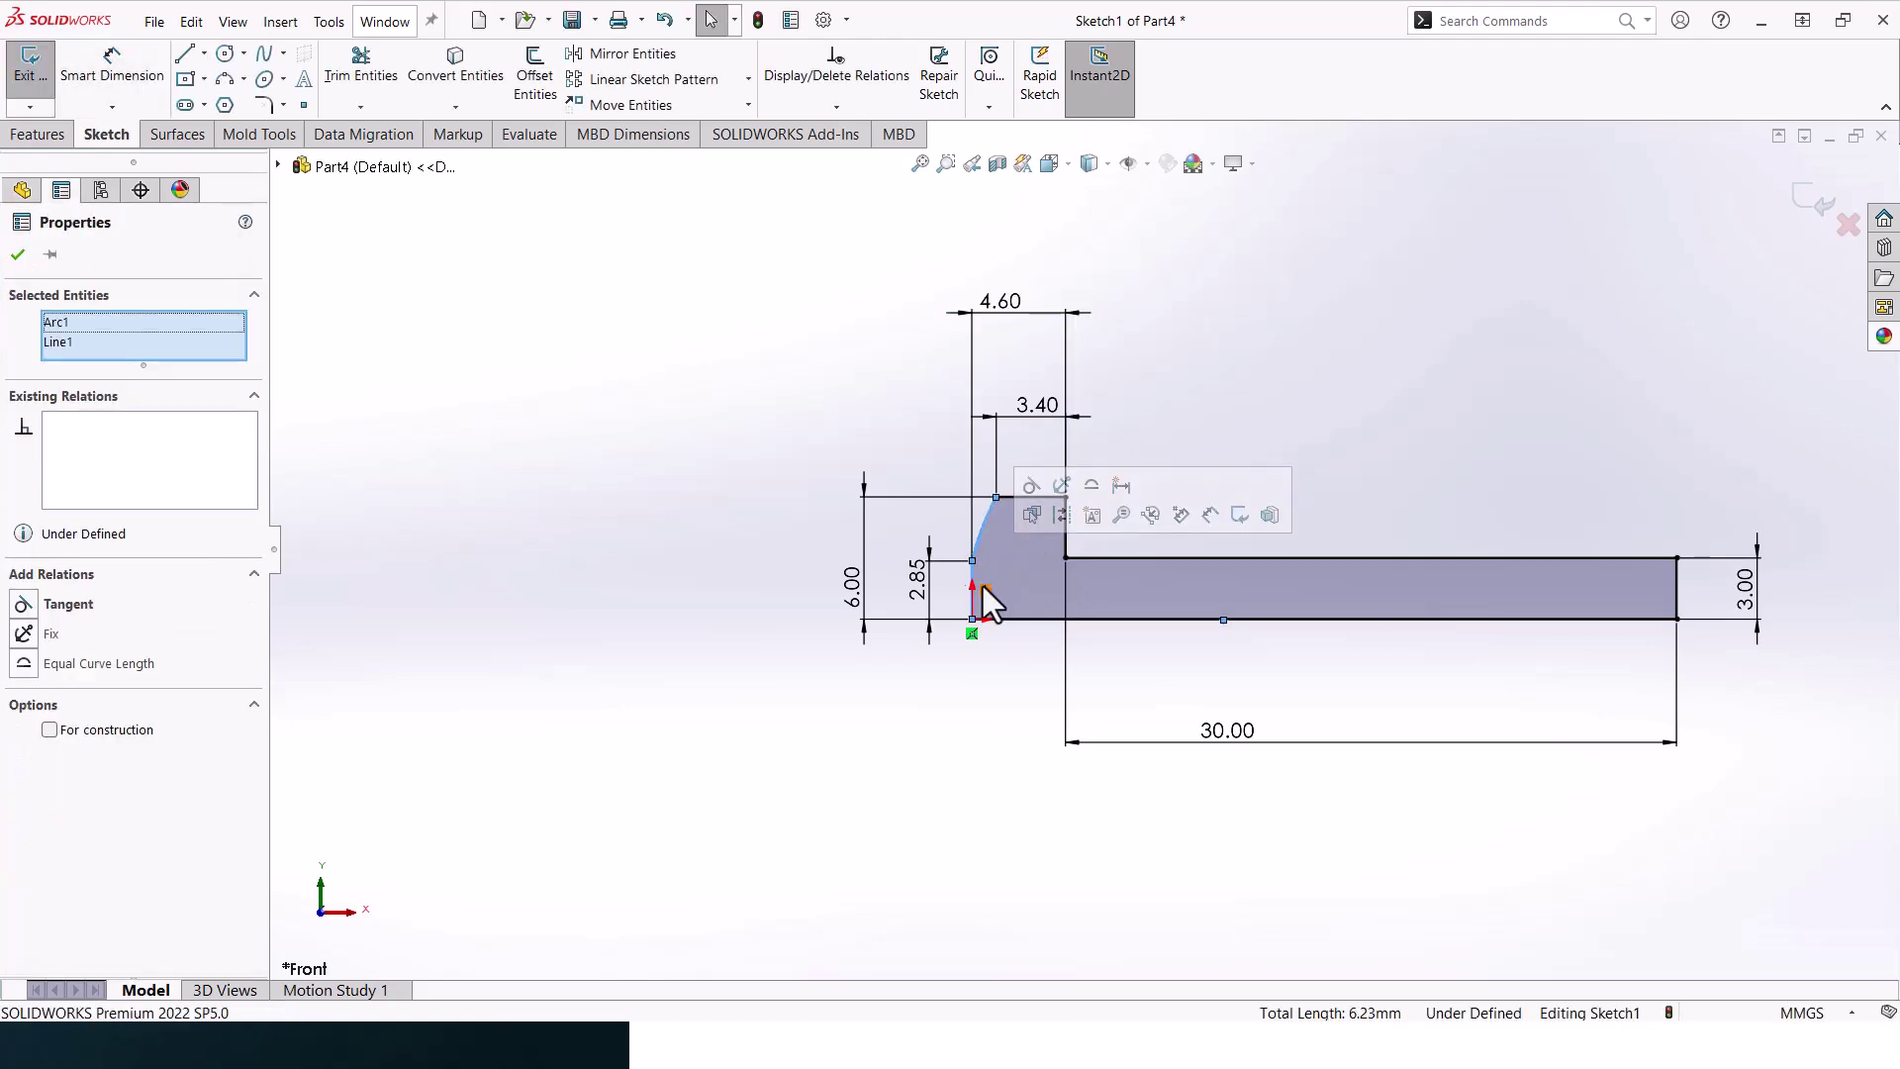
left_click(91, 606)
left_click(1227, 452)
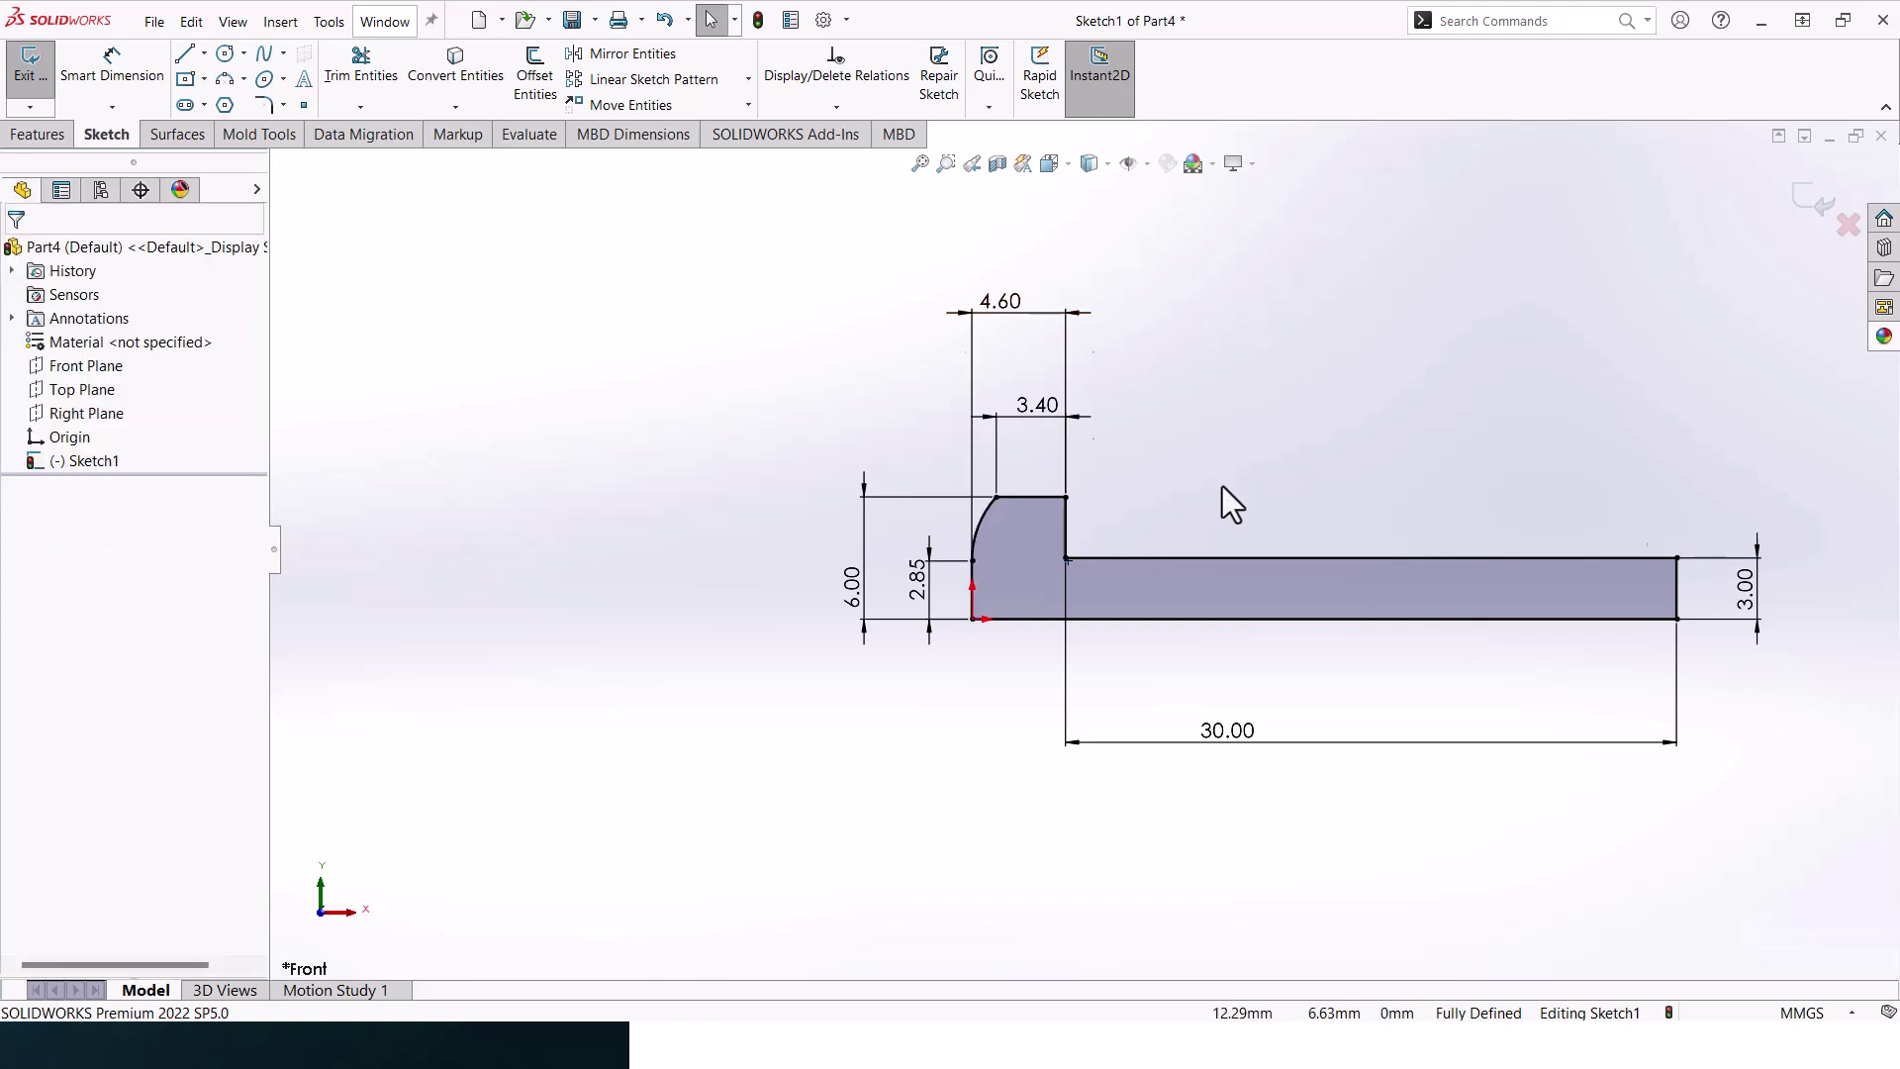
Add a 1.00 mm sketch chamfer at the shank tip's corner
key("f")
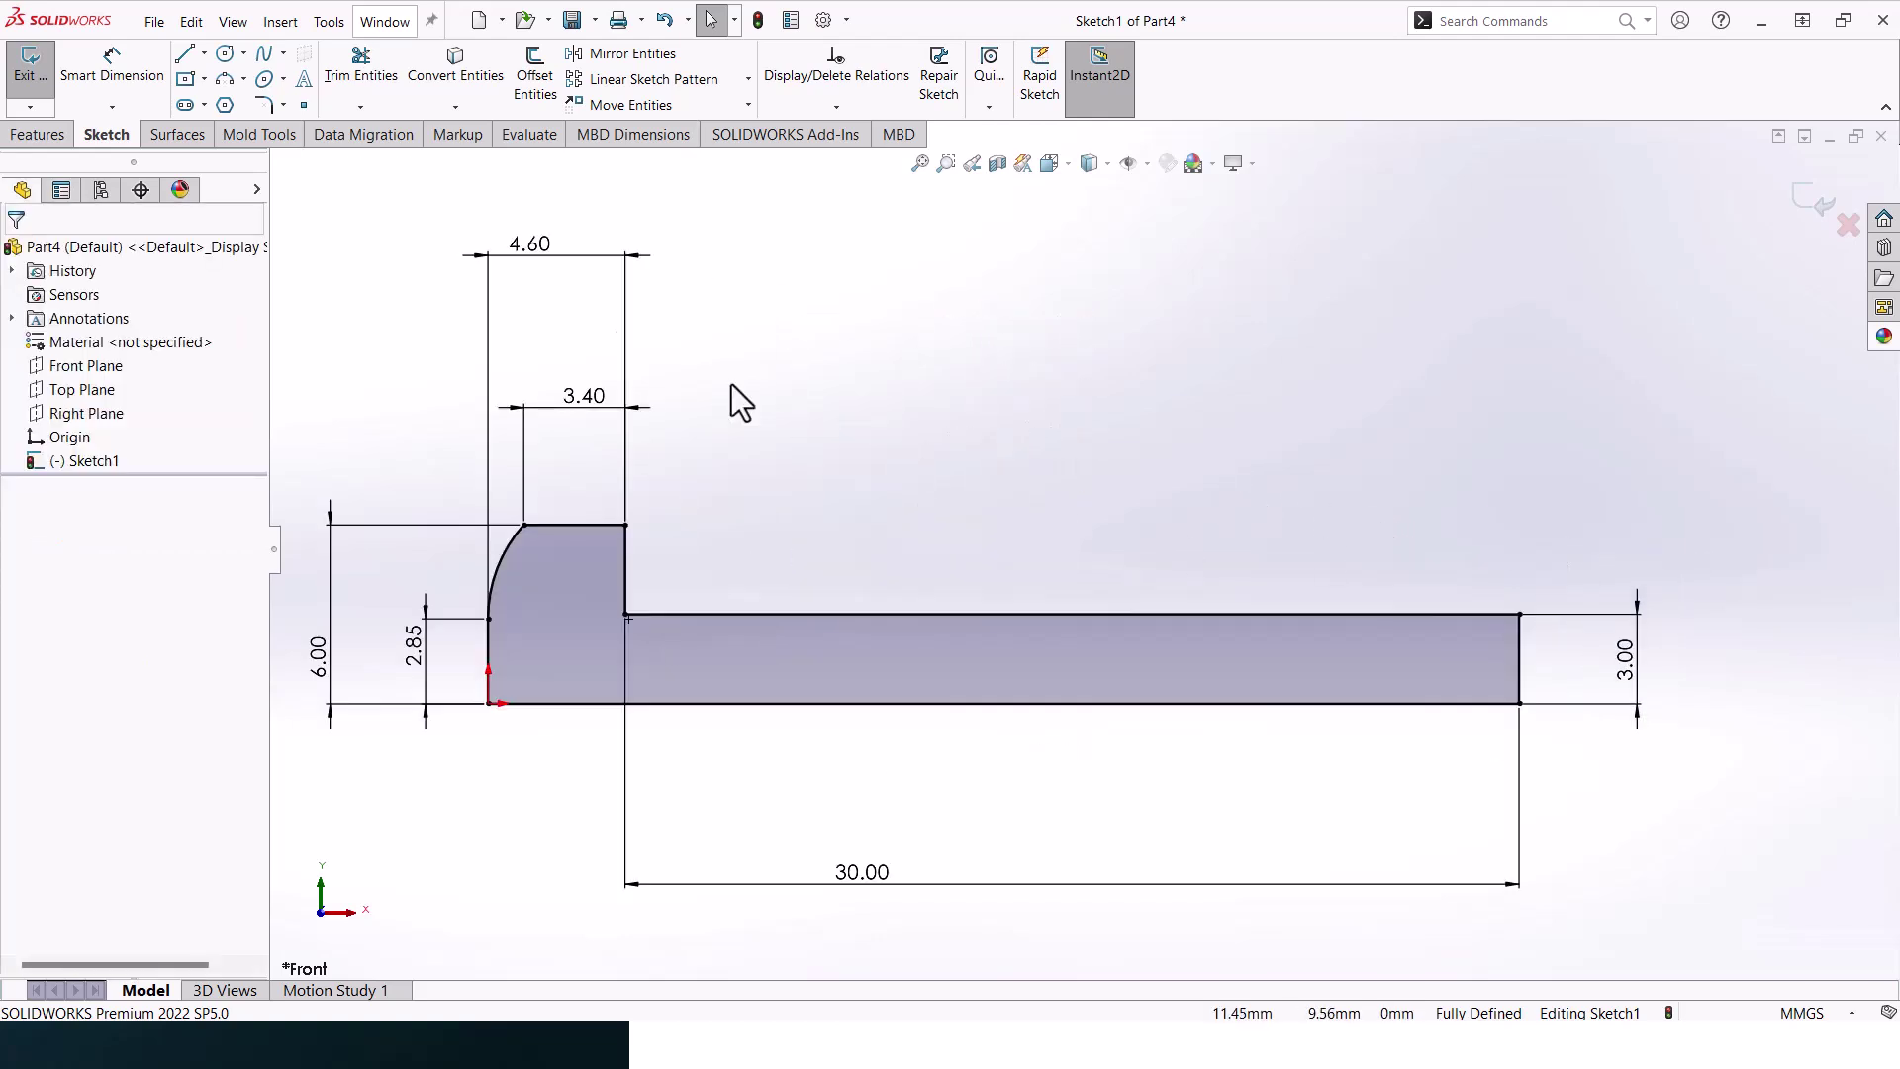
left_click(283, 104)
left_click(312, 157)
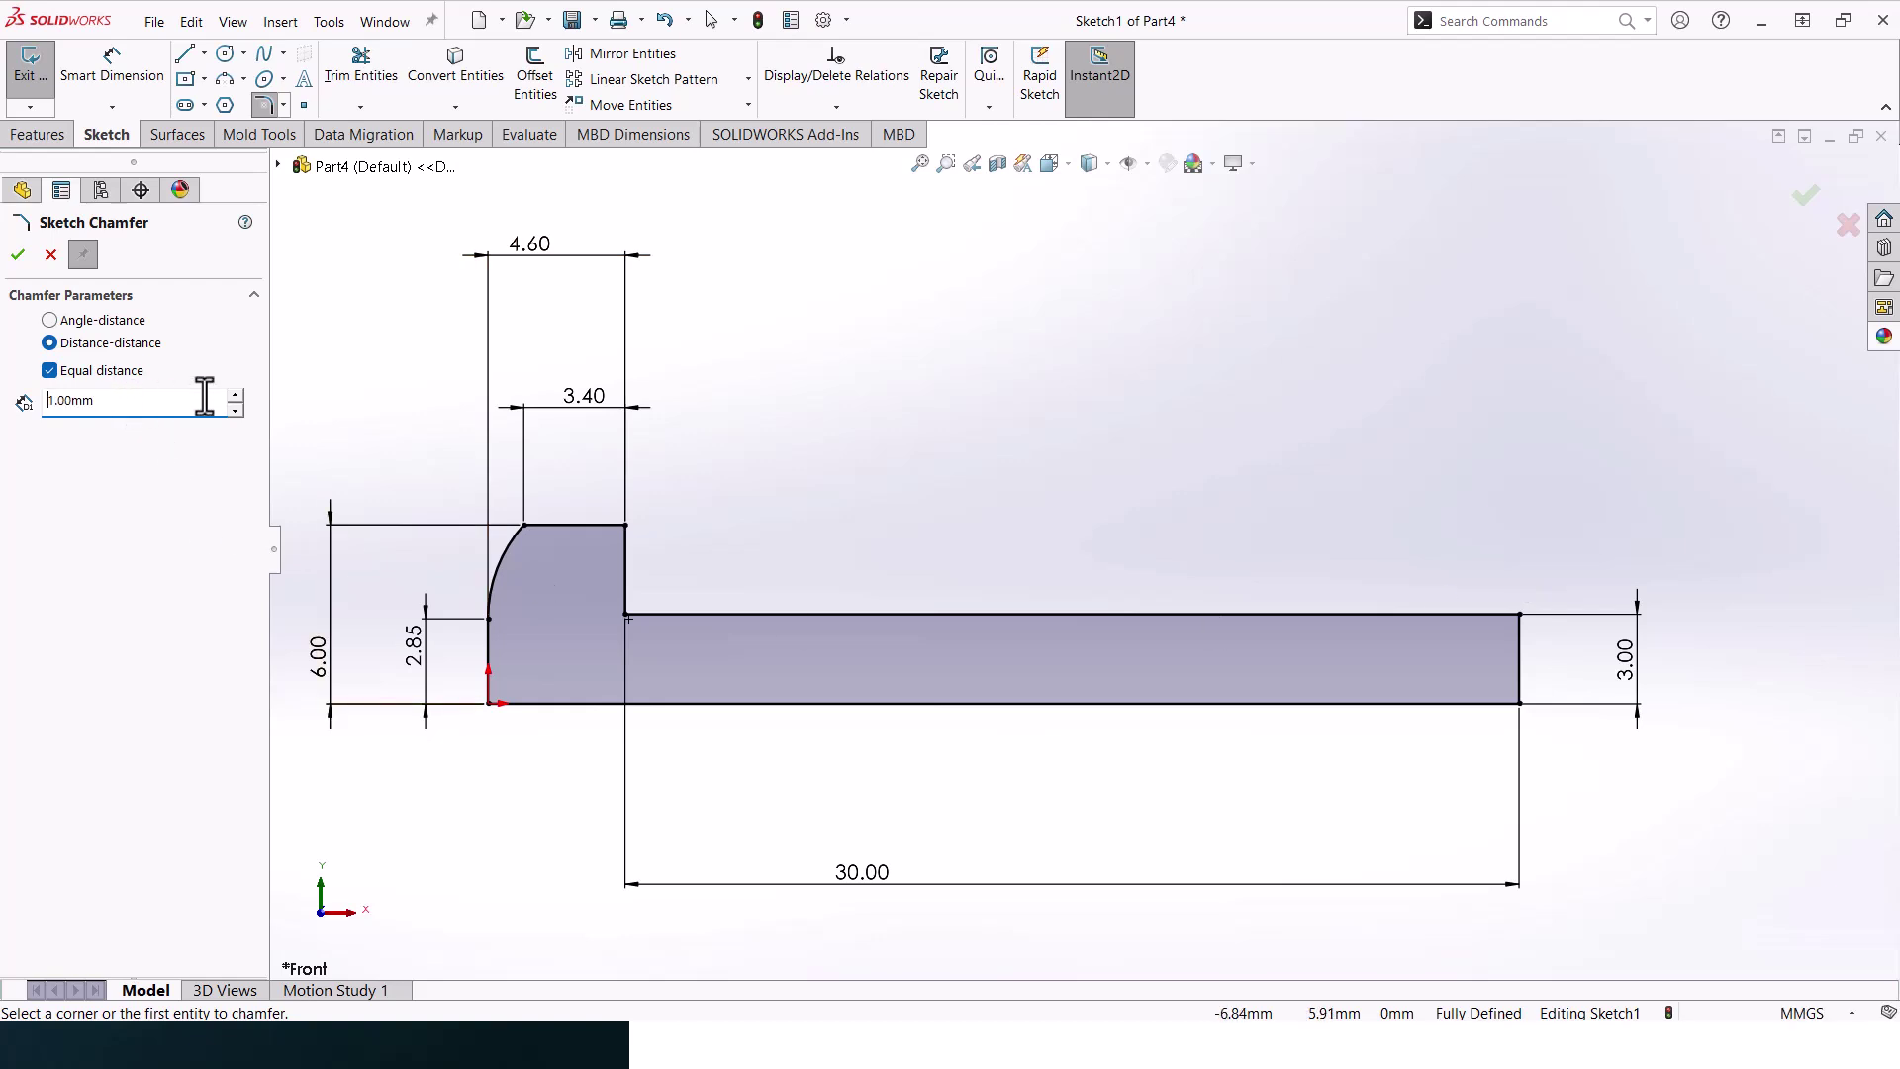
left_click(1470, 615)
left_click(1522, 636)
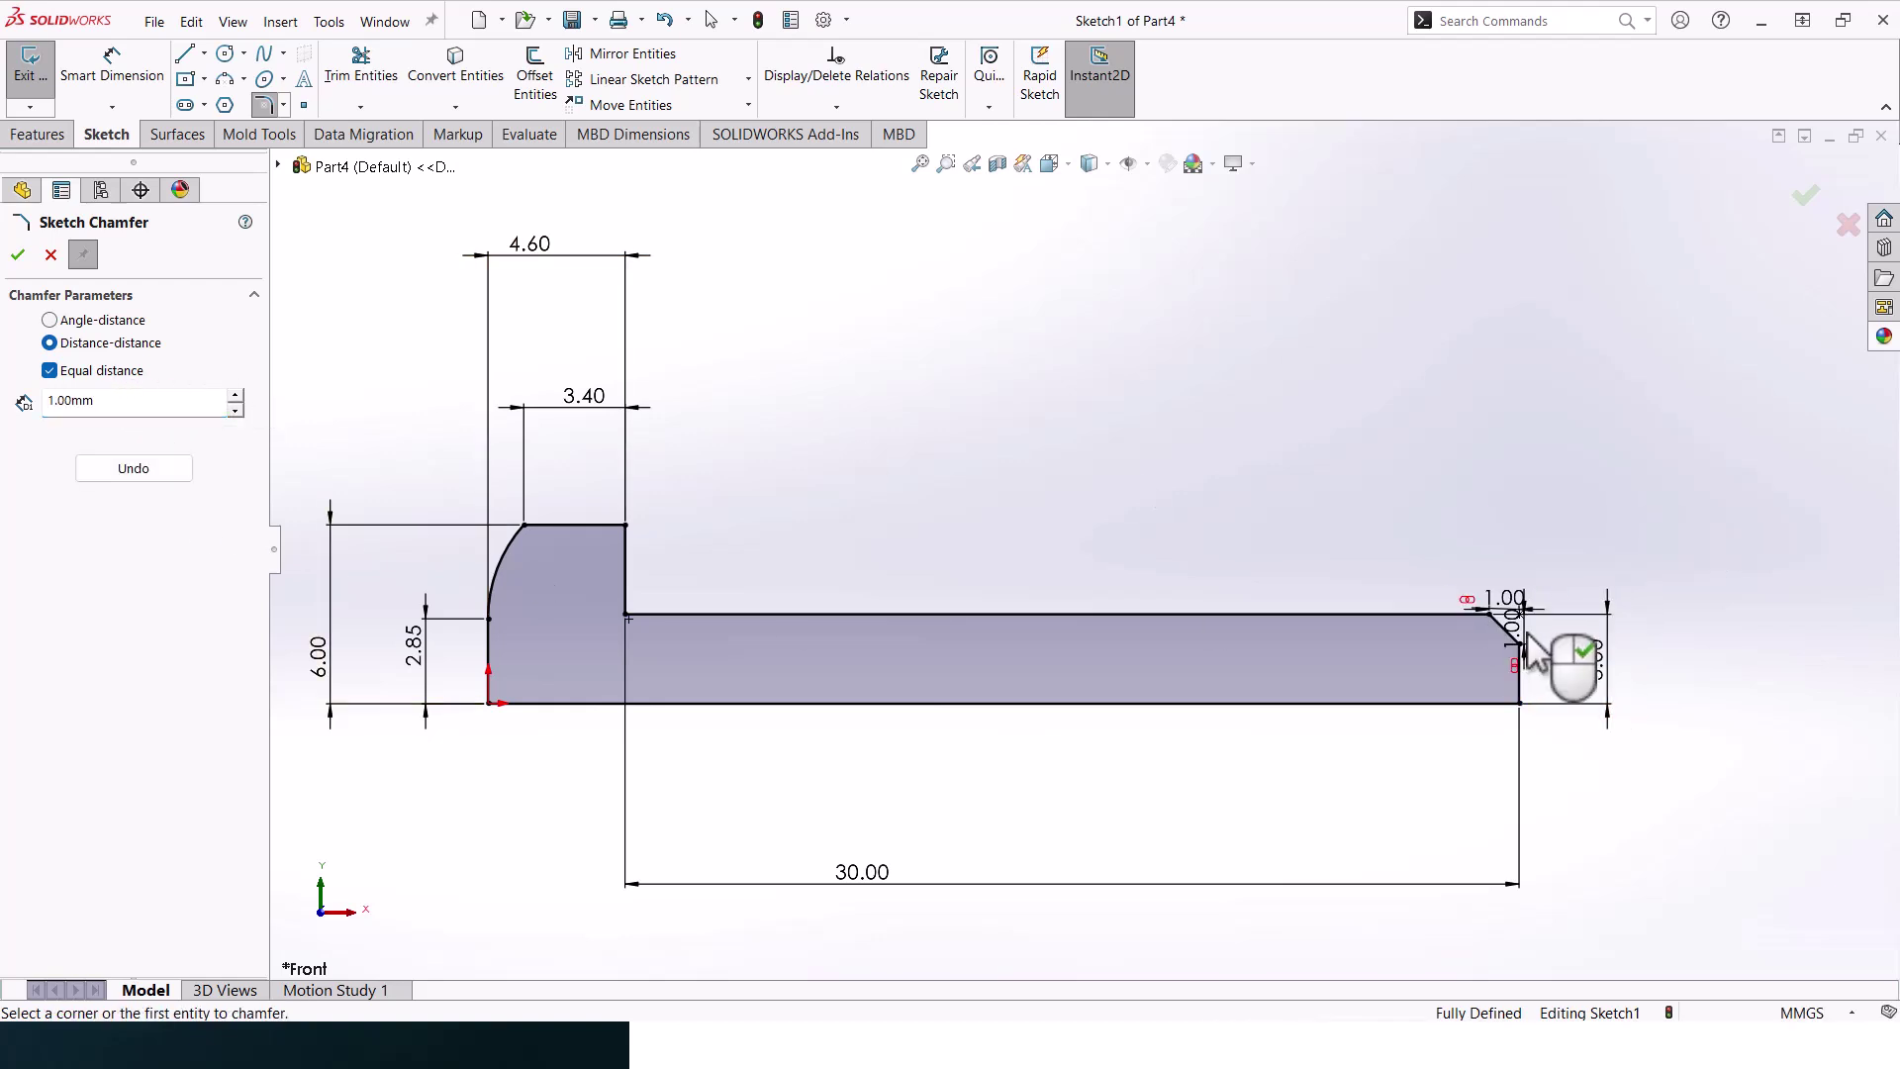
left_click(1806, 196)
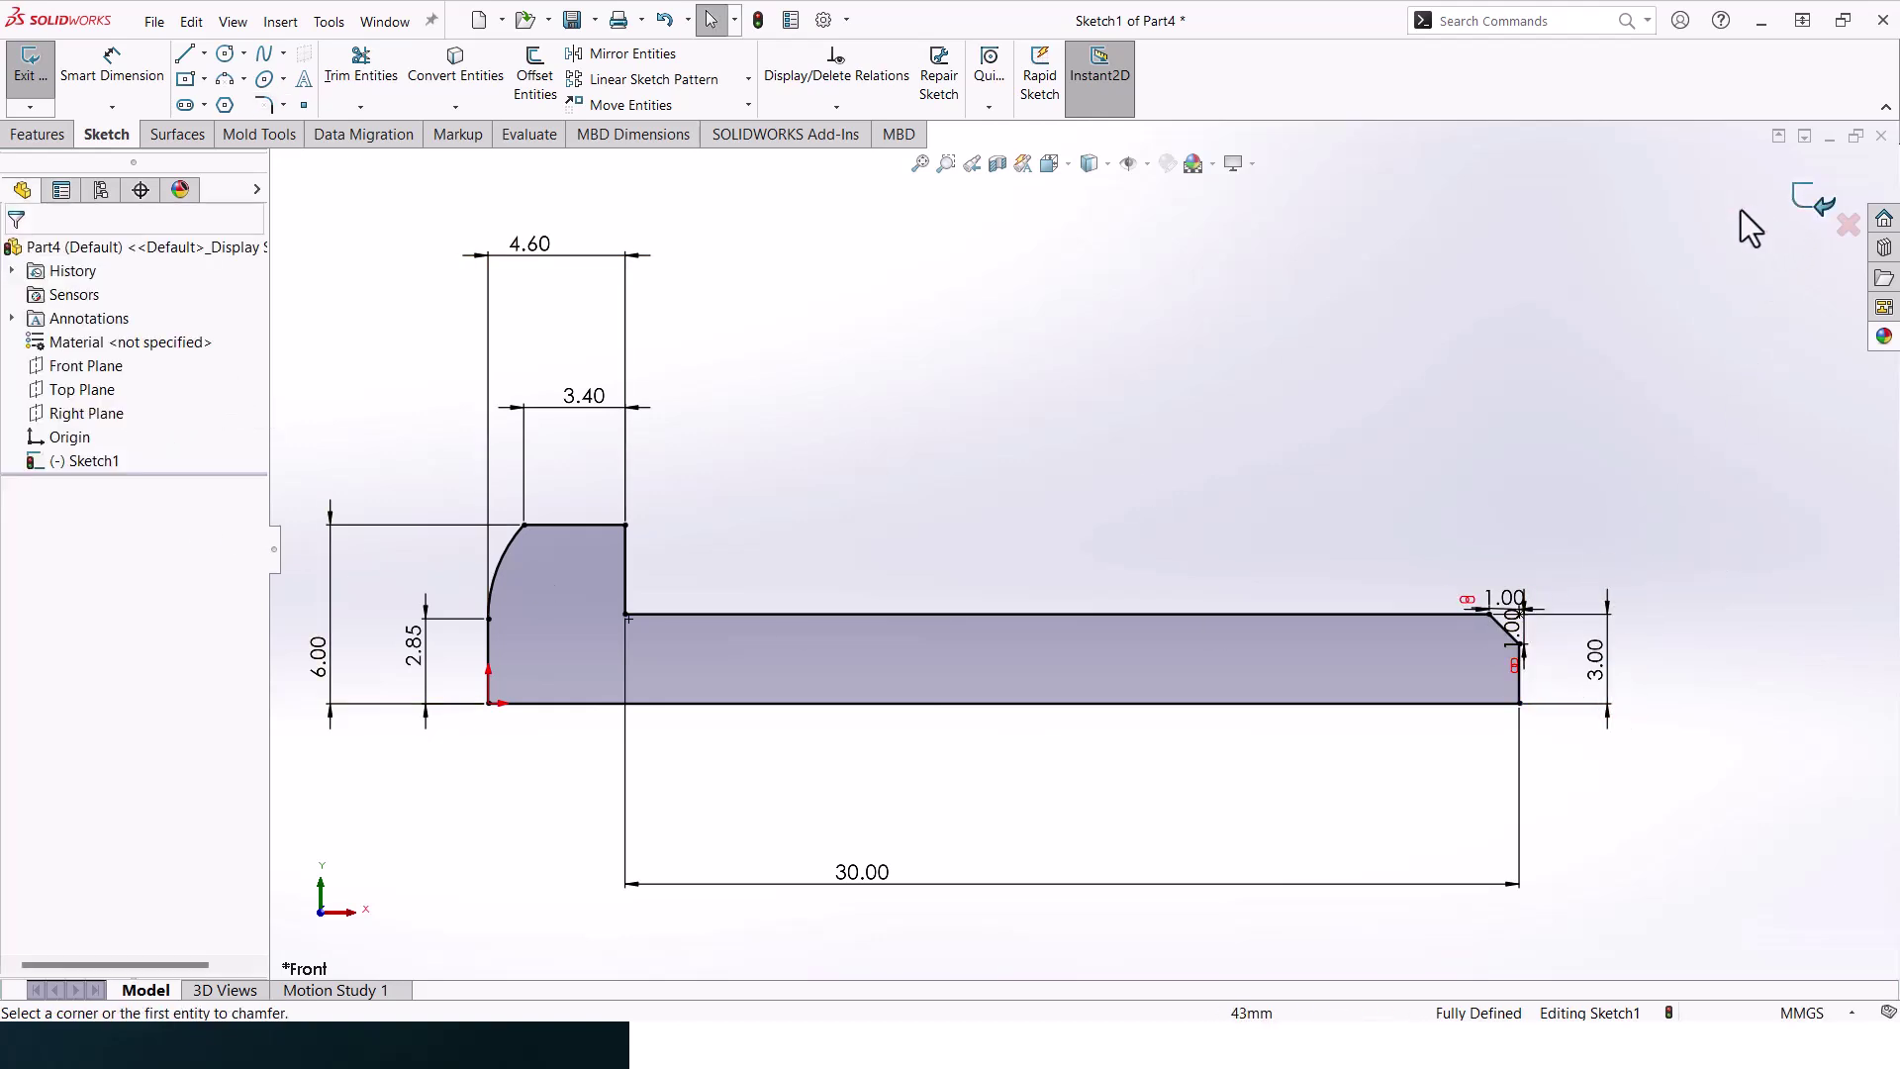
Revolve the profile 360° about its bottom line into a solid screw blank
left_click(40, 135)
left_click(112, 88)
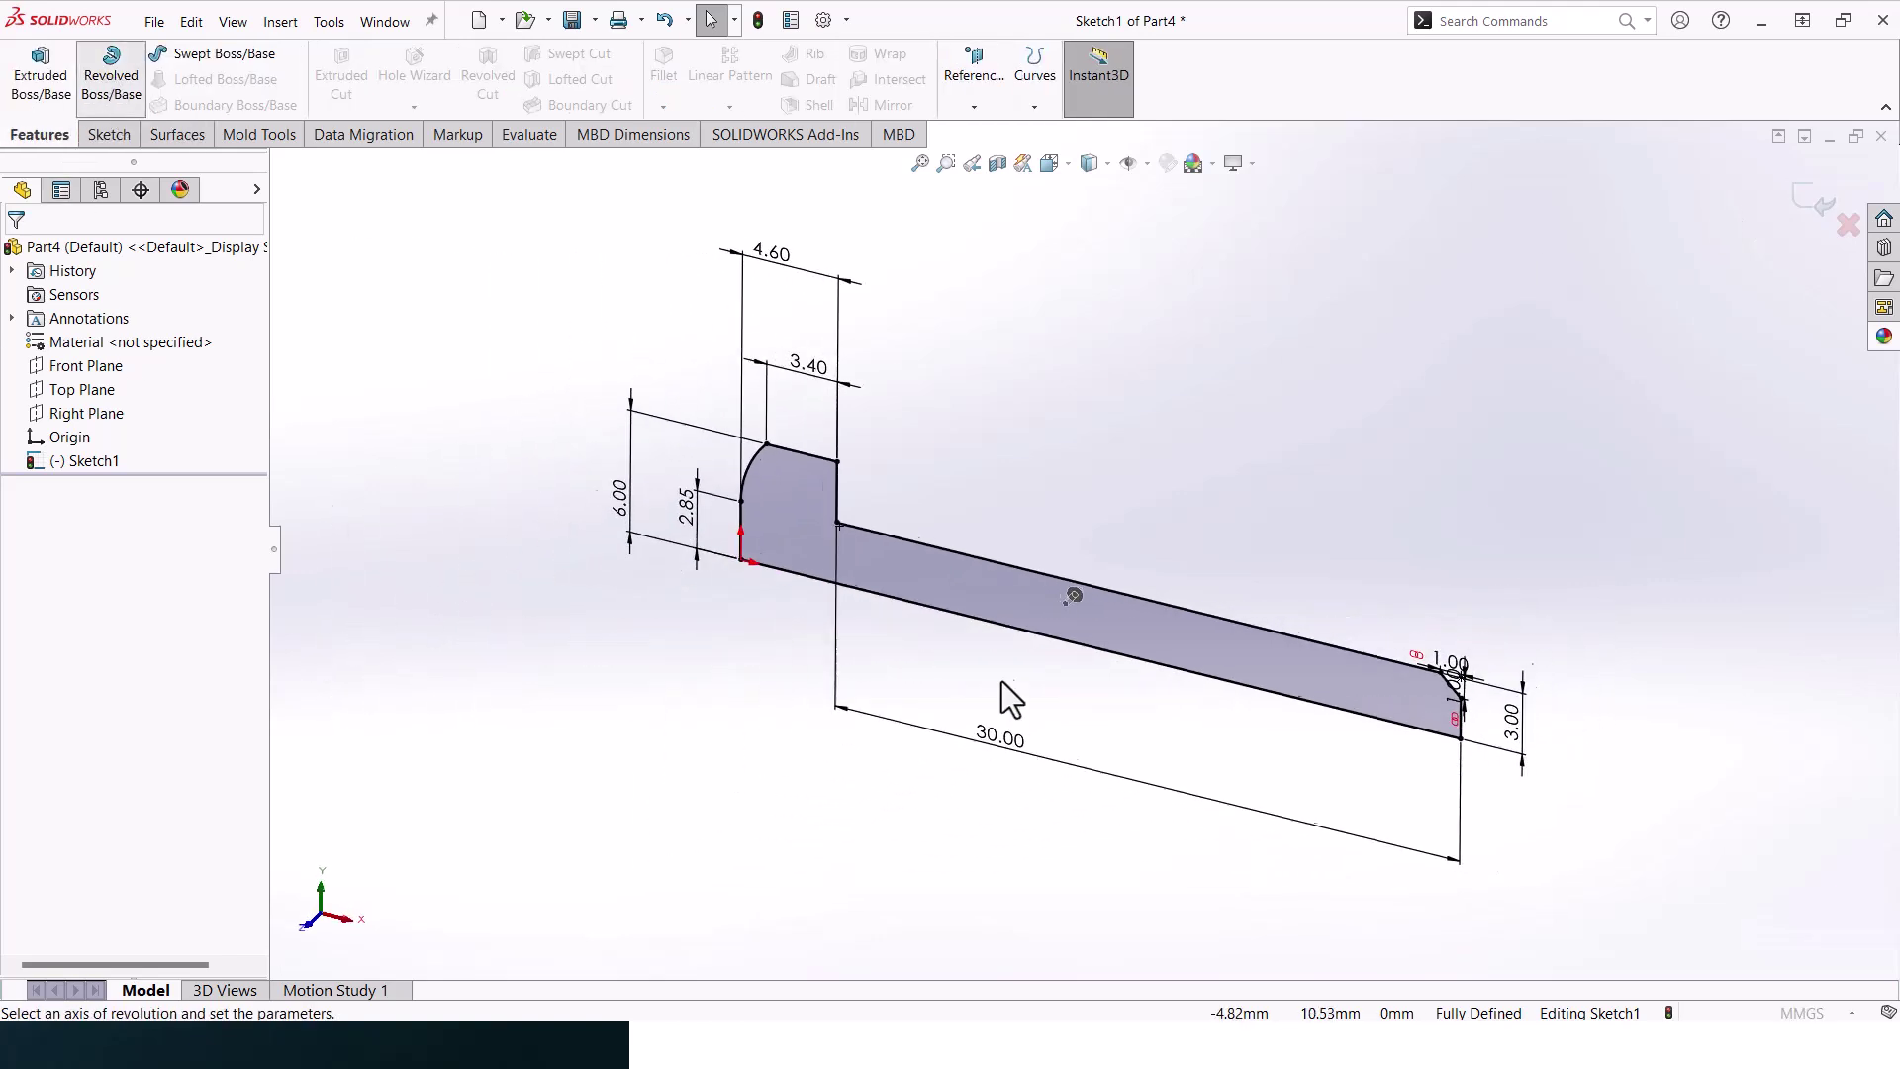
left_click(1036, 628)
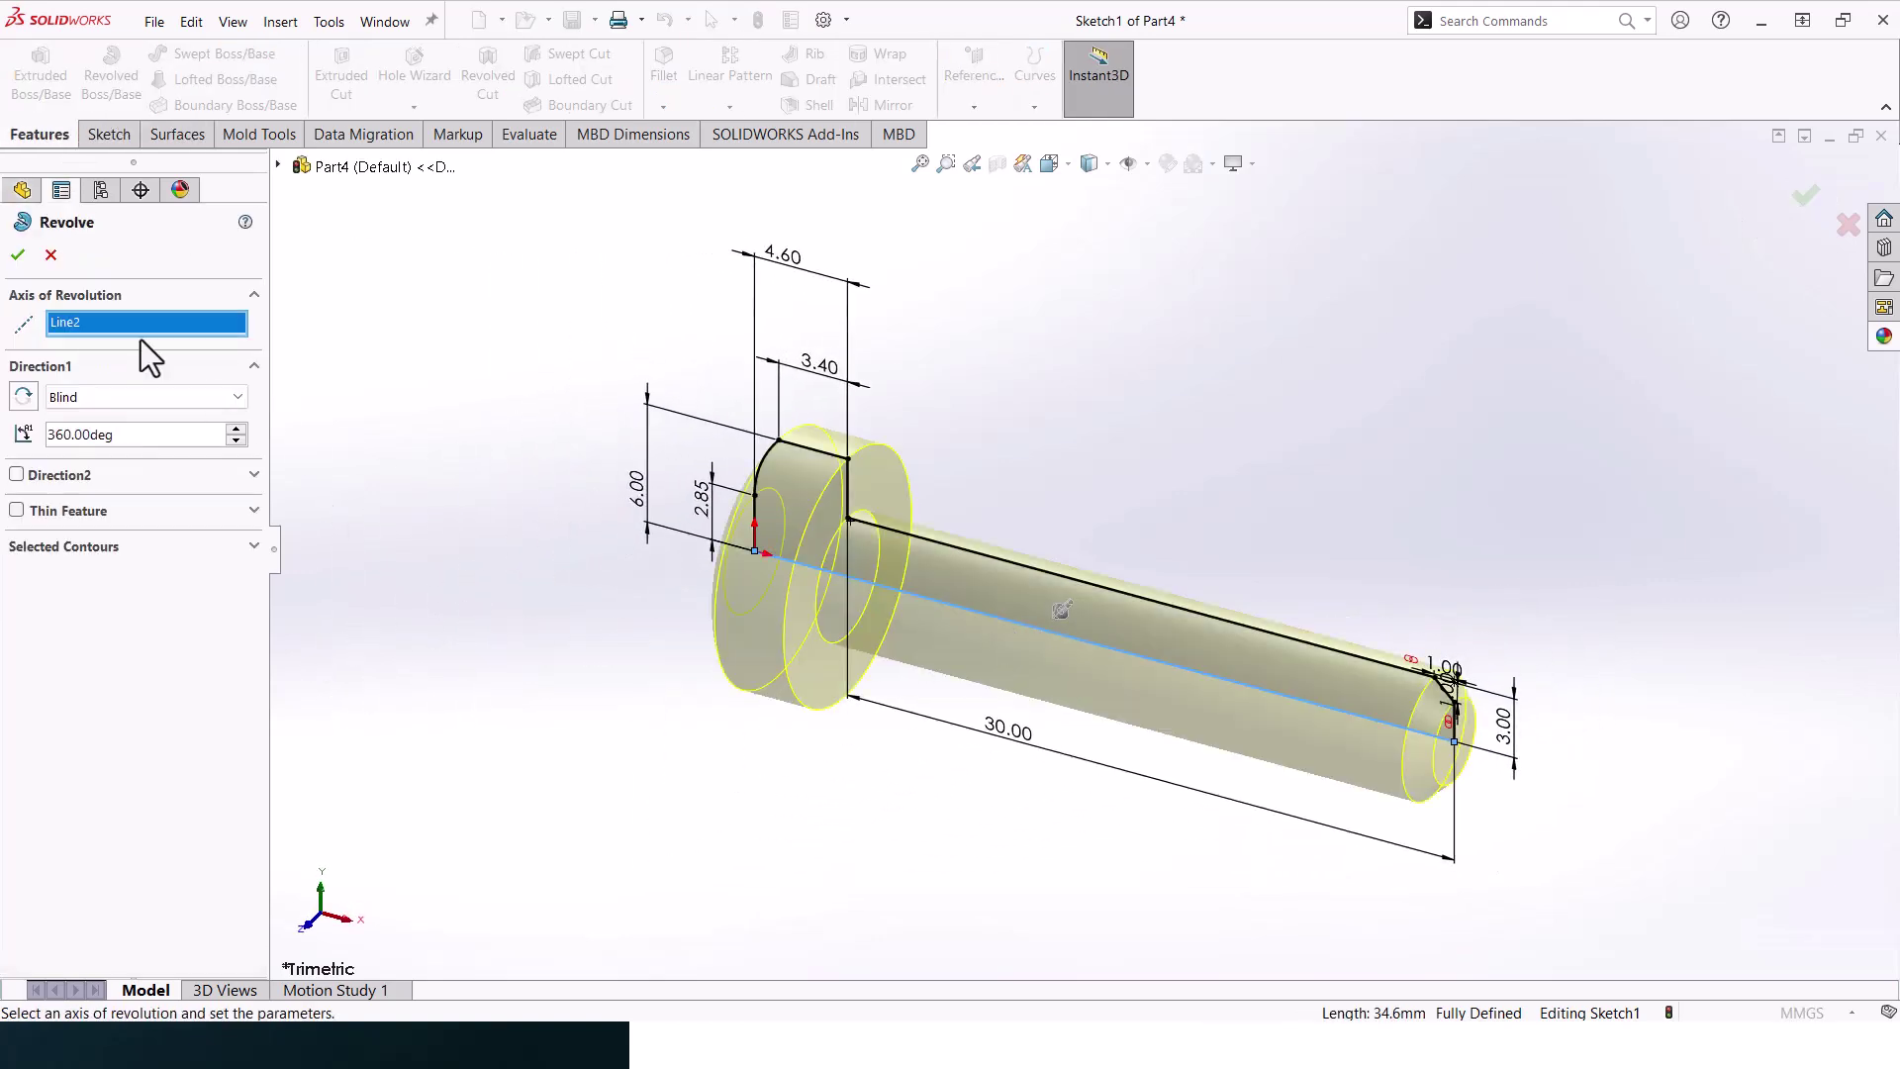
left_click(19, 255)
Round the head underside's outer edge with a 0.25 mm circular fillet, then select the head's end face
mouse_move(1061, 411)
middle_mouse_down()
mouse_move(1164, 517)
mouse_move(917, 395)
mouse_move(852, 322)
mouse_move(772, 287)
middle_mouse_up()
left_click(1115, 496)
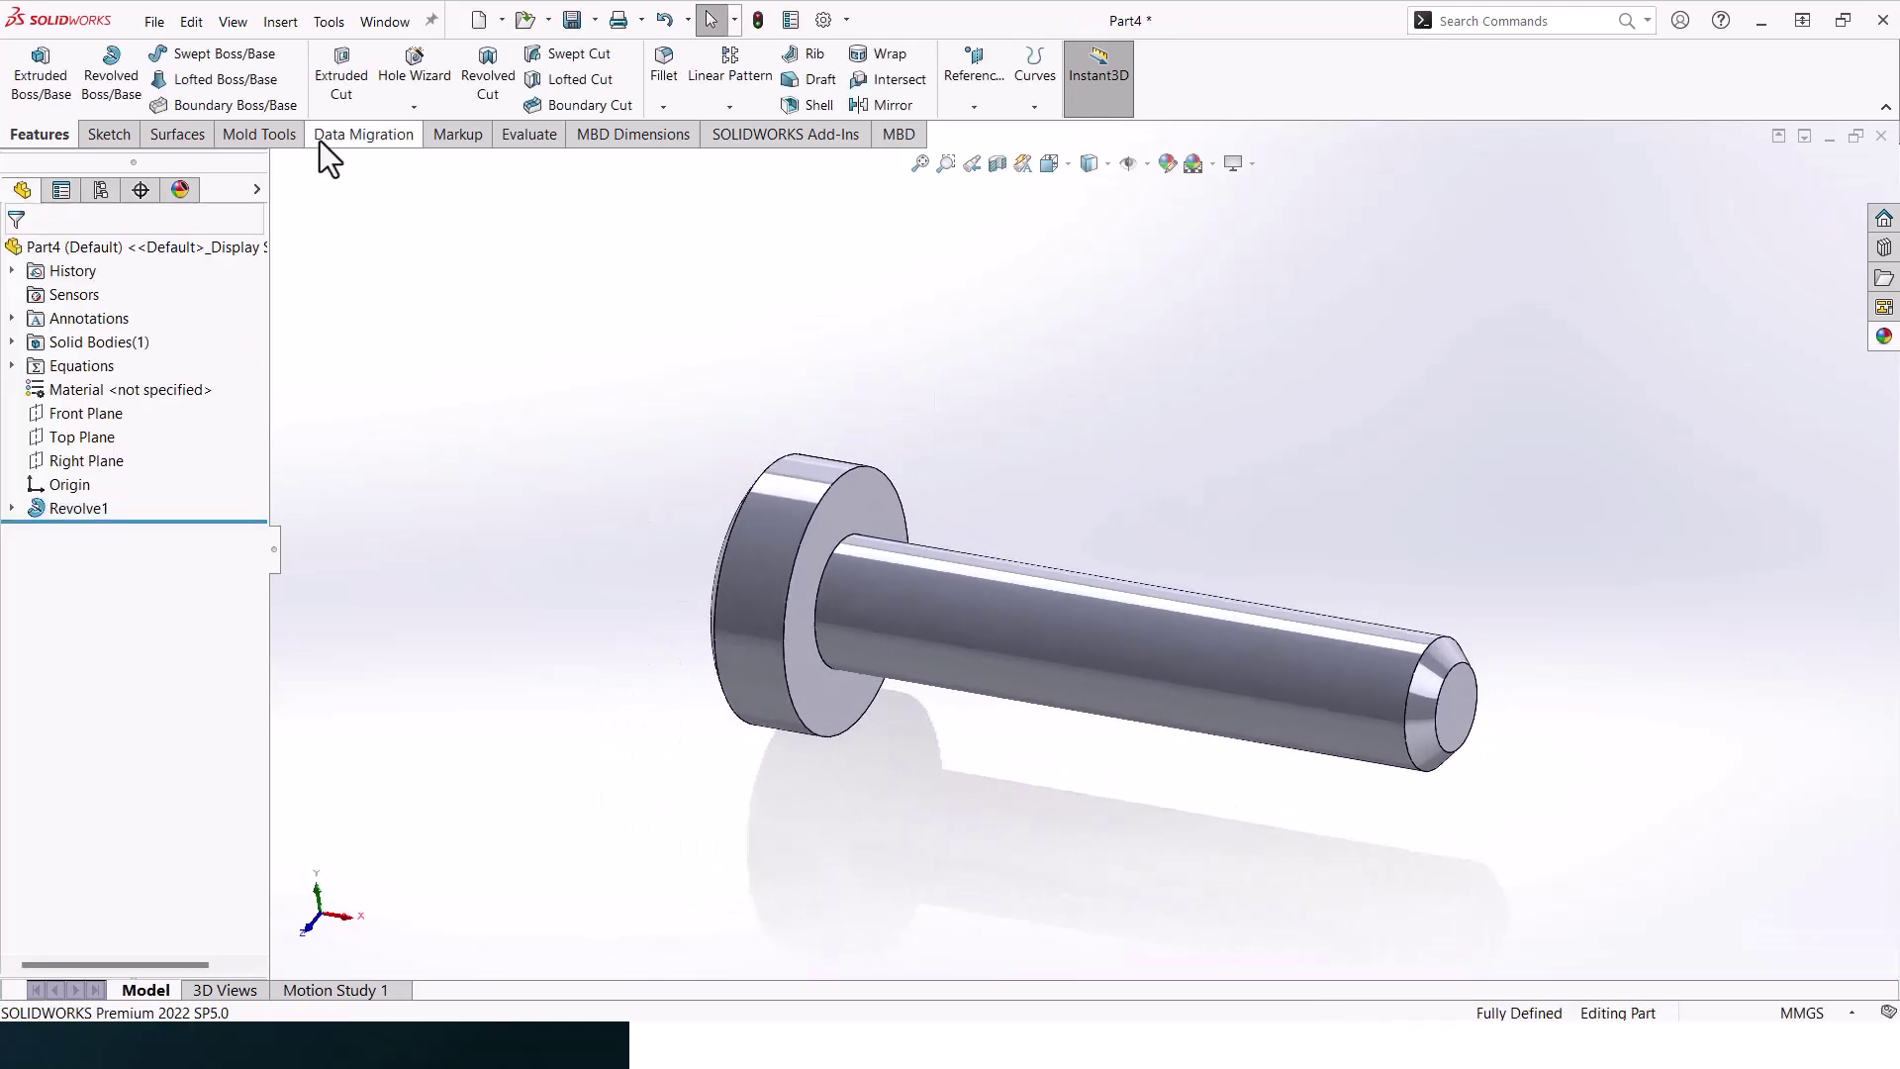
left_click(105, 138)
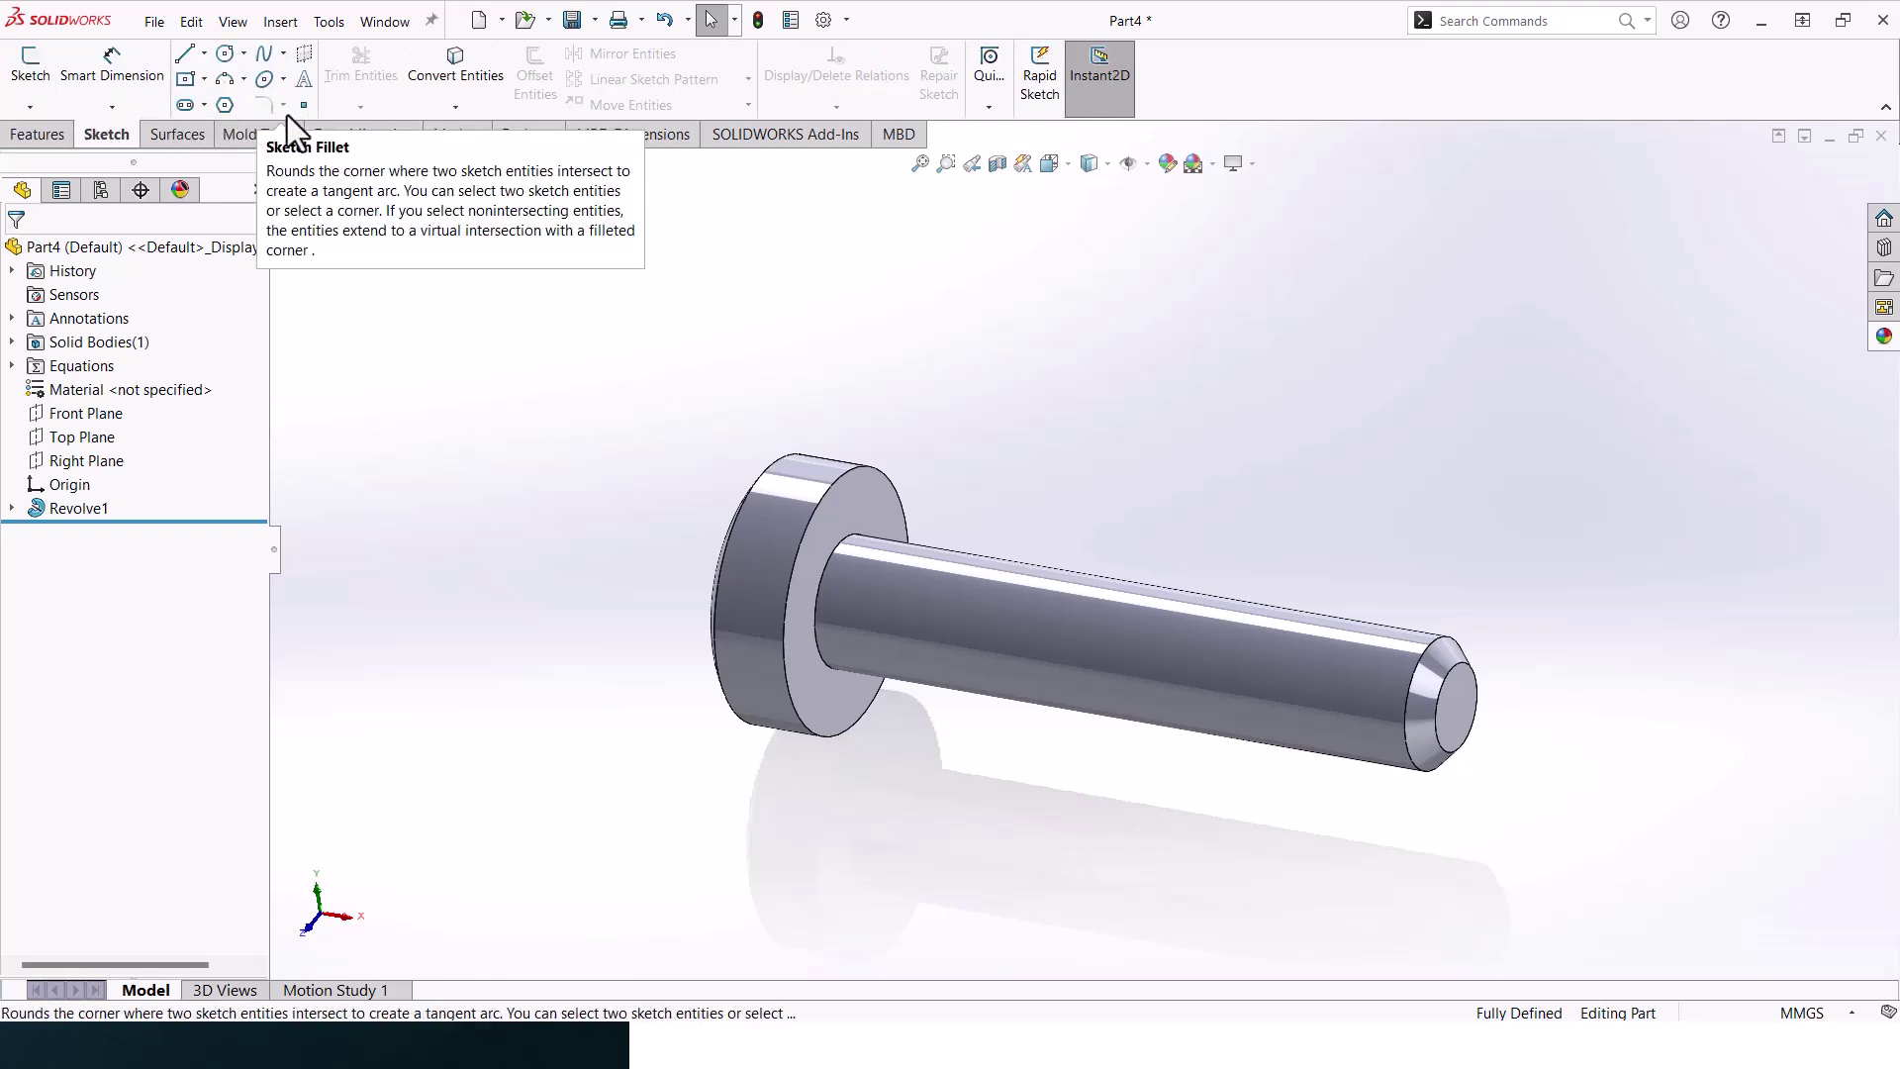
left_click(74, 128)
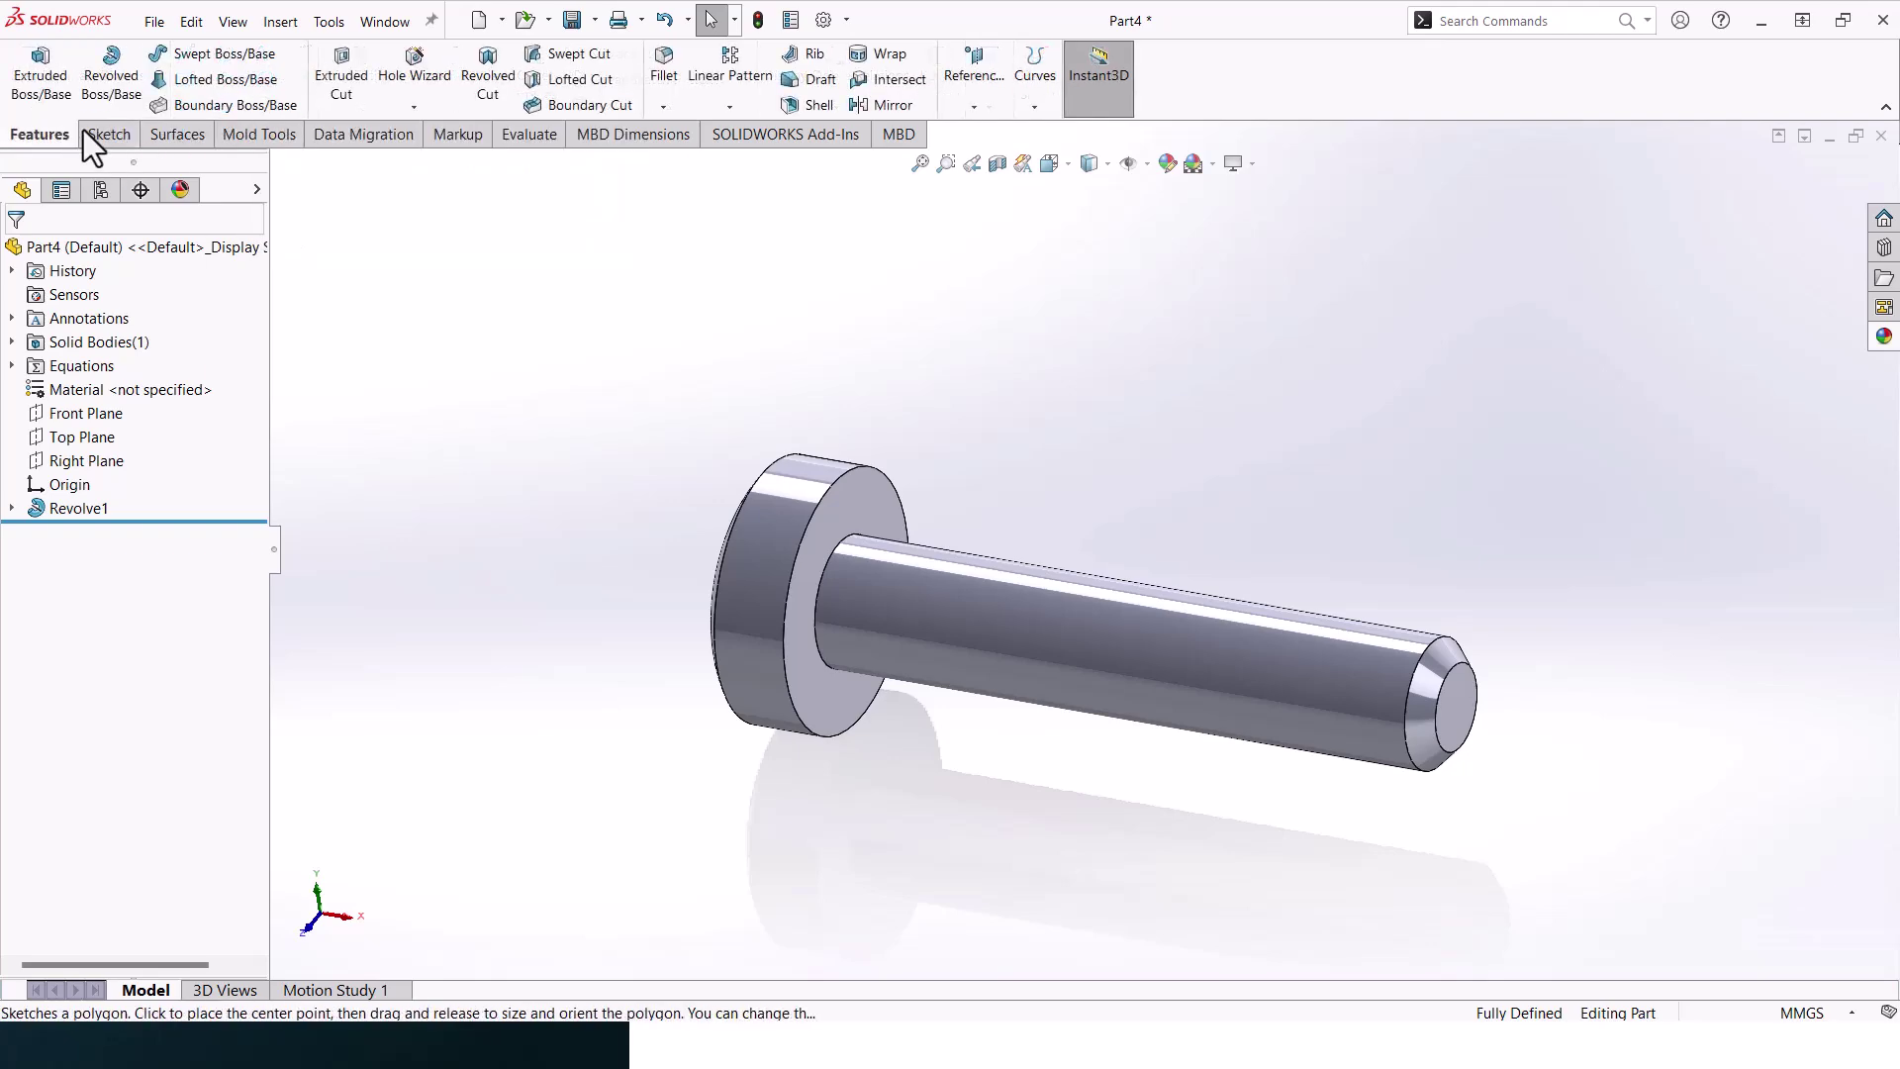
left_click(667, 99)
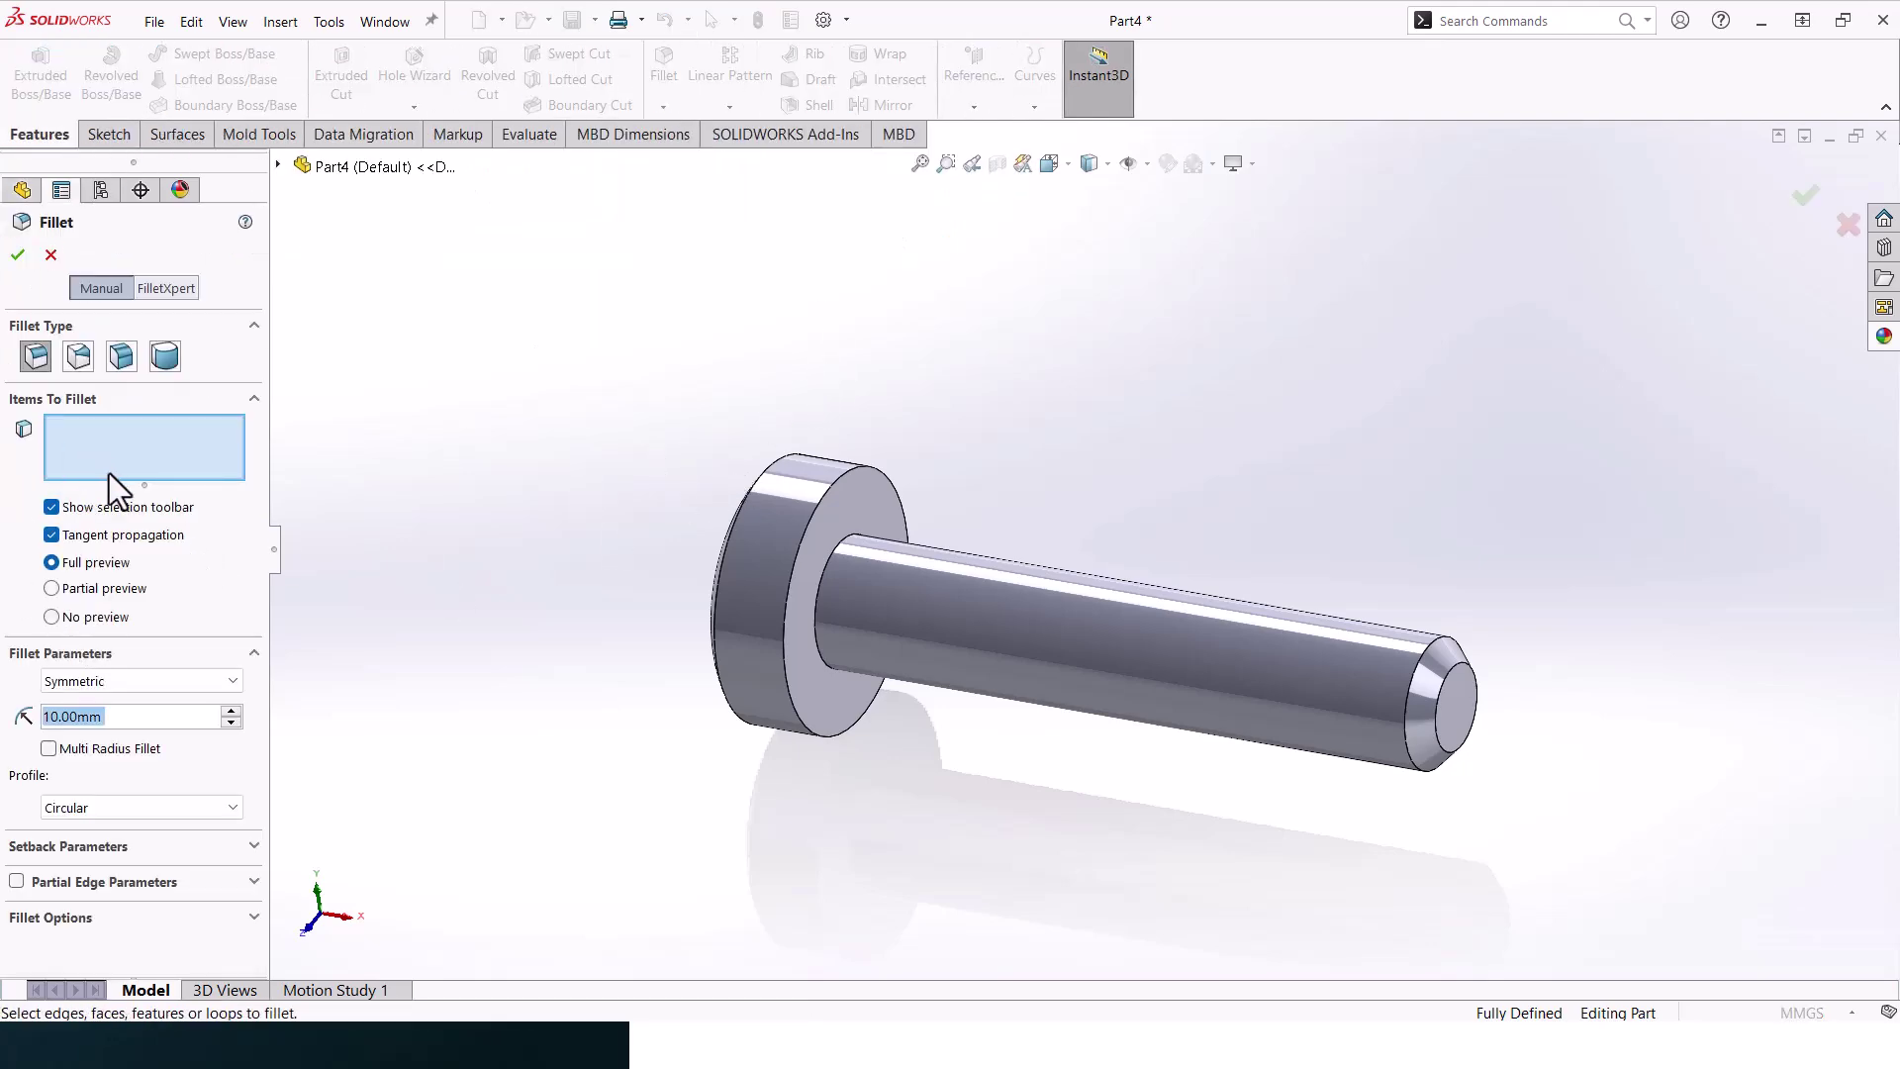
left_click(107, 806)
left_click(107, 830)
left_click_drag(109, 721, 29, 728)
type("0.25")
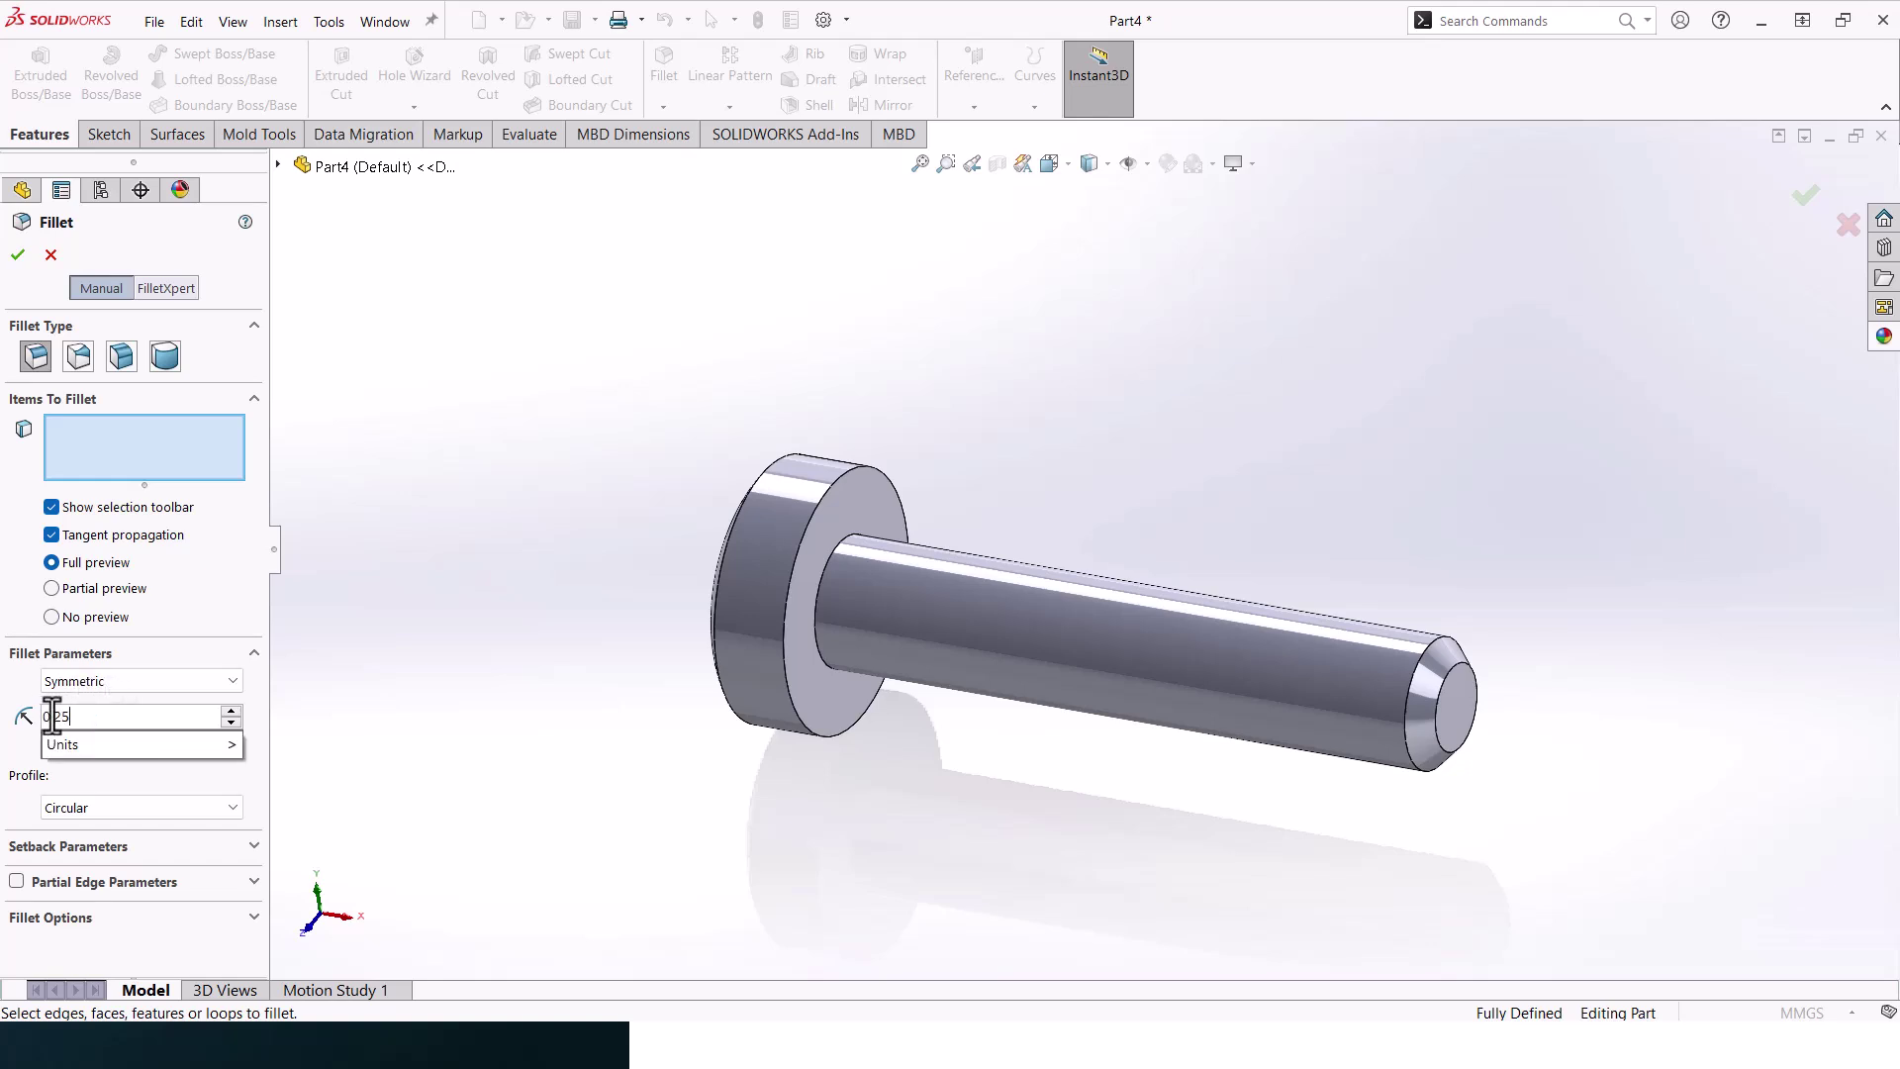
key("Return")
left_click(881, 483)
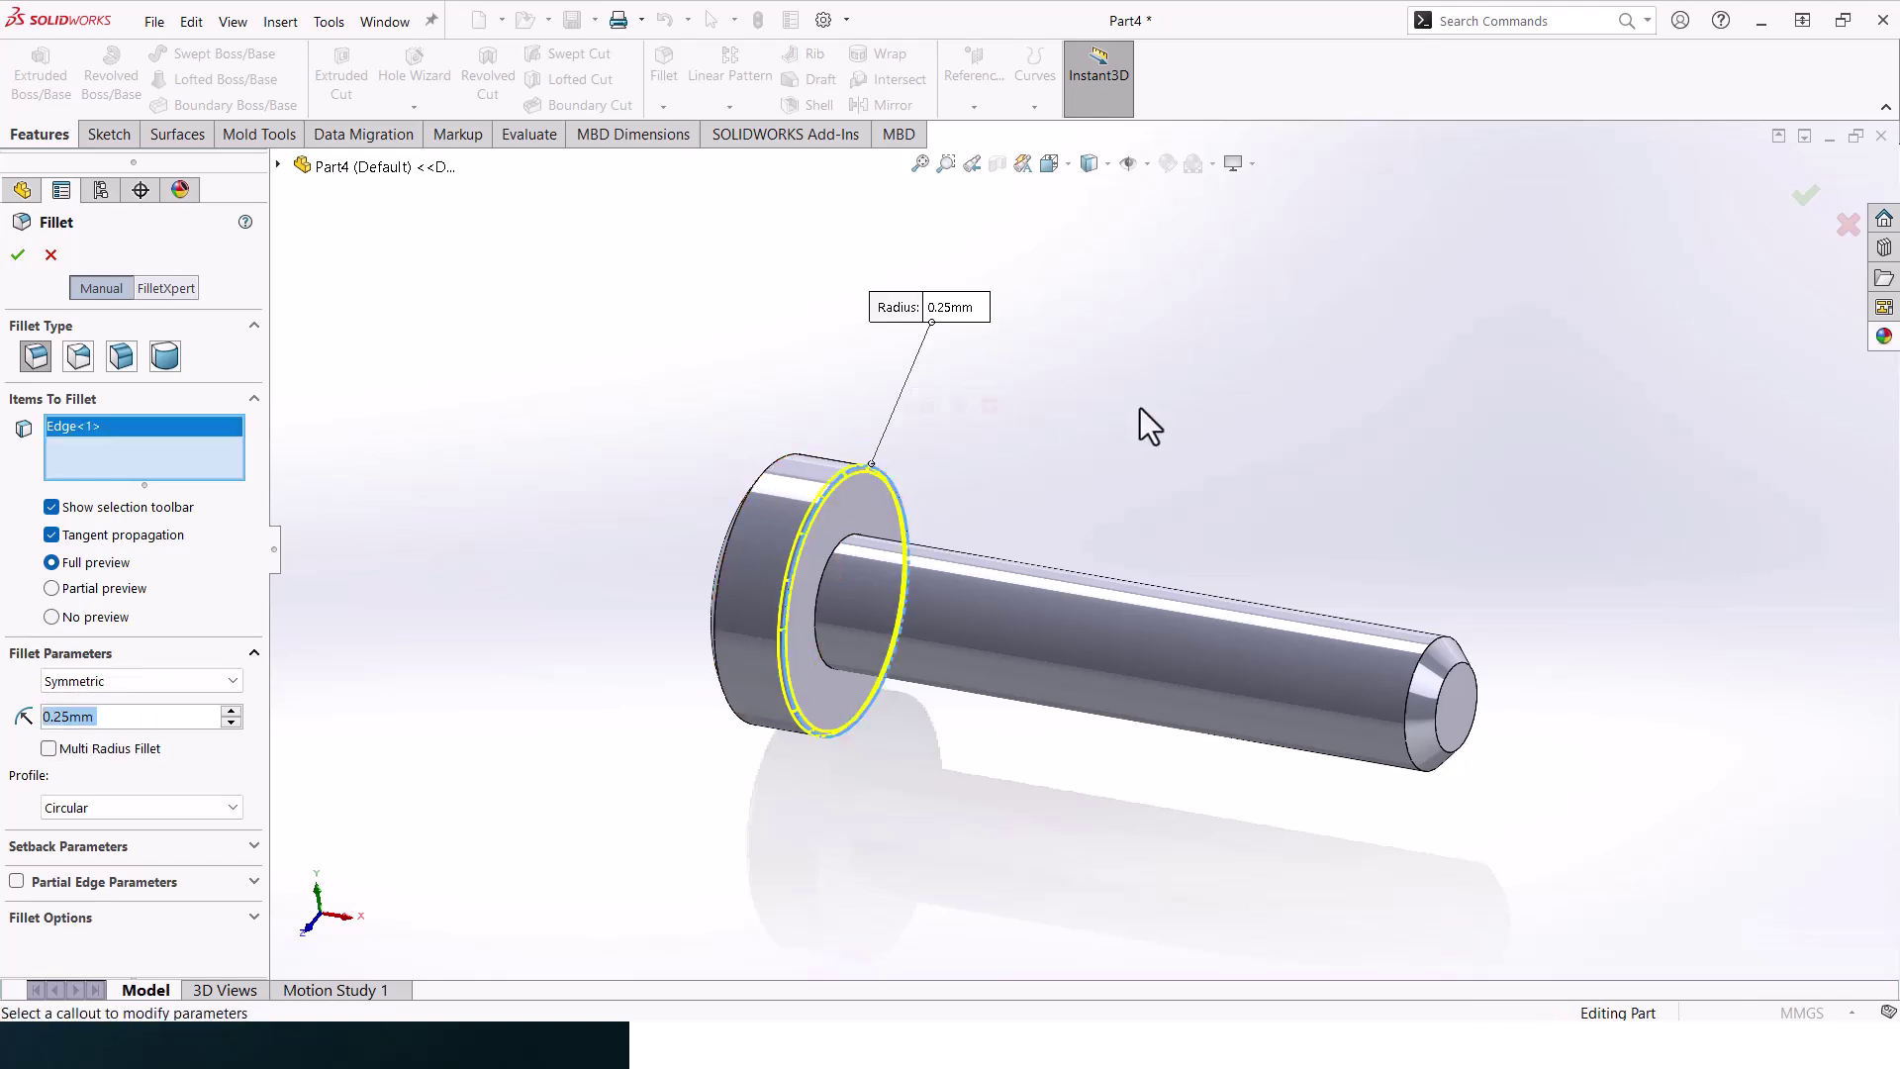
left_click(1796, 201)
middle_click_drag(990, 515, 1153, 623)
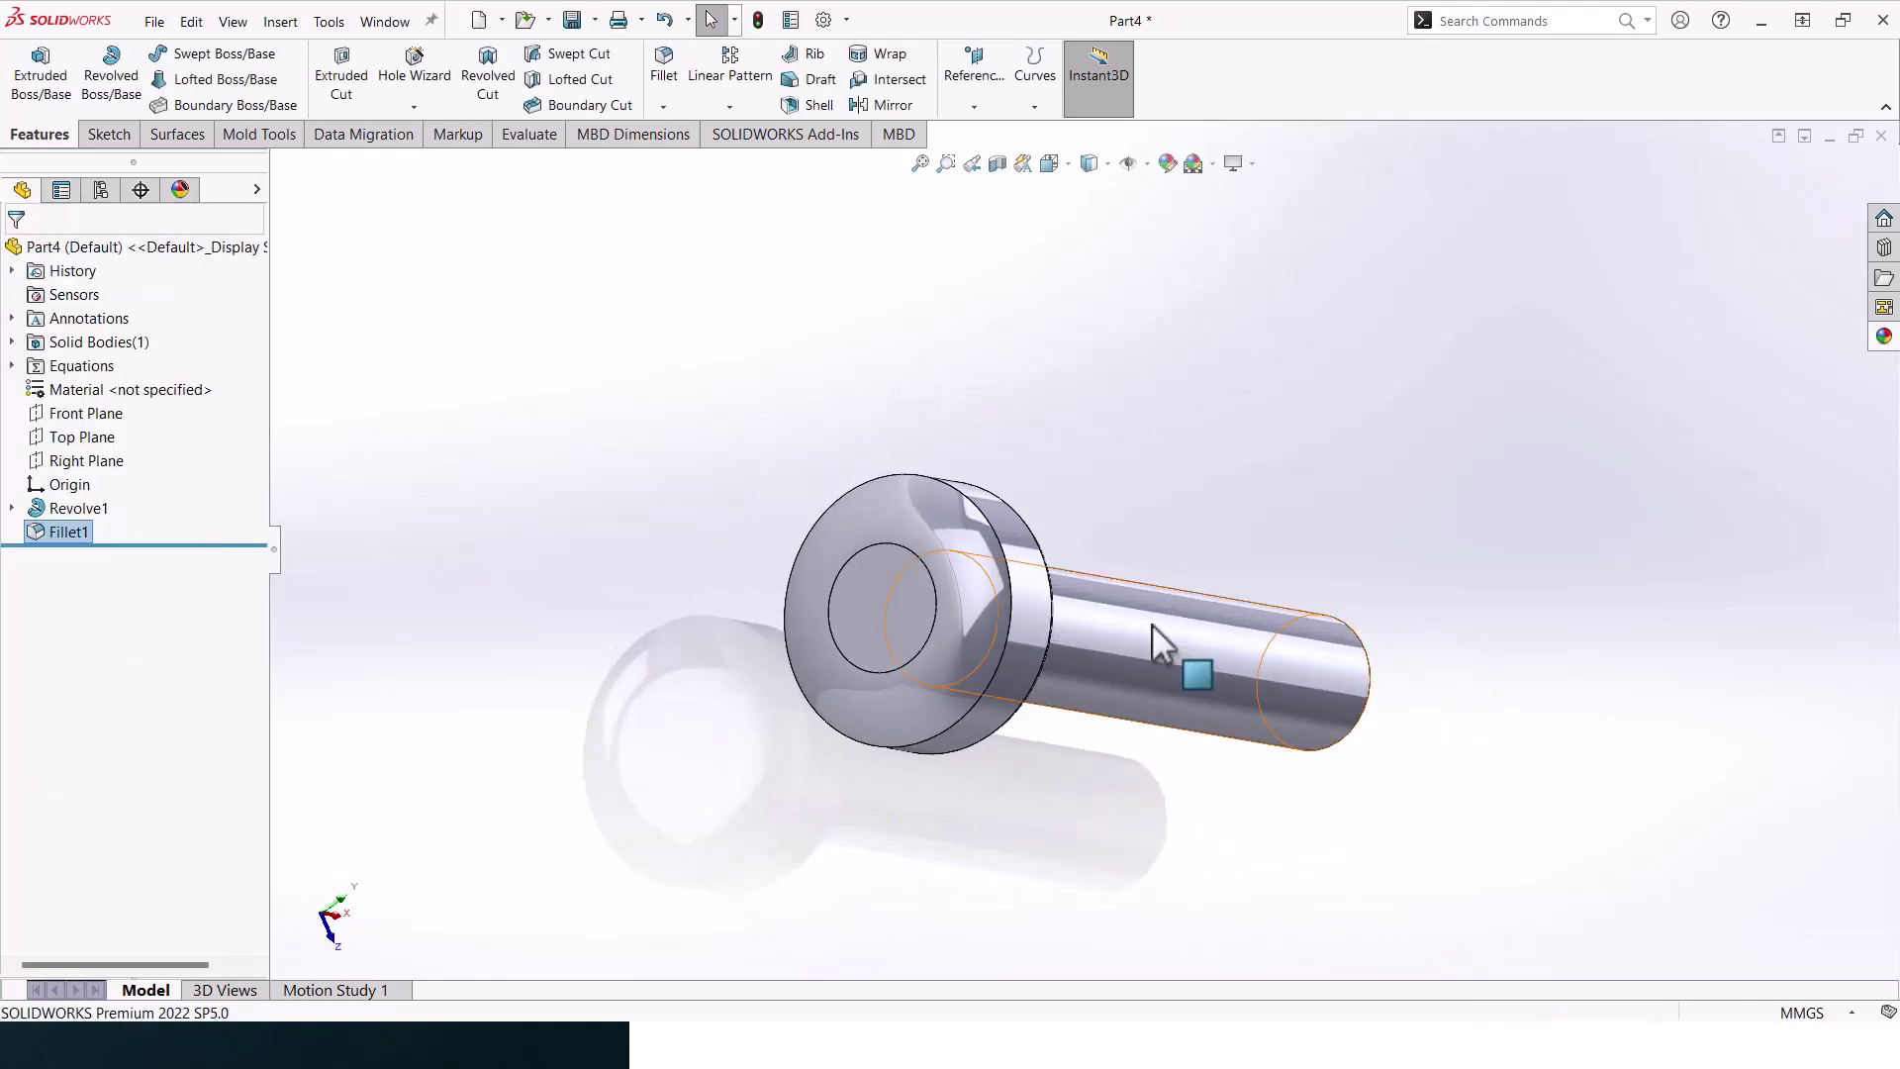
left_click(897, 602)
Place a Ø3.5 ISO blind drill hole at the centre of the head's end face
left_click(1071, 546)
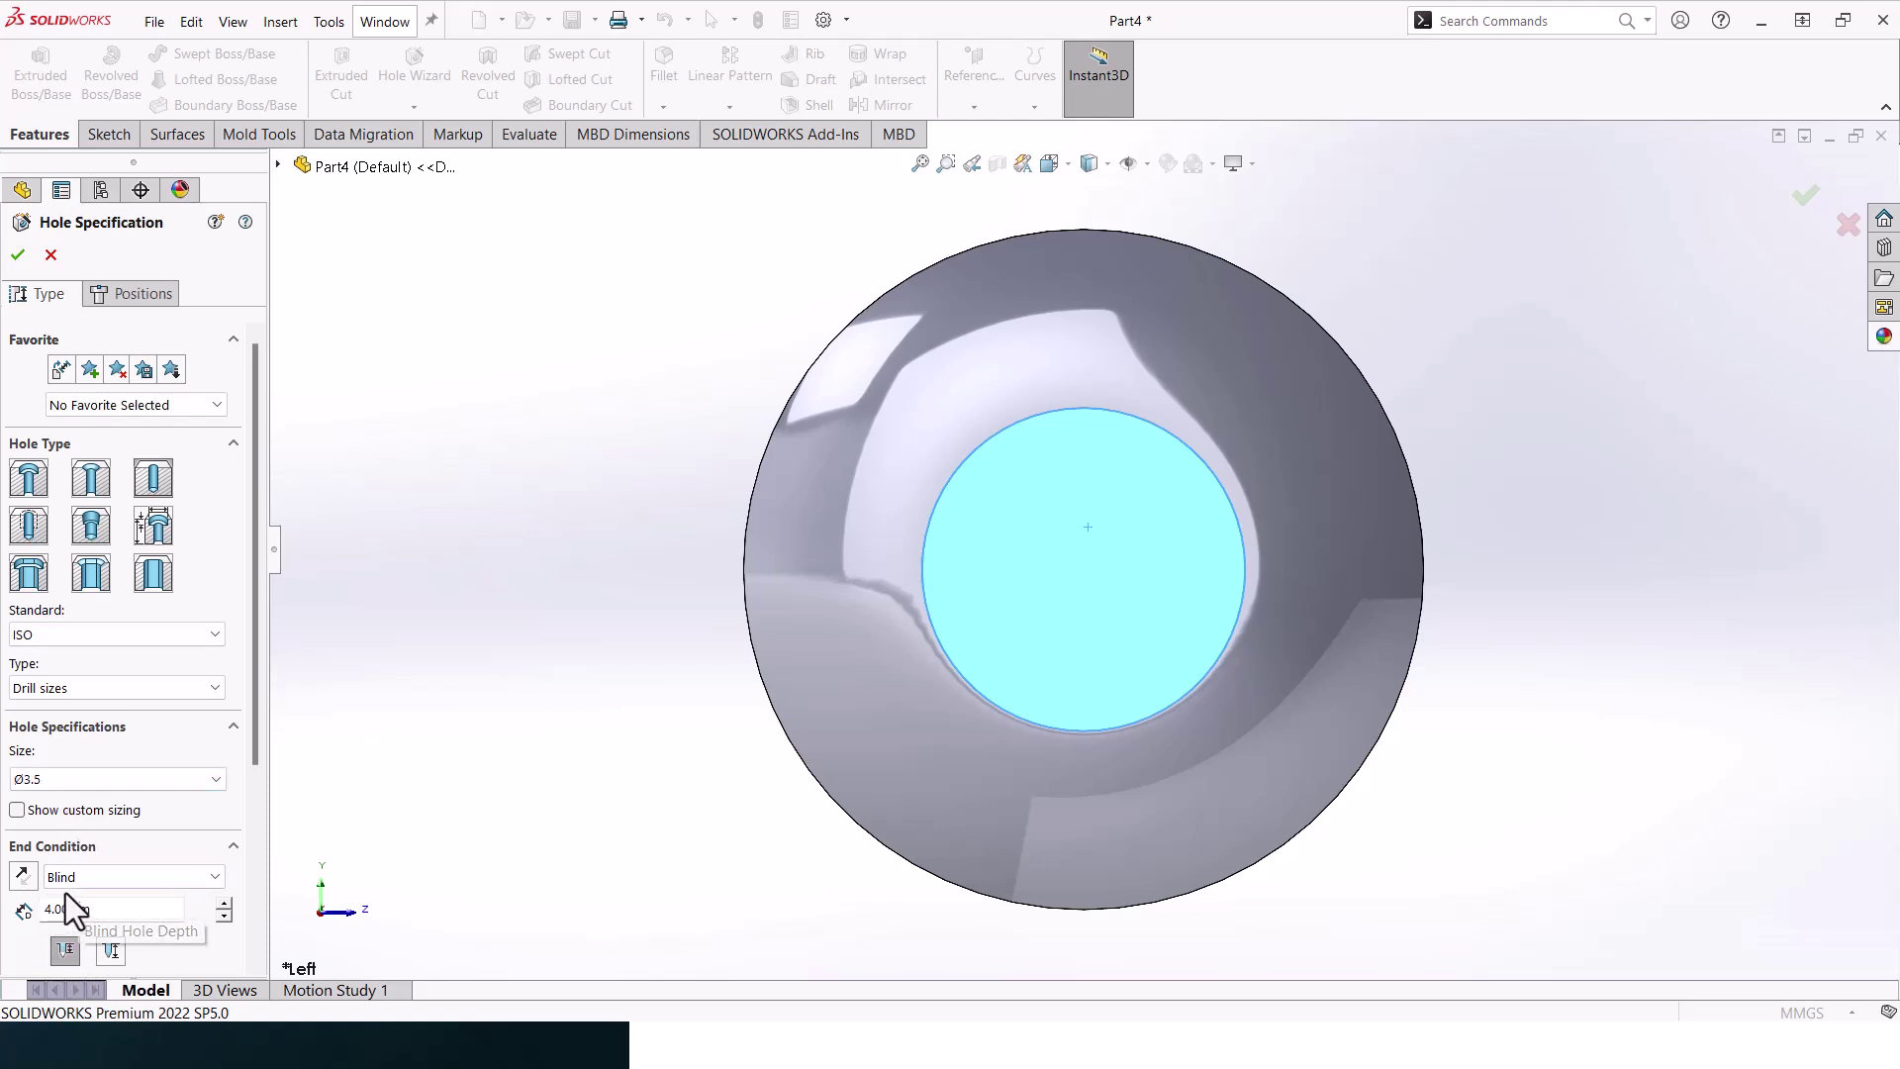
left_click(162, 295)
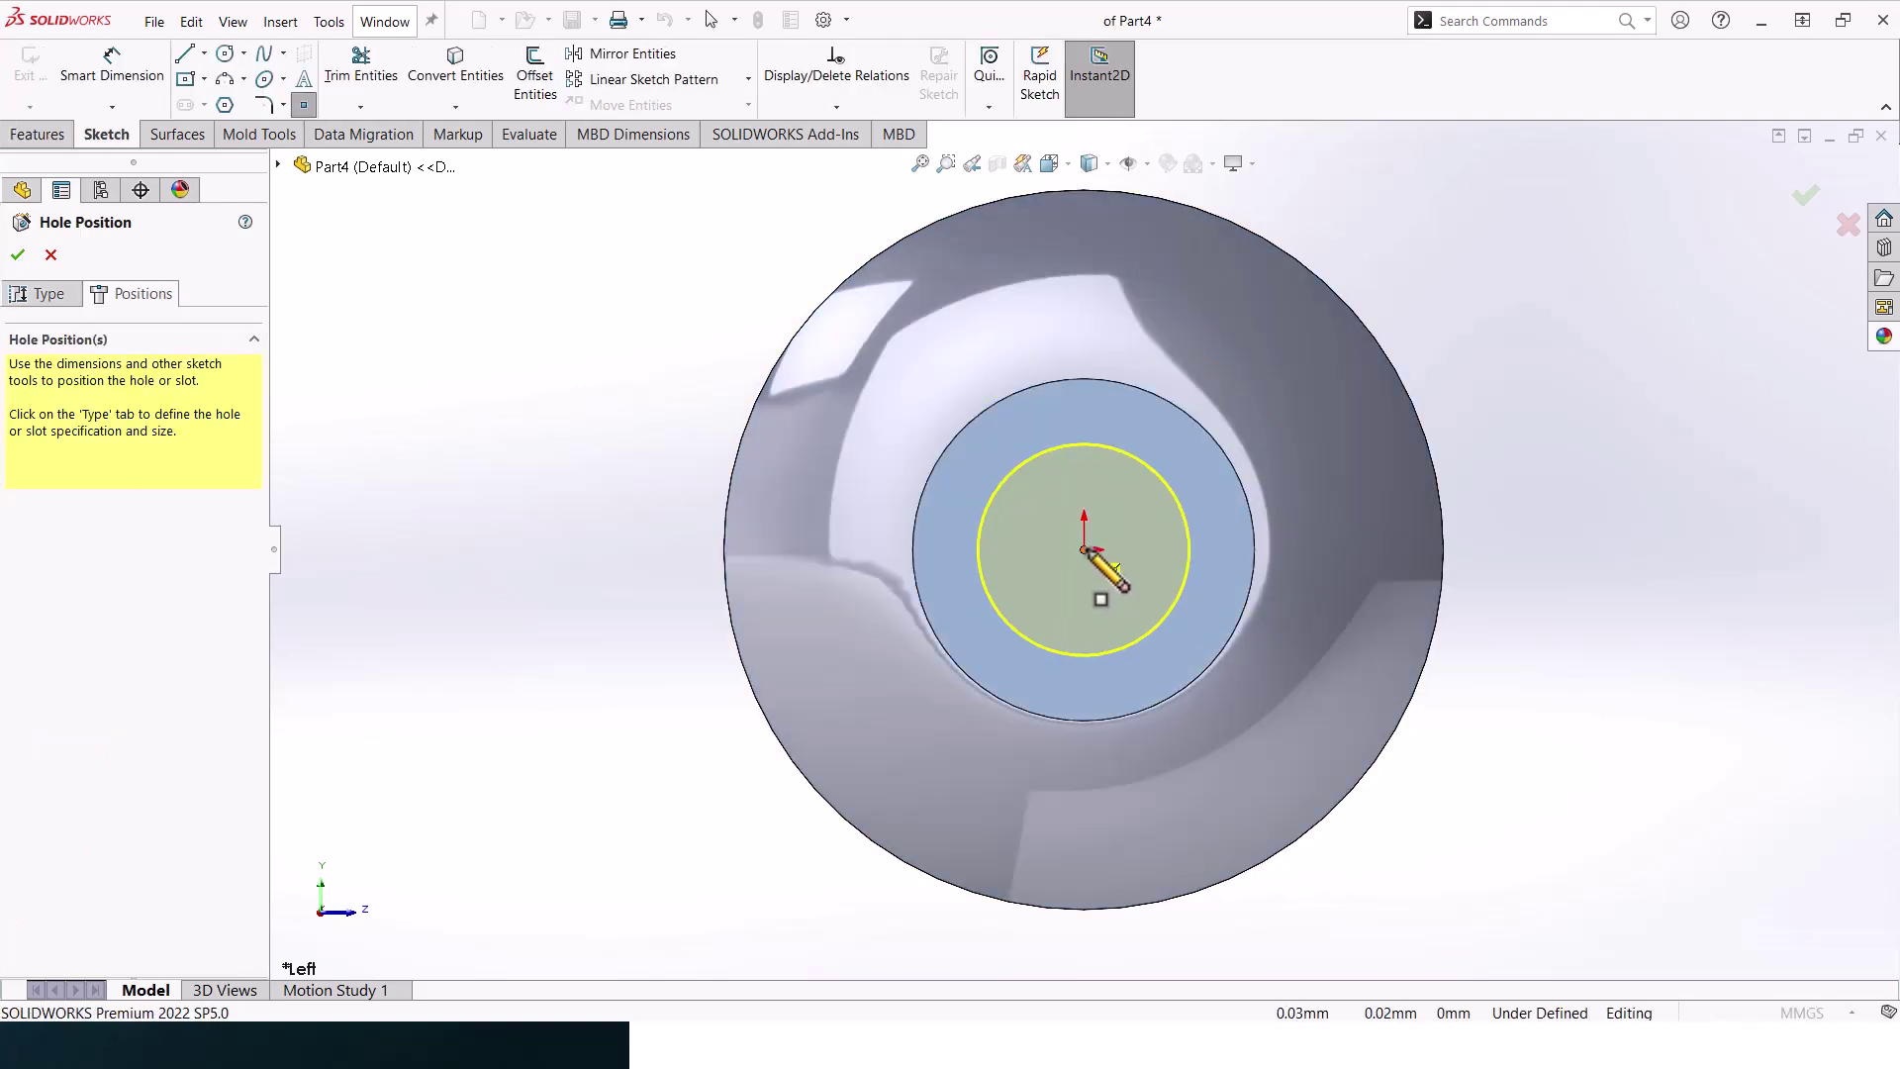
left_click(1085, 550)
left_click(16, 256)
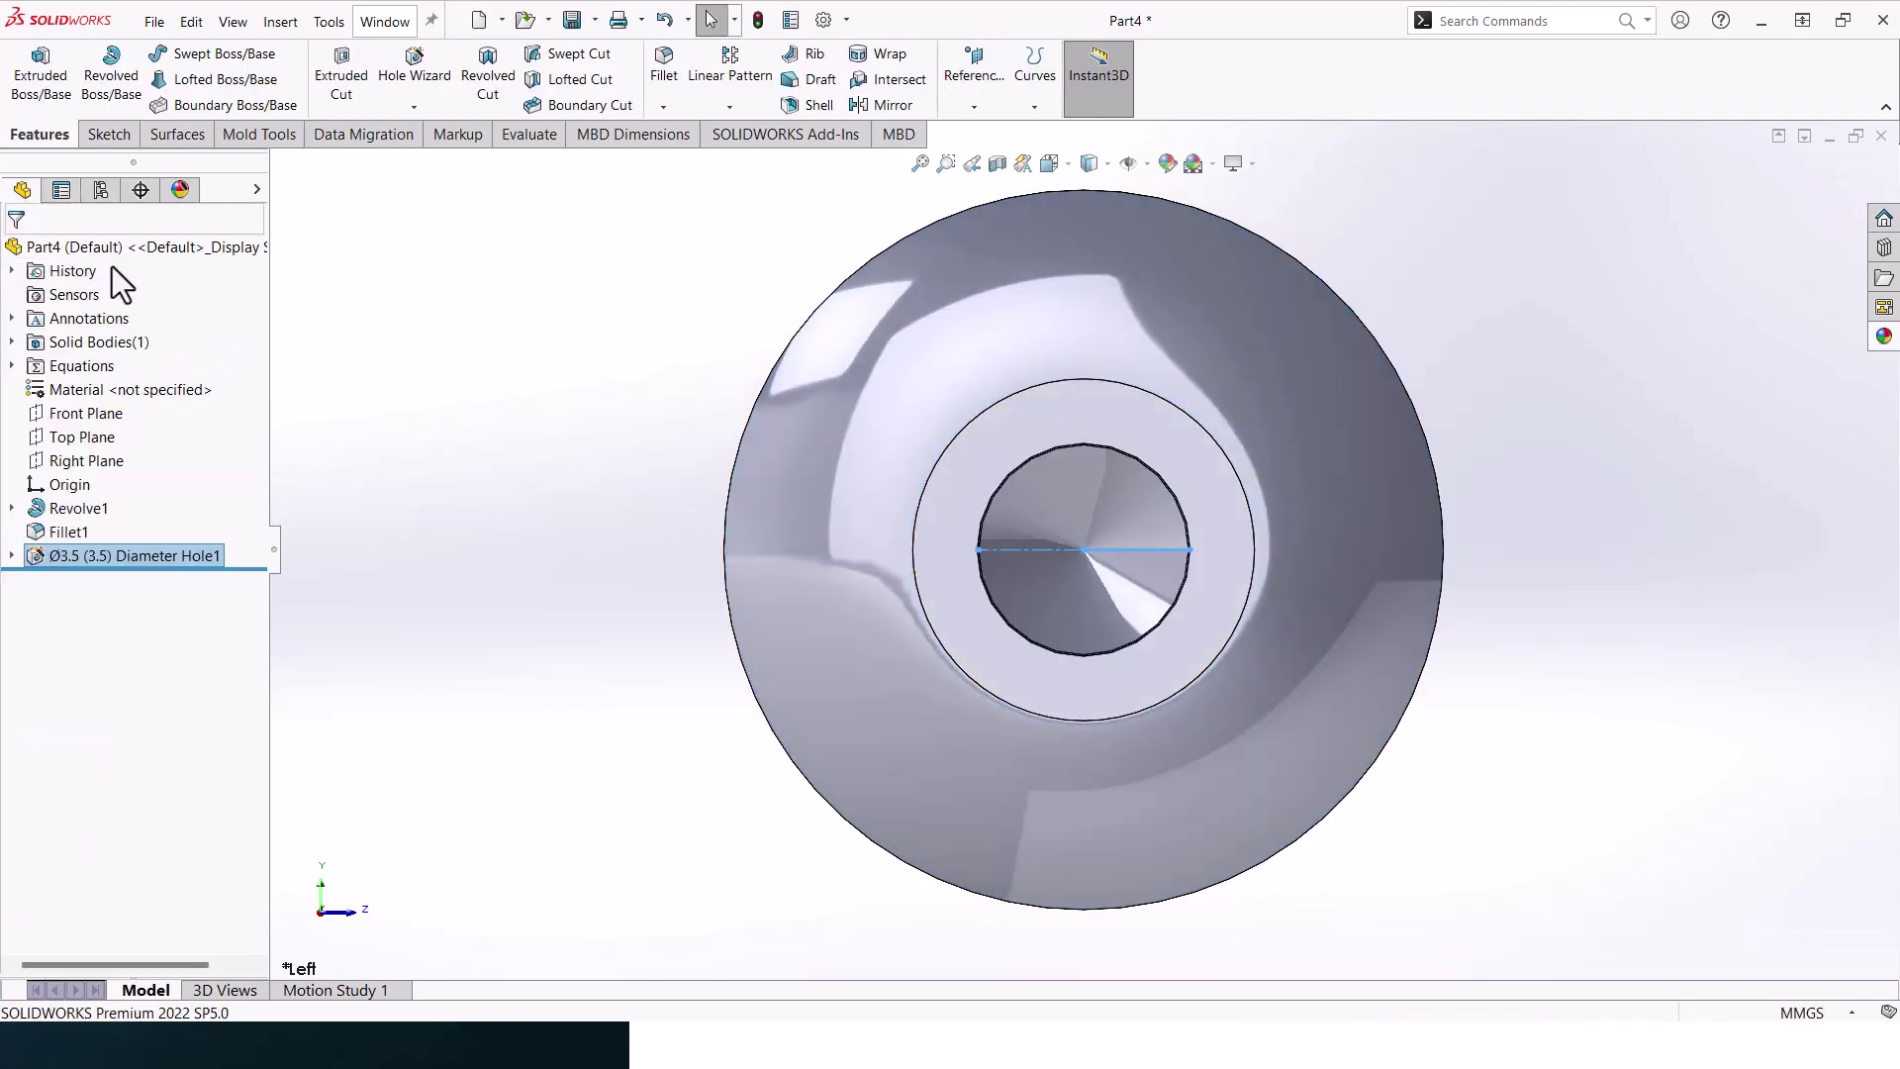
Sketch two overlapping triangles on the head face, centred on the hole, forming a six-point star
left_click(1164, 445)
left_click(91, 139)
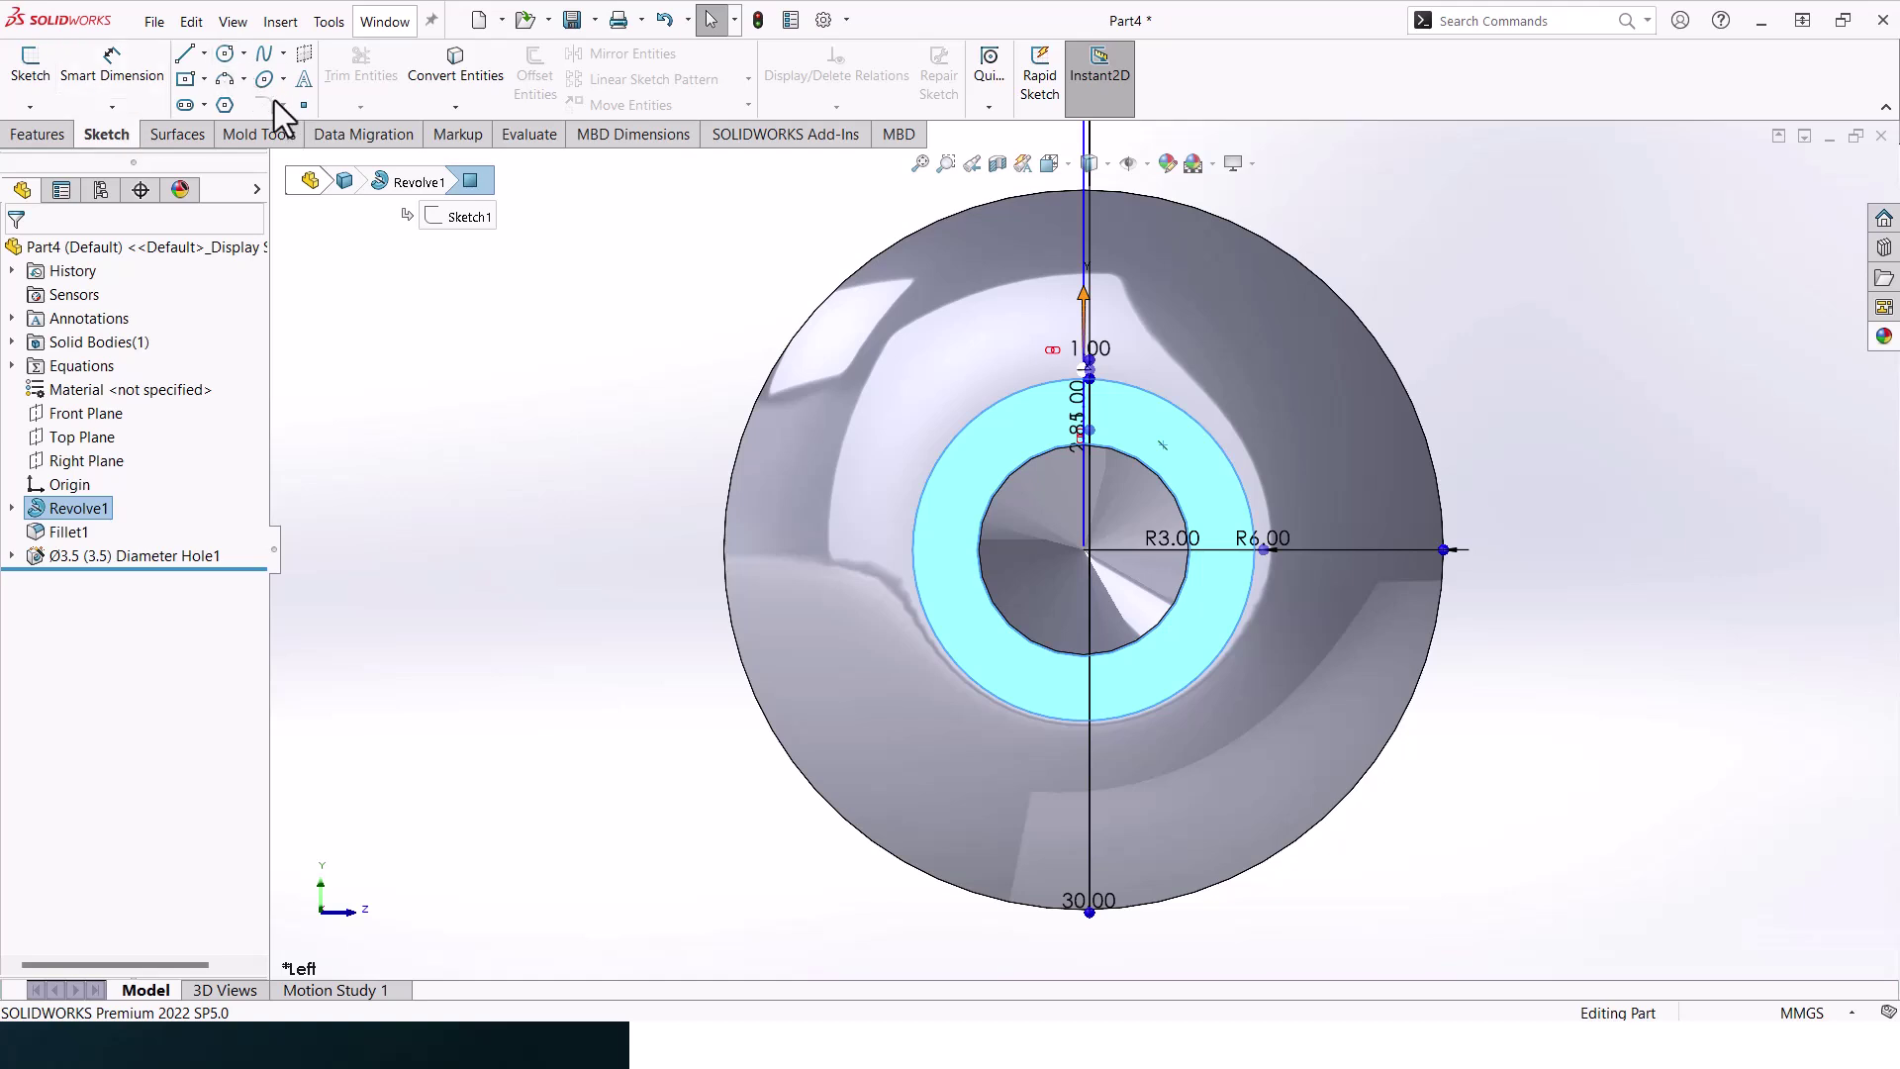
left_click(227, 104)
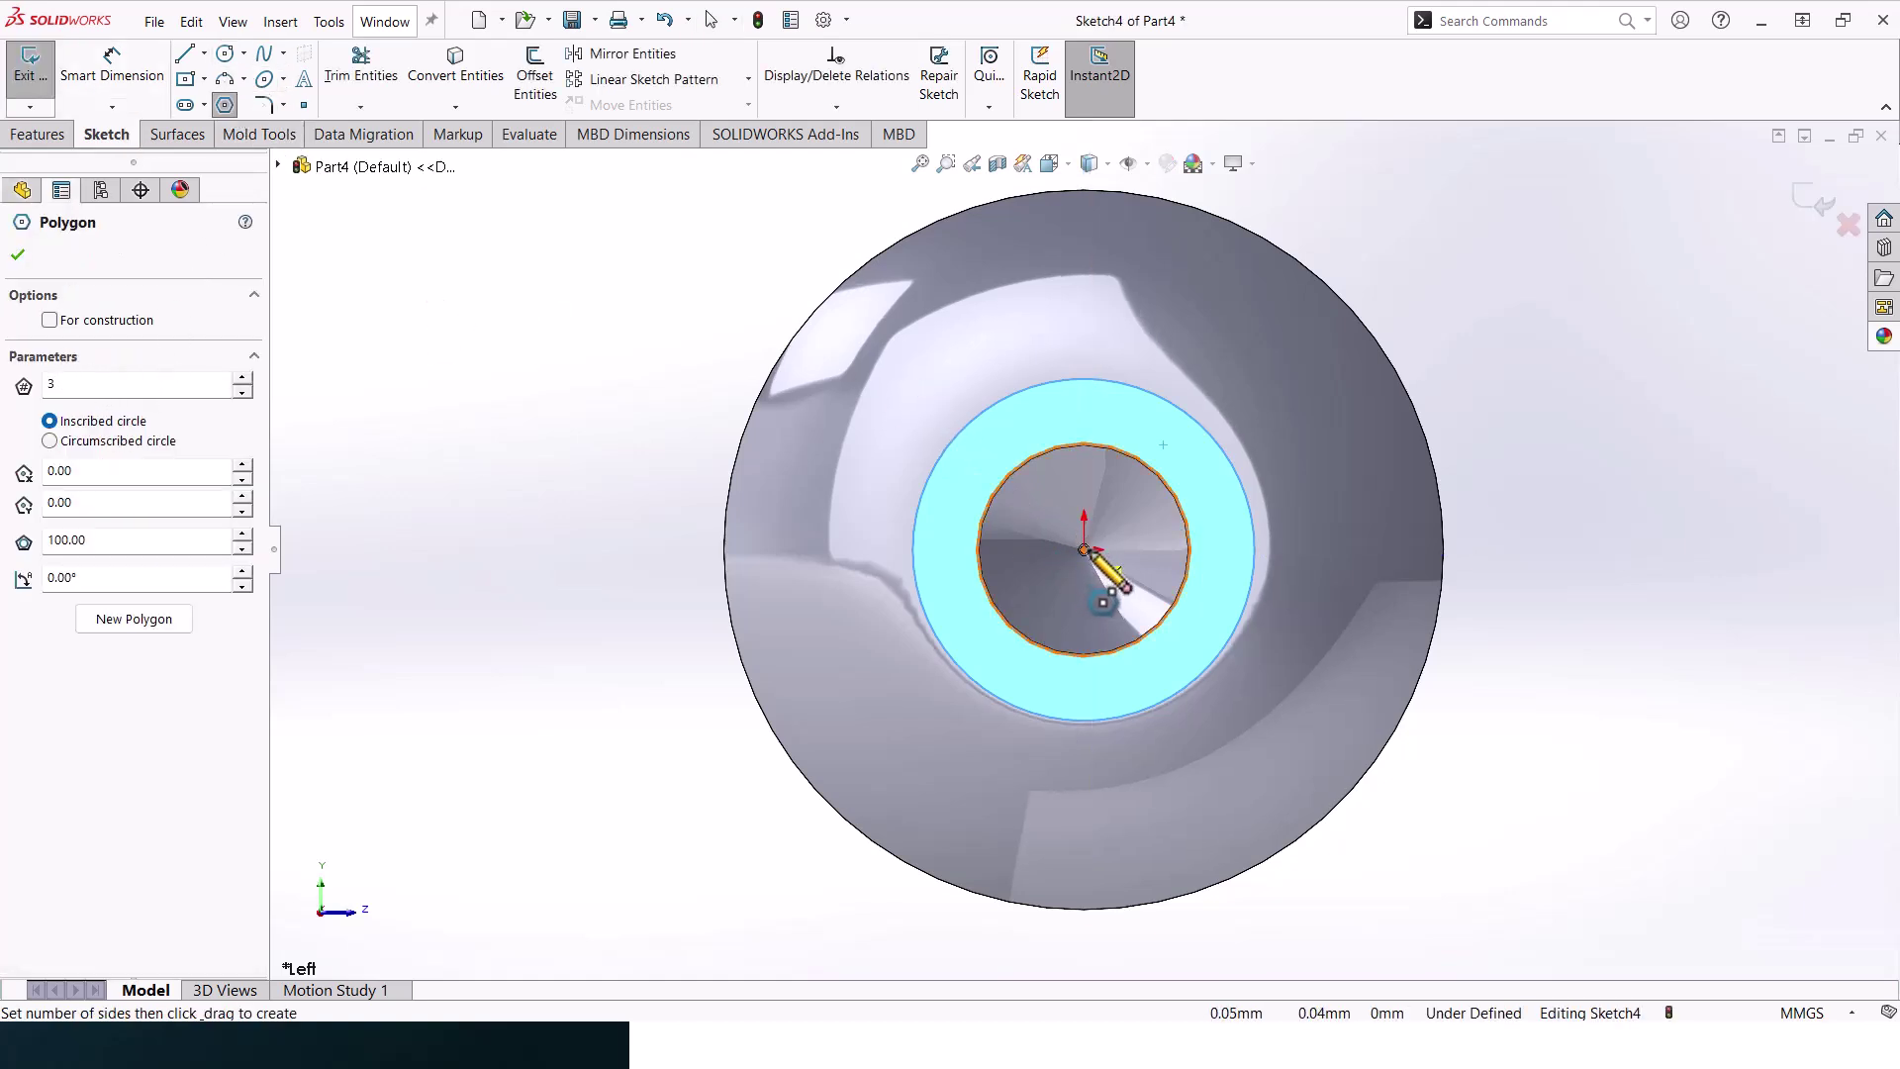
mouse_move(1086, 550)
left_mouse_down()
mouse_move(1200, 645)
mouse_move(1245, 651)
left_mouse_up()
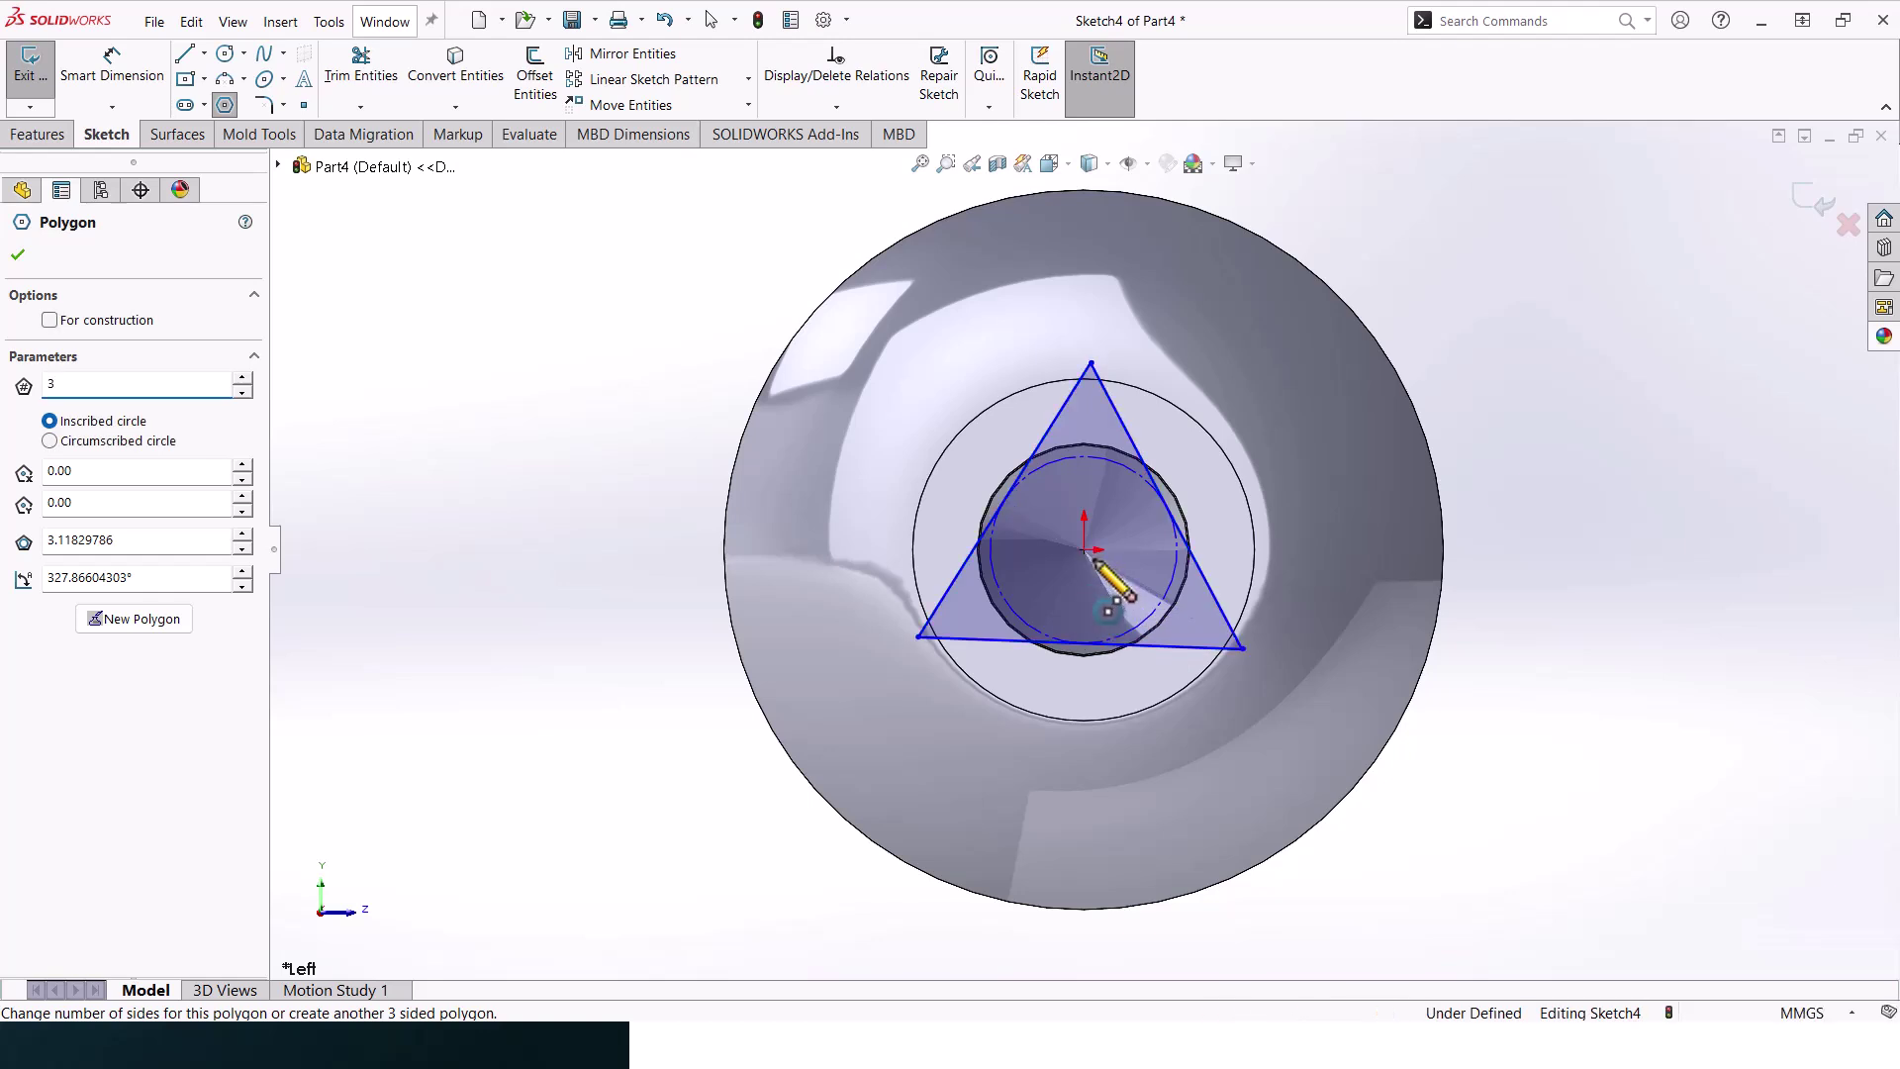
left_click_drag(1086, 549, 1091, 727)
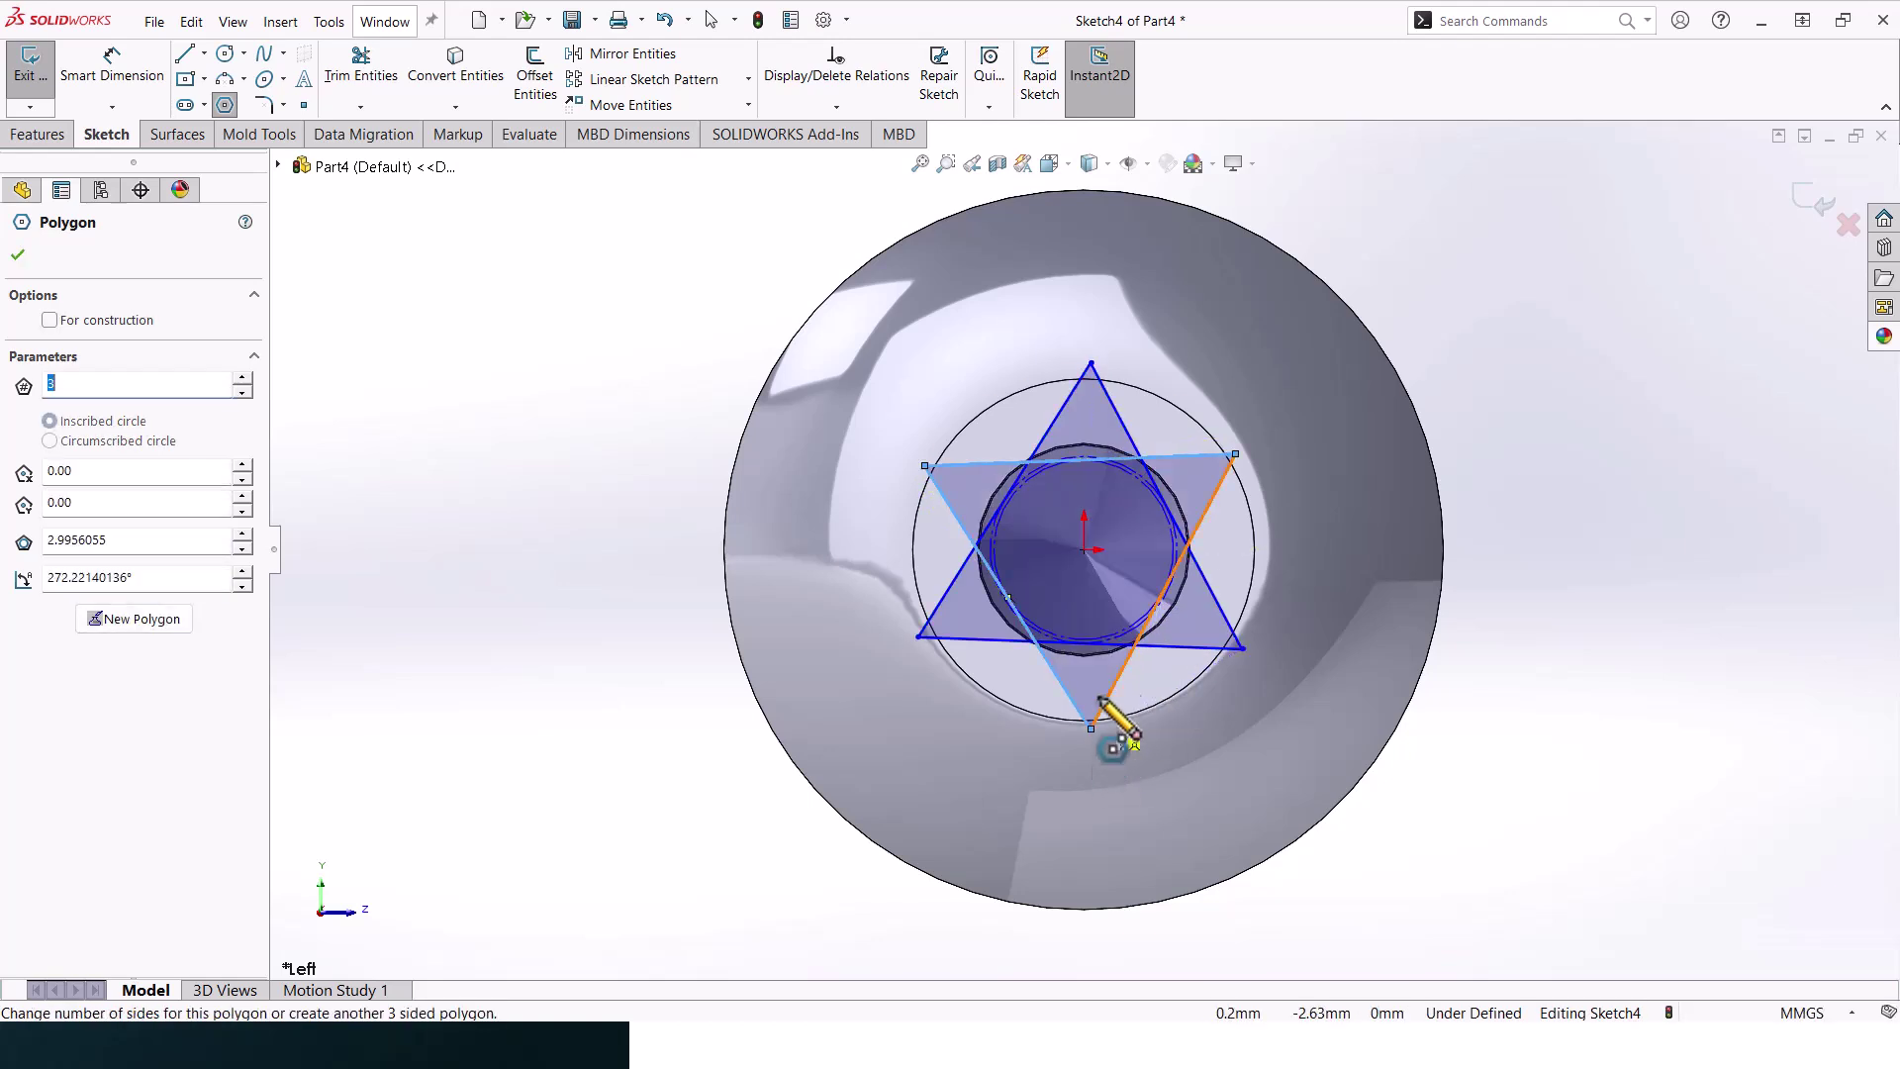
key("Escape")
Make the star's top and bottom lines horizontal and equal in length
left_click(1168, 456)
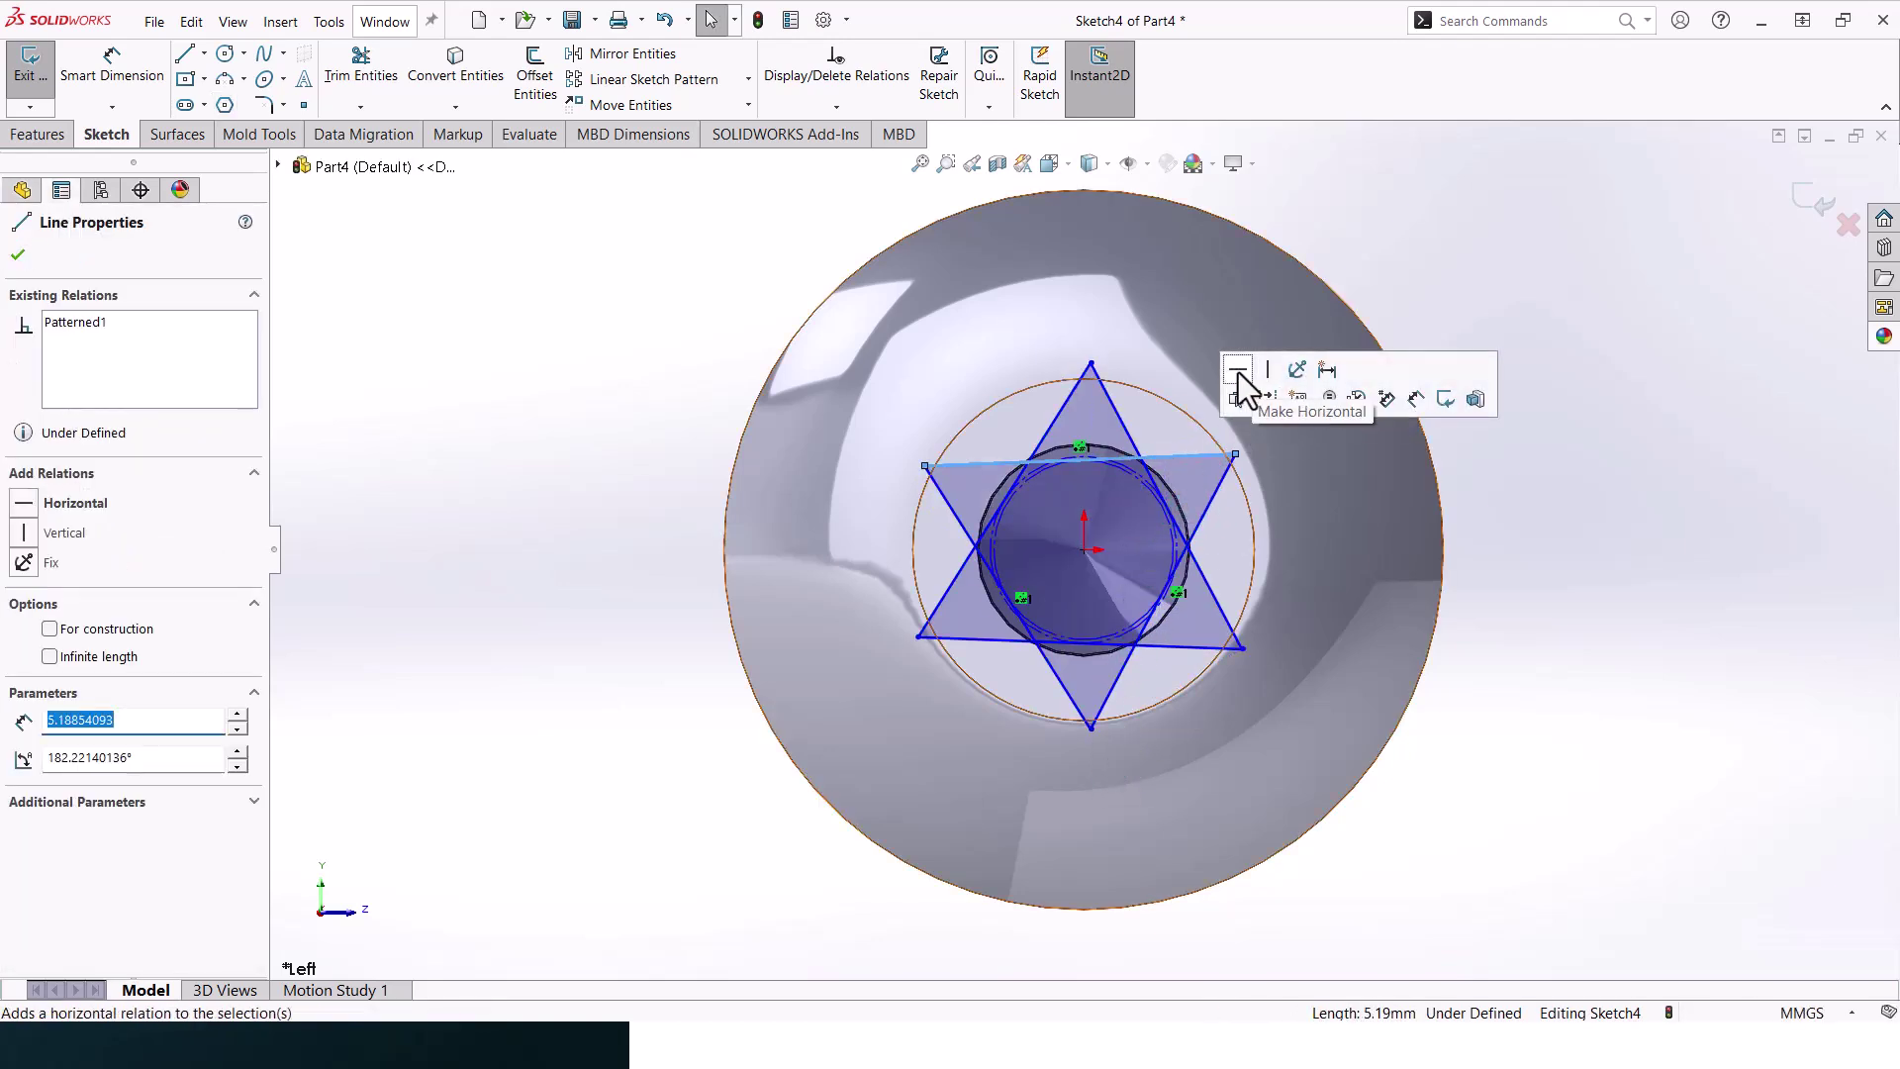
left_click(1197, 646)
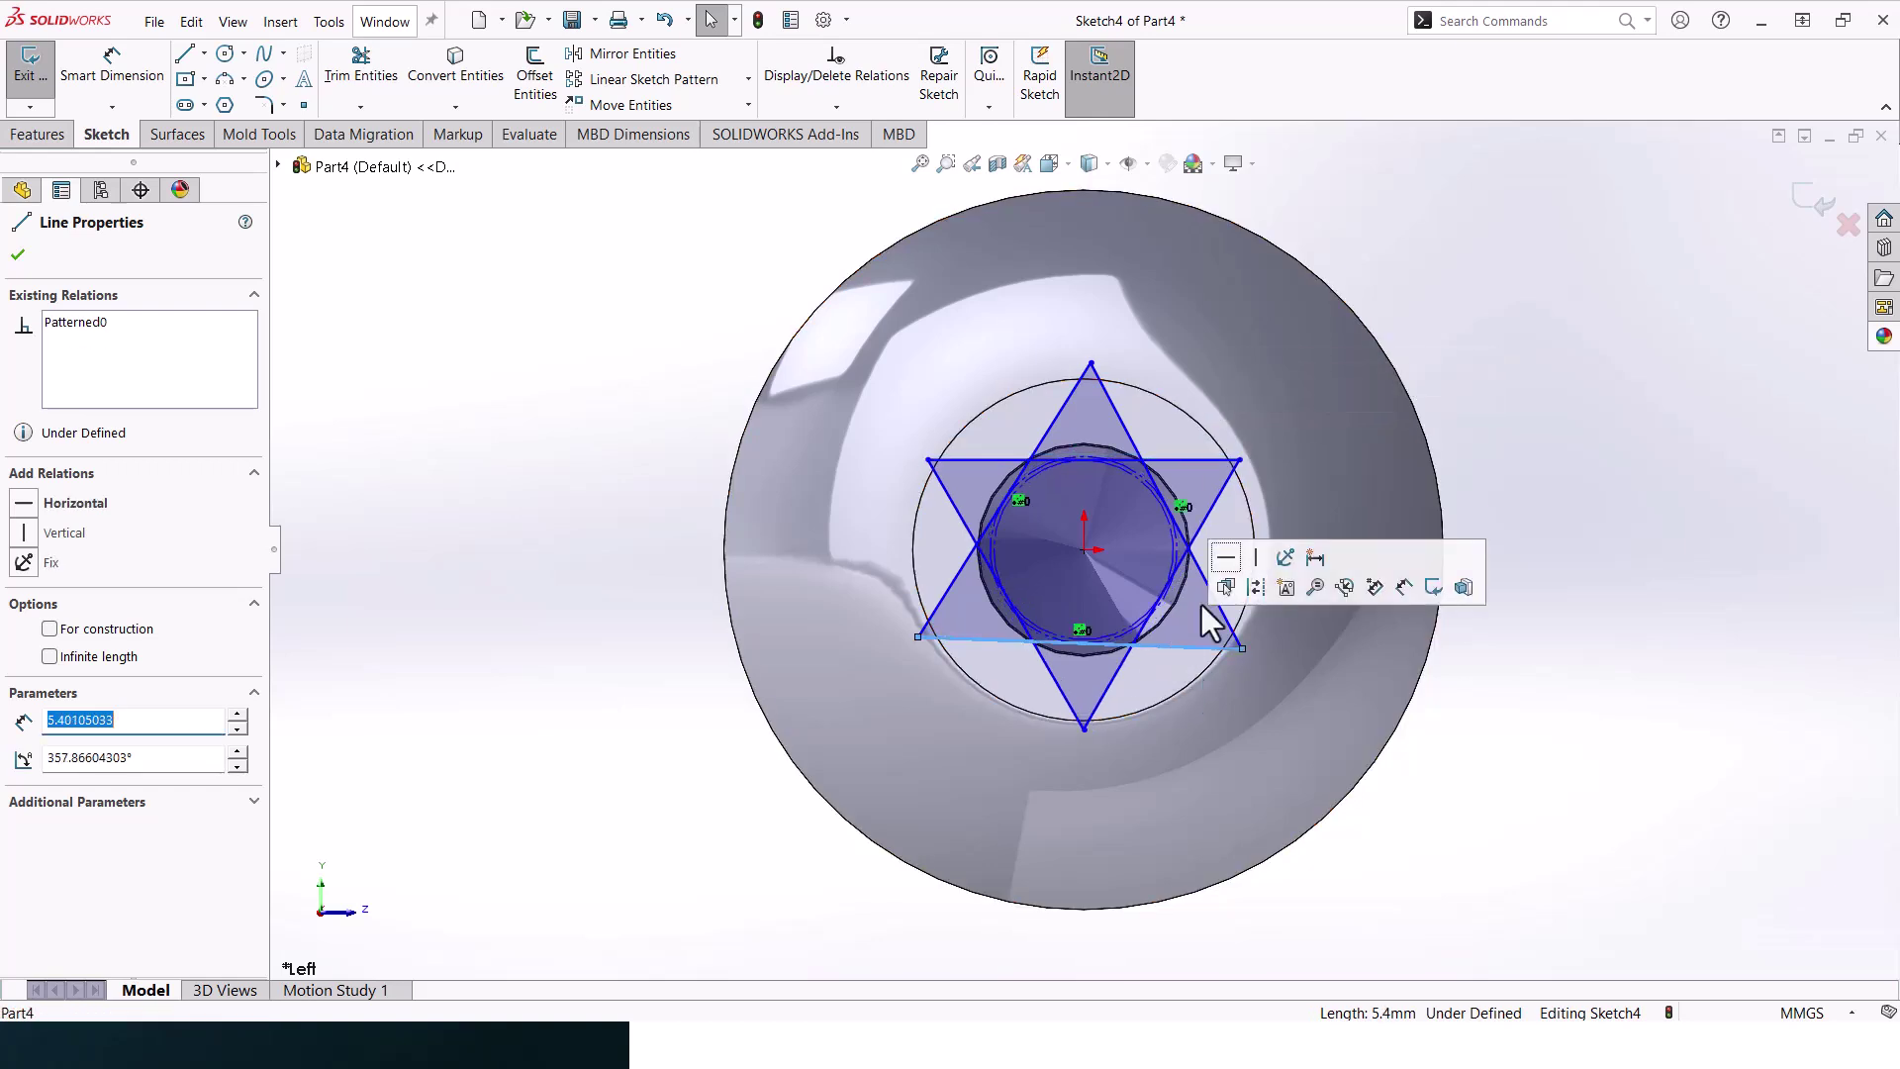
left_click(1227, 557)
left_click(1143, 459, "ctrl")
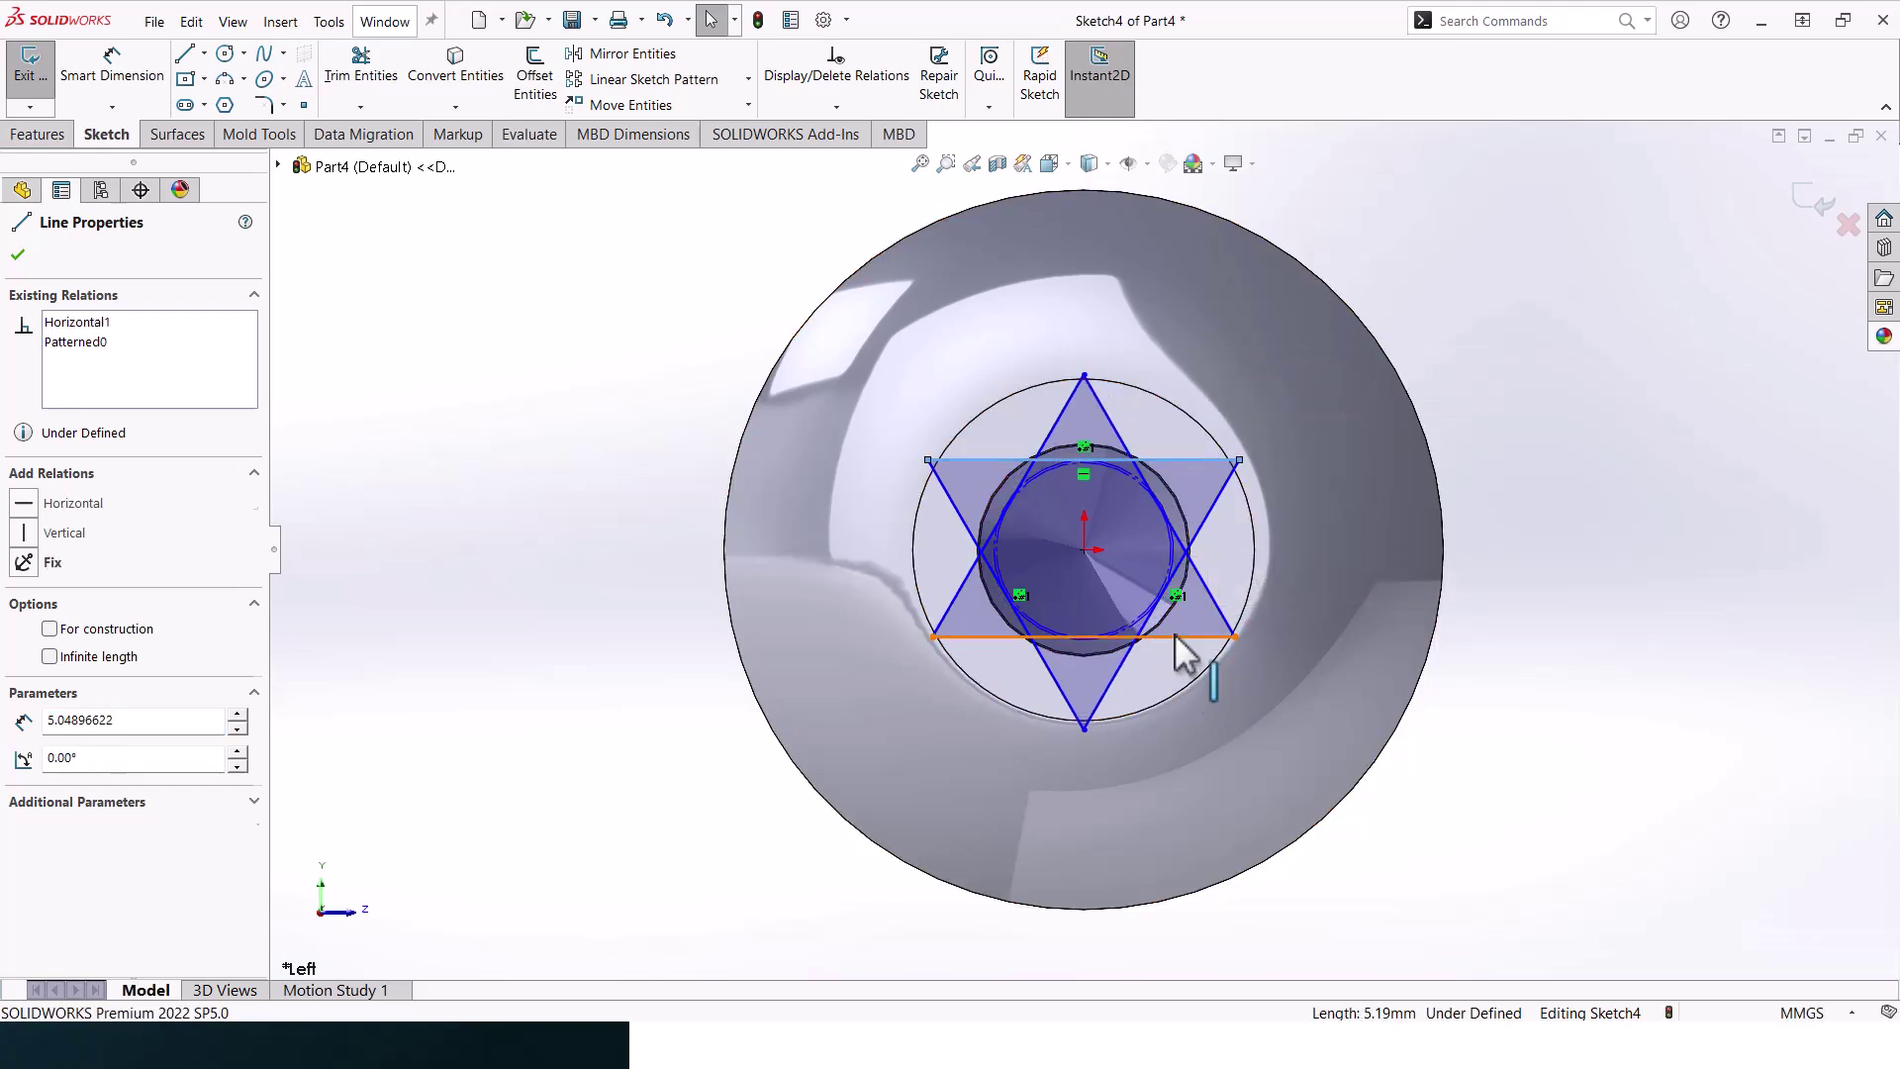
left_click(25, 752)
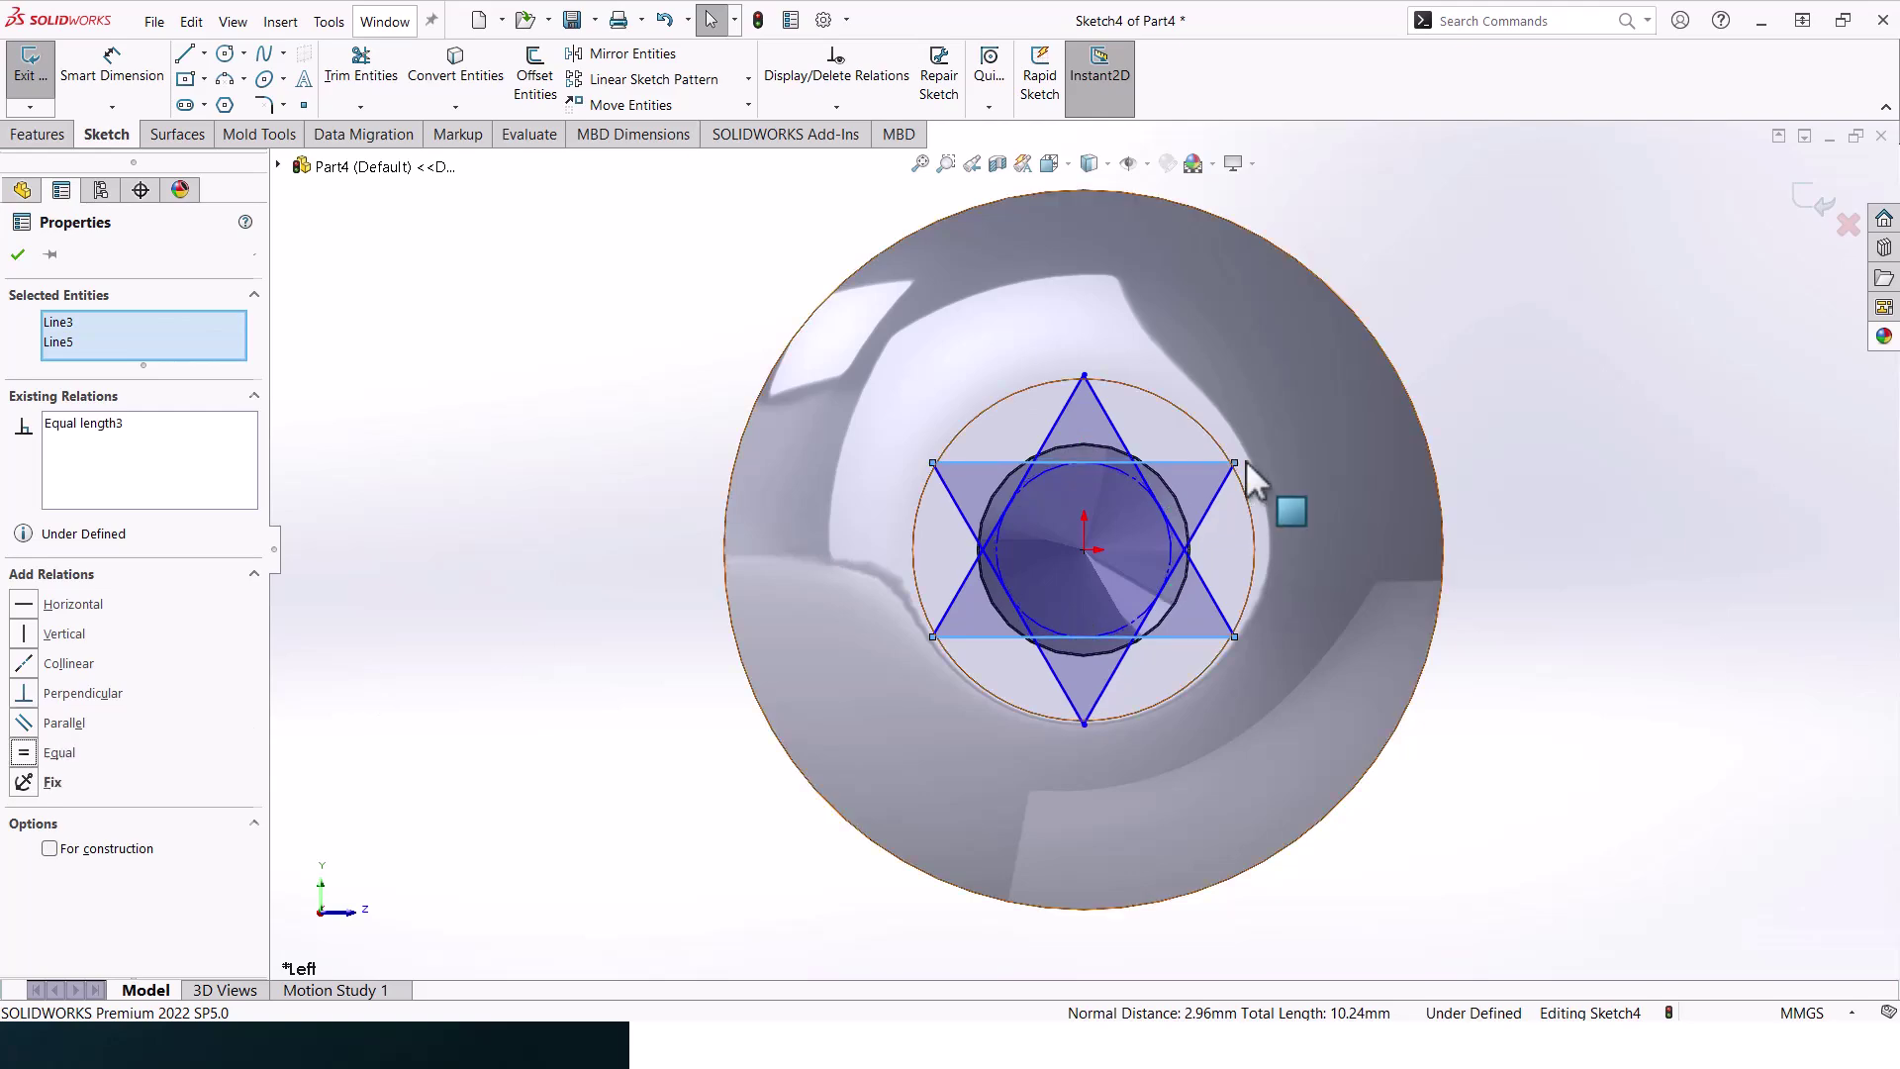
key("Escape")
scroll(1087, 418, "down", 5)
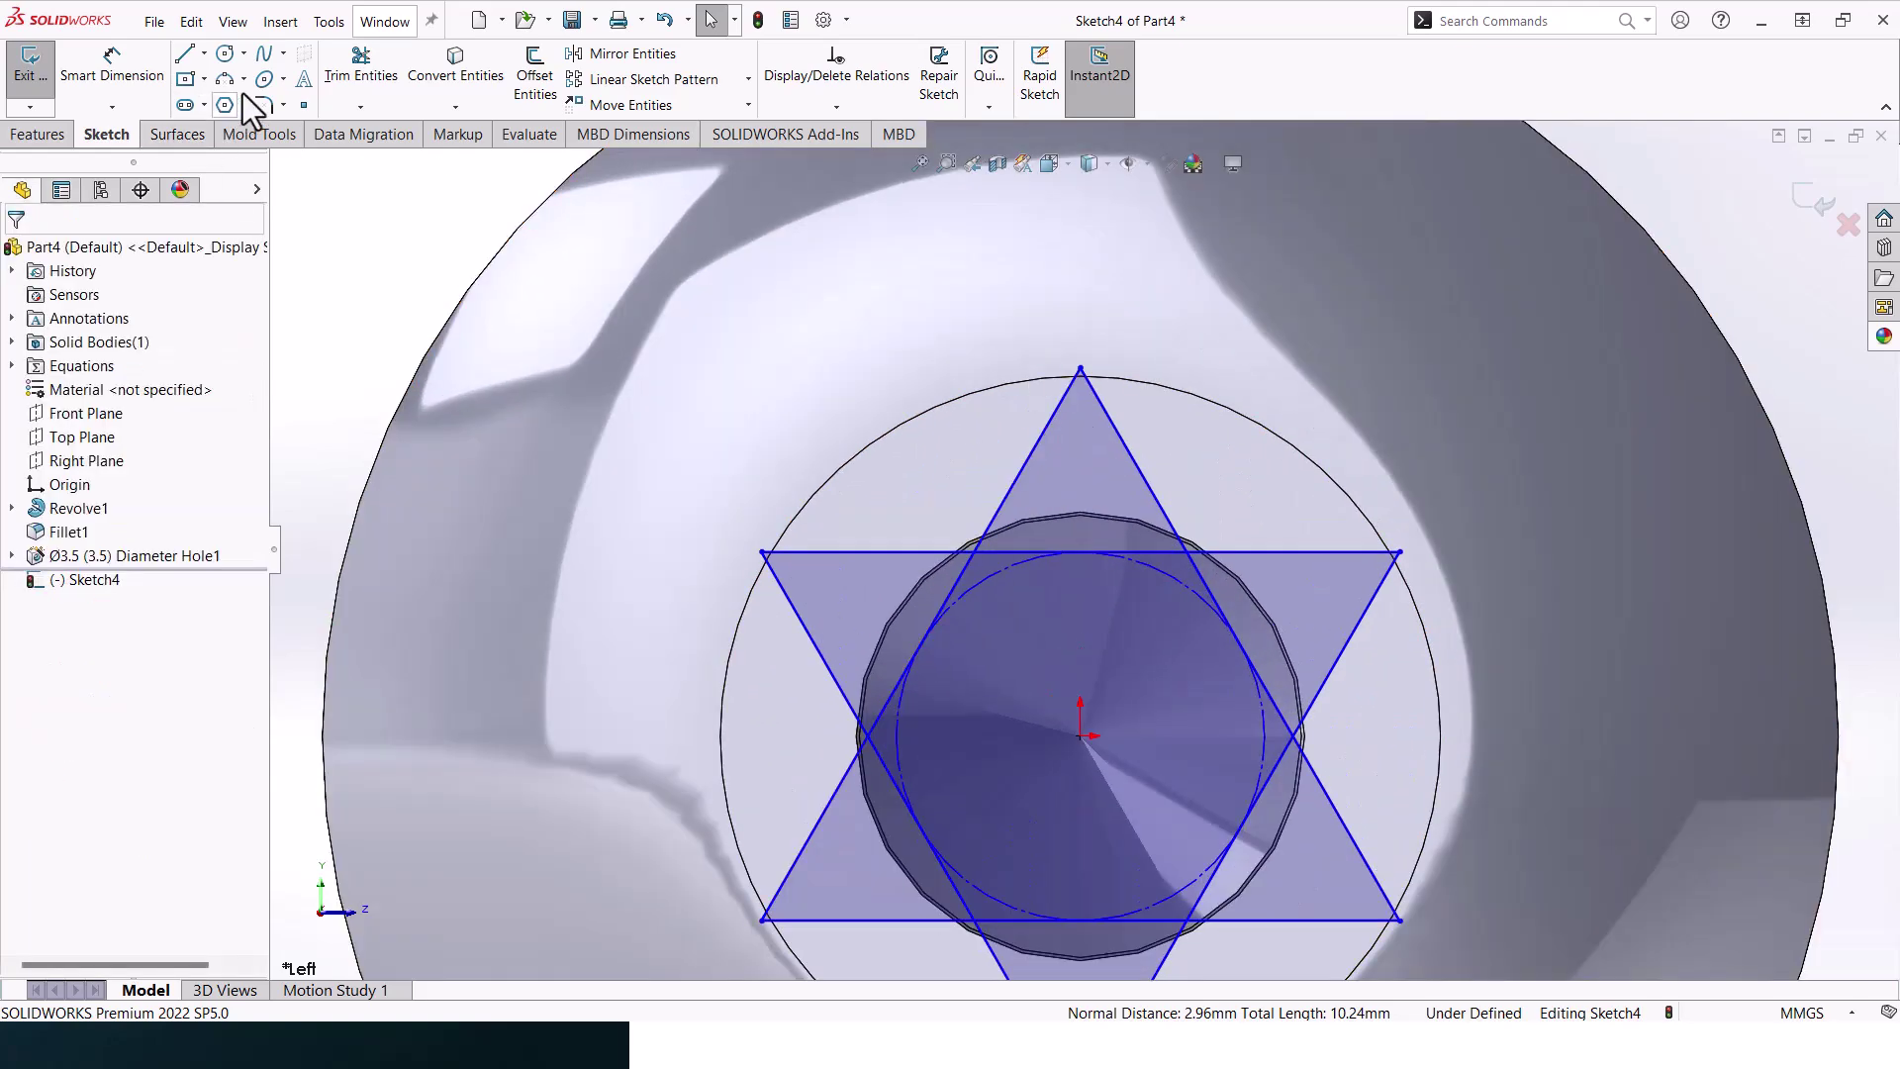
Round the star's top and right corners with 0.25 mm sketch fillets
left_click(260, 106)
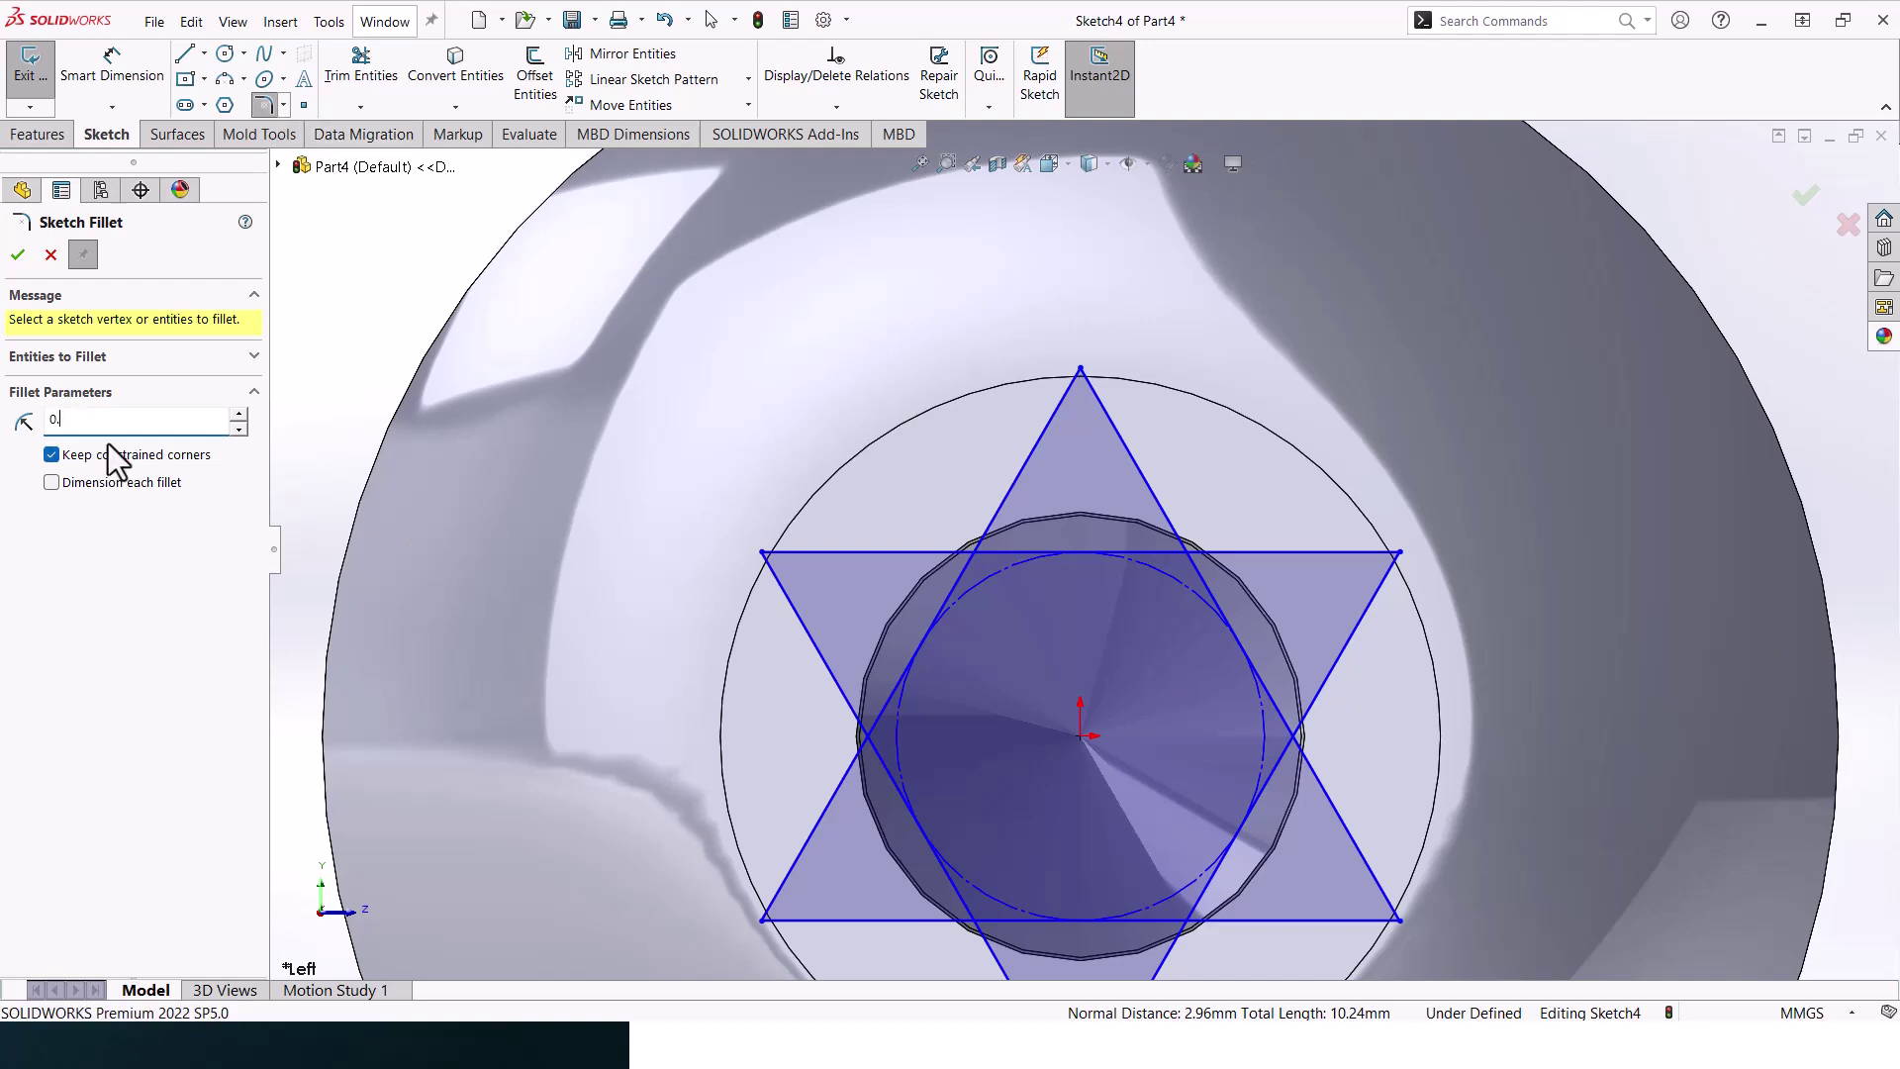
type("0.25mm")
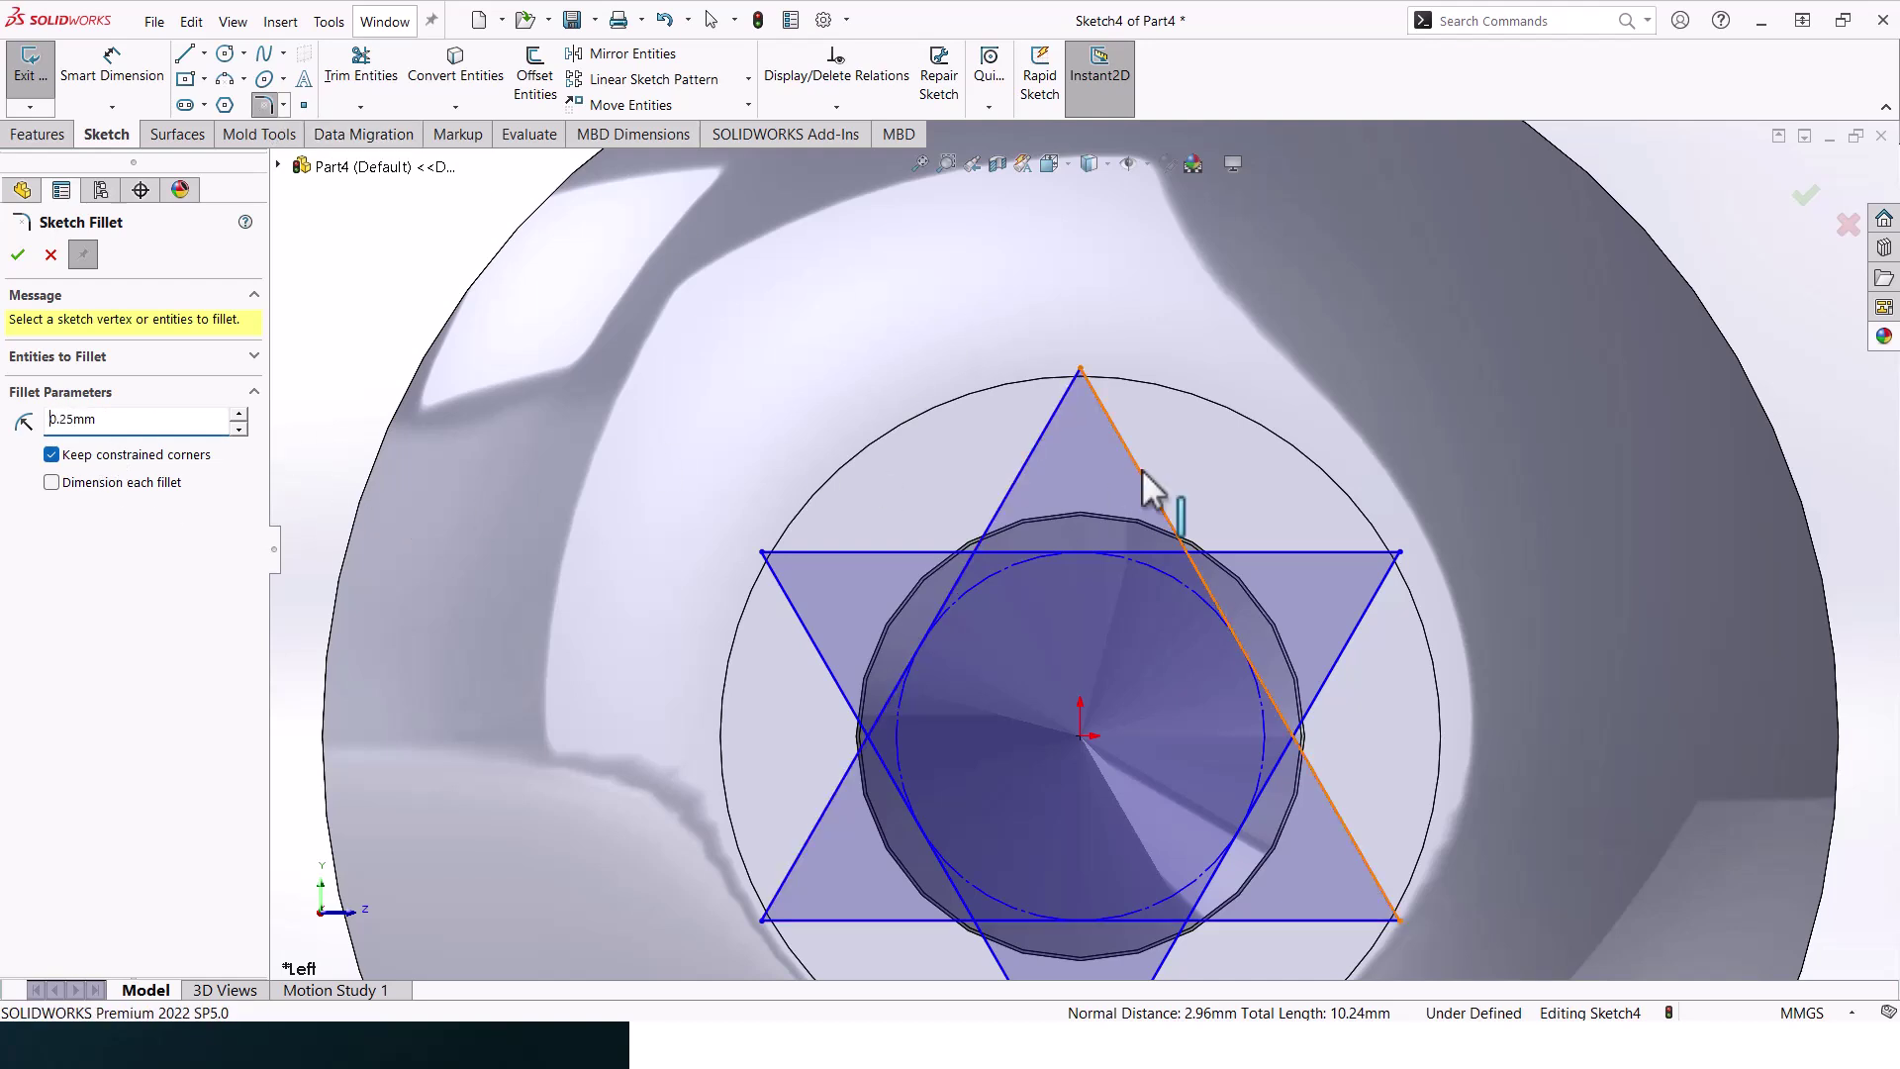
left_click(1058, 410)
left_click(1106, 415)
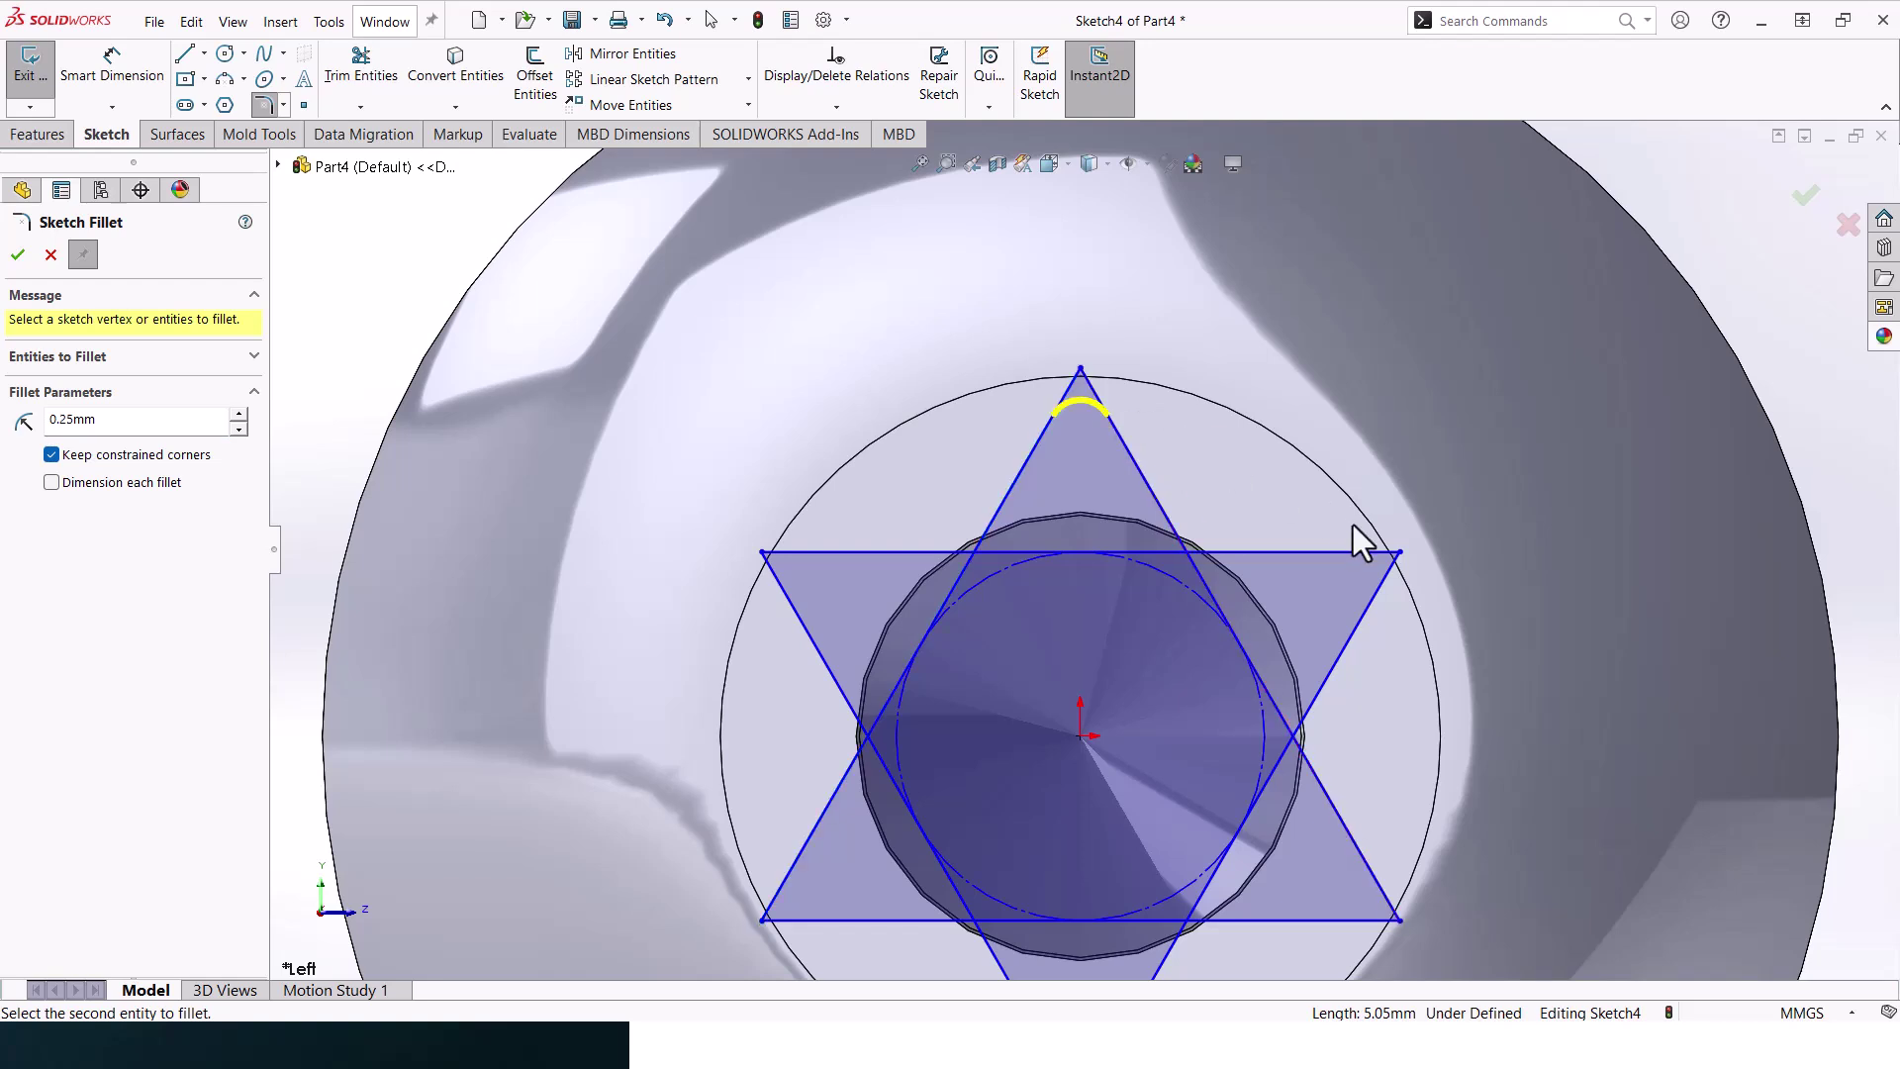
left_click(1384, 552)
left_click(1388, 579)
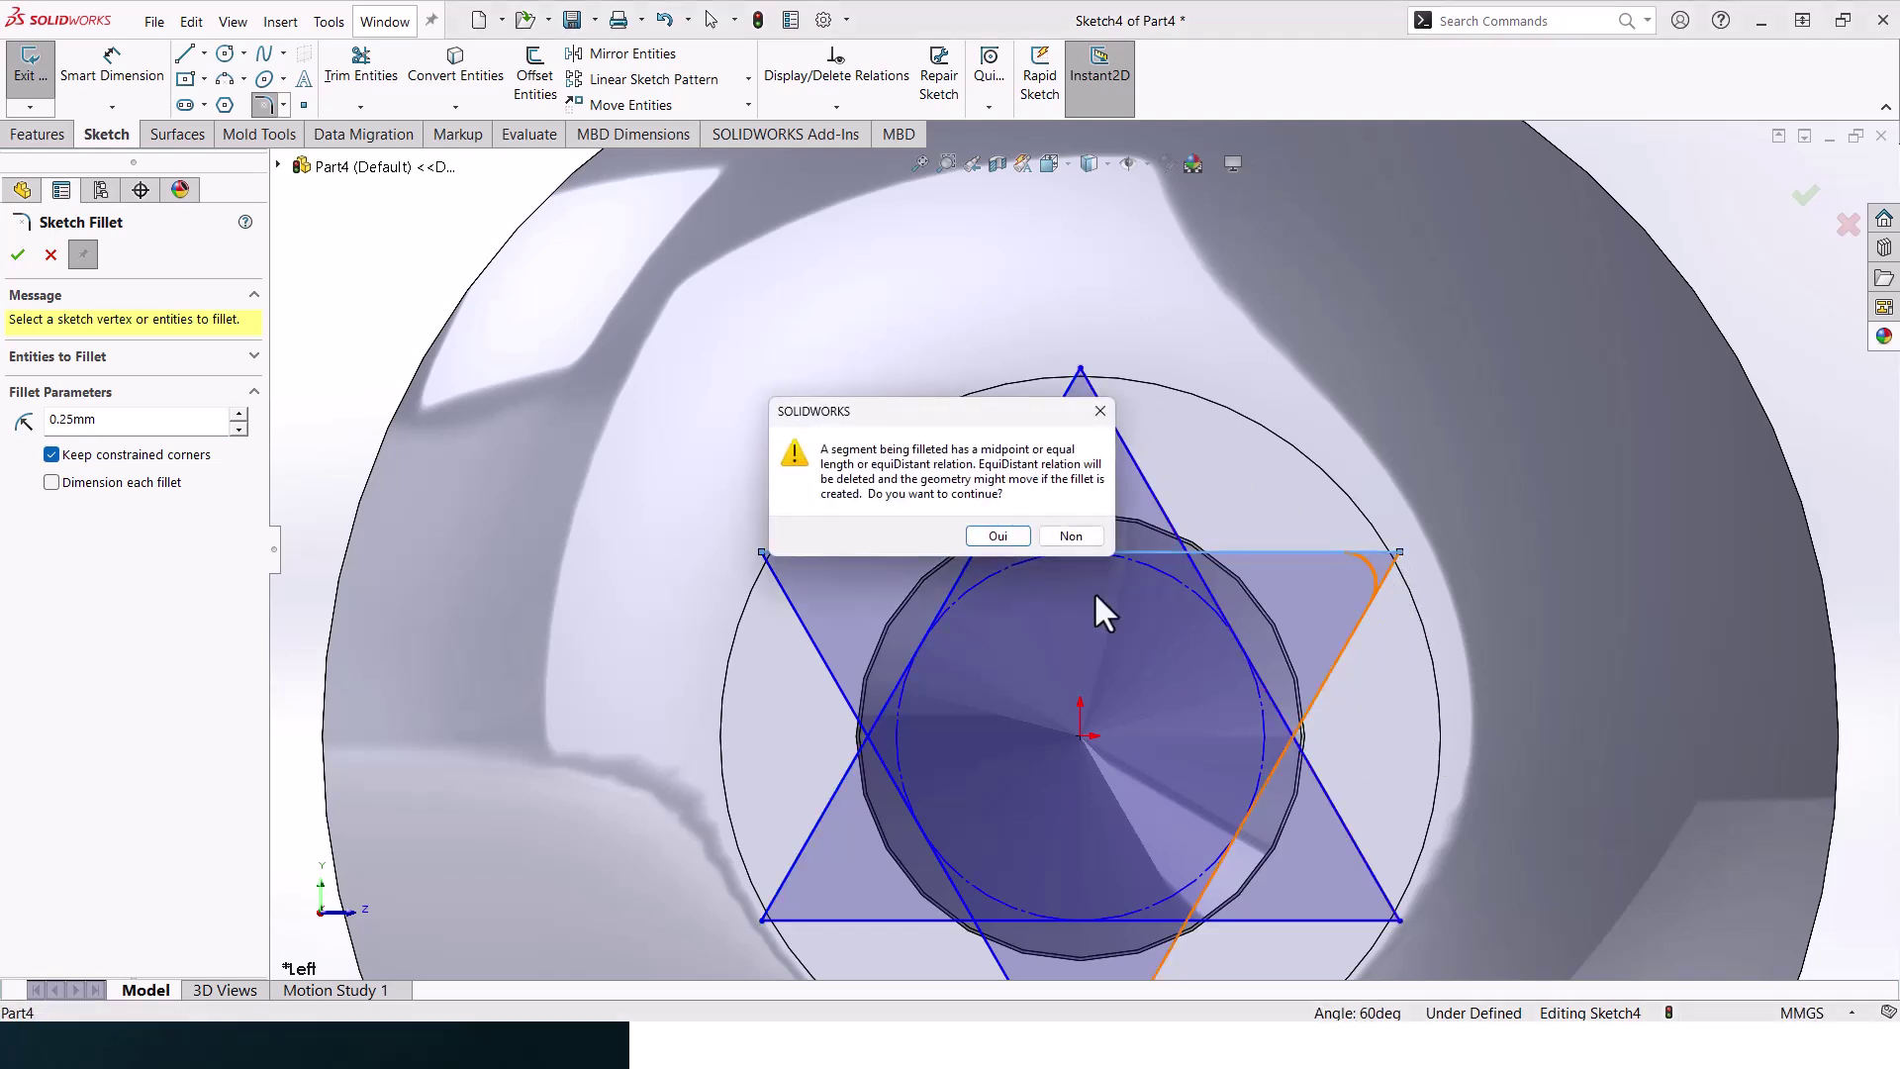
left_click(998, 536)
scroll(1139, 614, "up", 2)
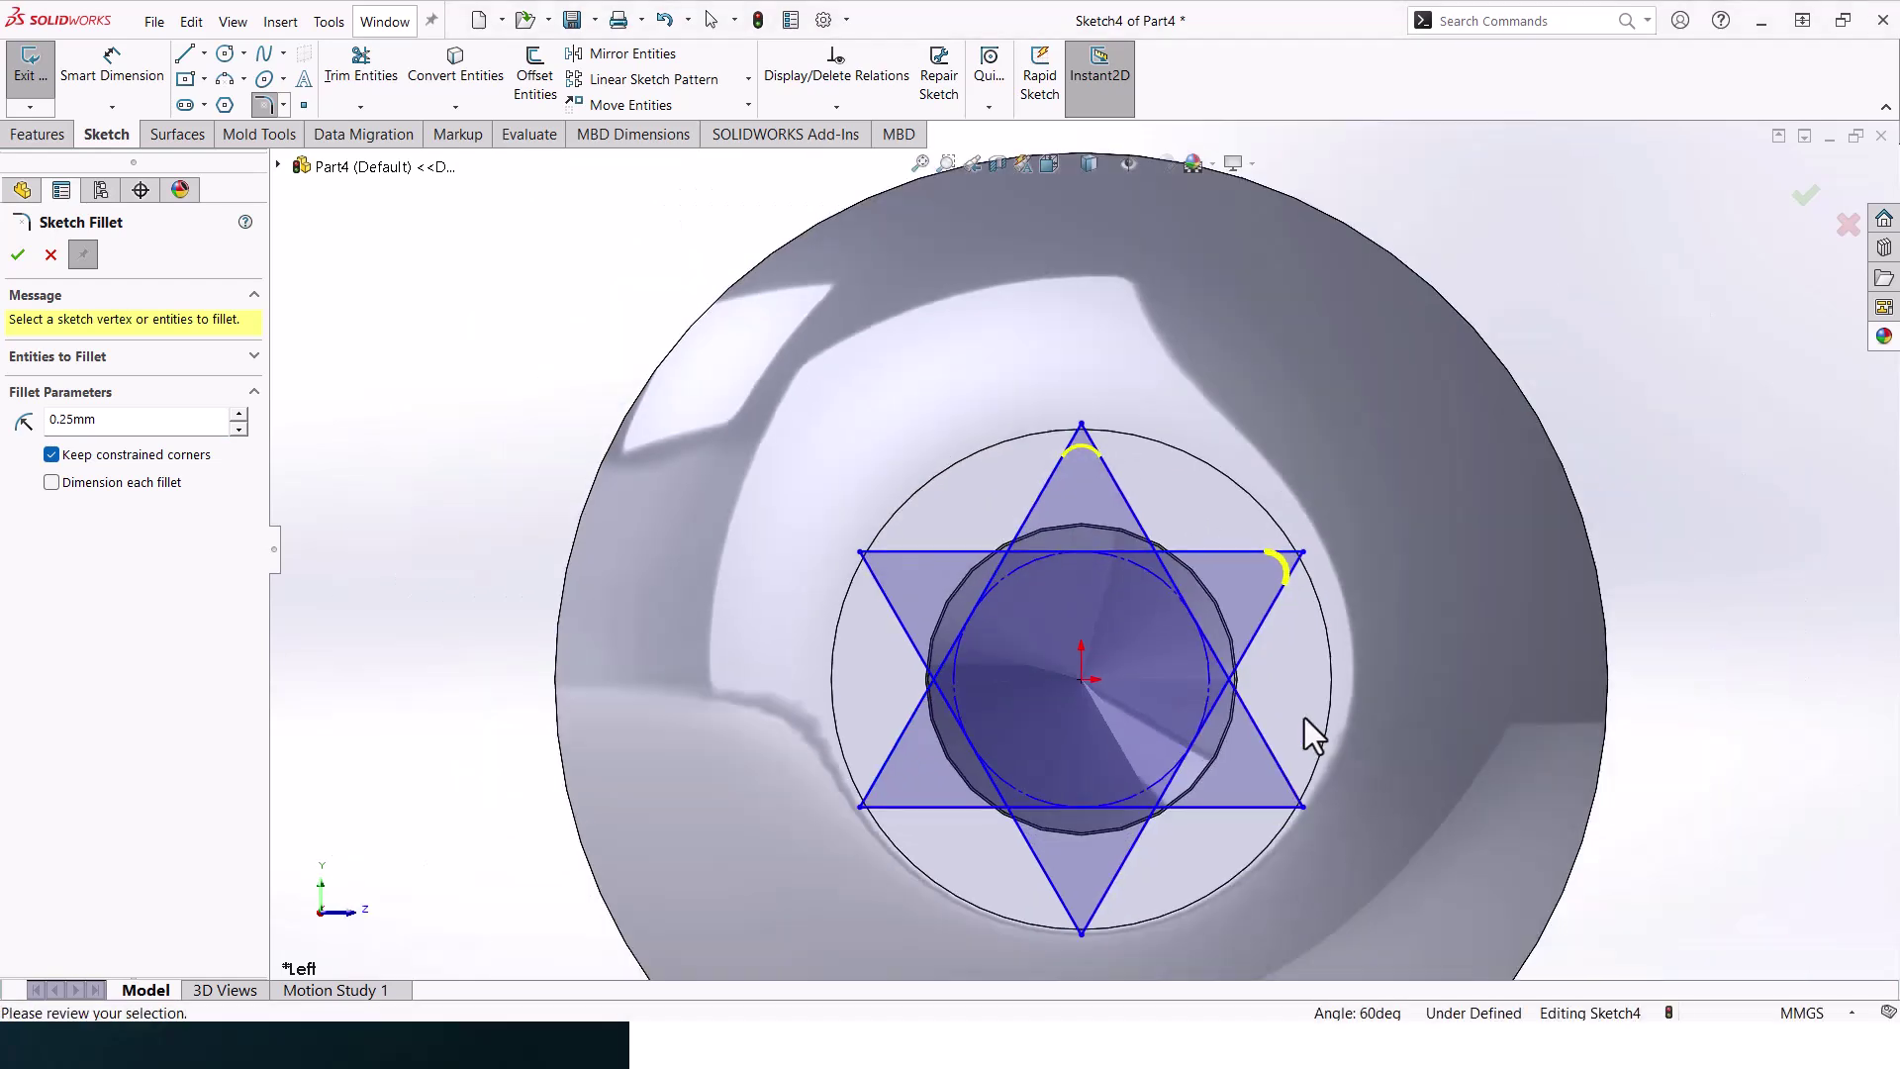
Round the bottom-right, bottom, bottom-left and upper-left star corners, accepting the relation warnings
left_click(1291, 806)
left_click(997, 537)
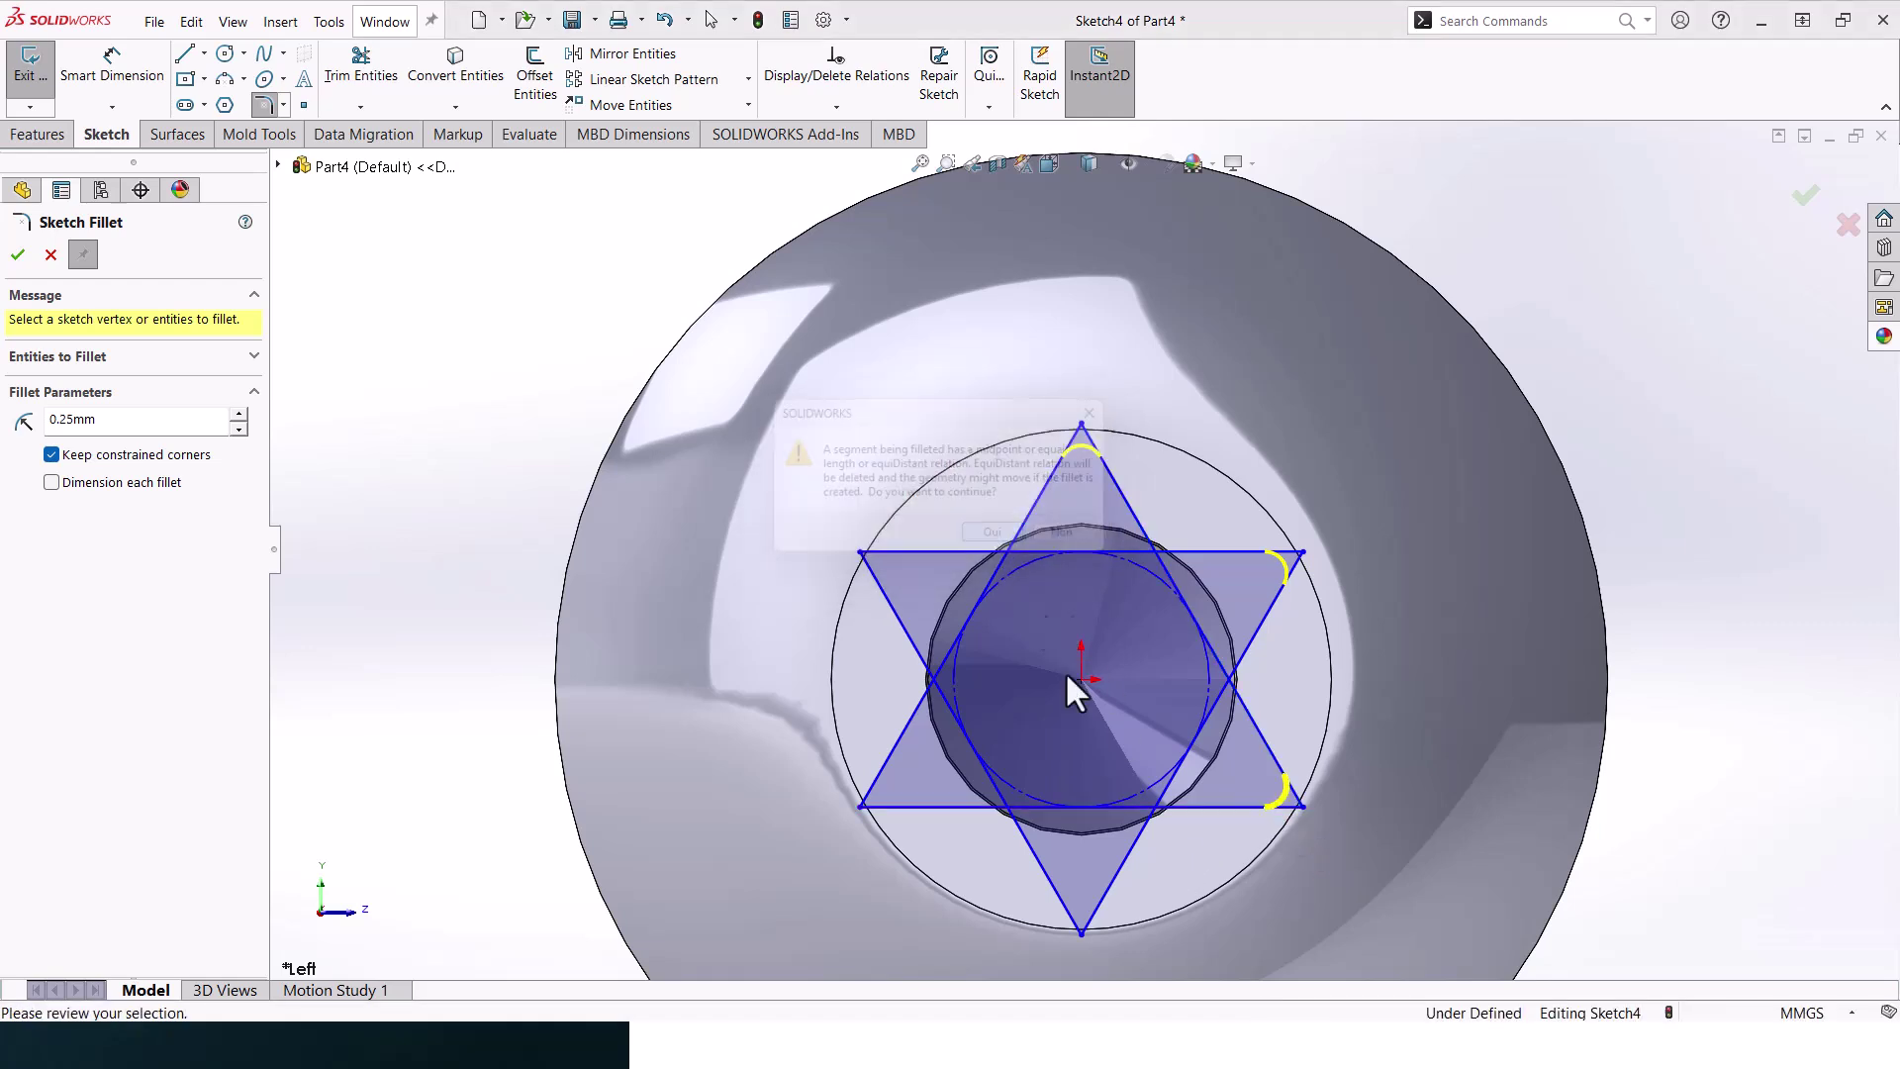
left_click(1082, 926)
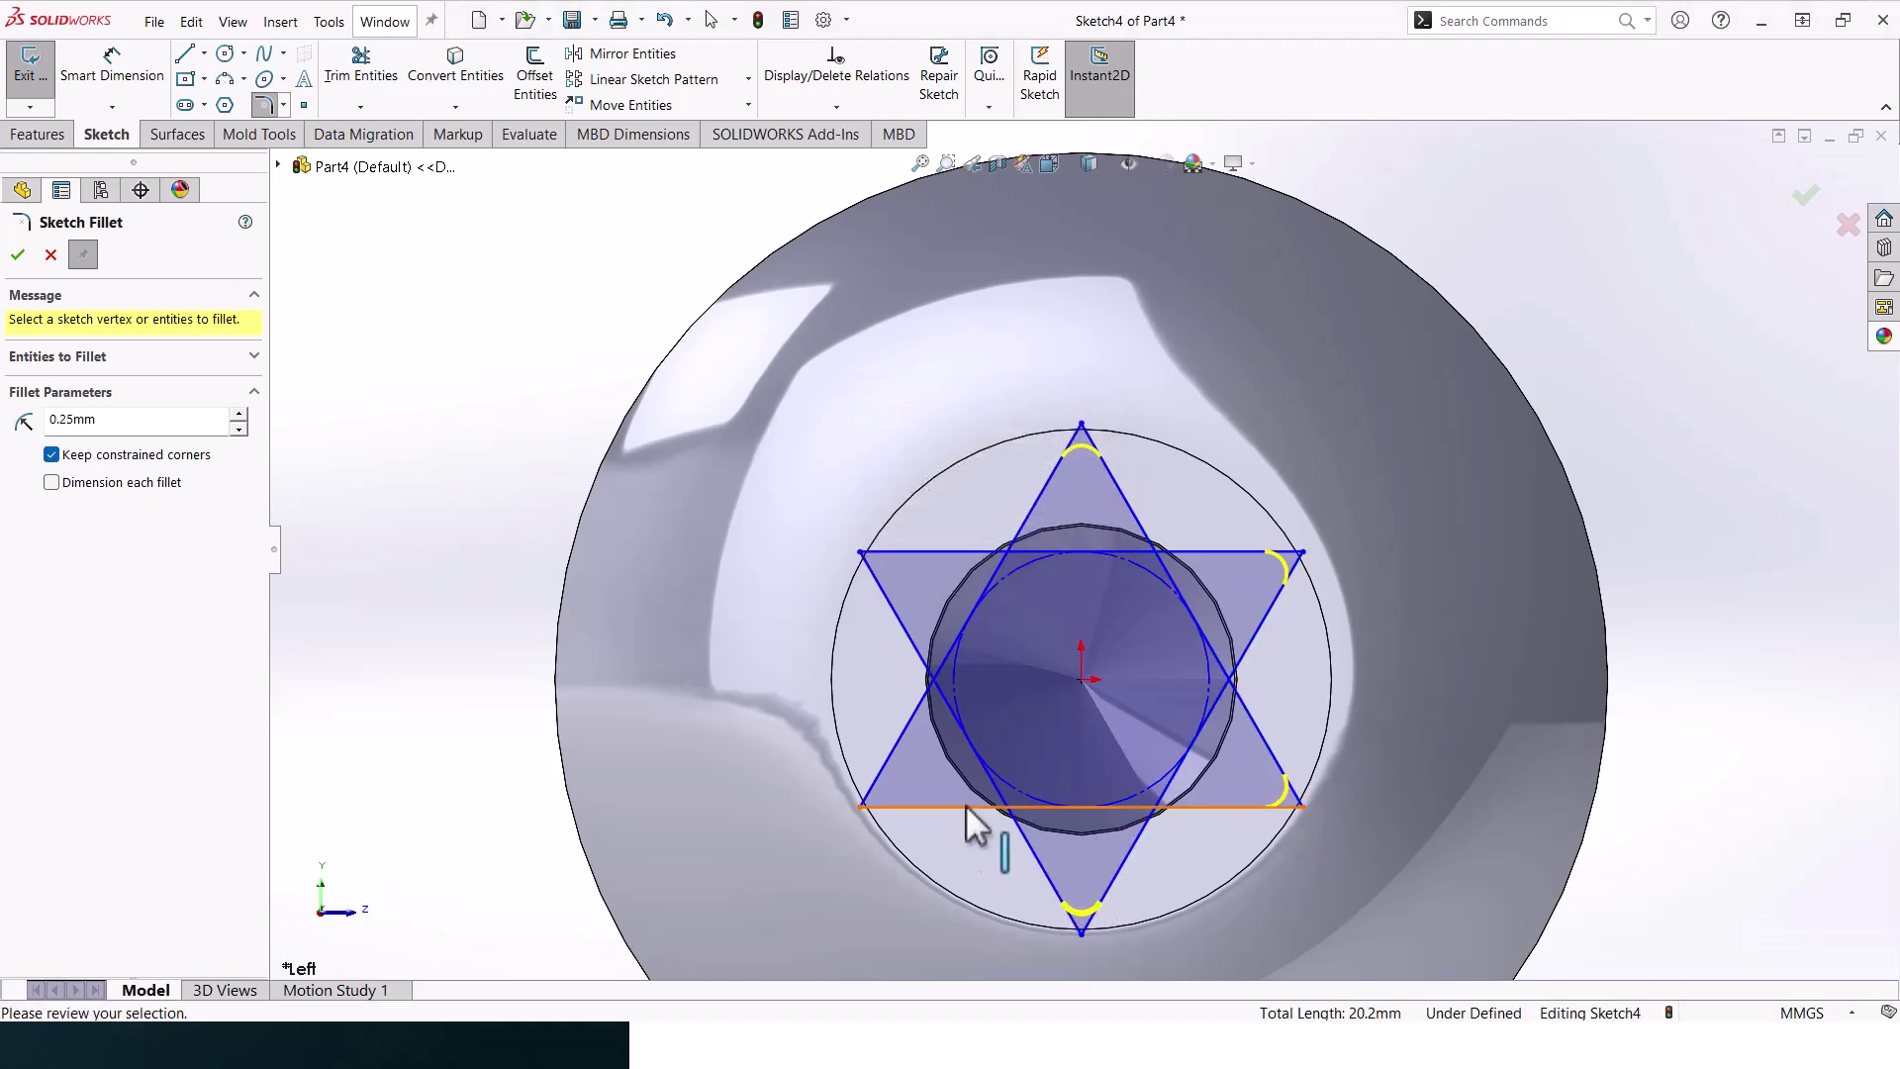
left_click(886, 767)
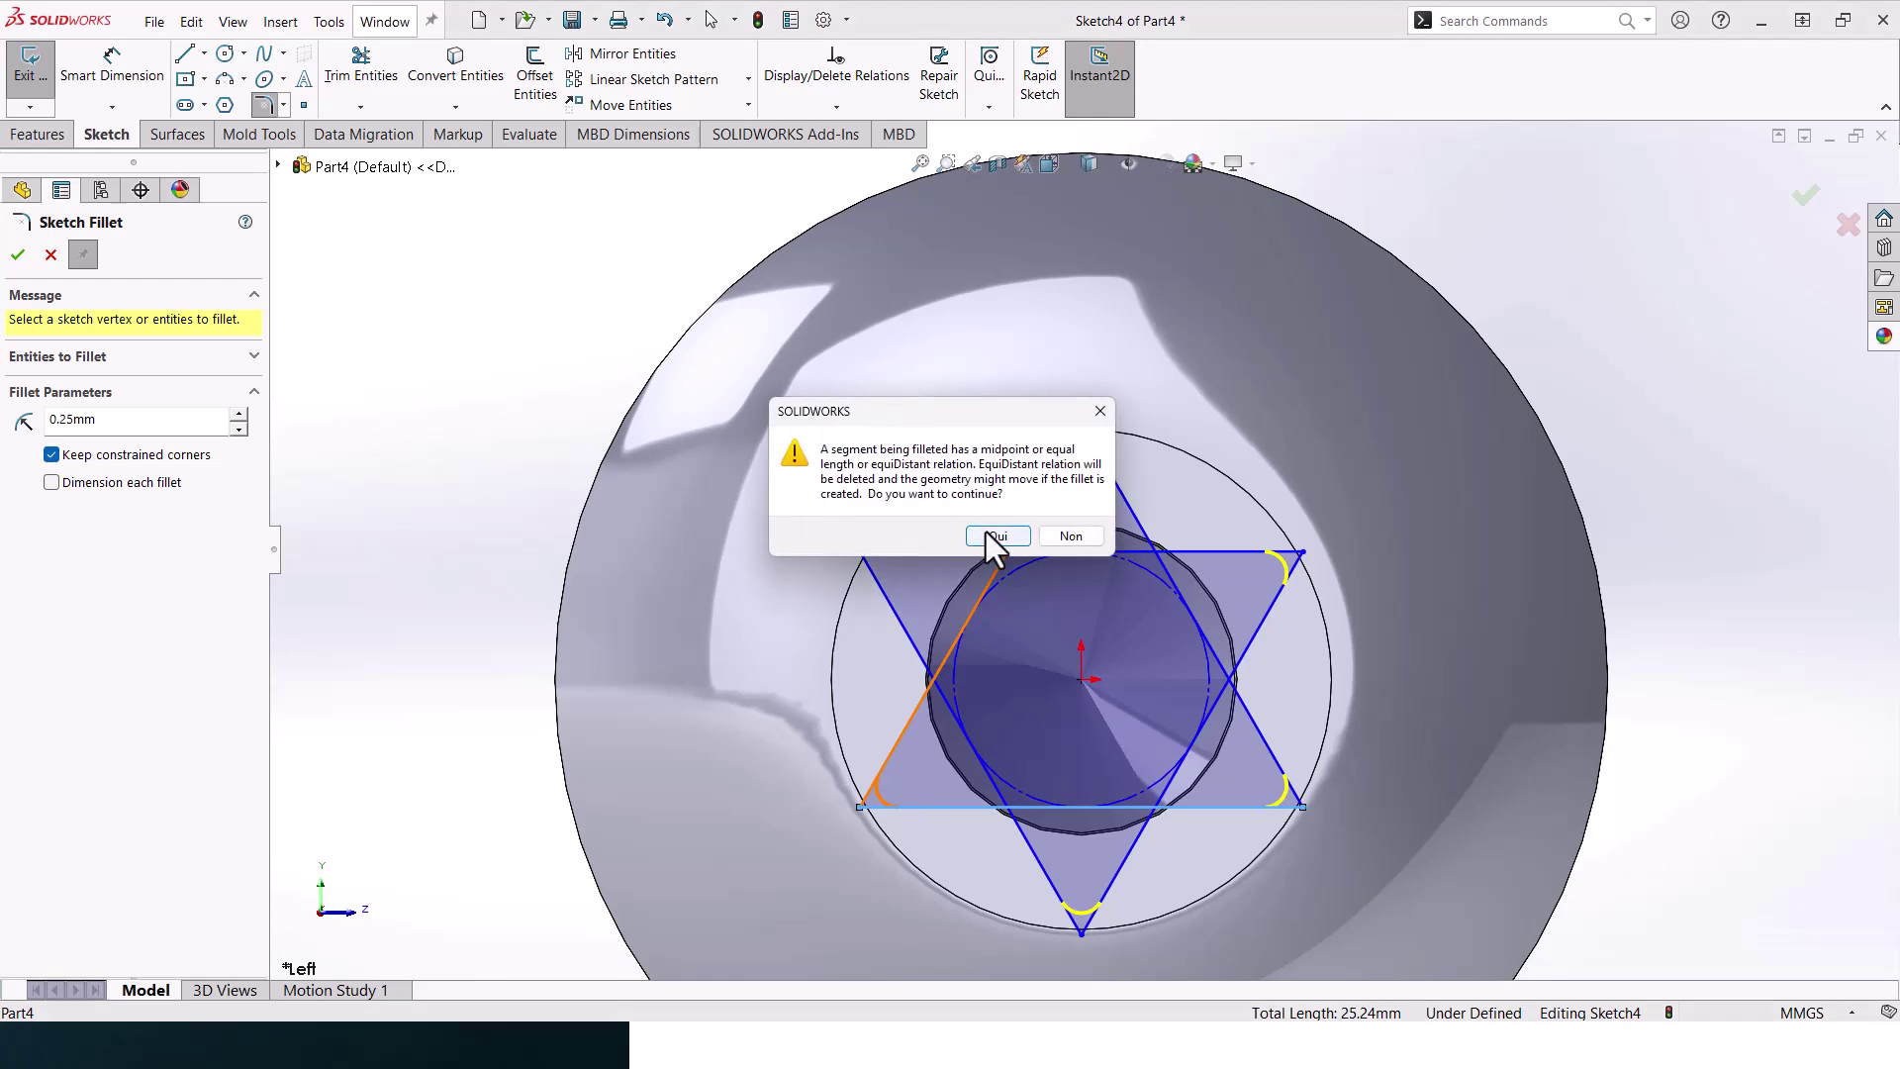
left_click(998, 535)
left_click(883, 551)
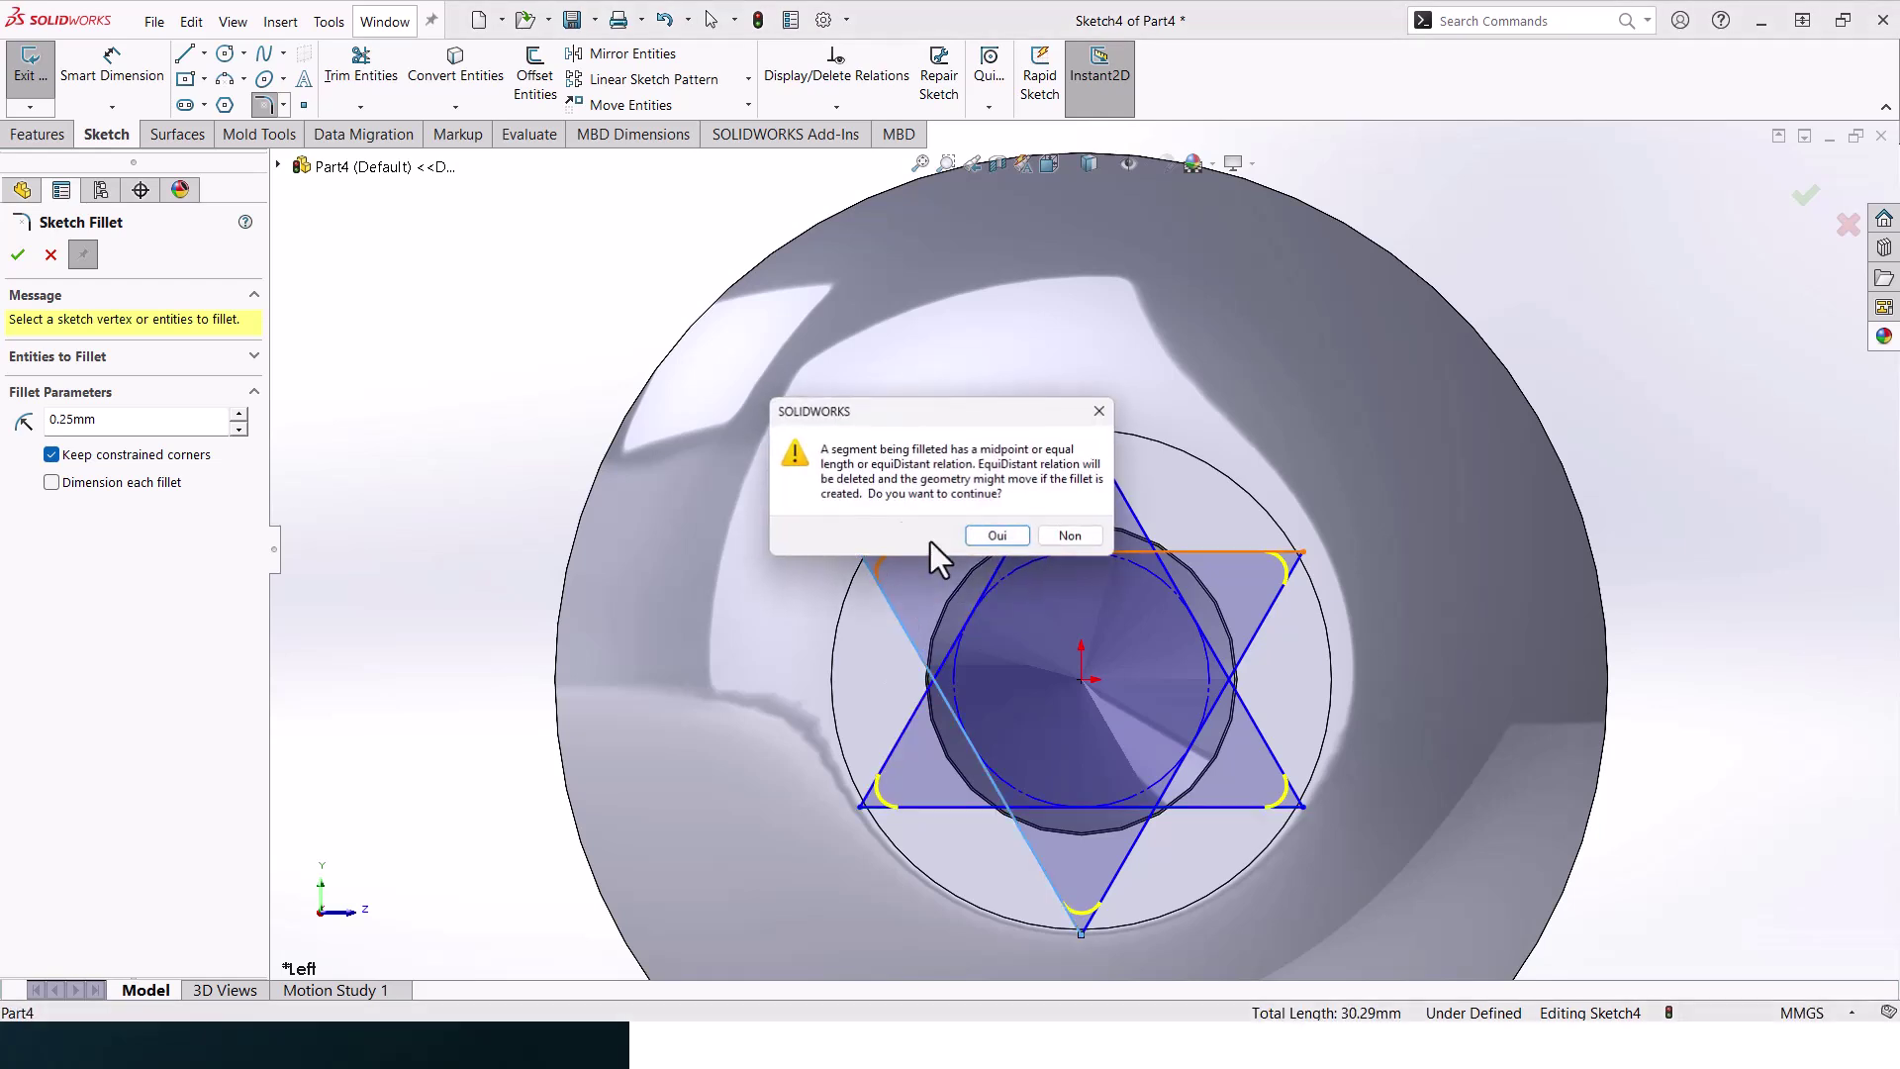
left_click(990, 539)
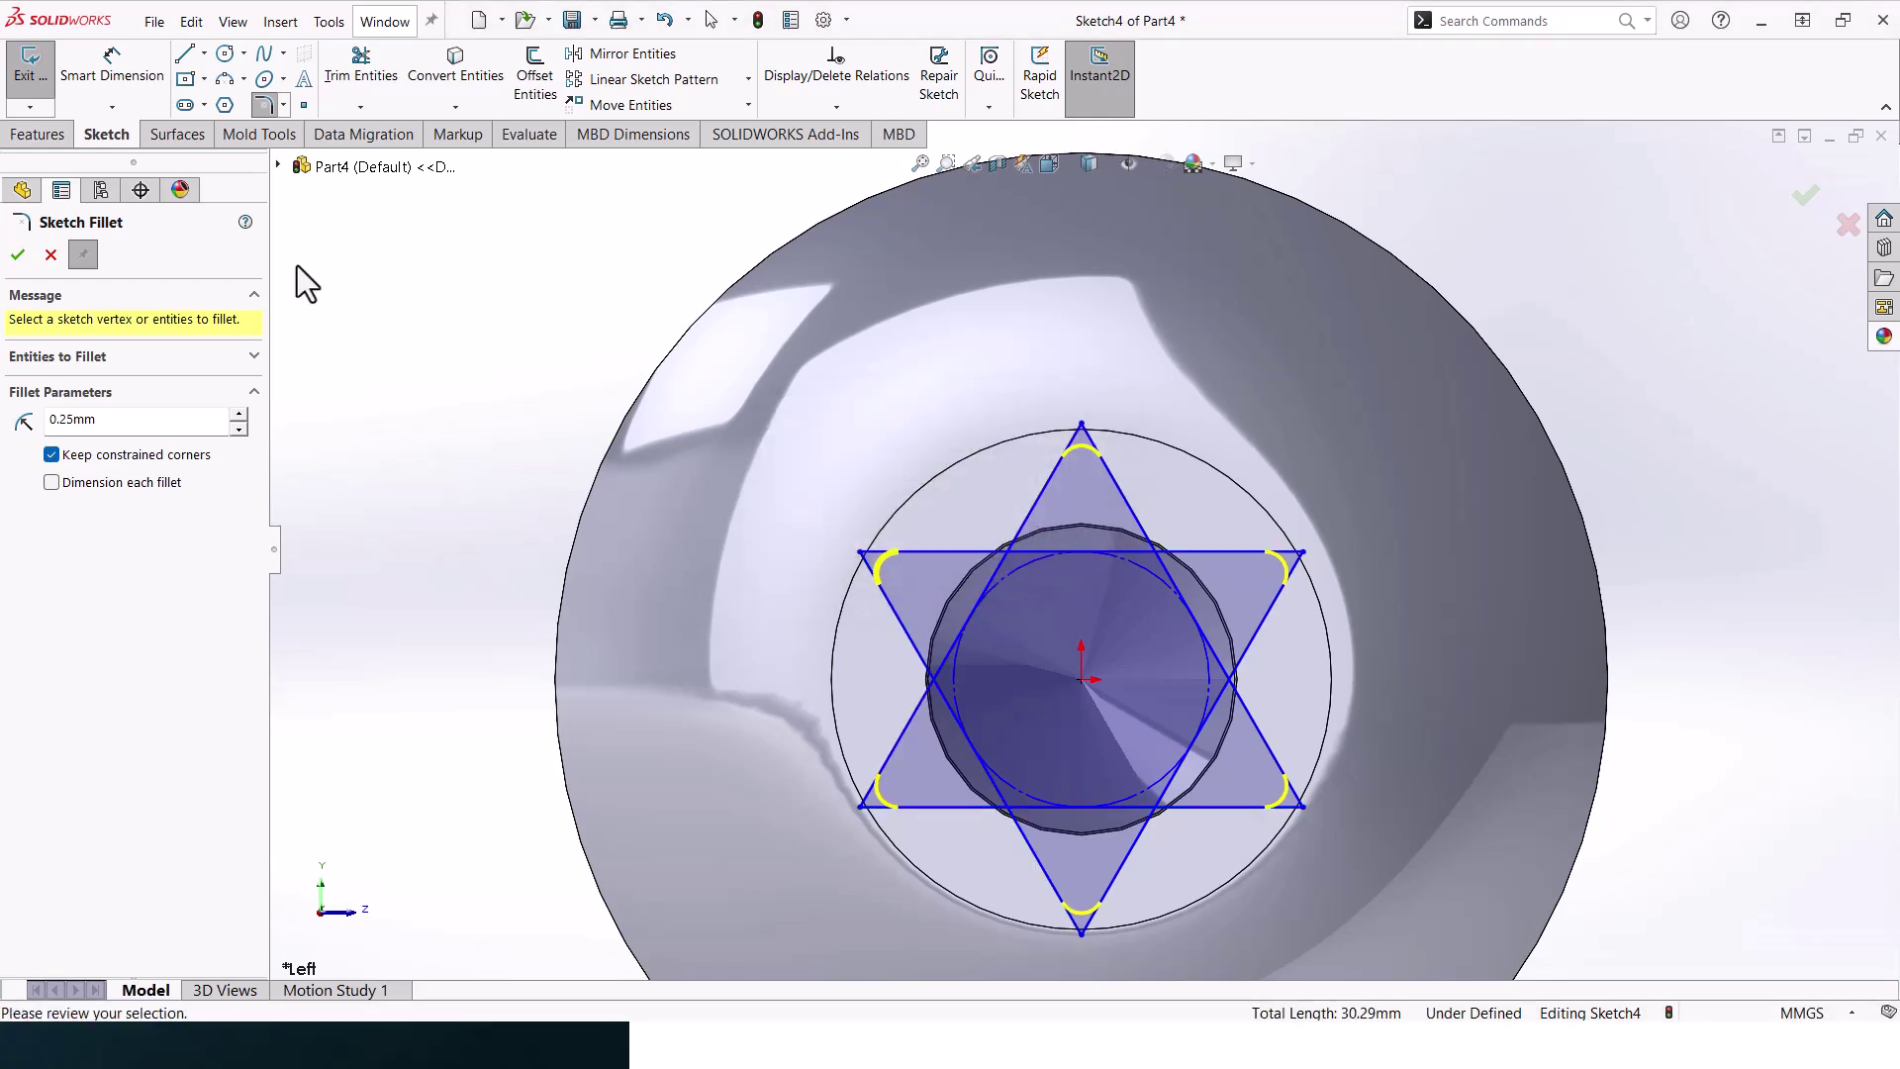
left_click(14, 256)
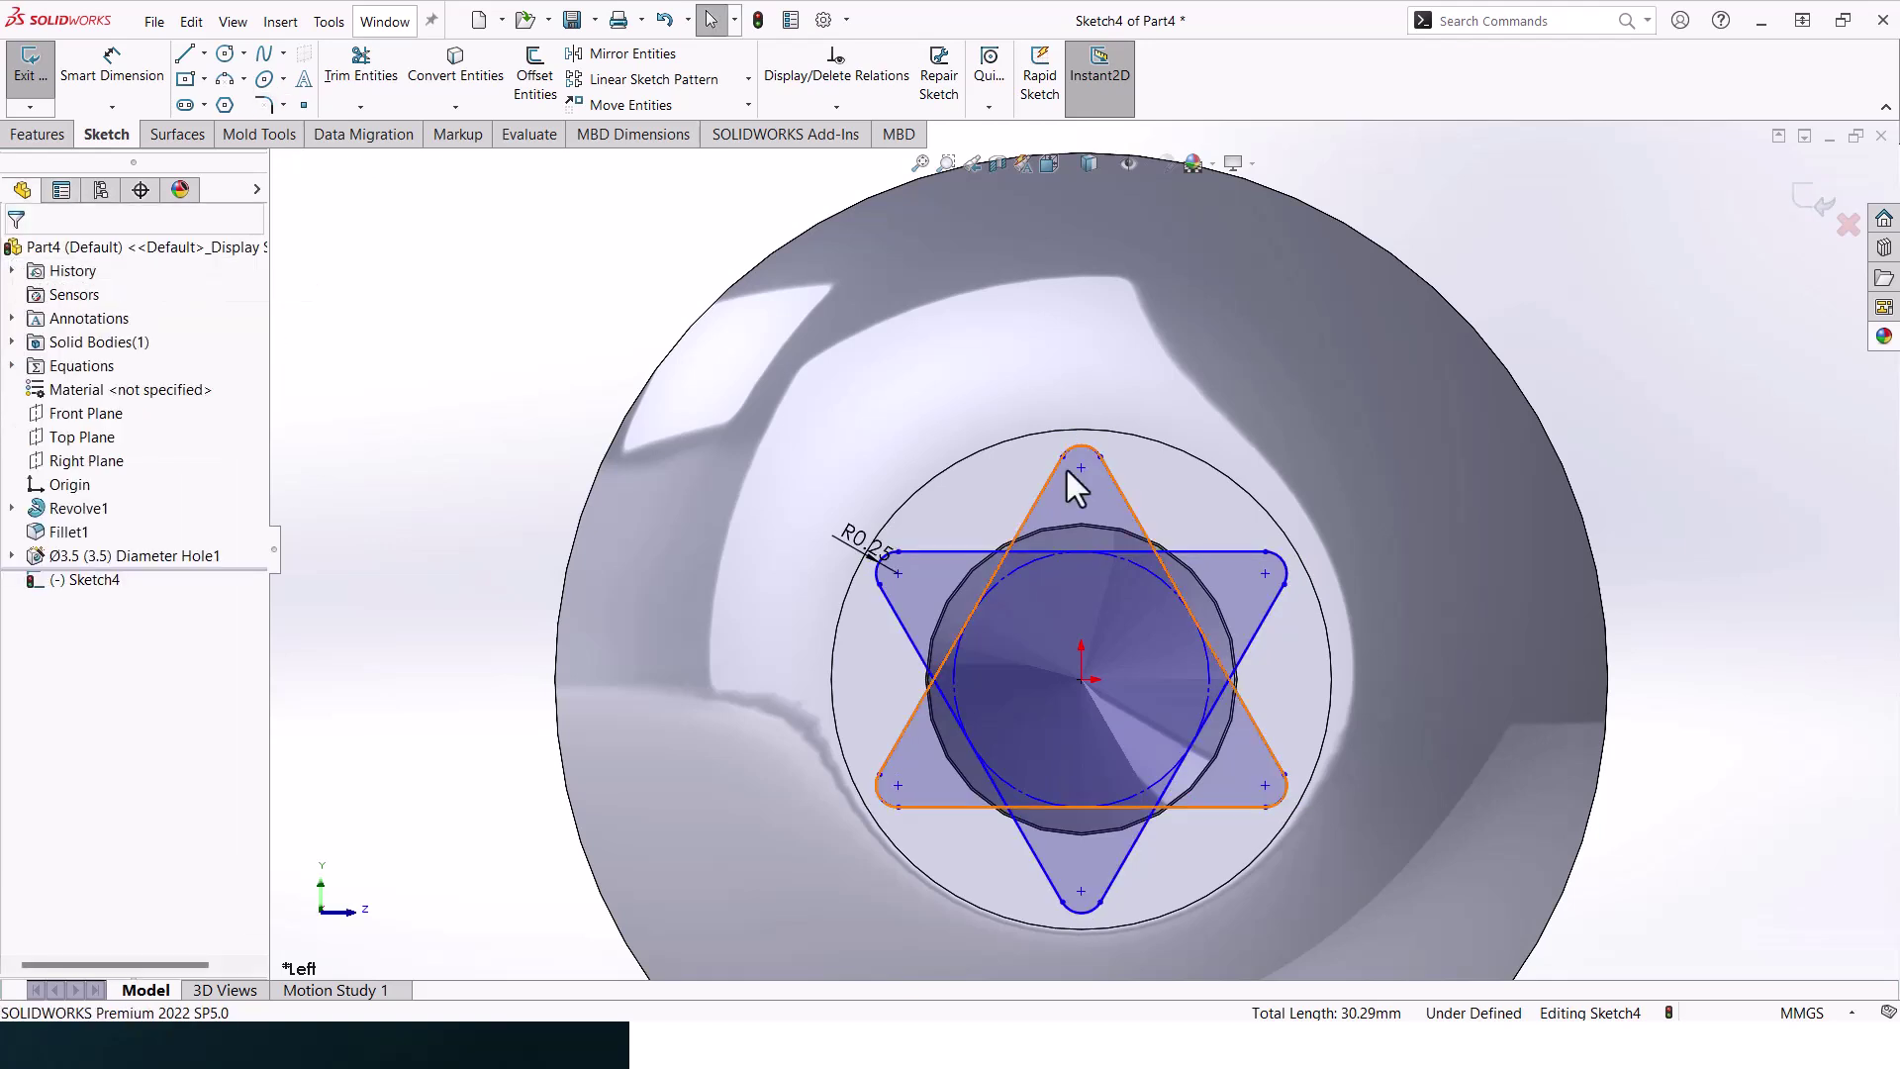
Make the star's rounded top tip tangent to the outer circle
left_click(1088, 446)
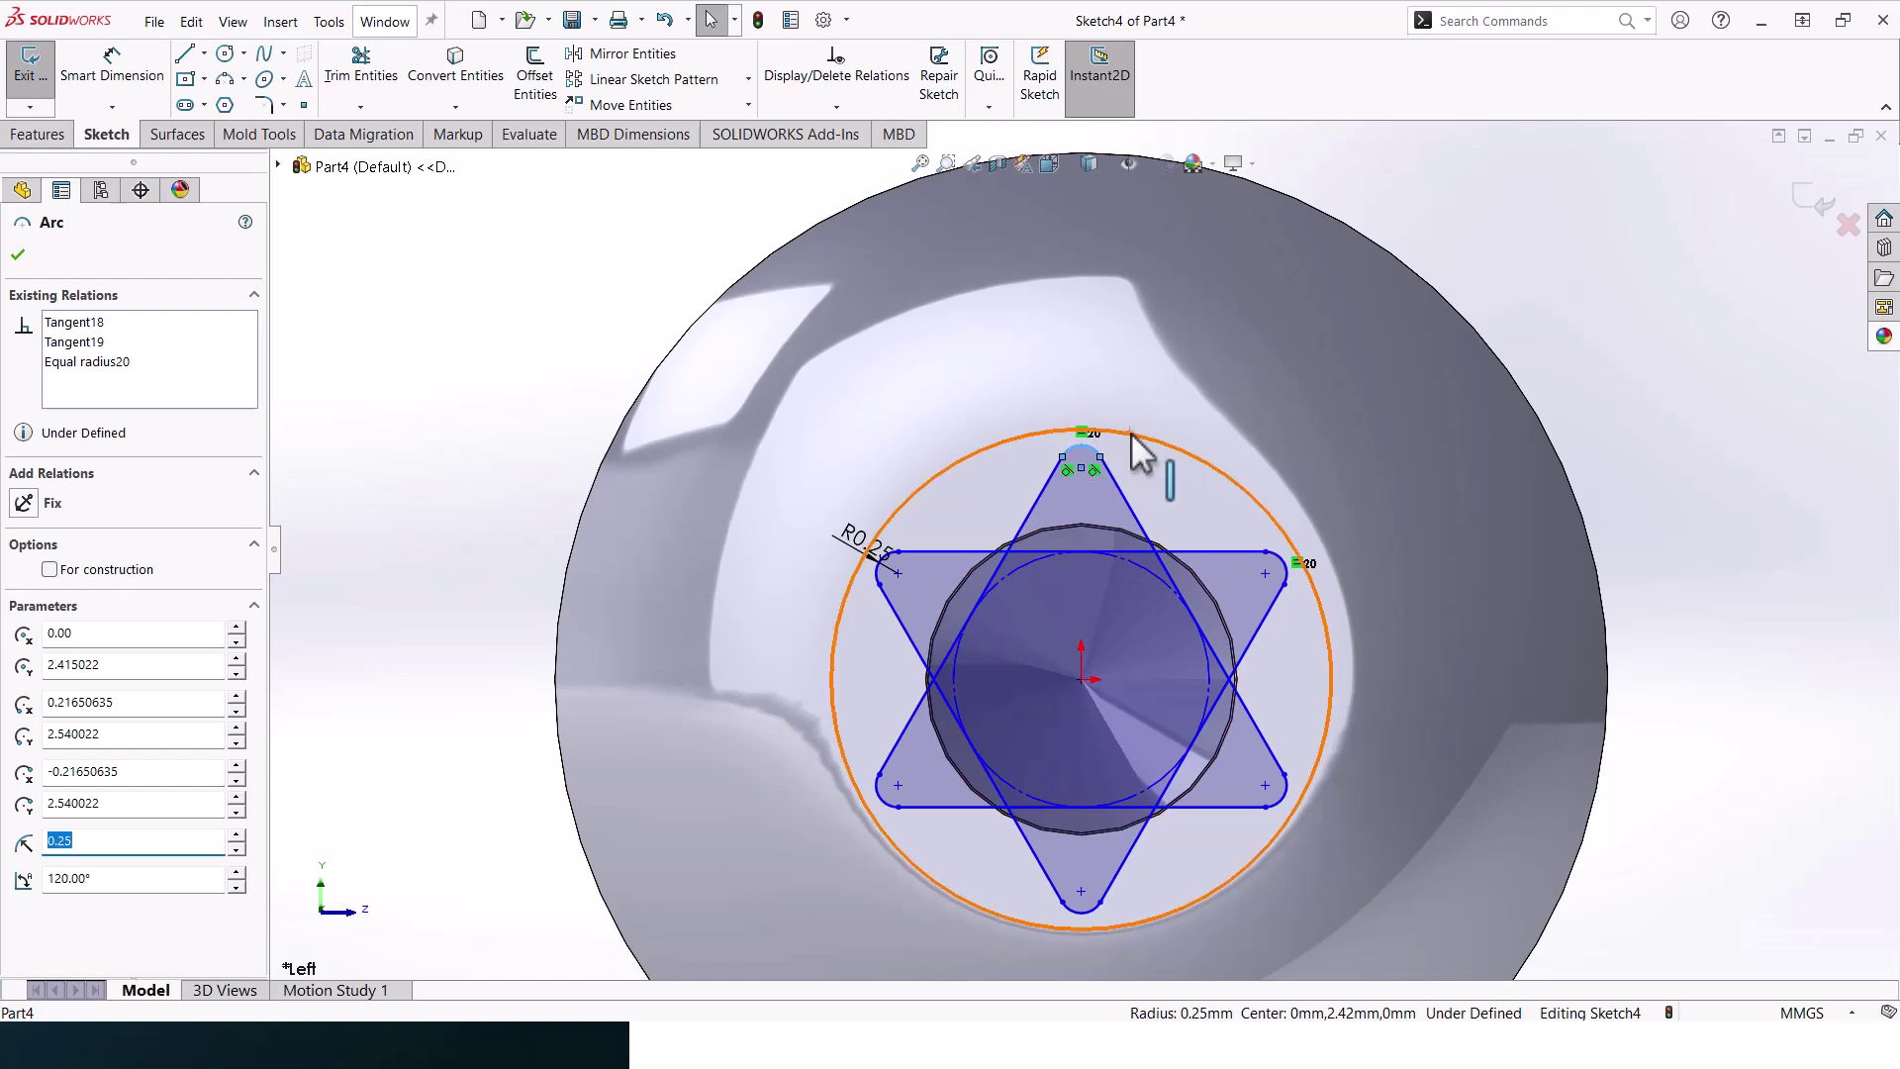
left_click(1131, 432, "ctrl")
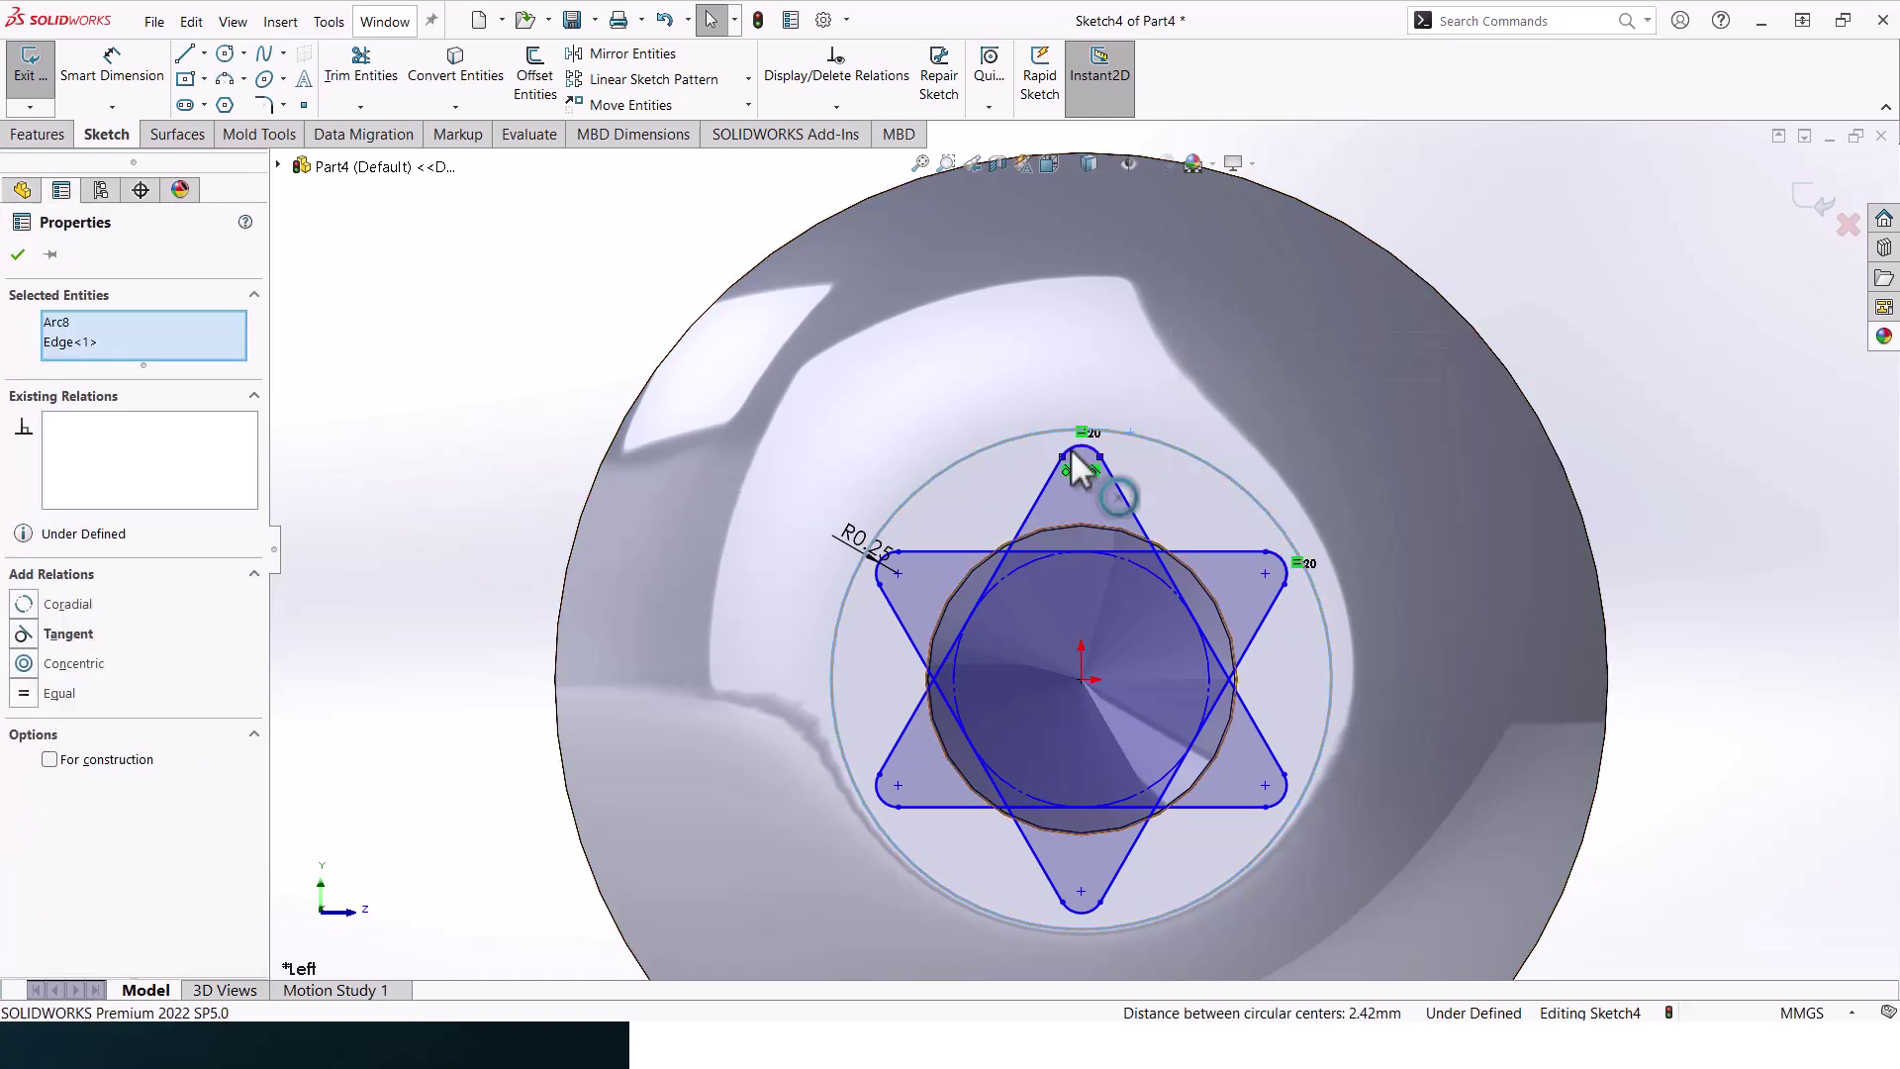
left_click(37, 637)
left_click(1551, 298)
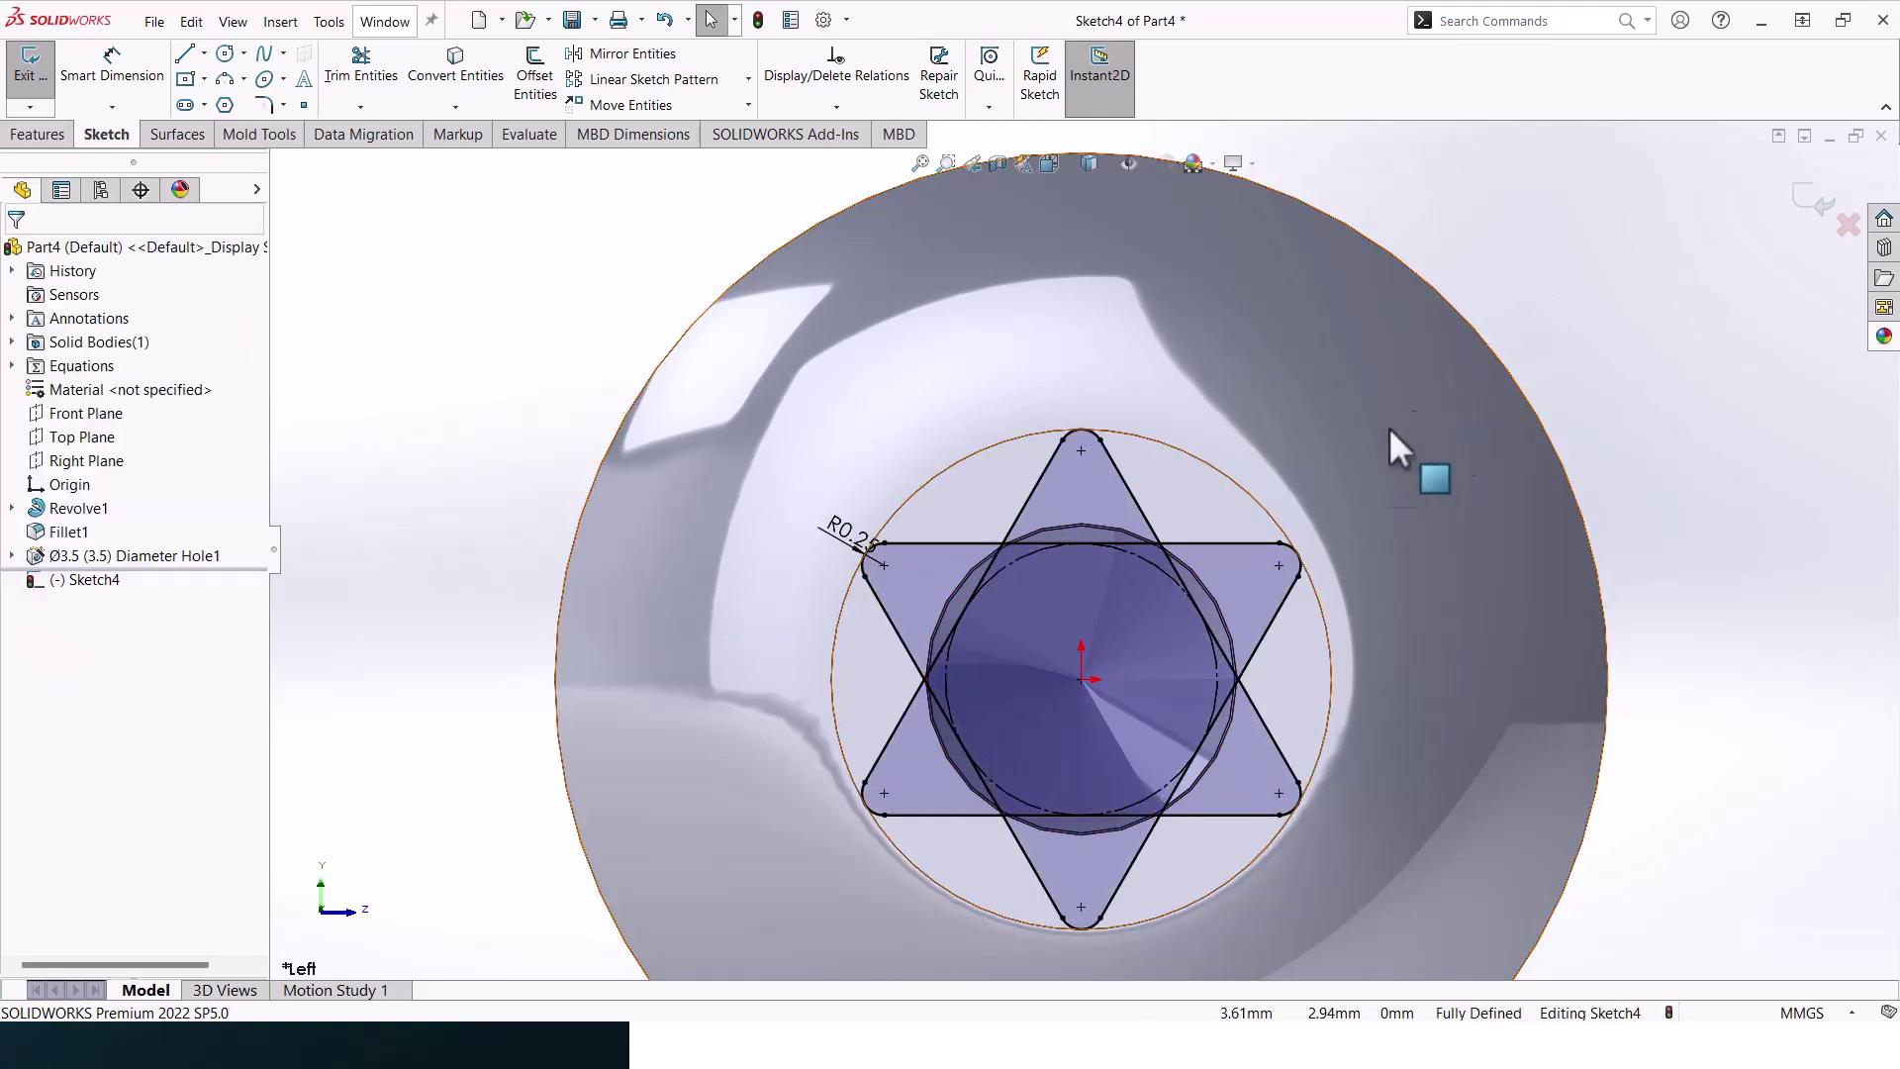
Extrude-cut both triangle regions of the star 4 mm deep into the head
left_click(14, 136)
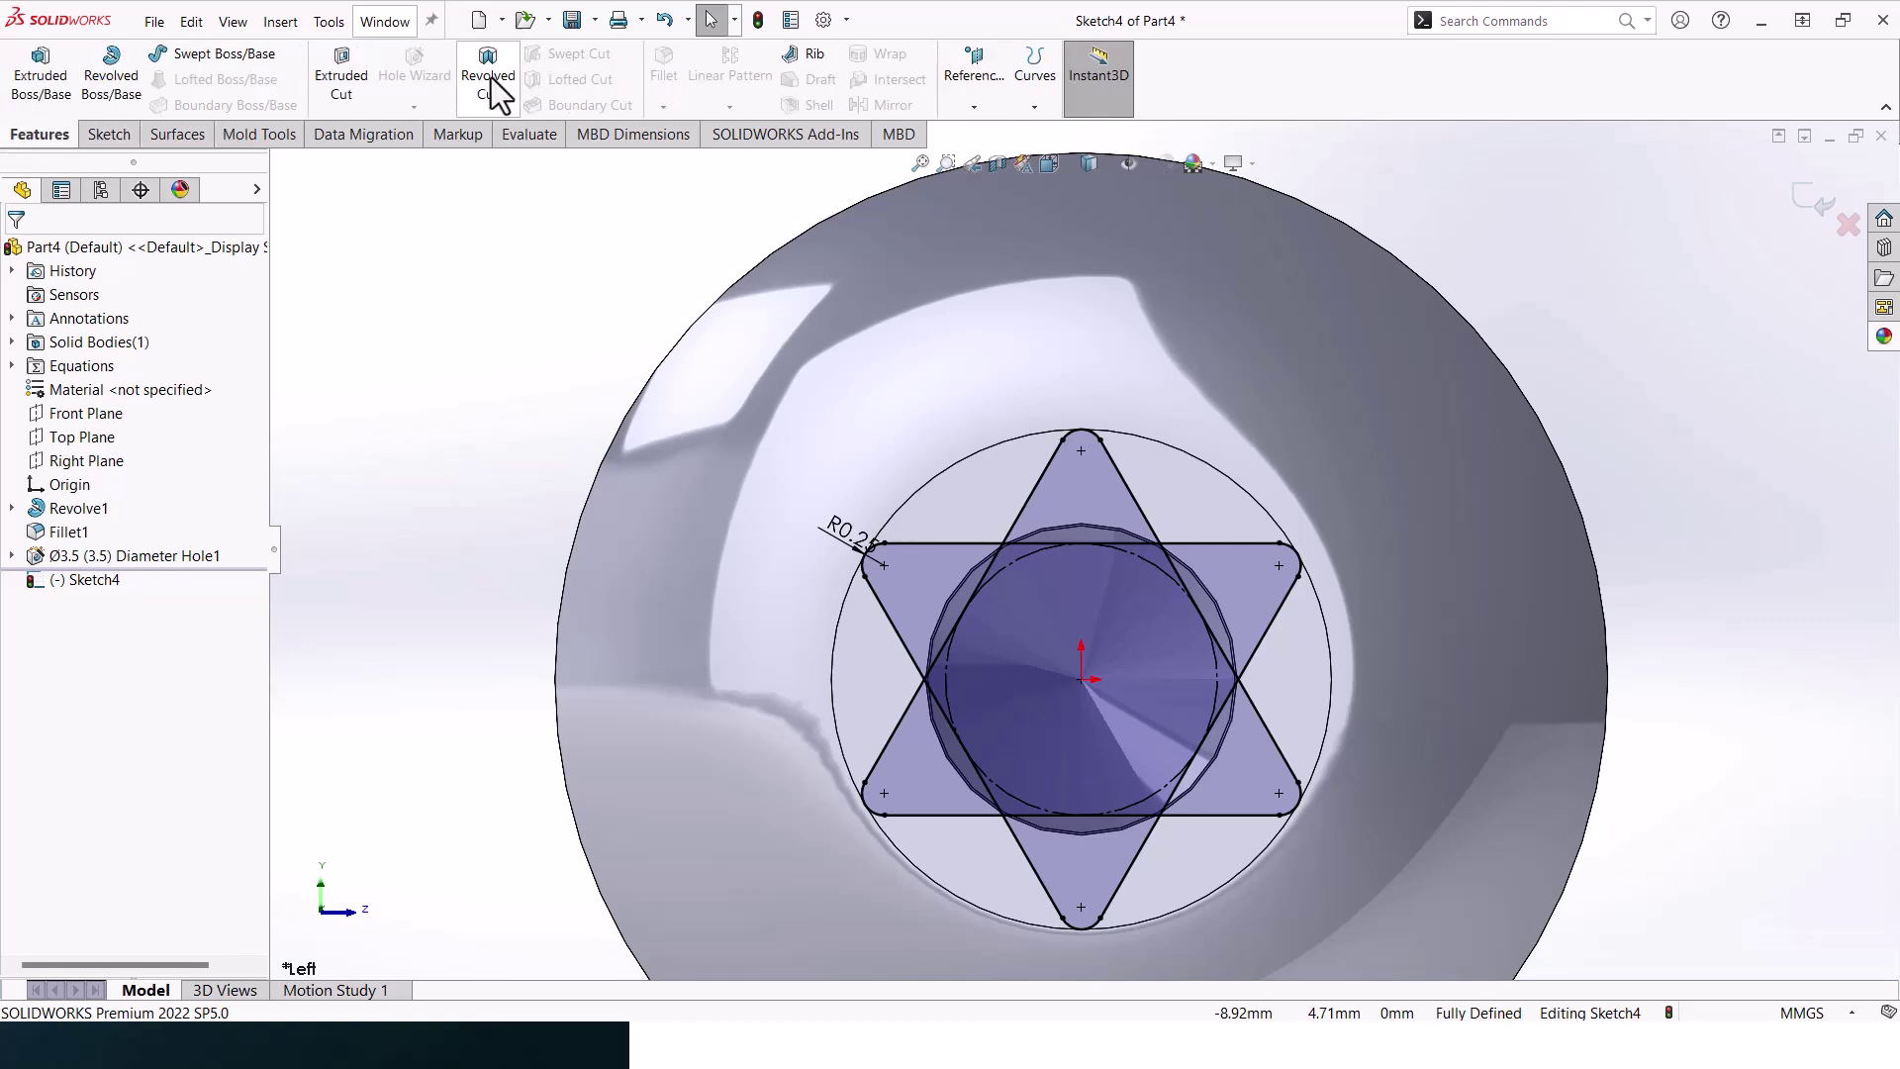
left_click(343, 62)
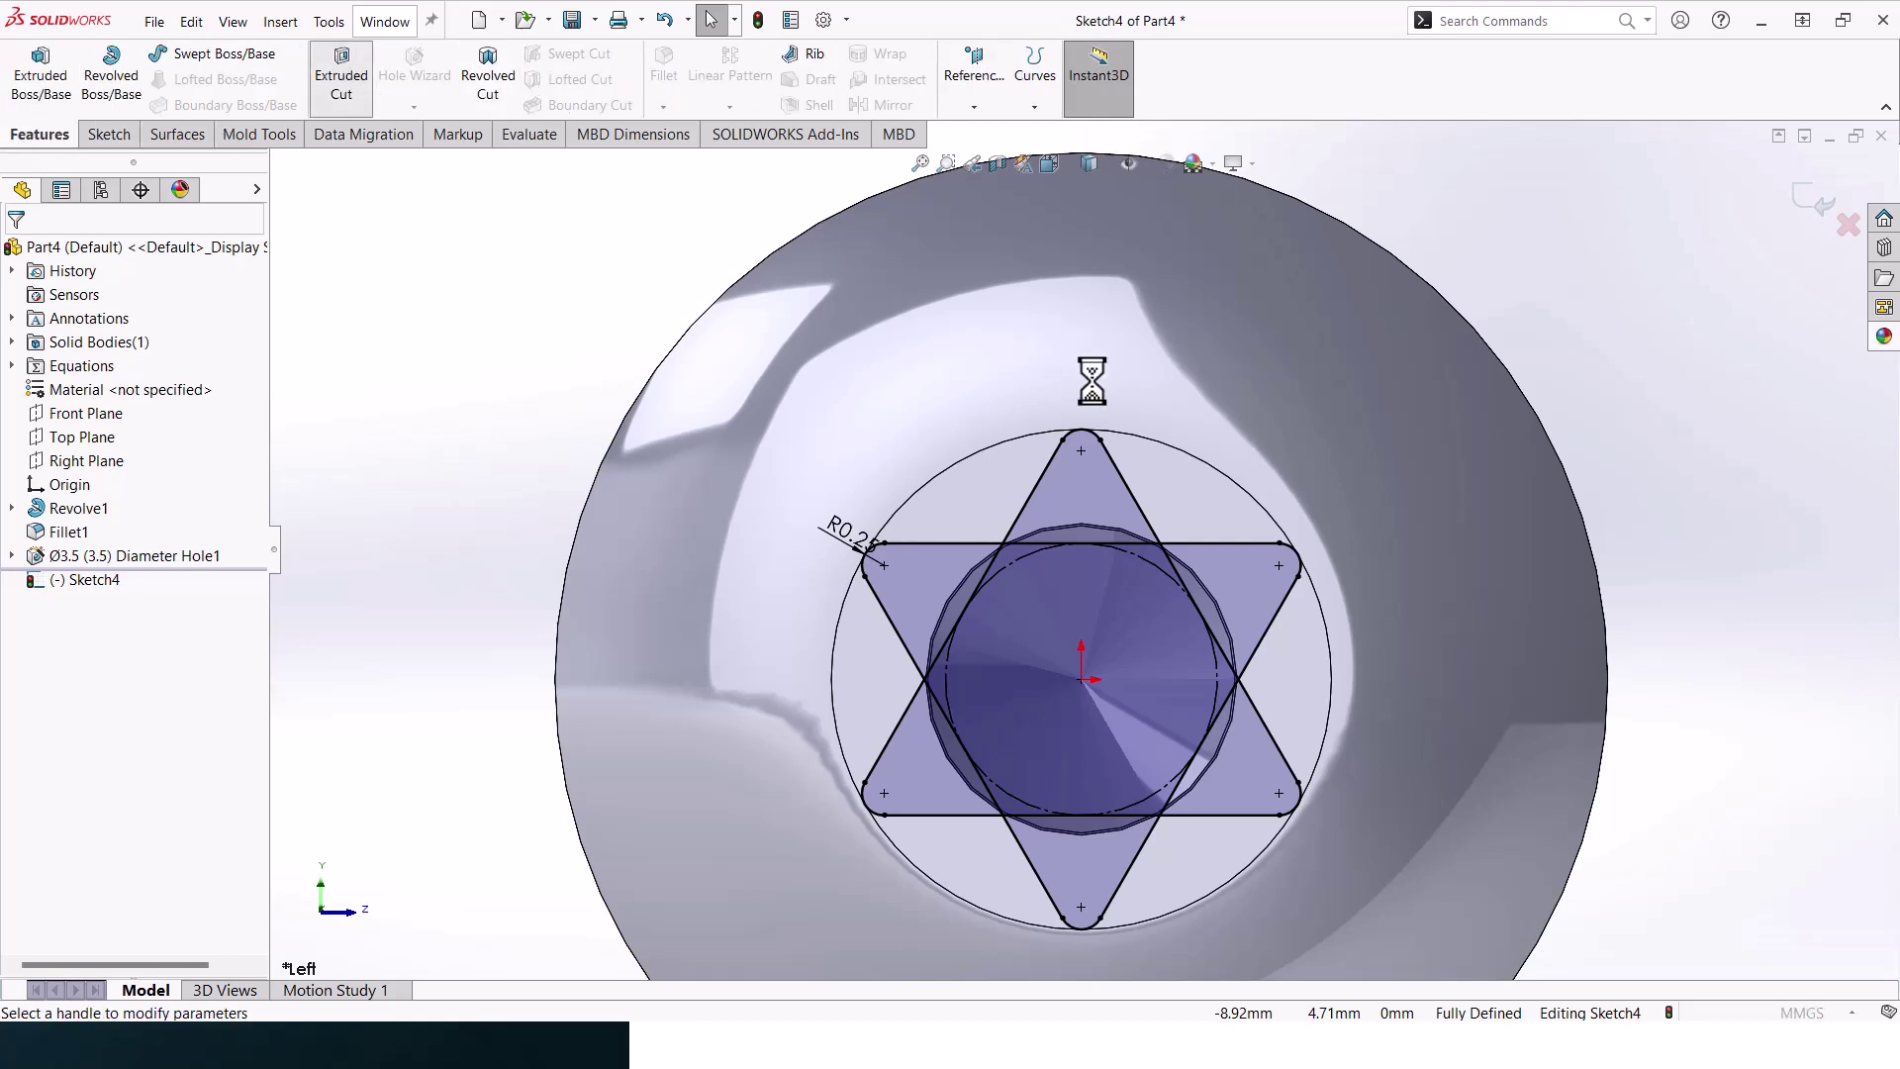
left_click(1138, 510)
left_click(1222, 541)
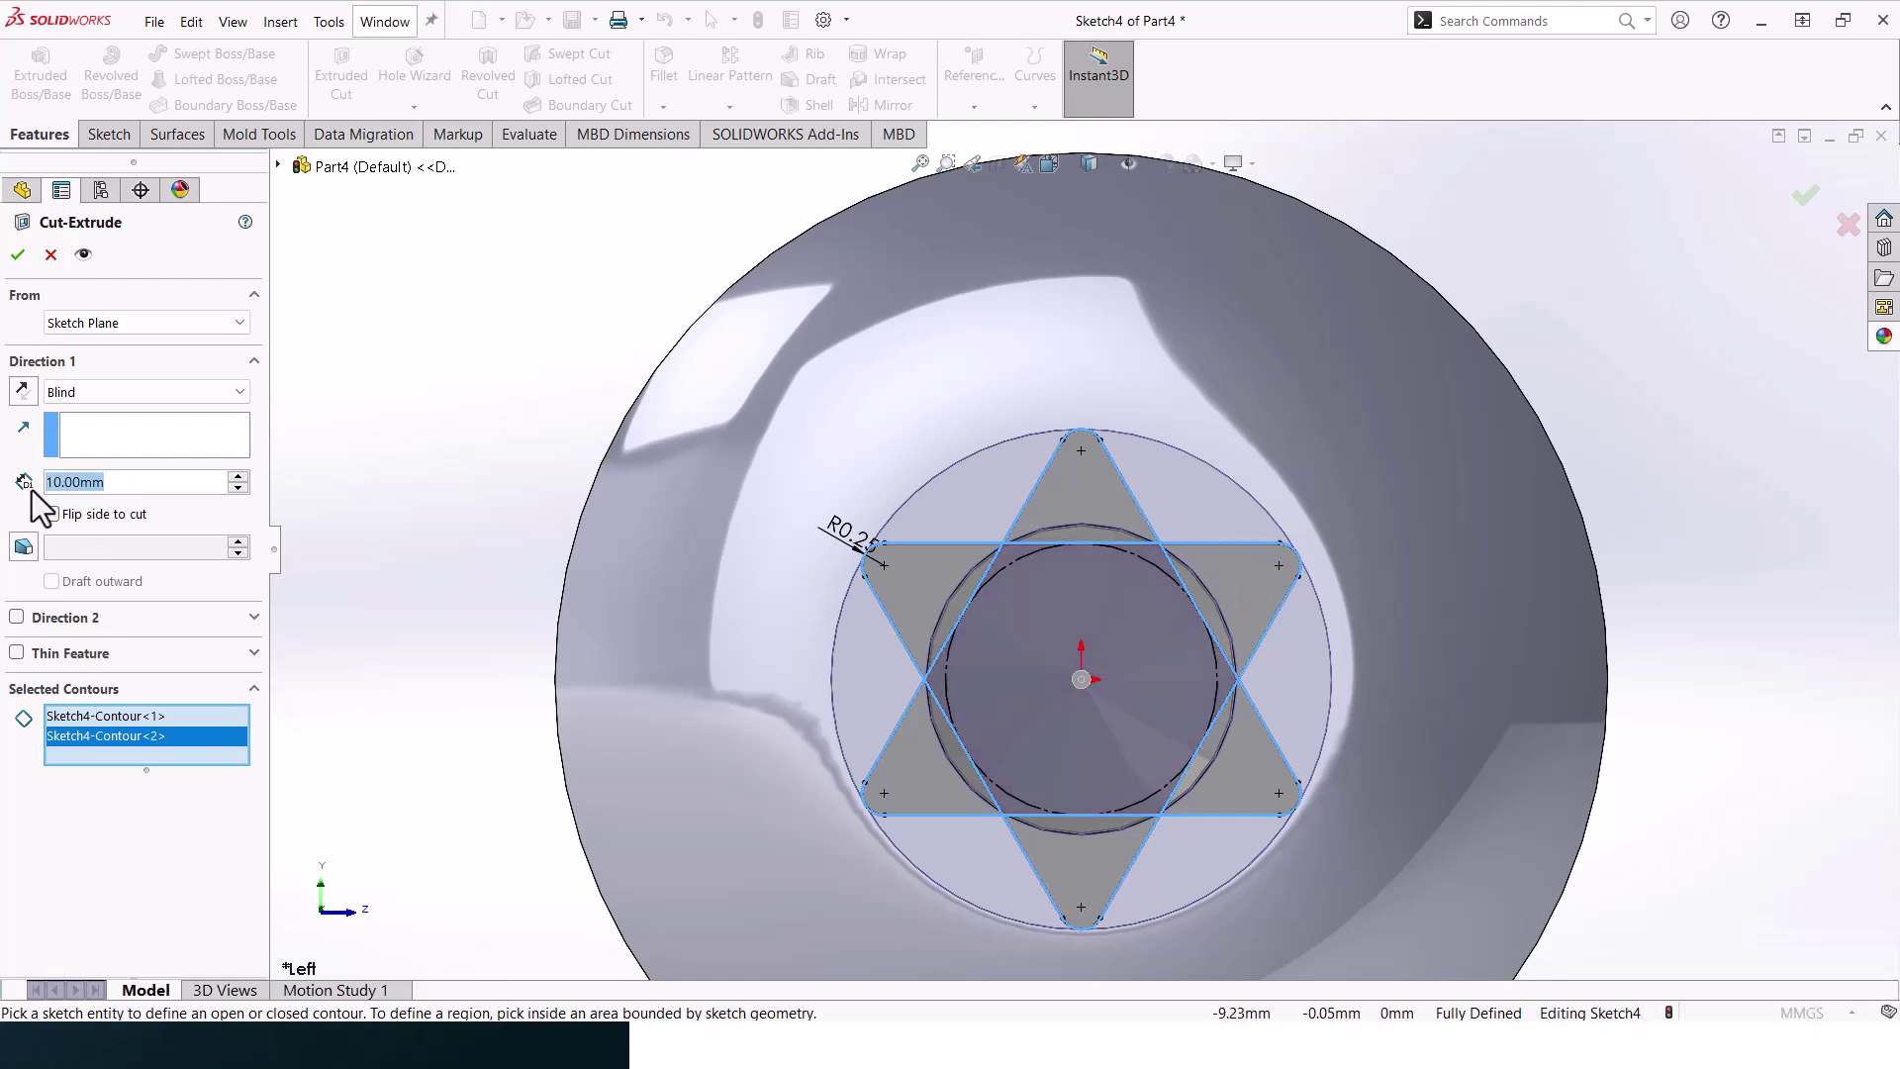
type("4")
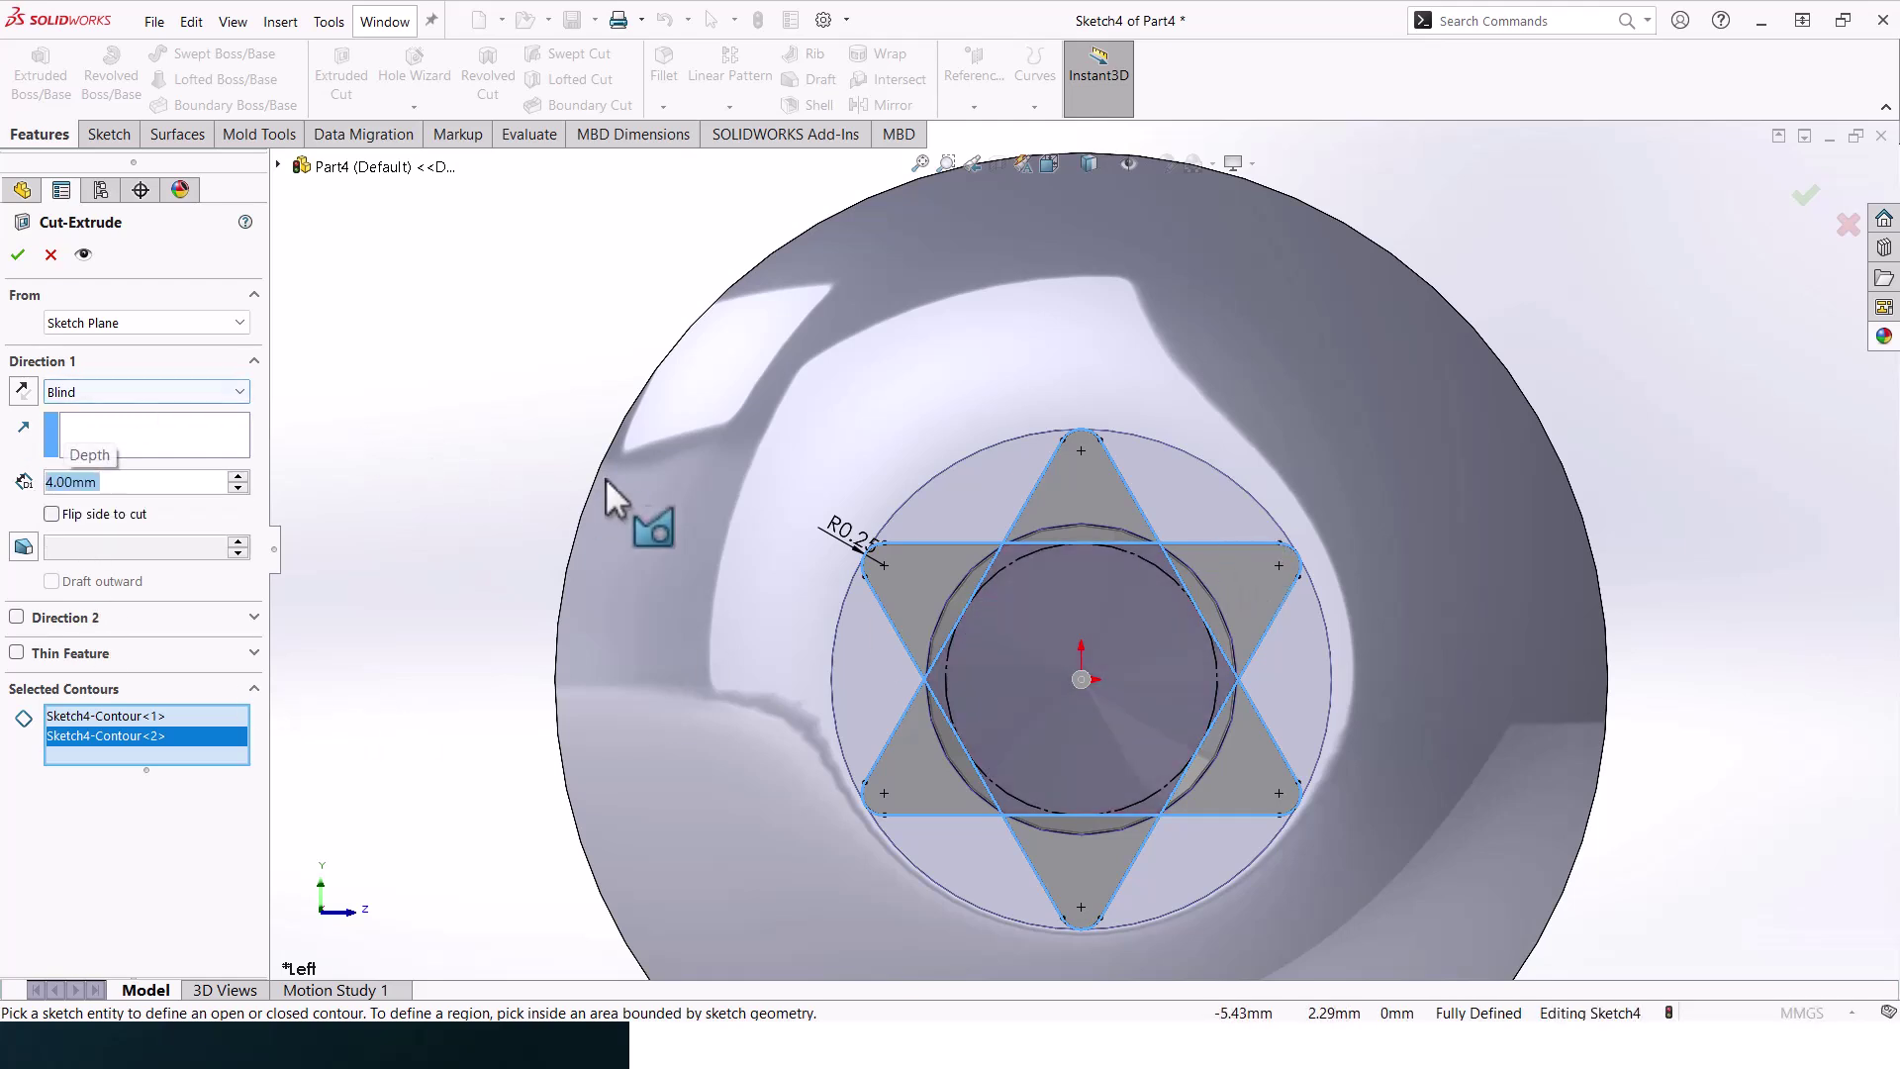
left_click(18, 254)
scroll(1287, 532, "up", 3)
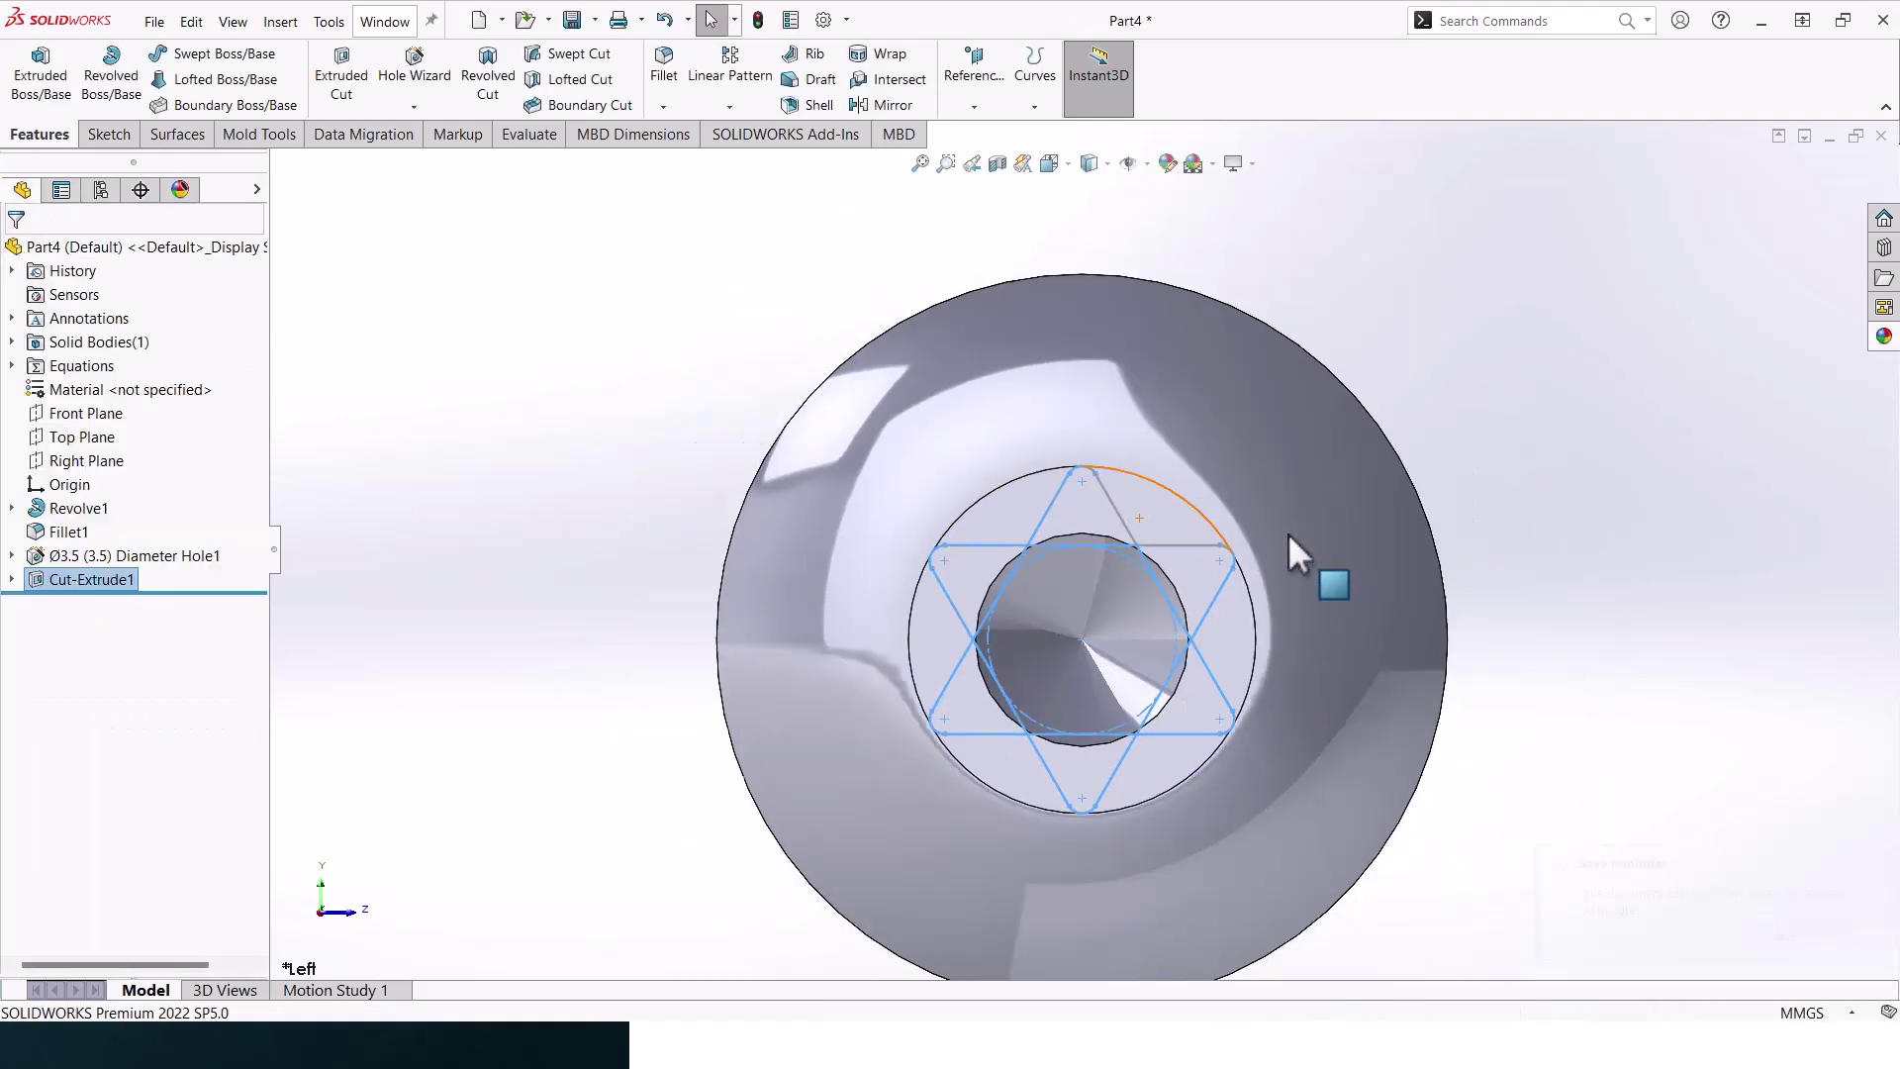
mouse_move(1253, 515)
middle_mouse_down()
mouse_move(1267, 418)
mouse_move(1222, 436)
mouse_move(1231, 450)
mouse_move(1244, 412)
mouse_move(1074, 349)
middle_mouse_up()
scroll(1263, 401, "down", 3)
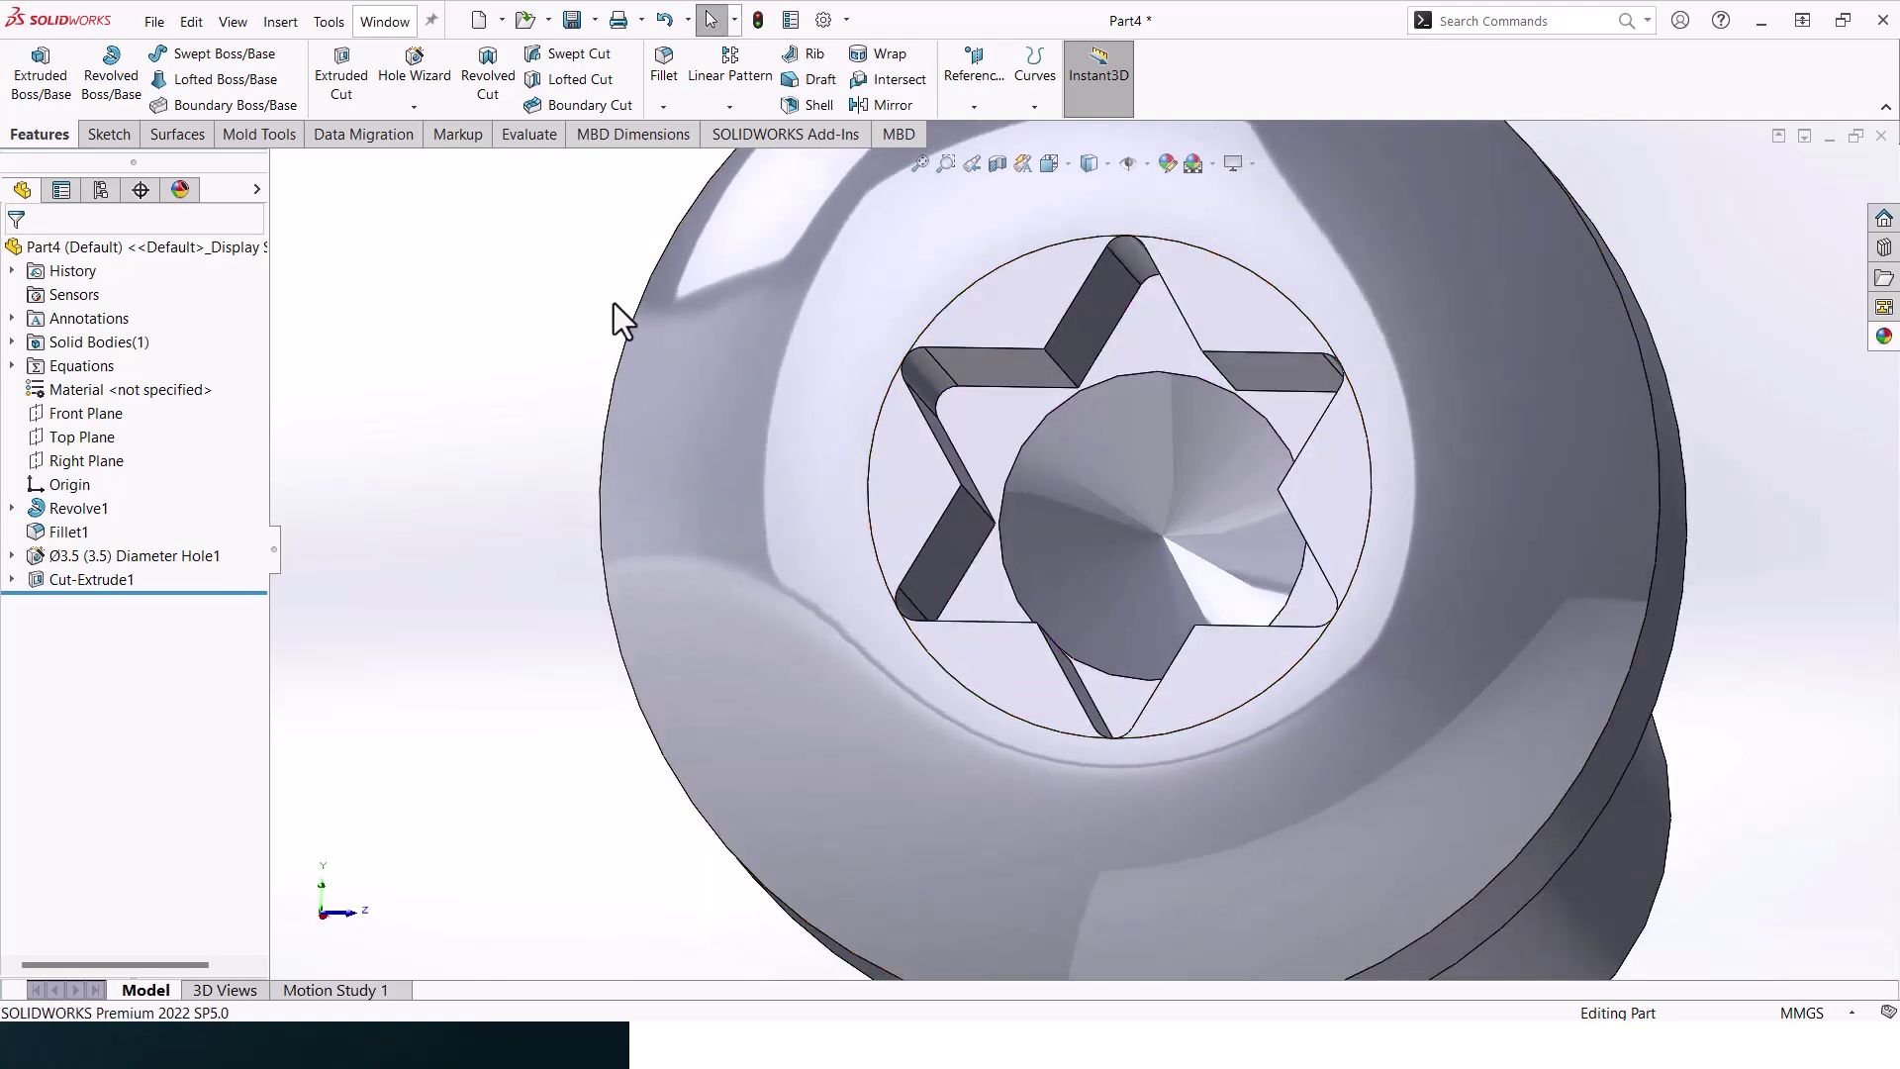
Fillet the six inner edges of the star recess with a 0.125 mm radius
left_click(683, 89)
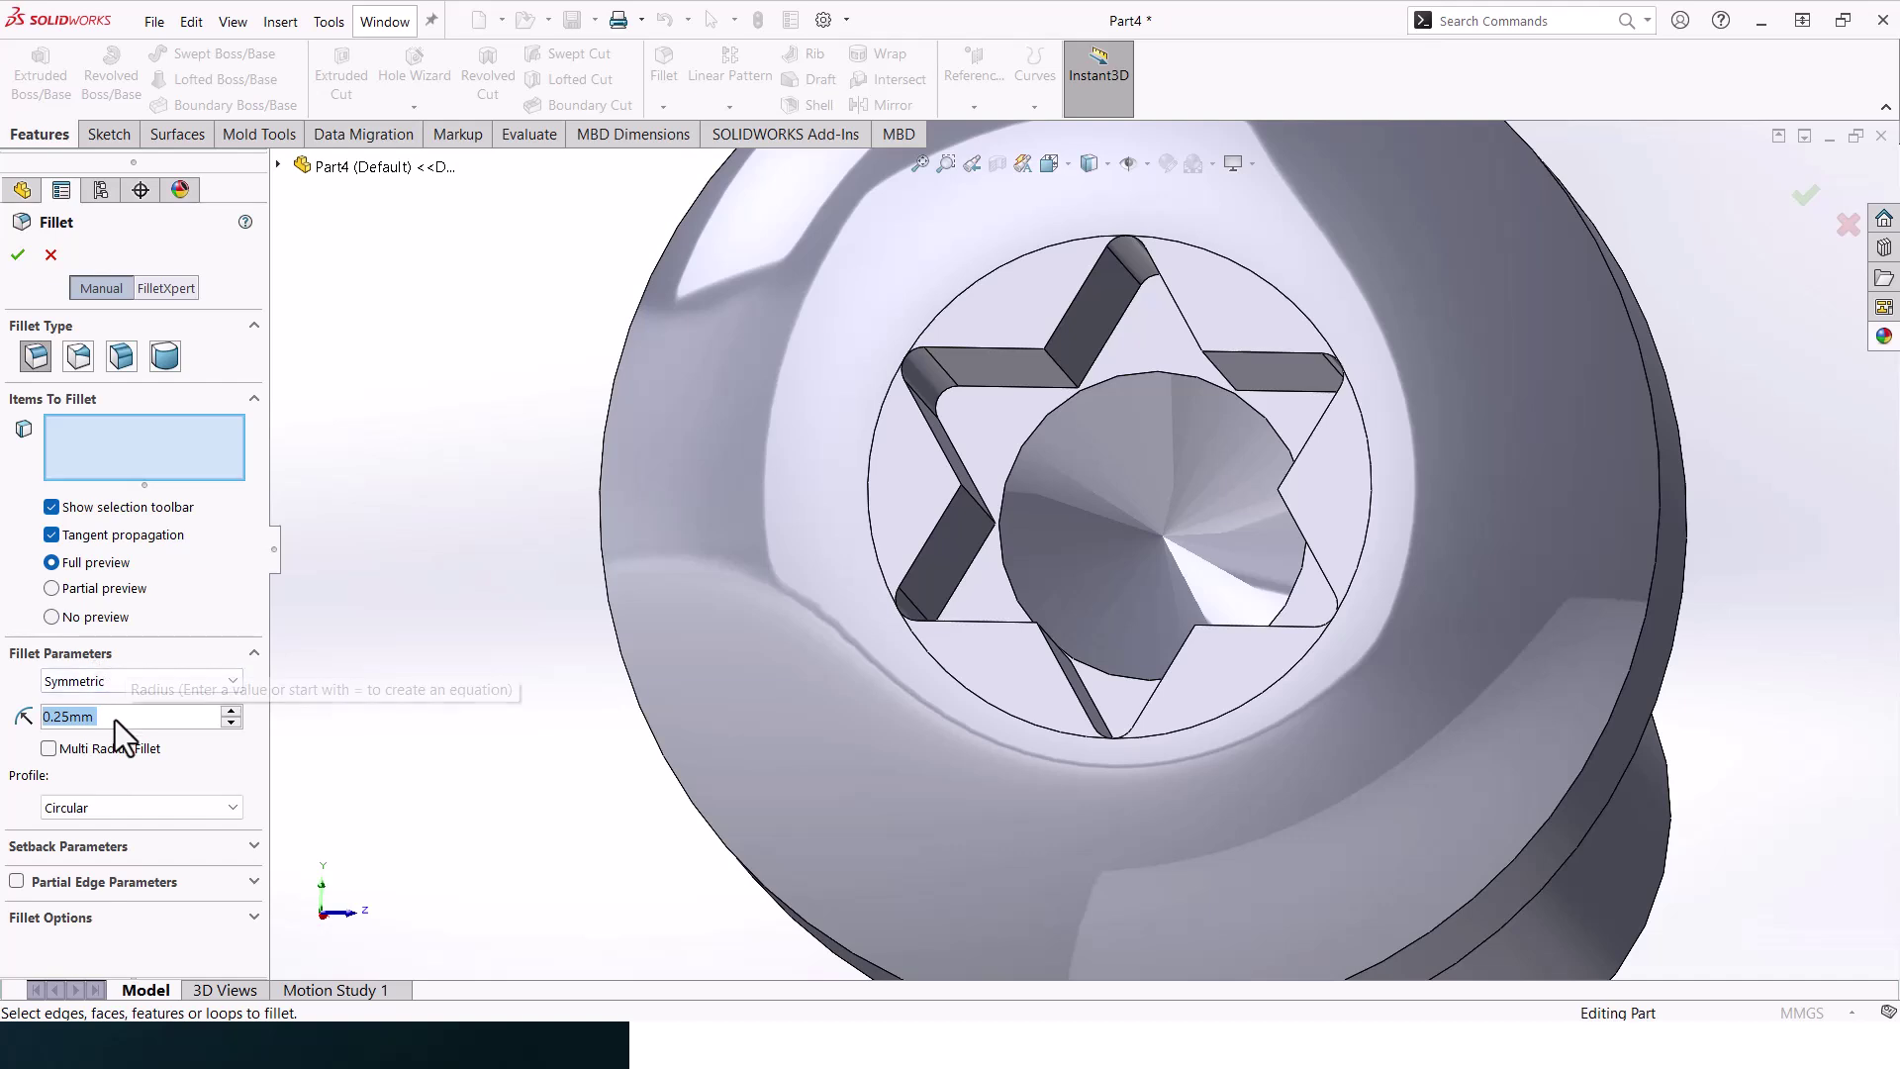
type("0.125")
key("Return")
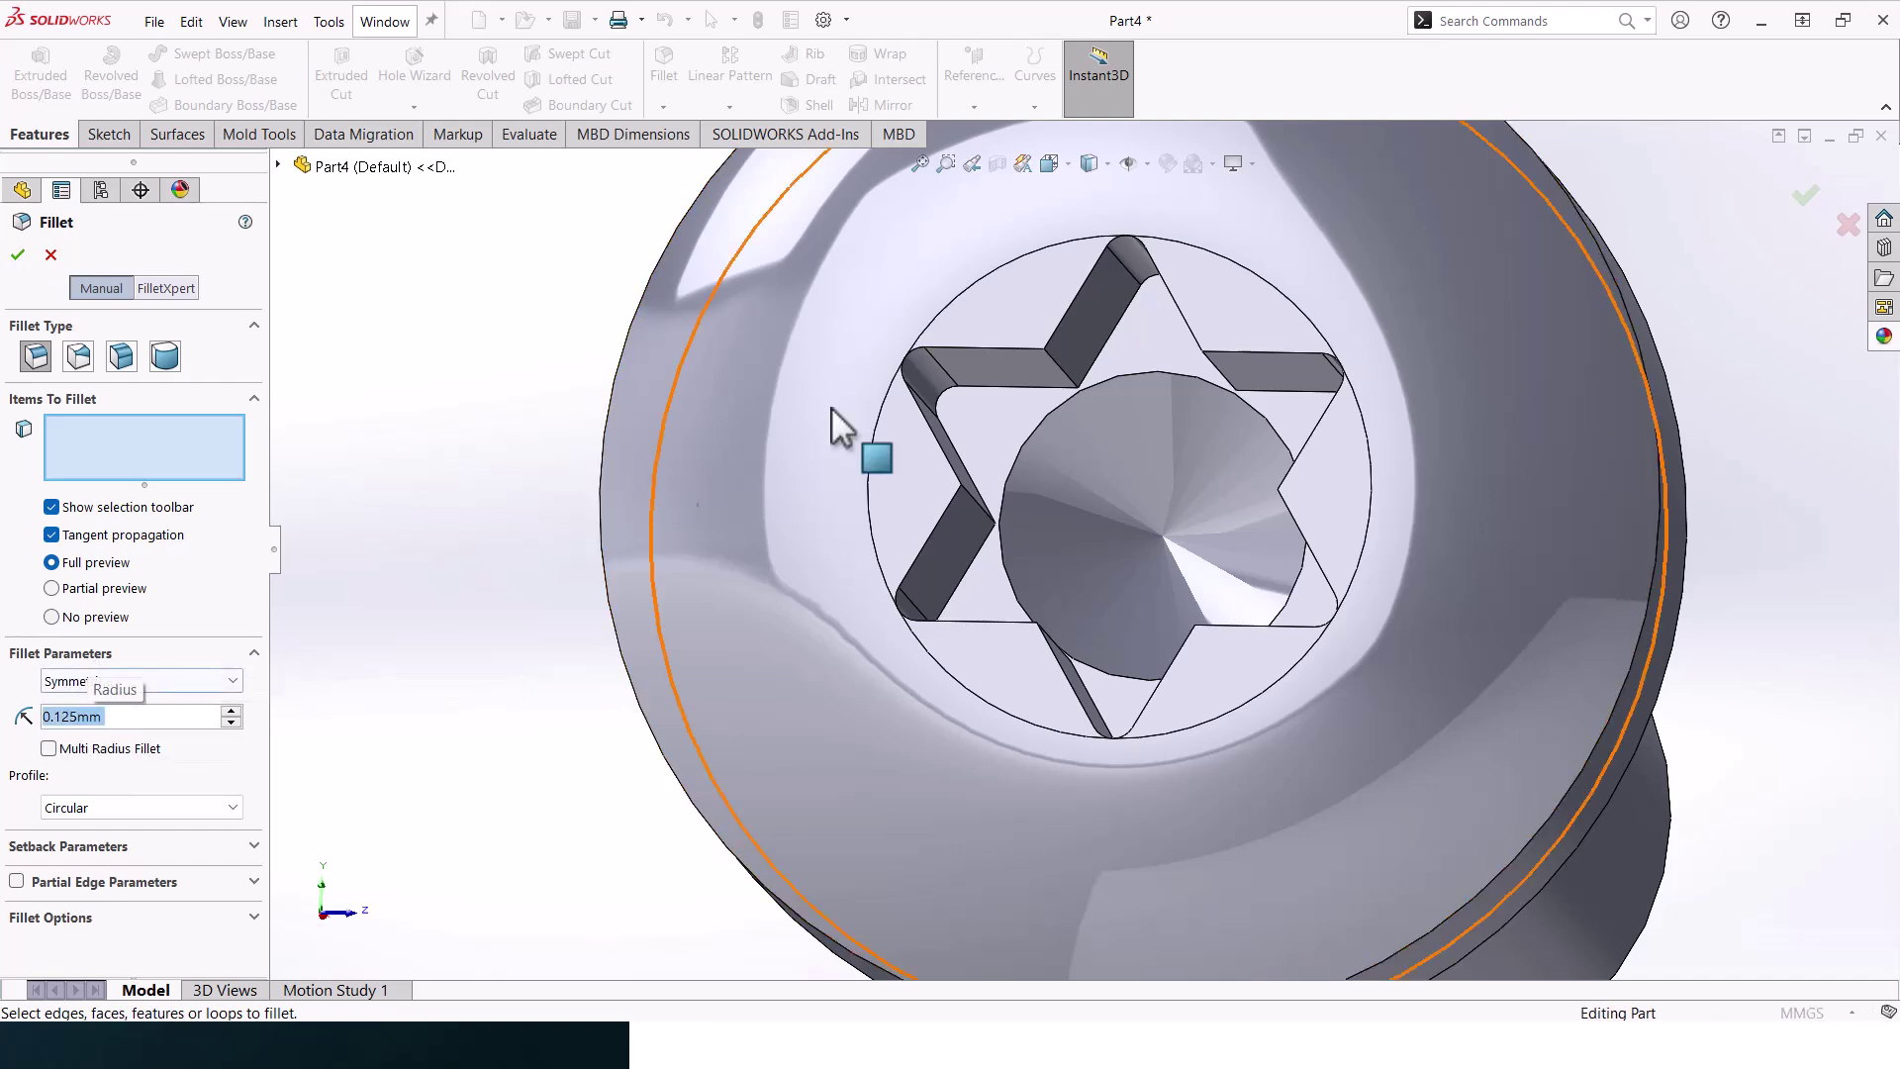
left_click(1065, 377)
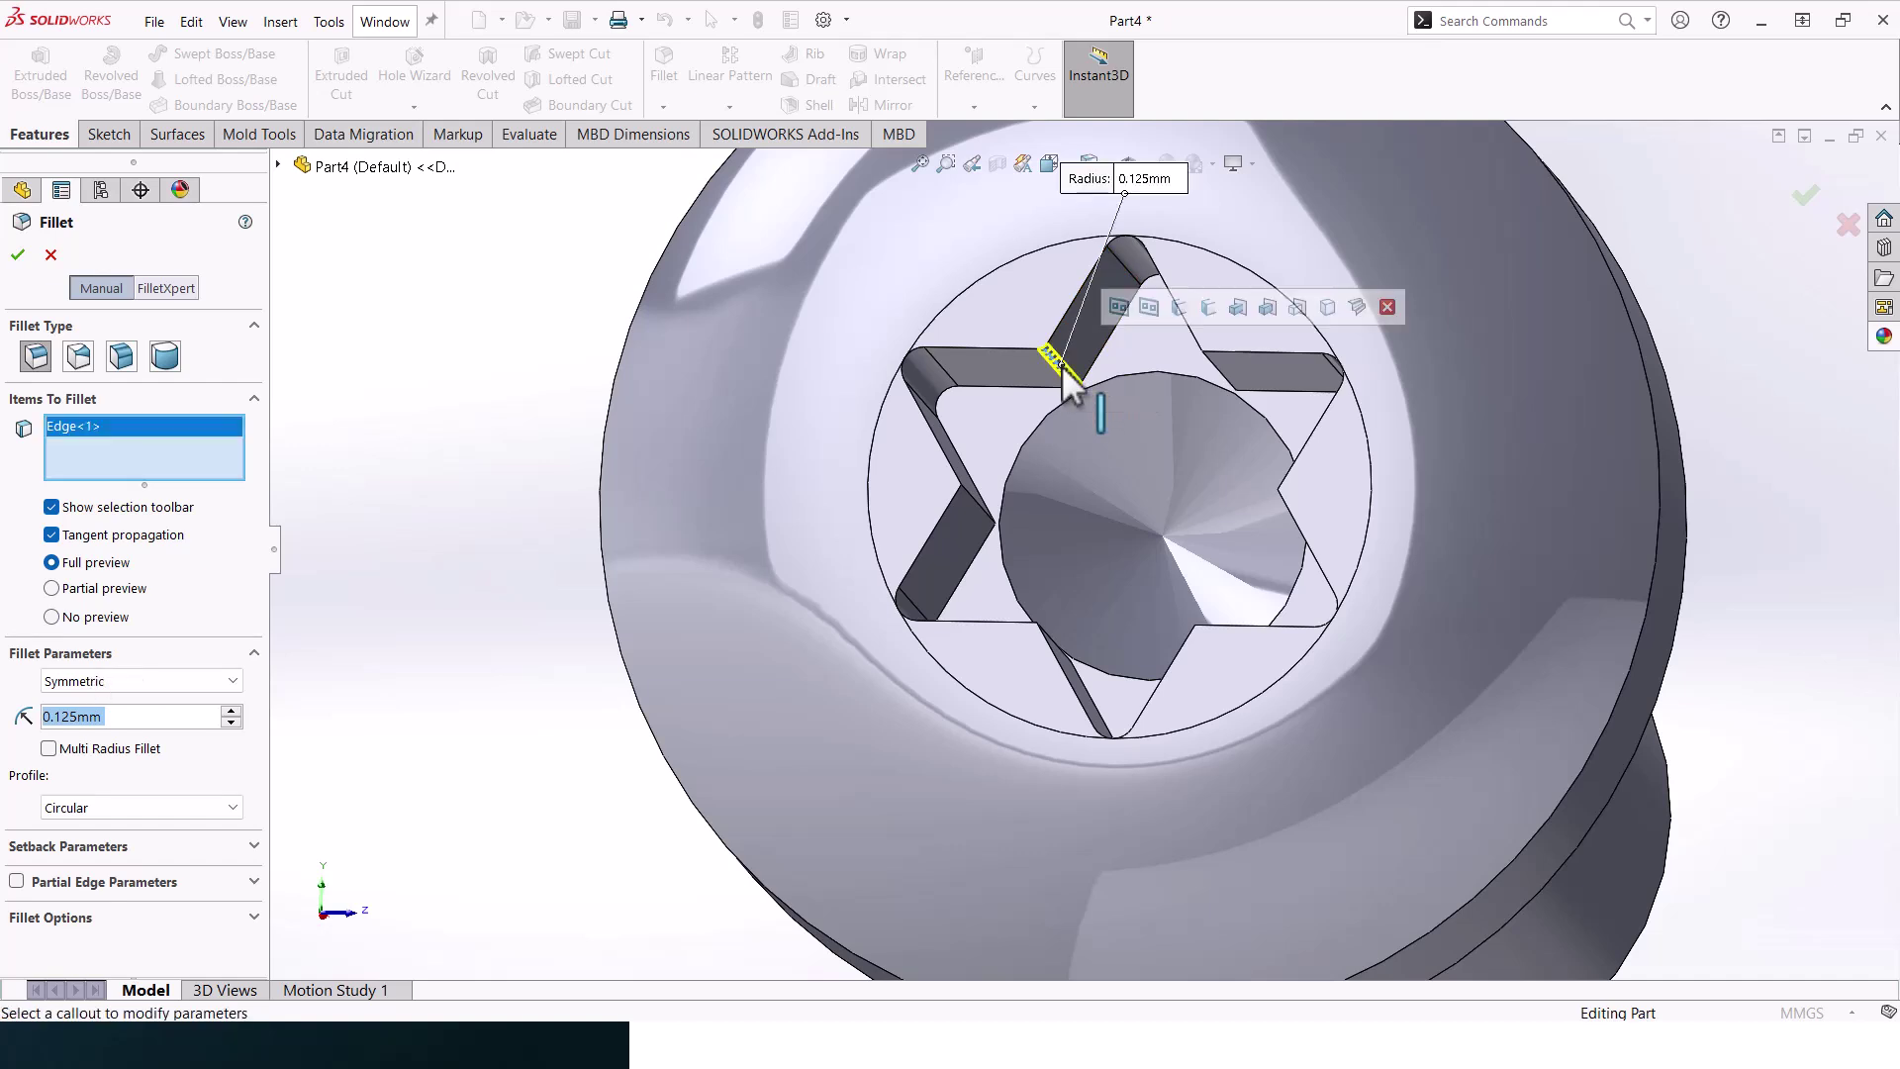
left_click(1172, 306)
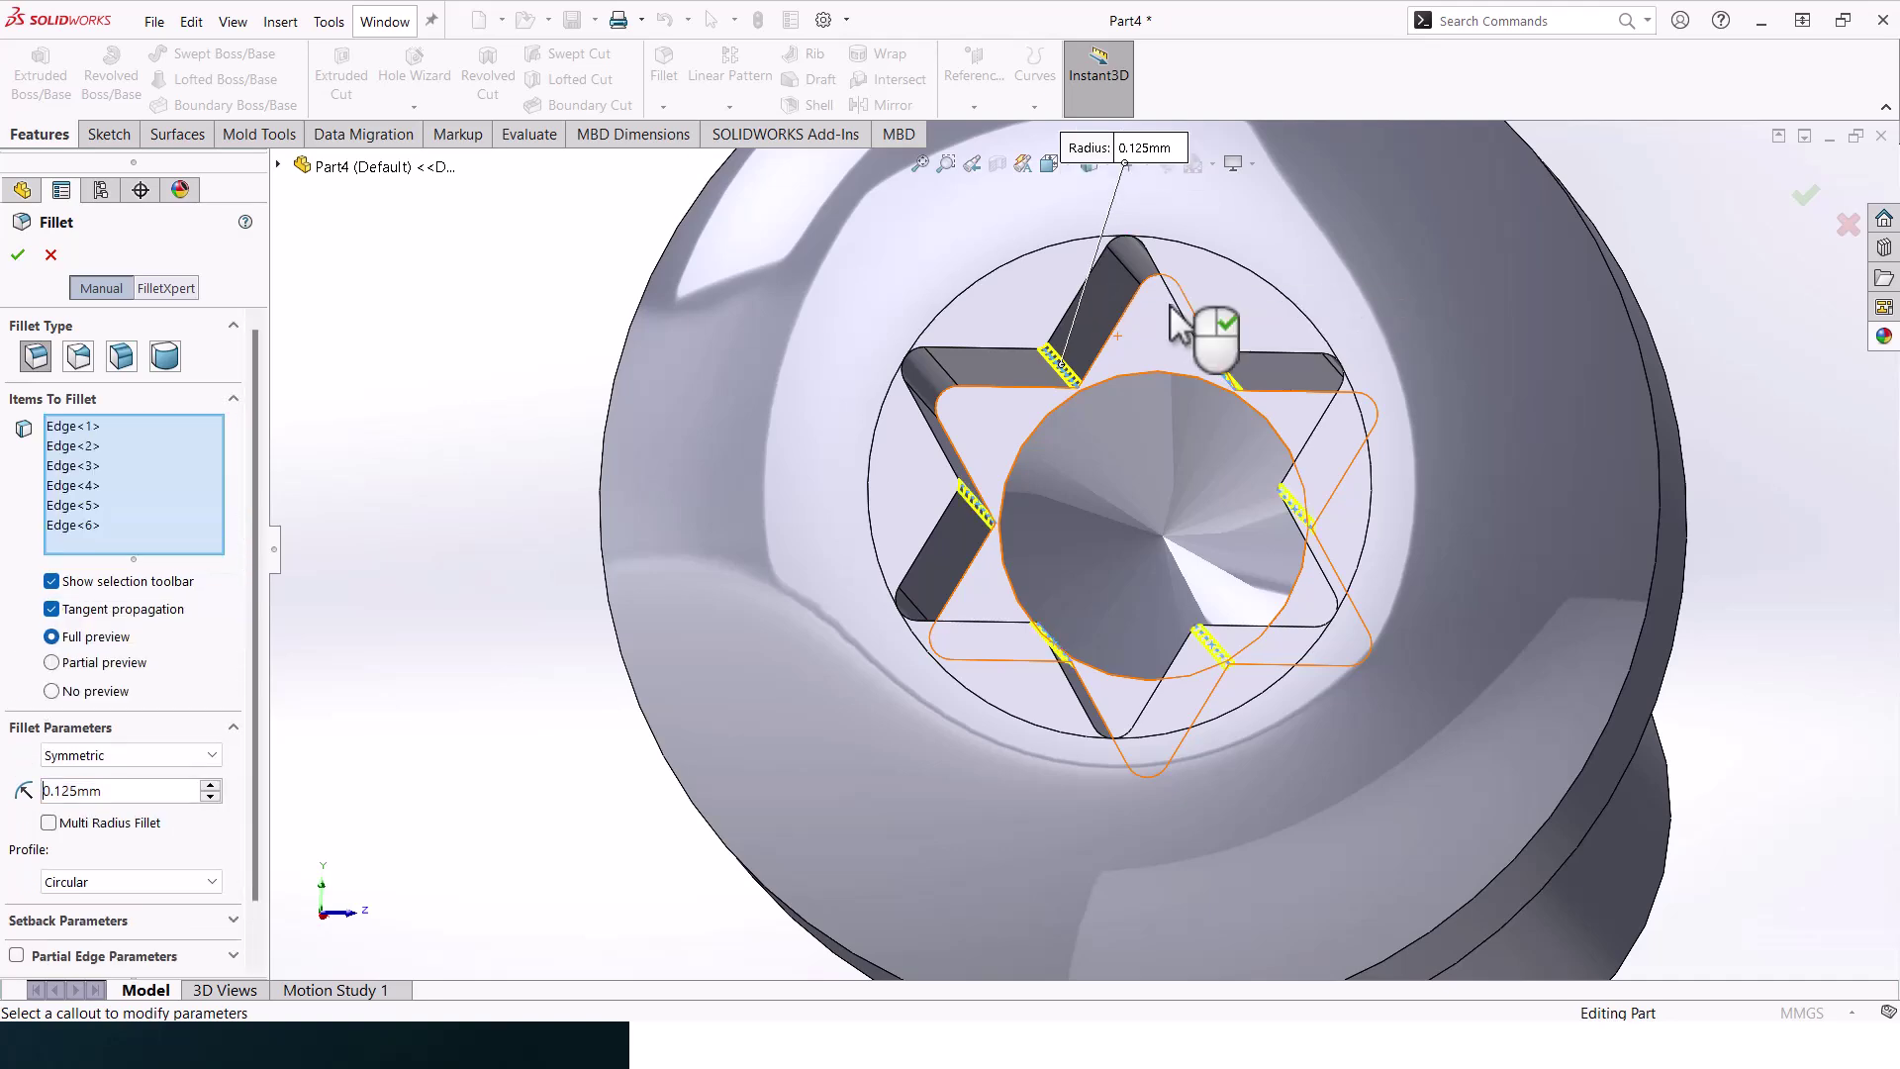
left_click(17, 254)
middle_click_drag(1000, 427, 1099, 473)
scroll(1000, 428, "down", 3)
Sketch a circle centred at the origin on the screw head face, viewed normal to it
left_click(1173, 435)
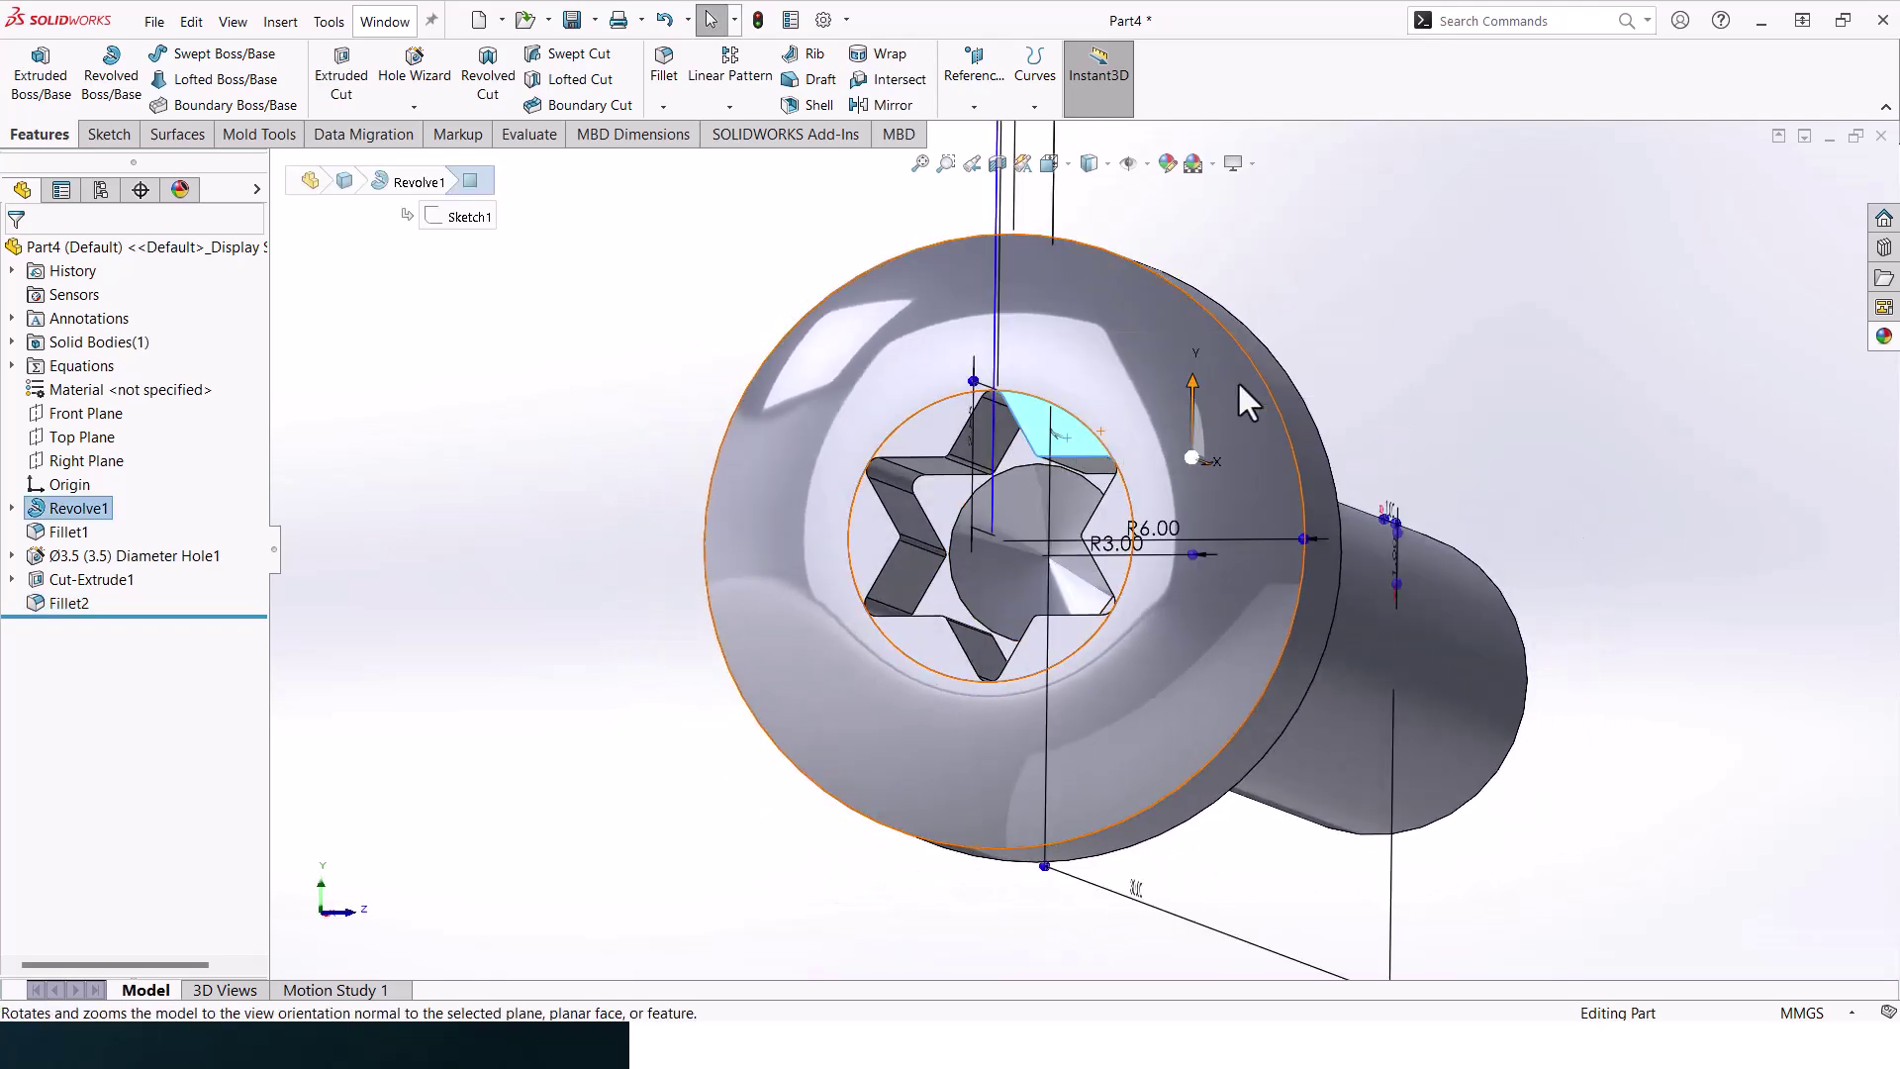
left_click(1238, 380)
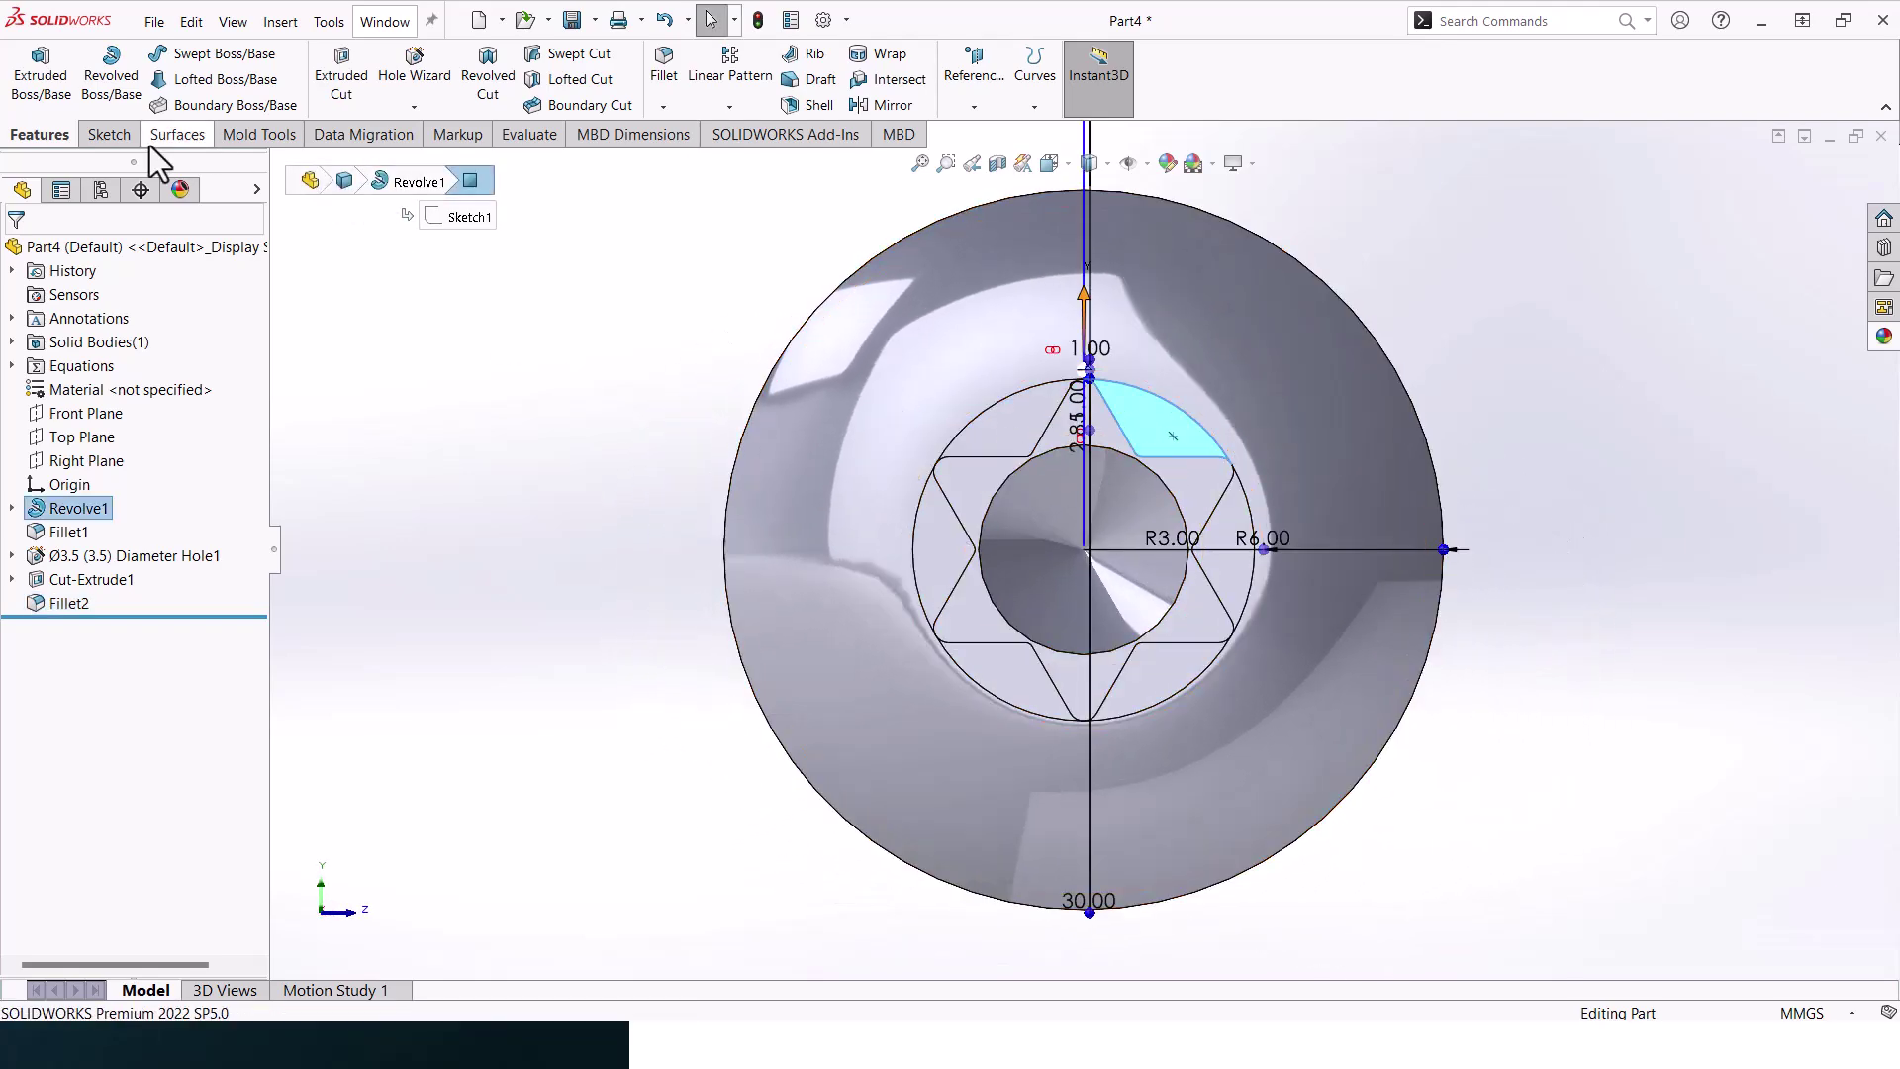
left_click(122, 140)
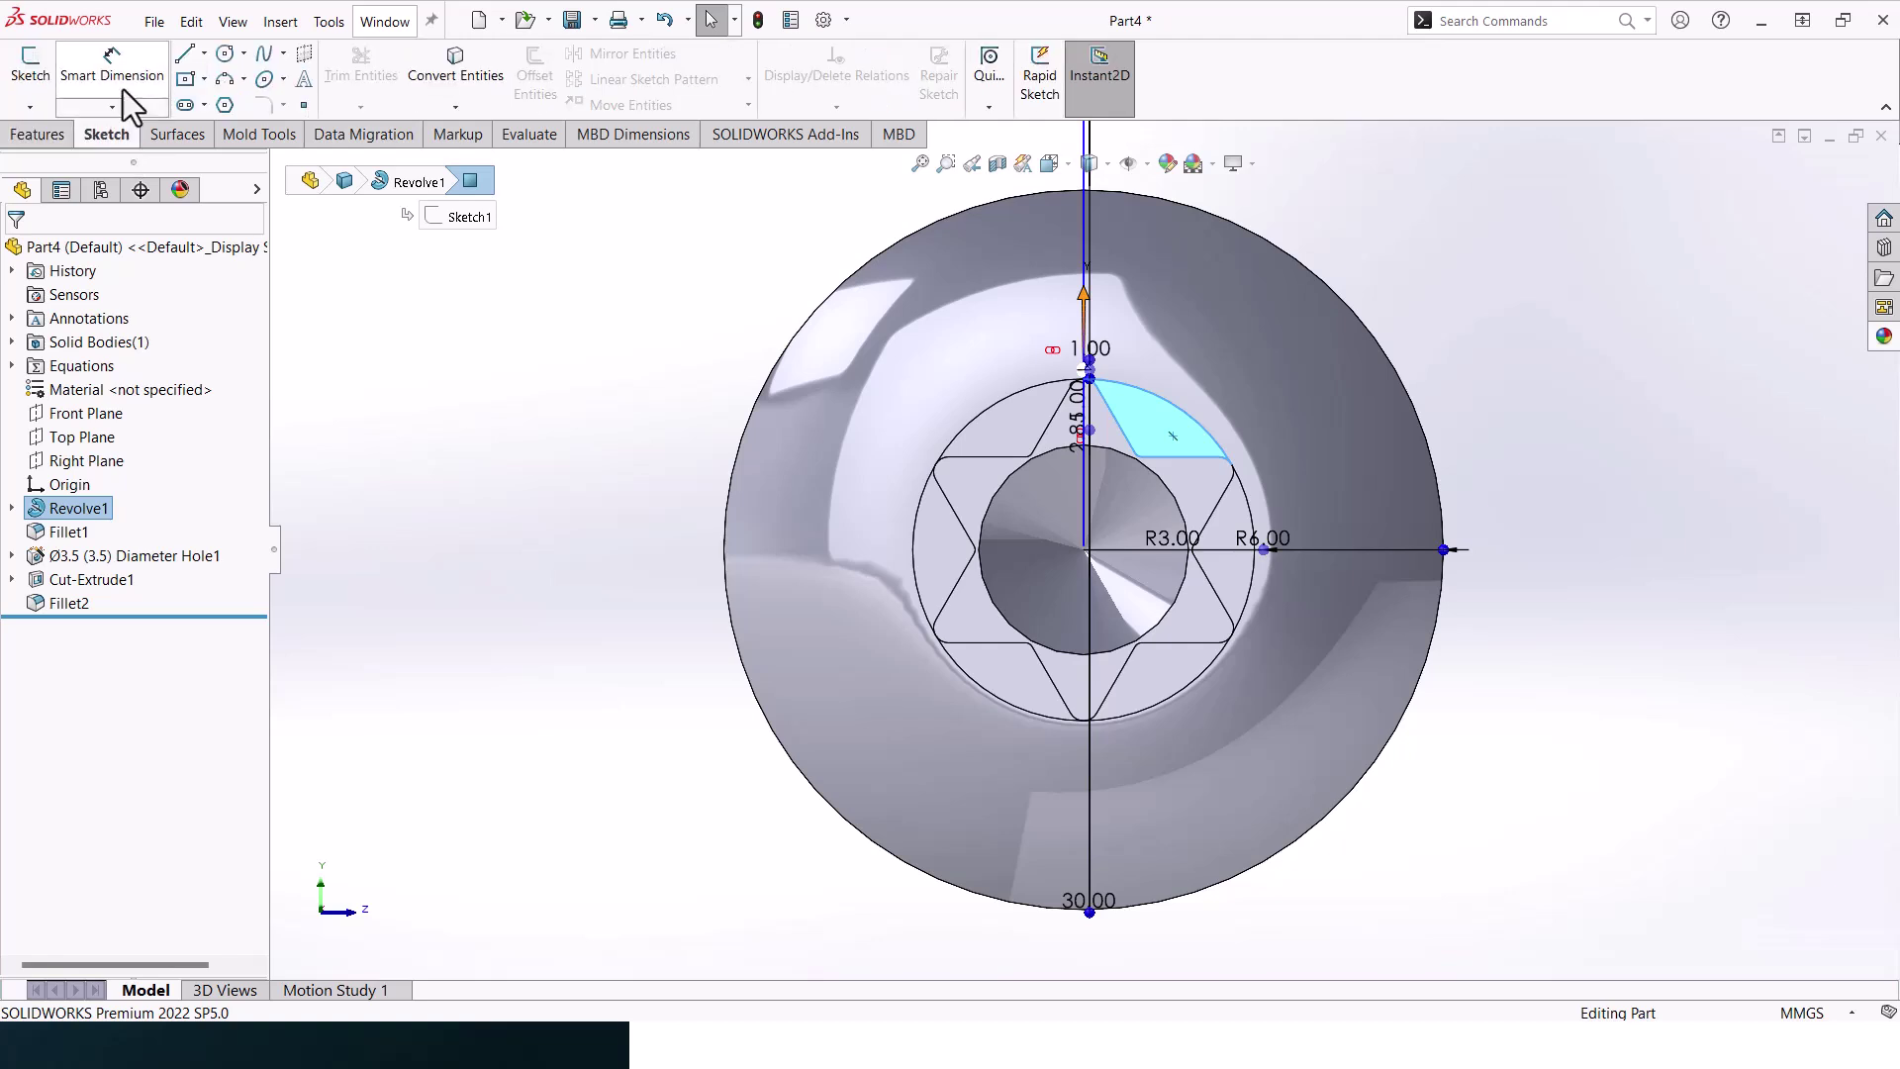
left_click(227, 57)
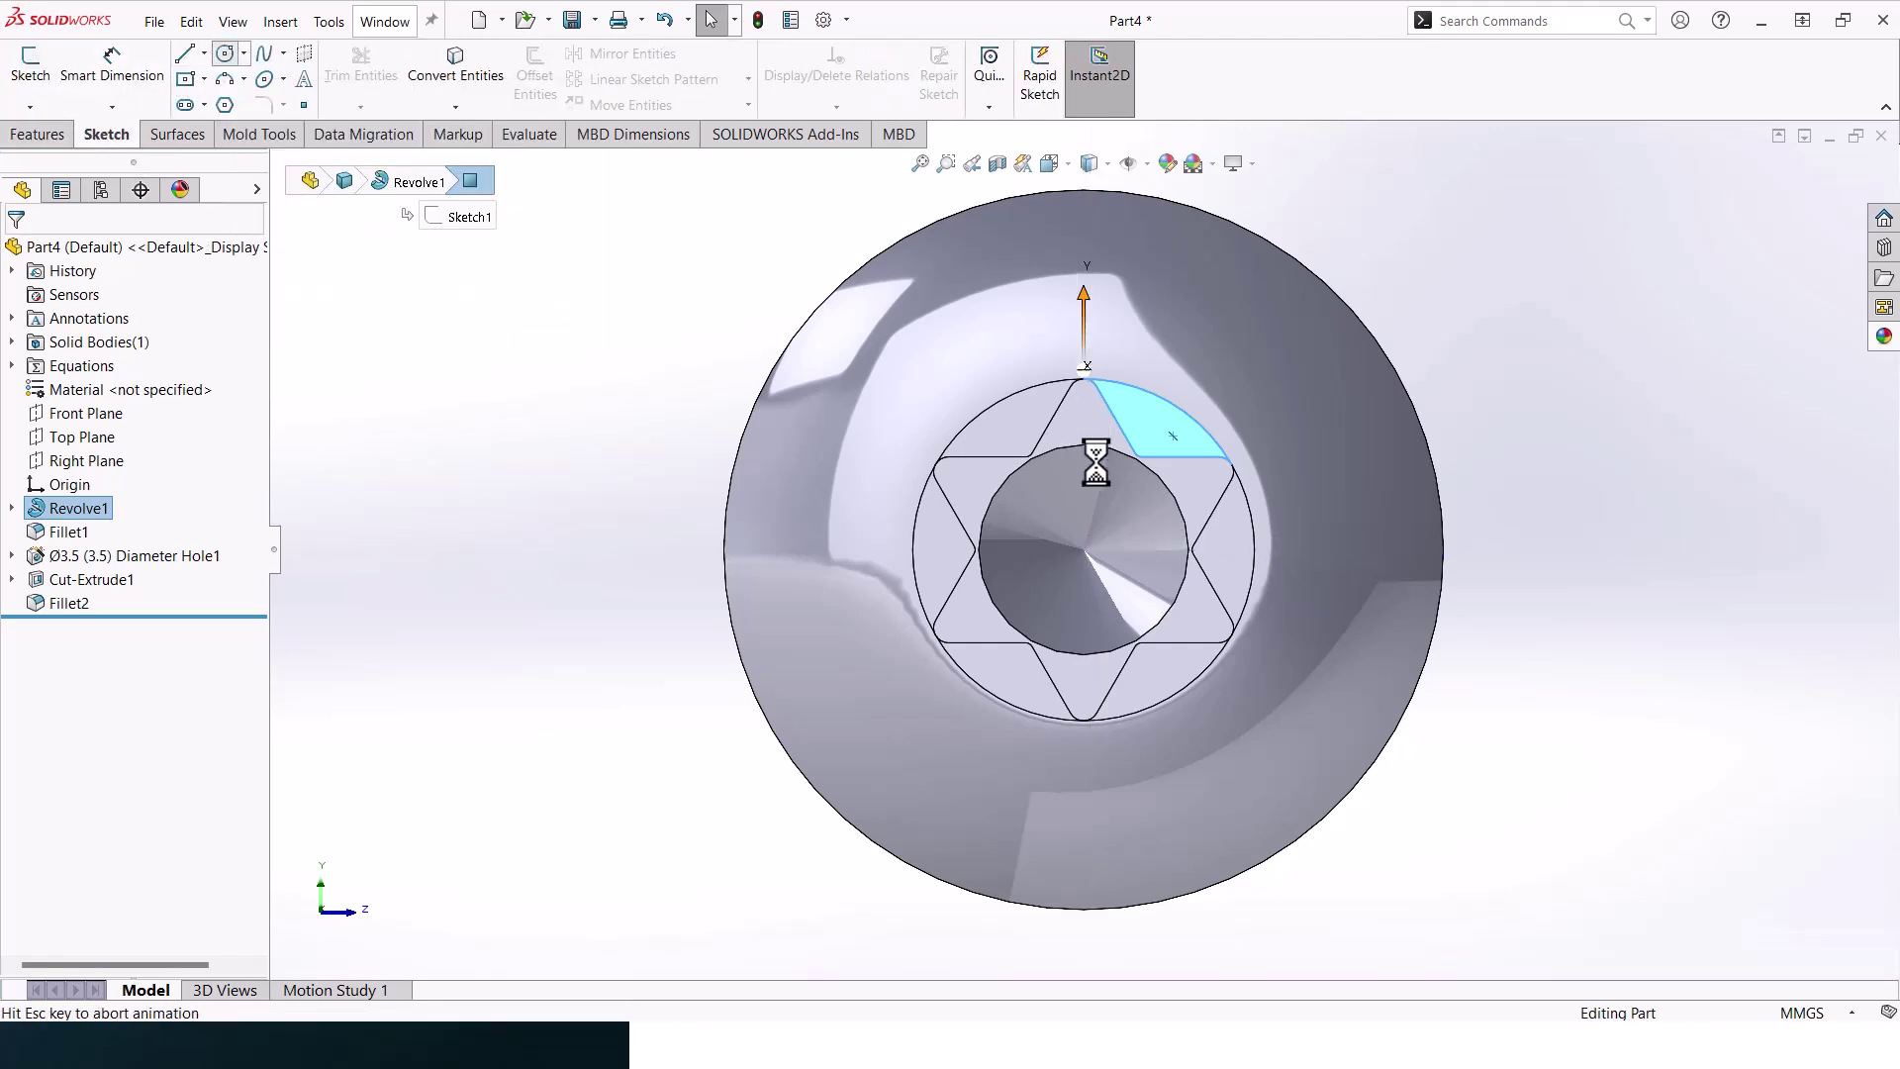
left_click(1086, 551)
left_click(1168, 401)
key("Escape")
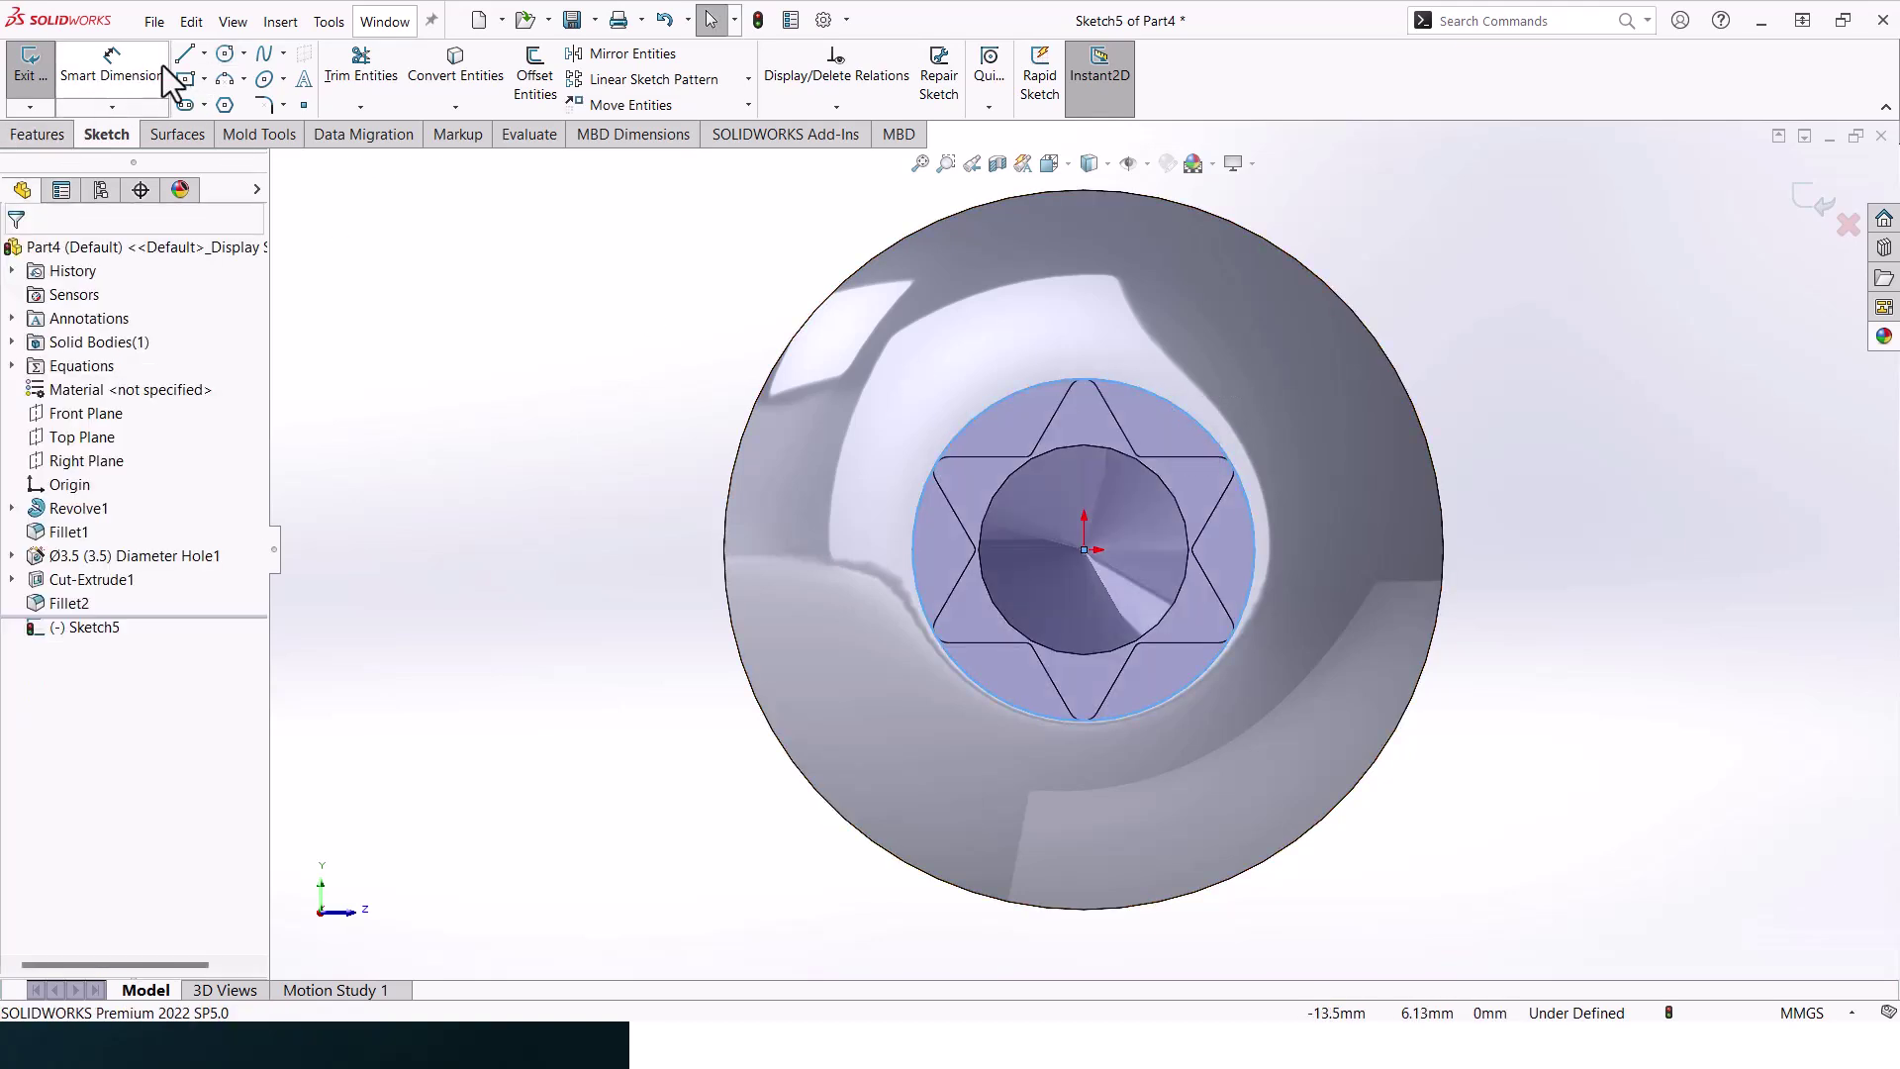
Make the circle coradial with the star socket's outer edge so it is fully defined
left_click_drag(1172, 412, 1185, 426)
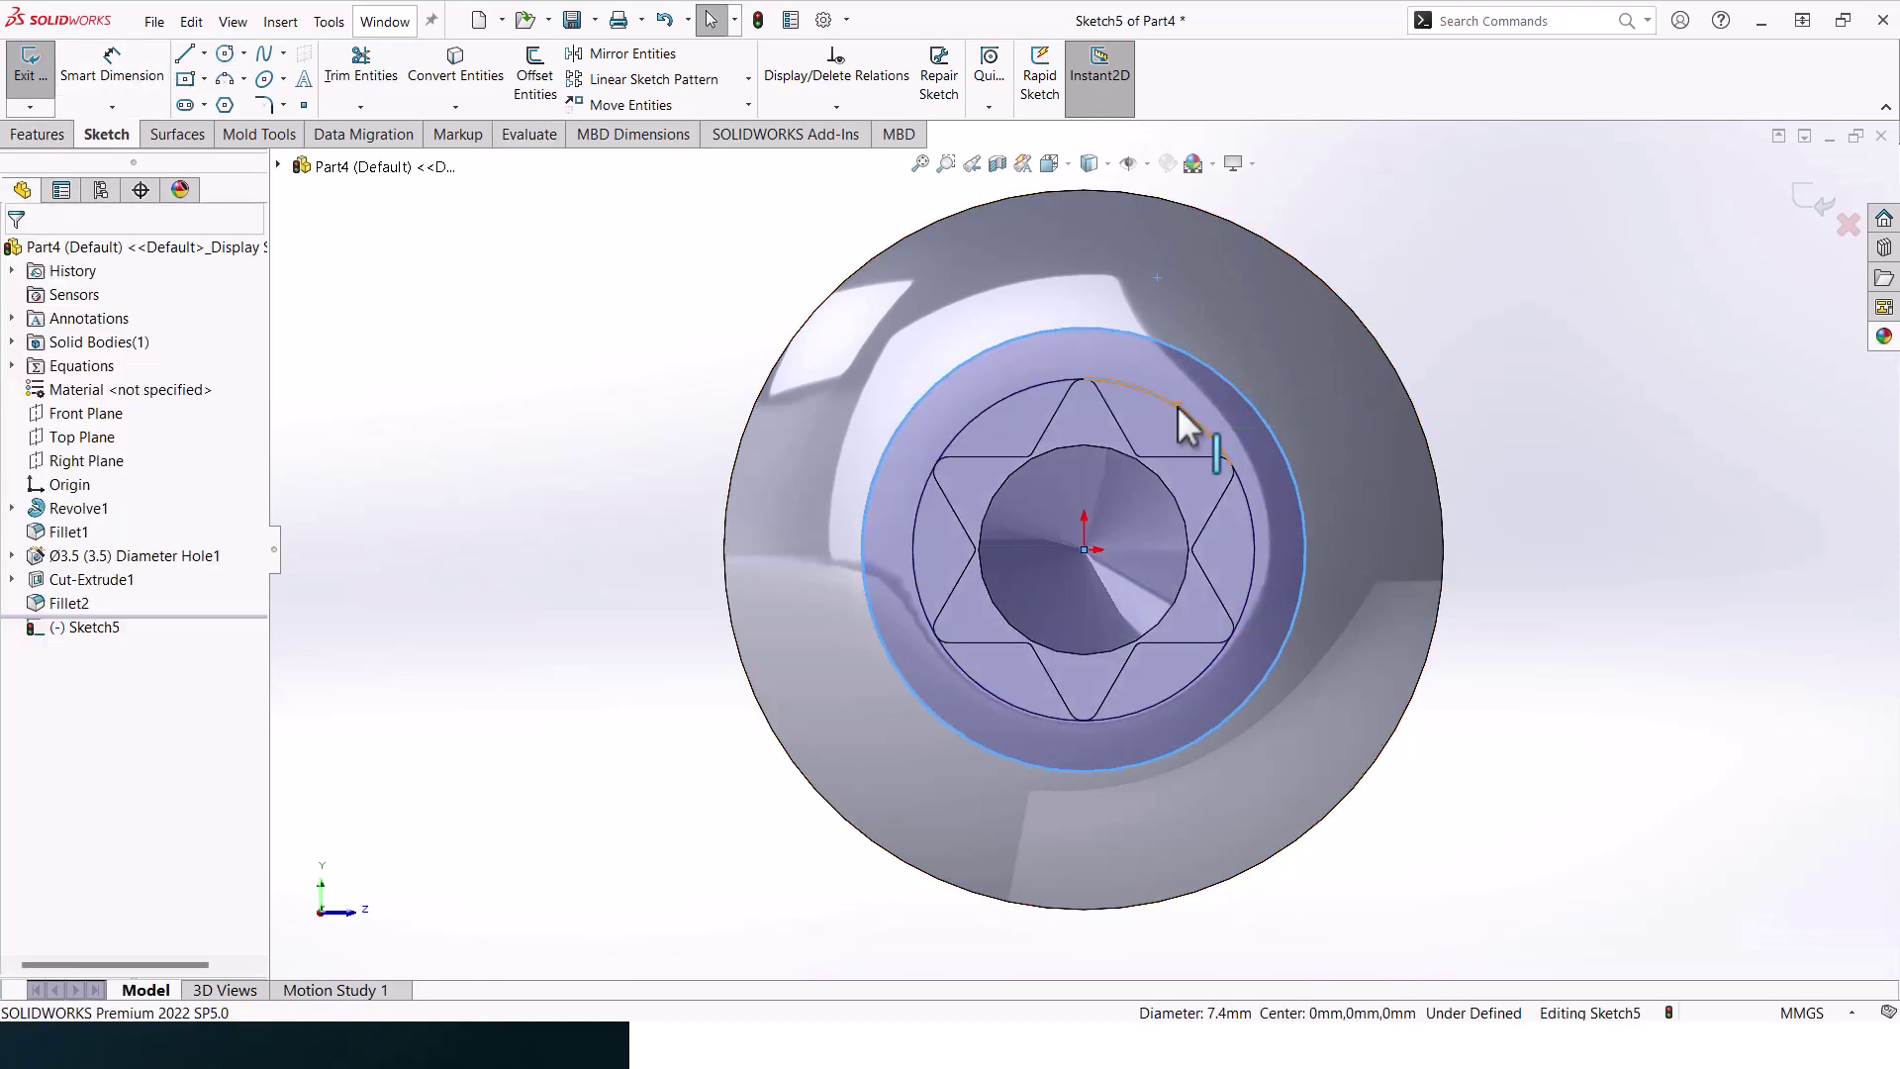
left_click(1184, 426, "ctrl")
left_click(55, 598)
left_click(388, 450)
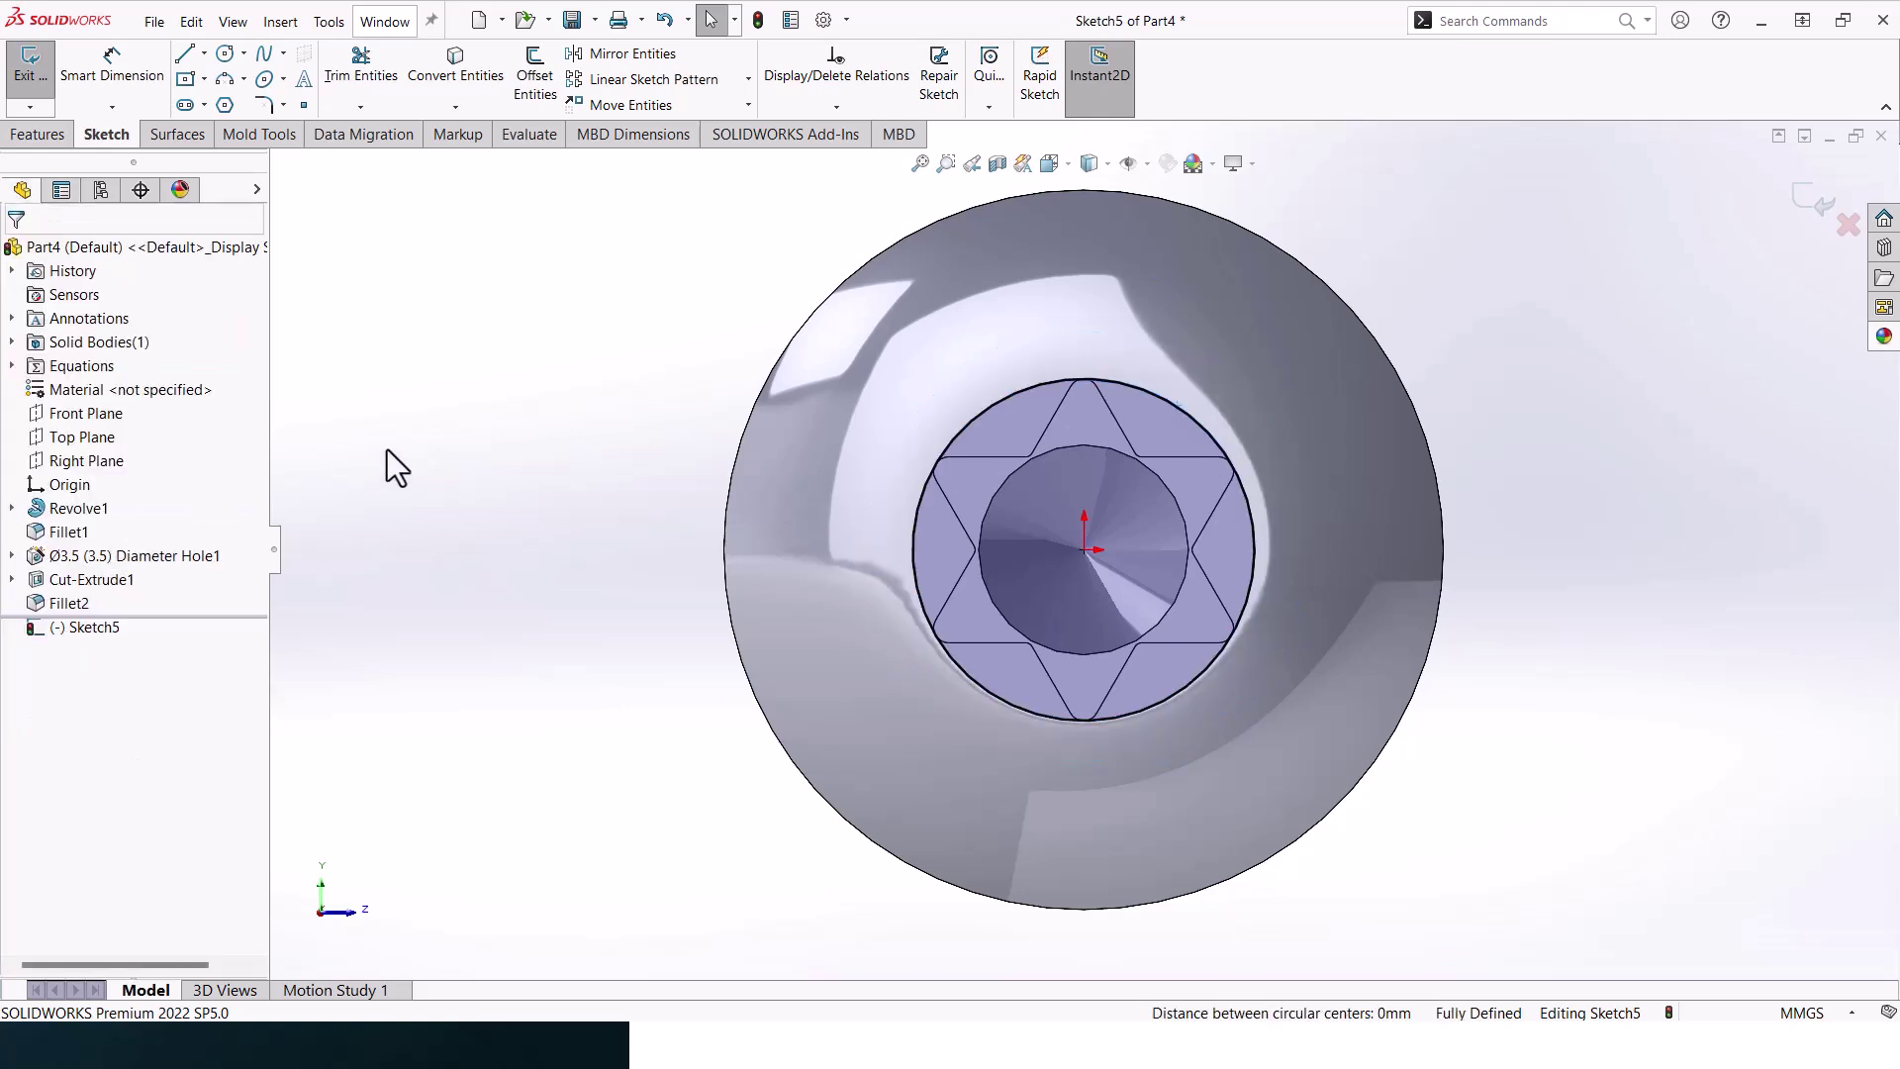
left_click(37, 134)
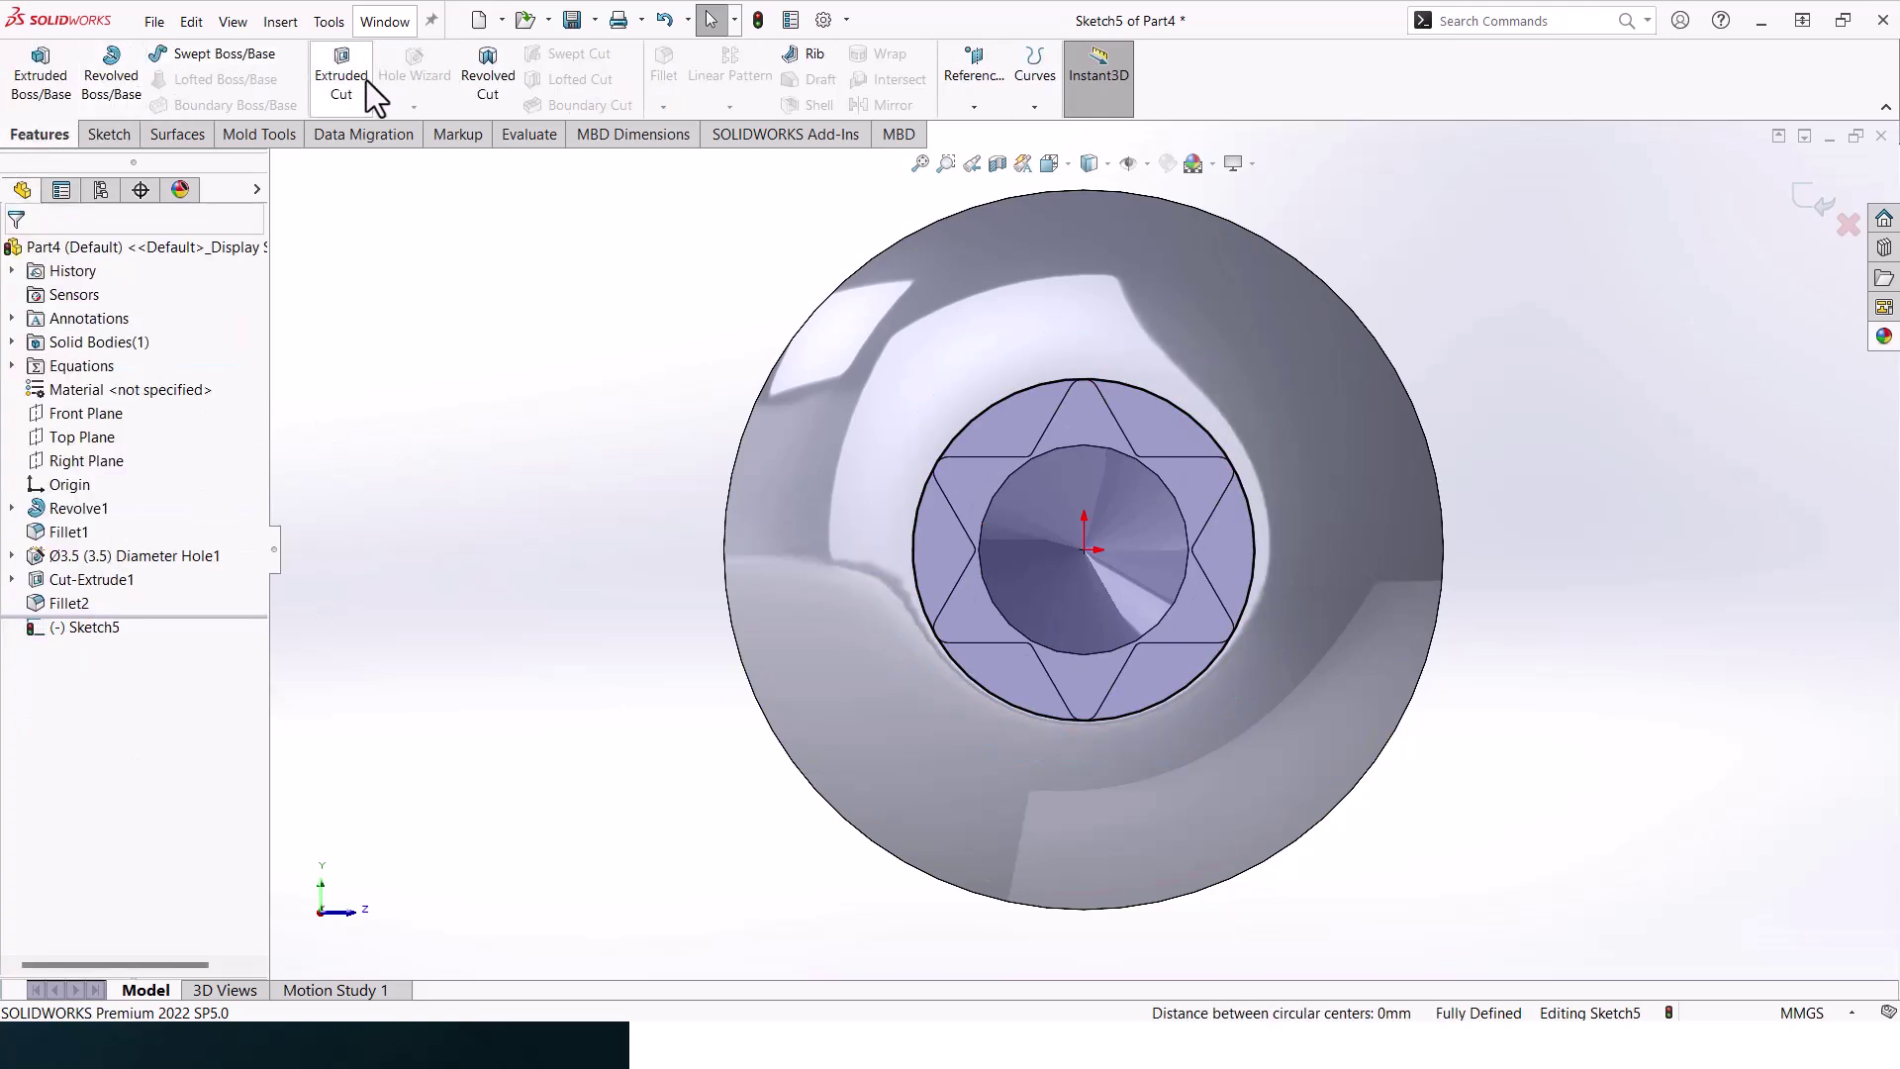
Extrude-cut Sketch5's circle 4 mm deep, blind, with a 50° draft into the head
left_click(341, 78)
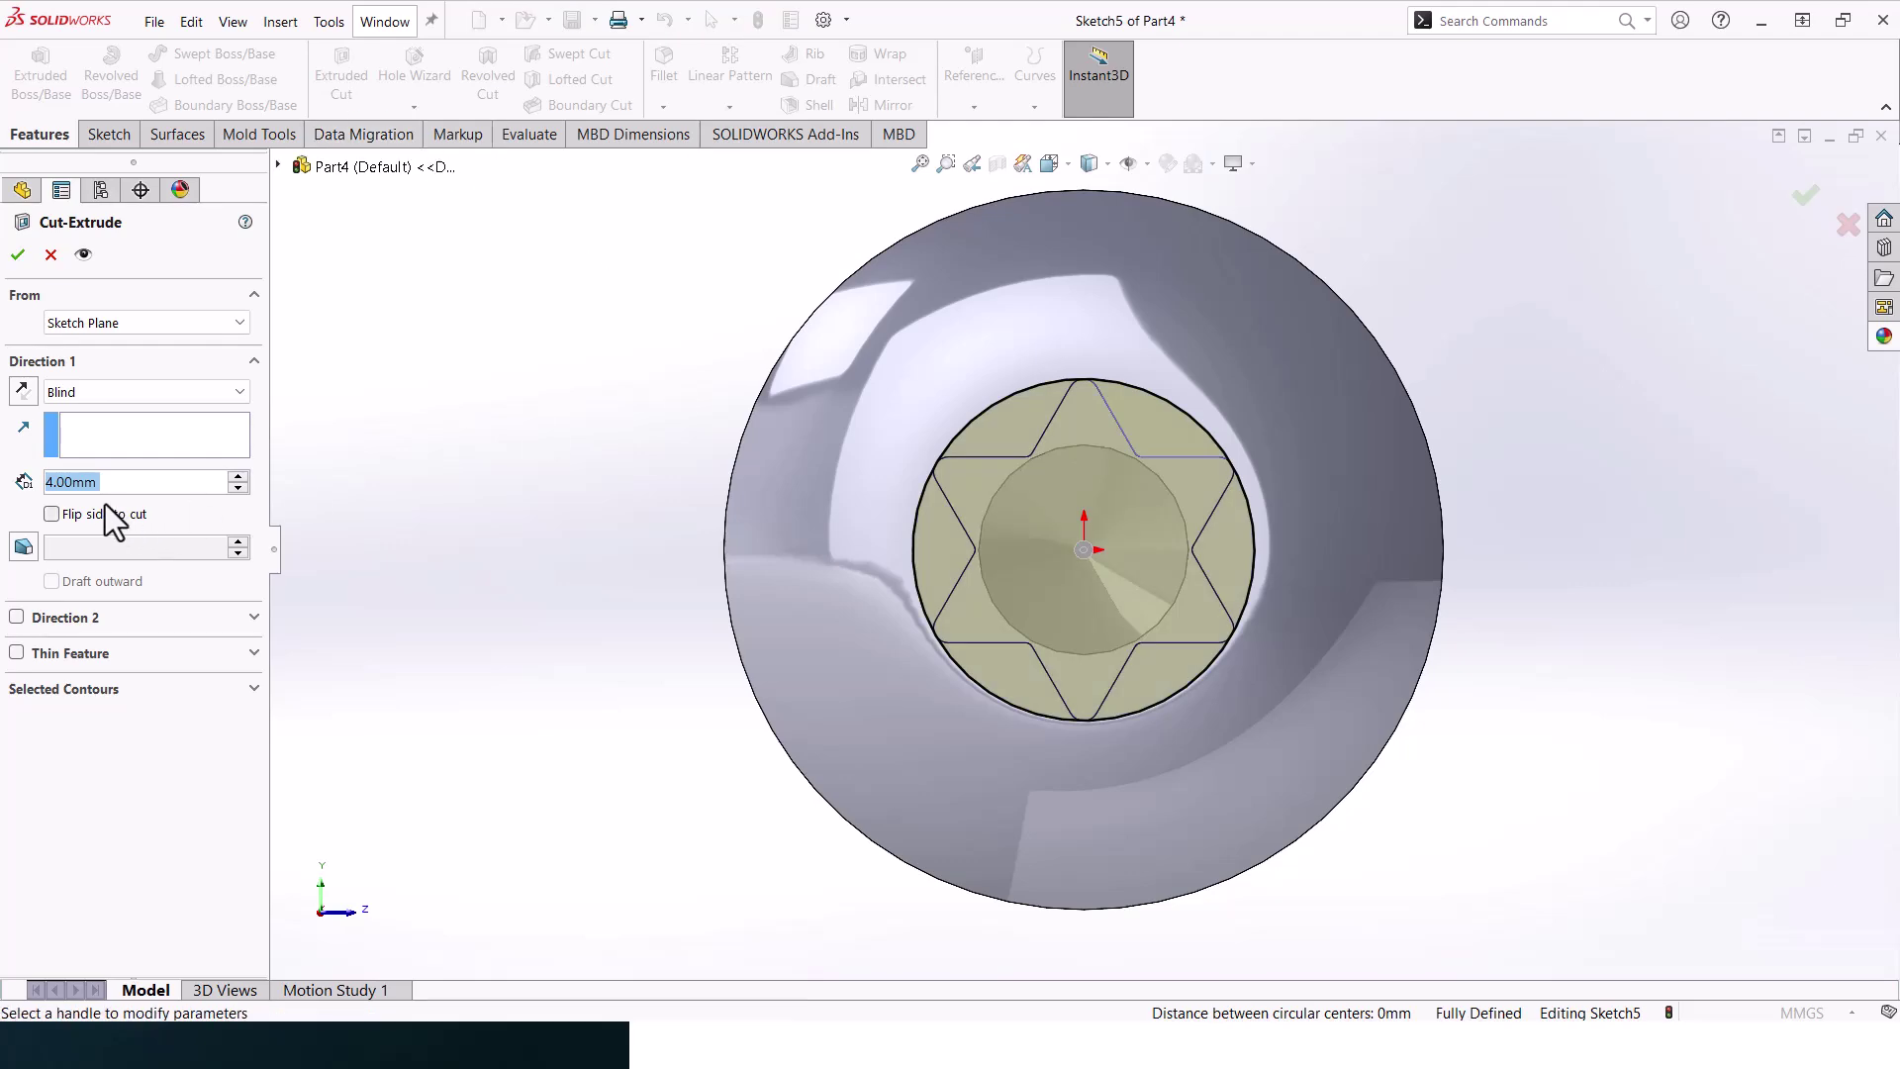
left_click(26, 547)
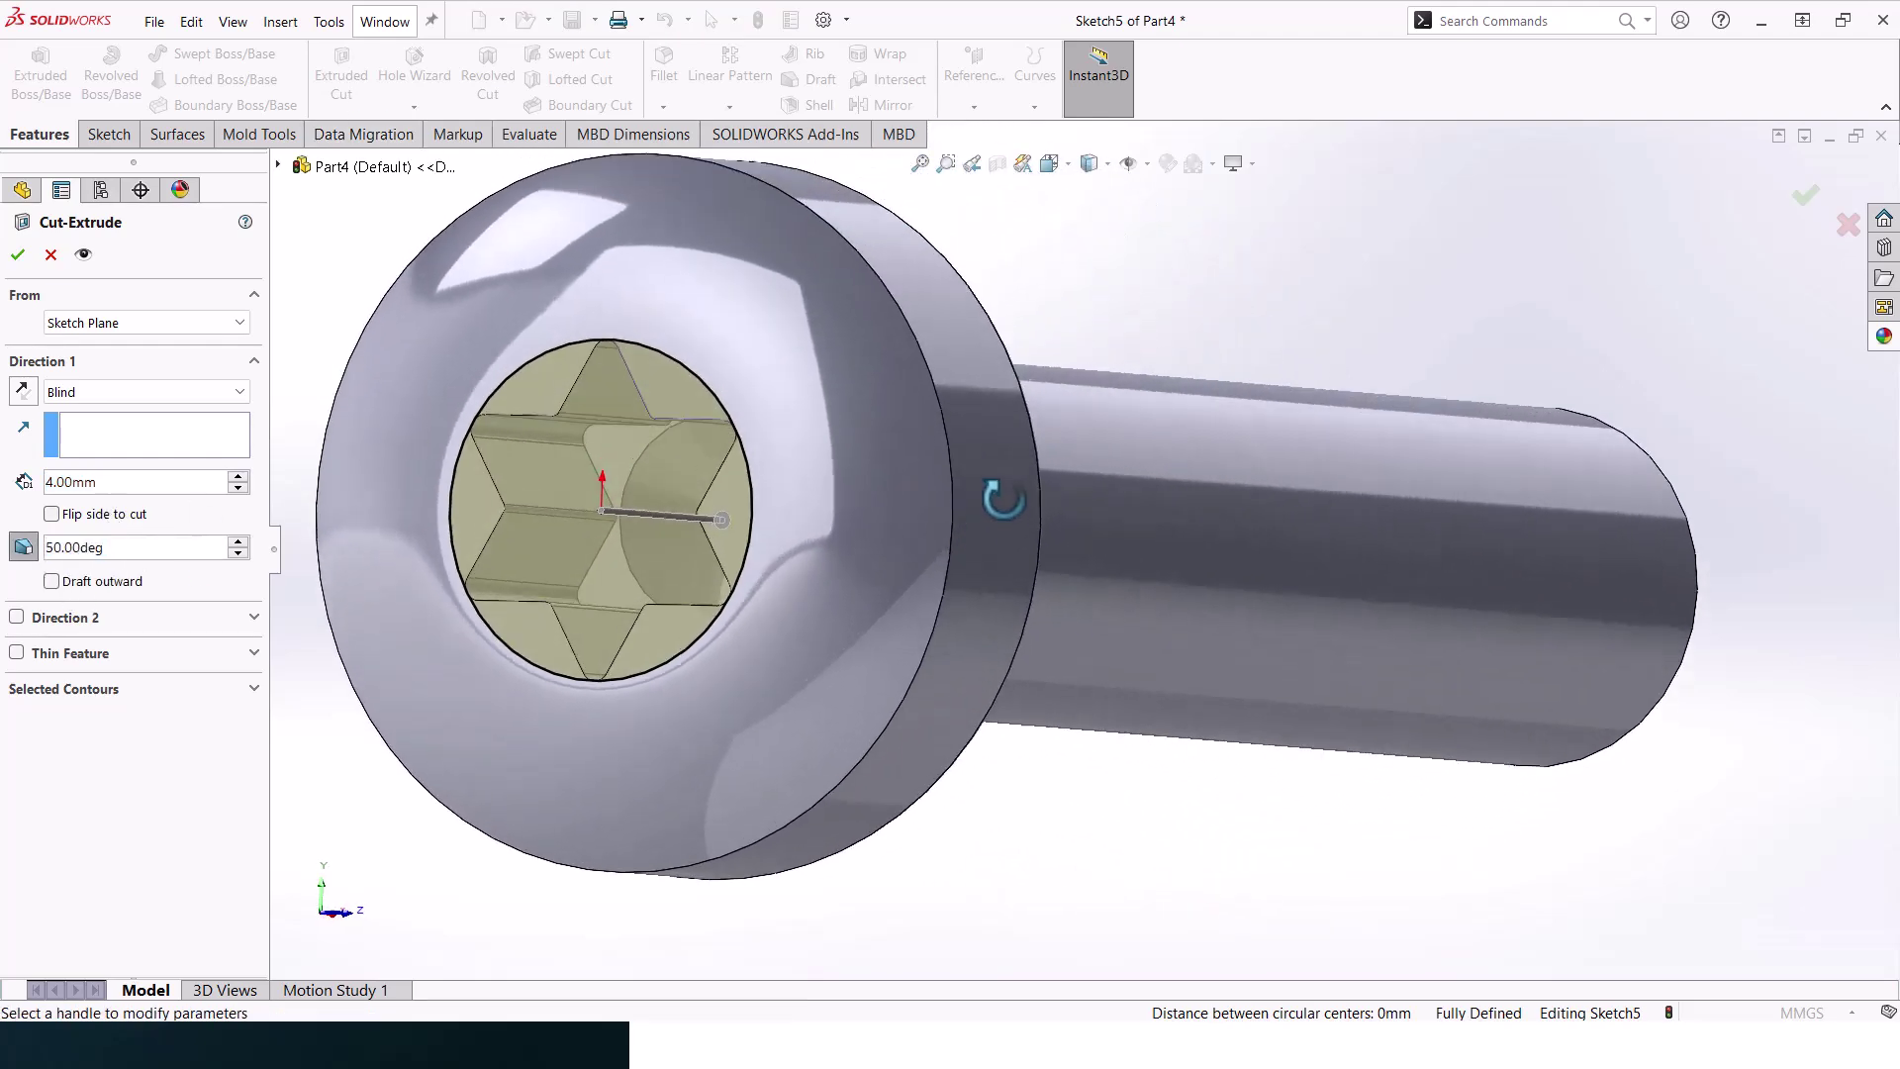
left_click(117, 546)
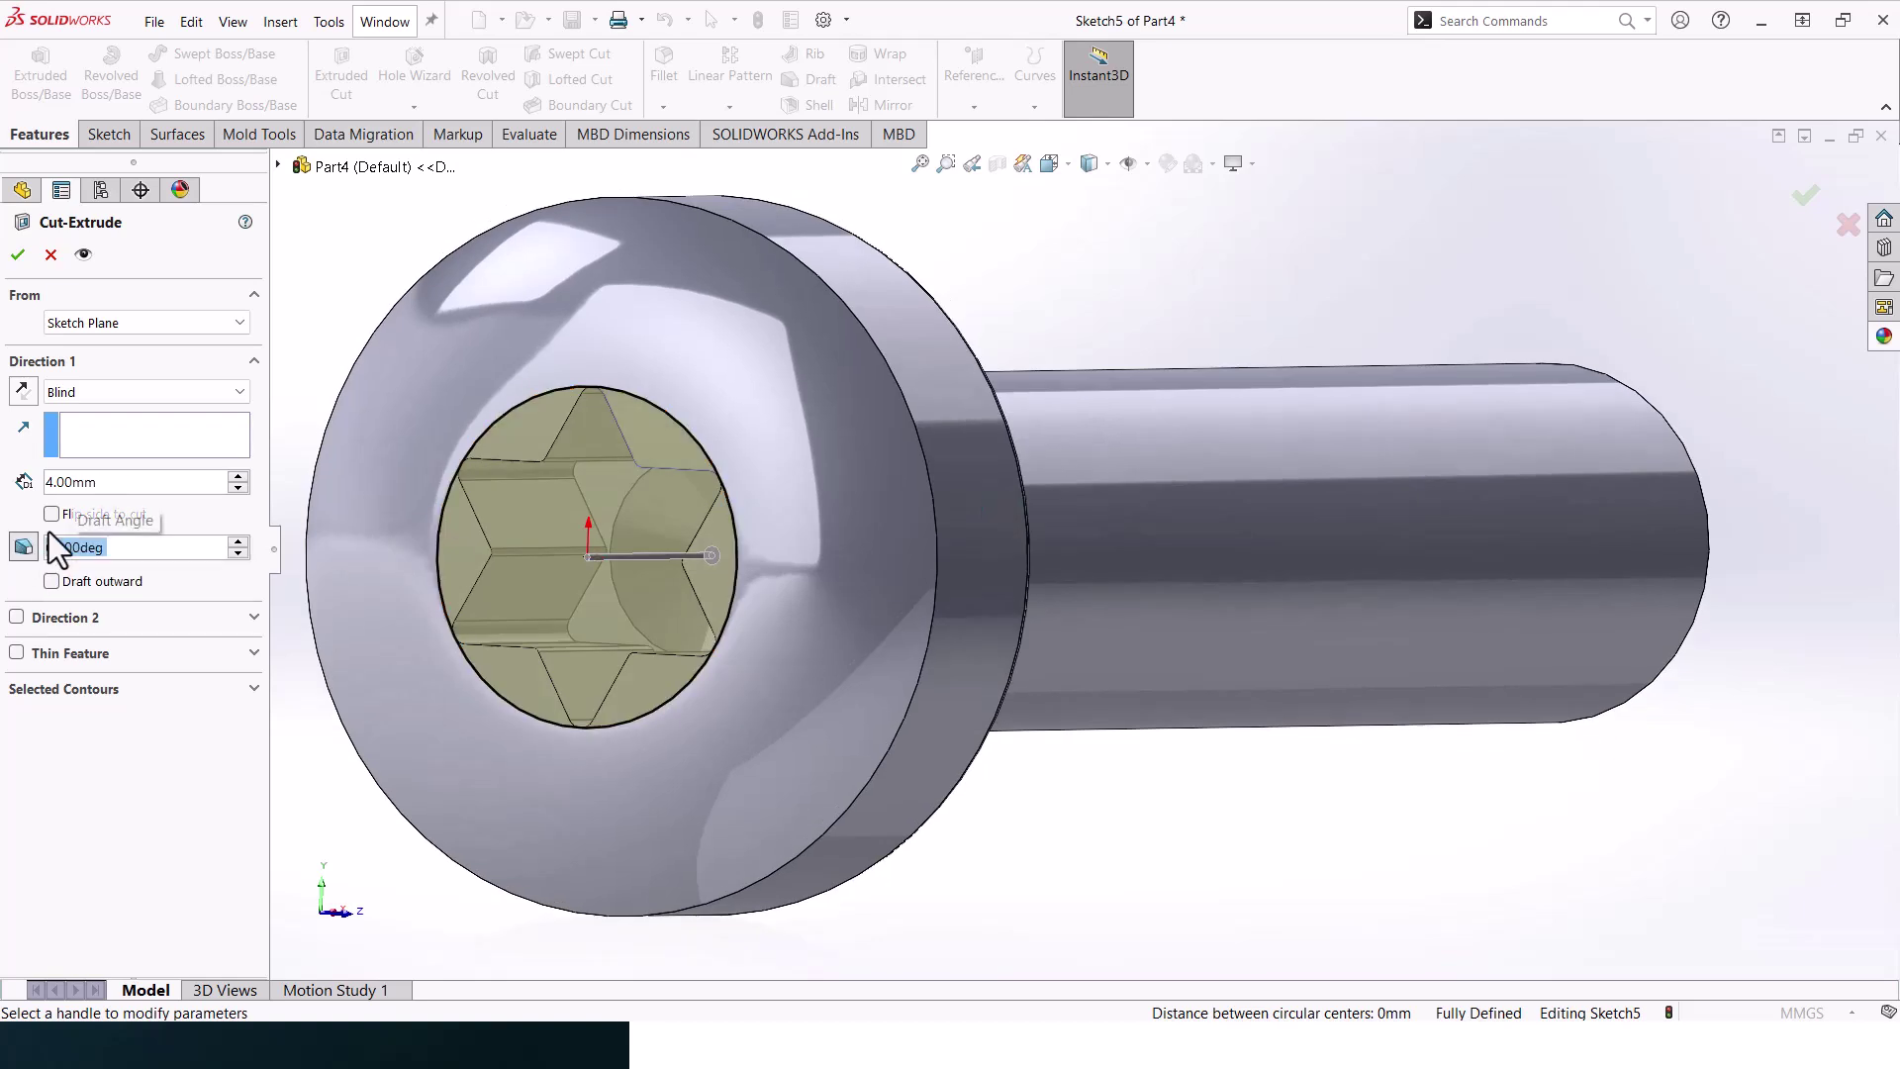
left_click(17, 254)
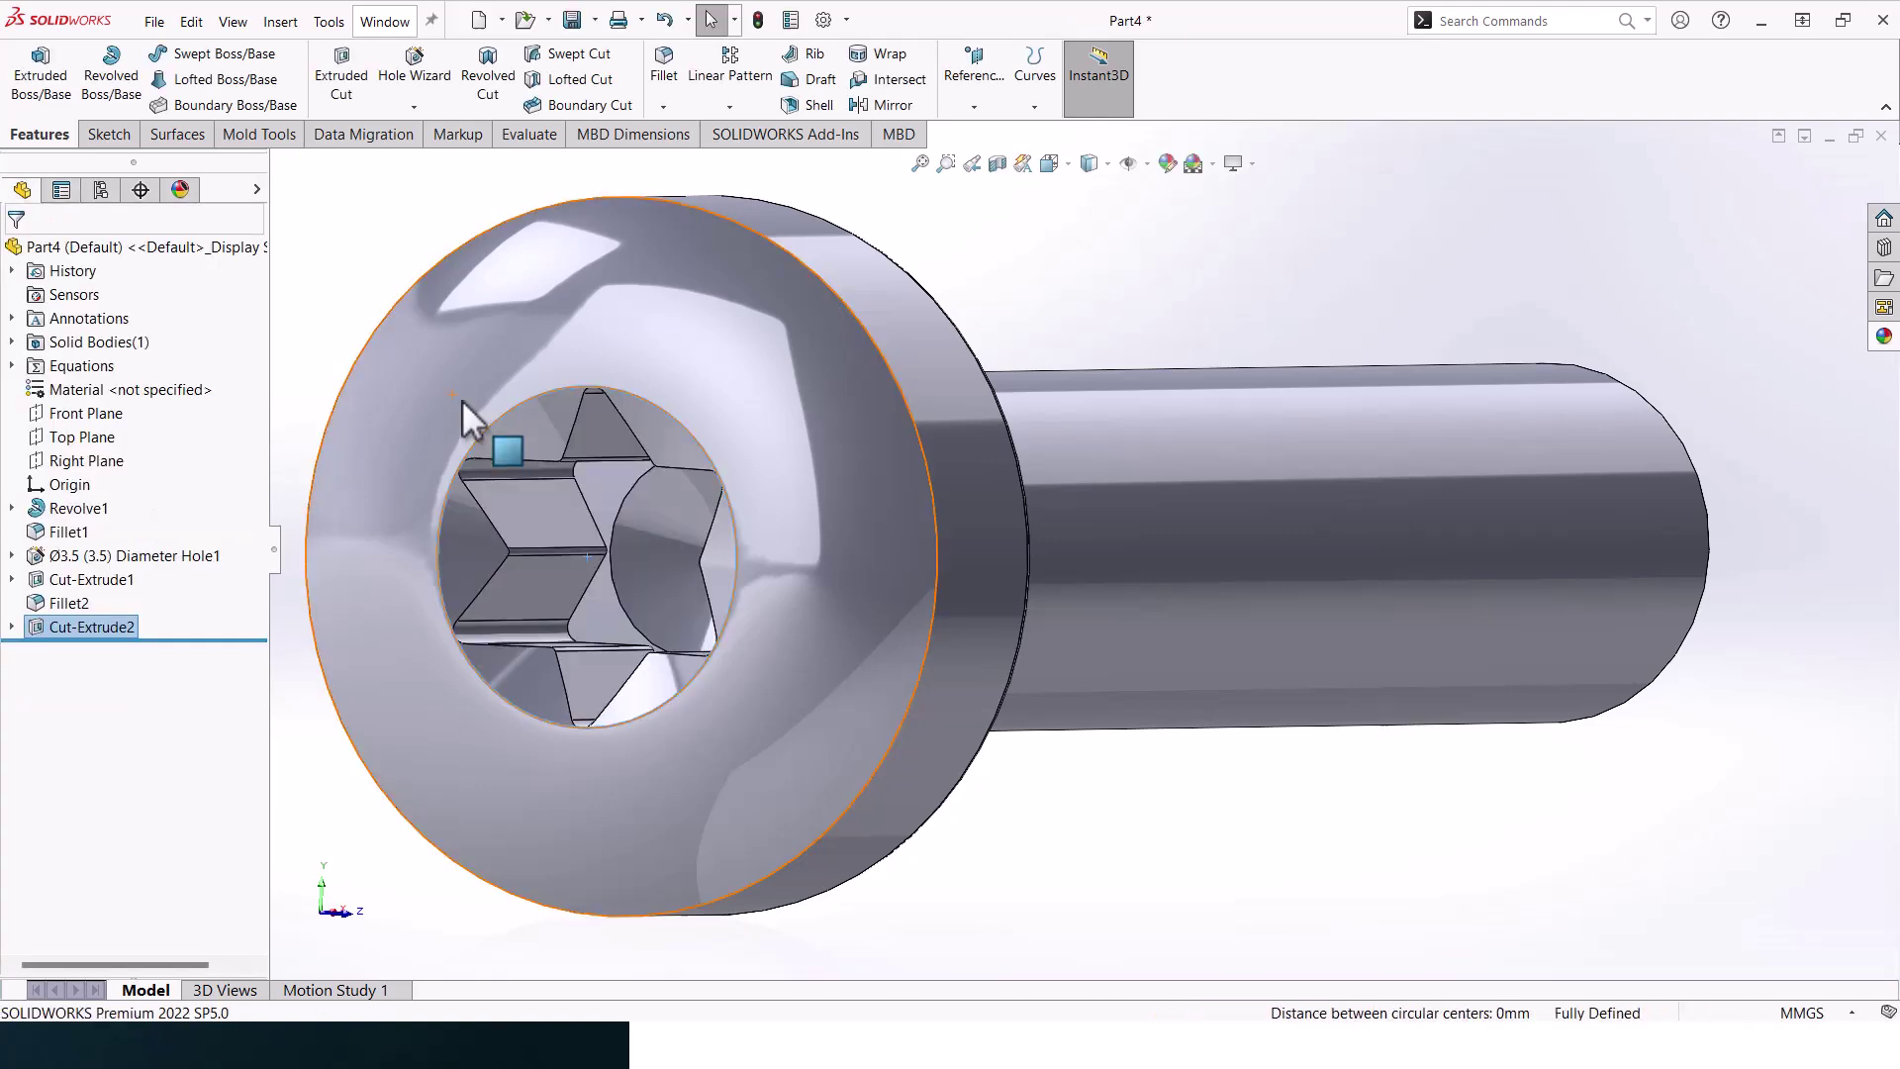
middle_click_drag(461, 400, 1094, 424)
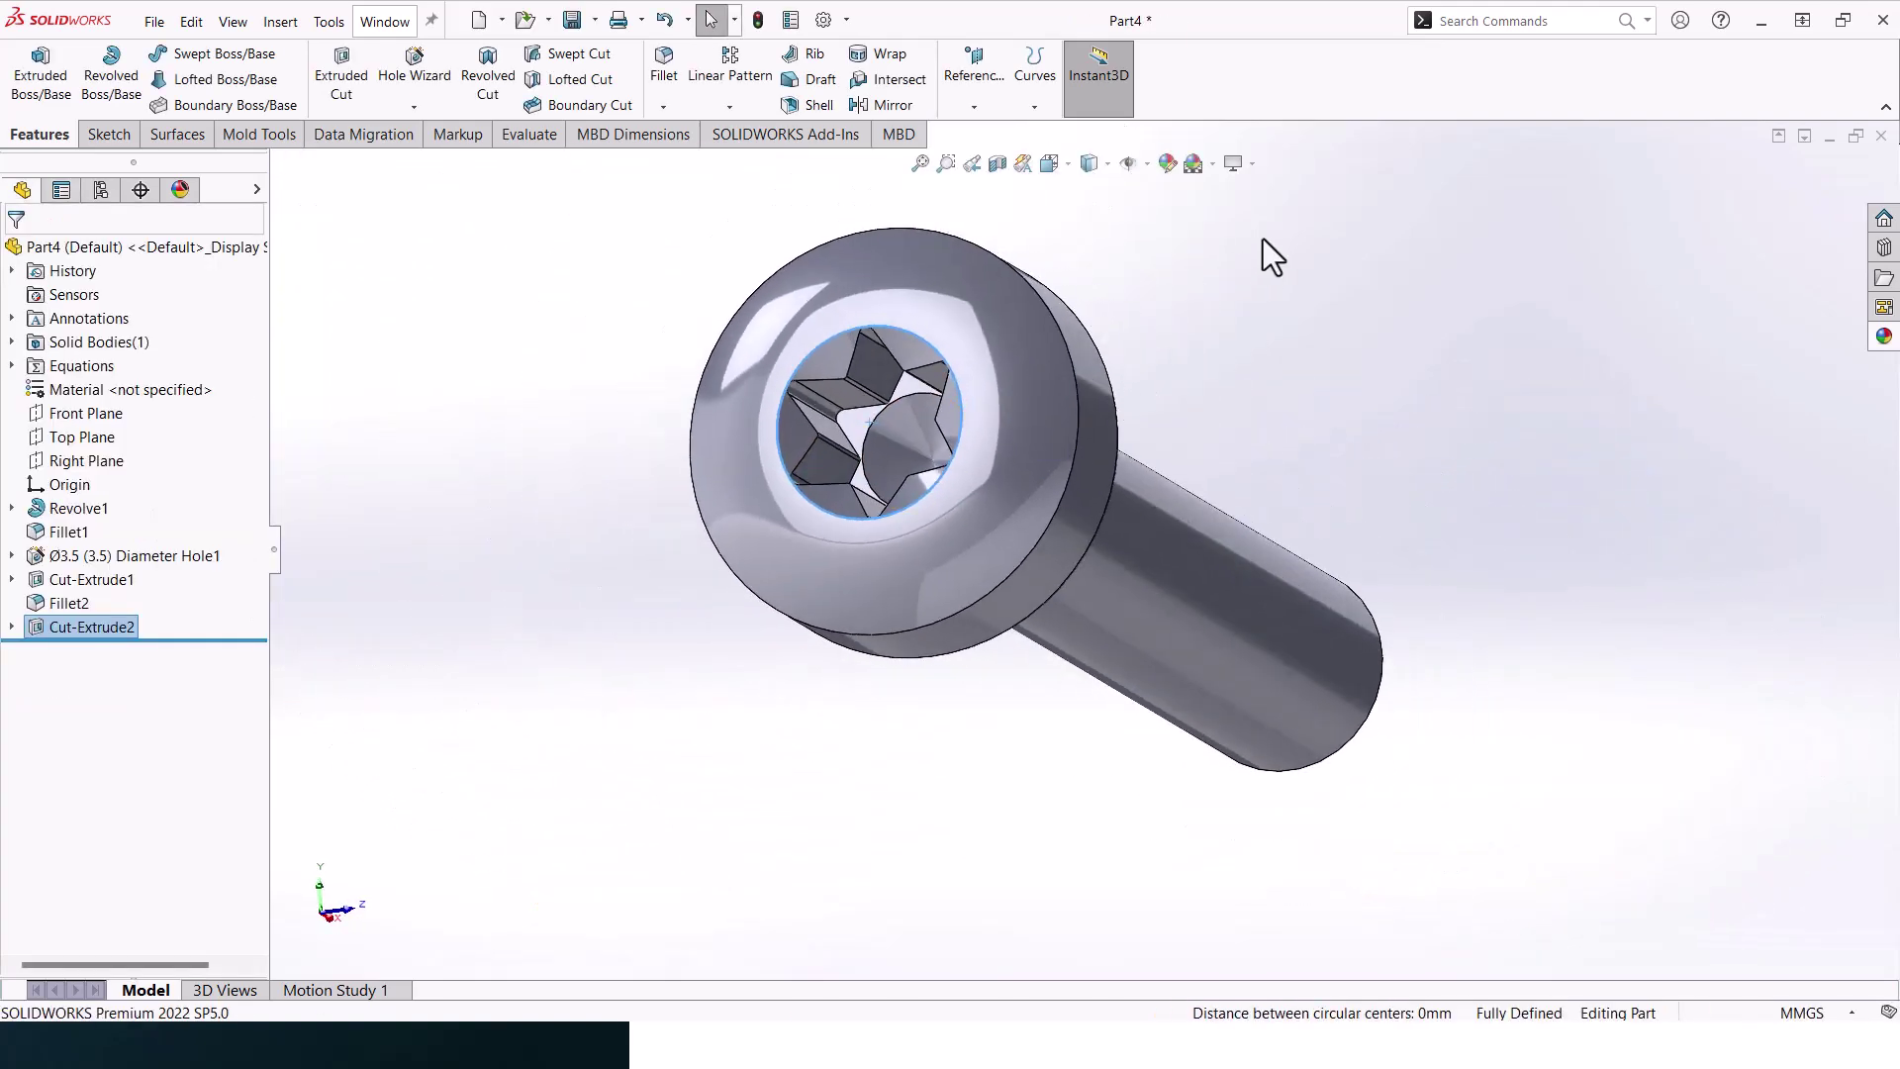
middle_click_drag(1263, 248, 1248, 416)
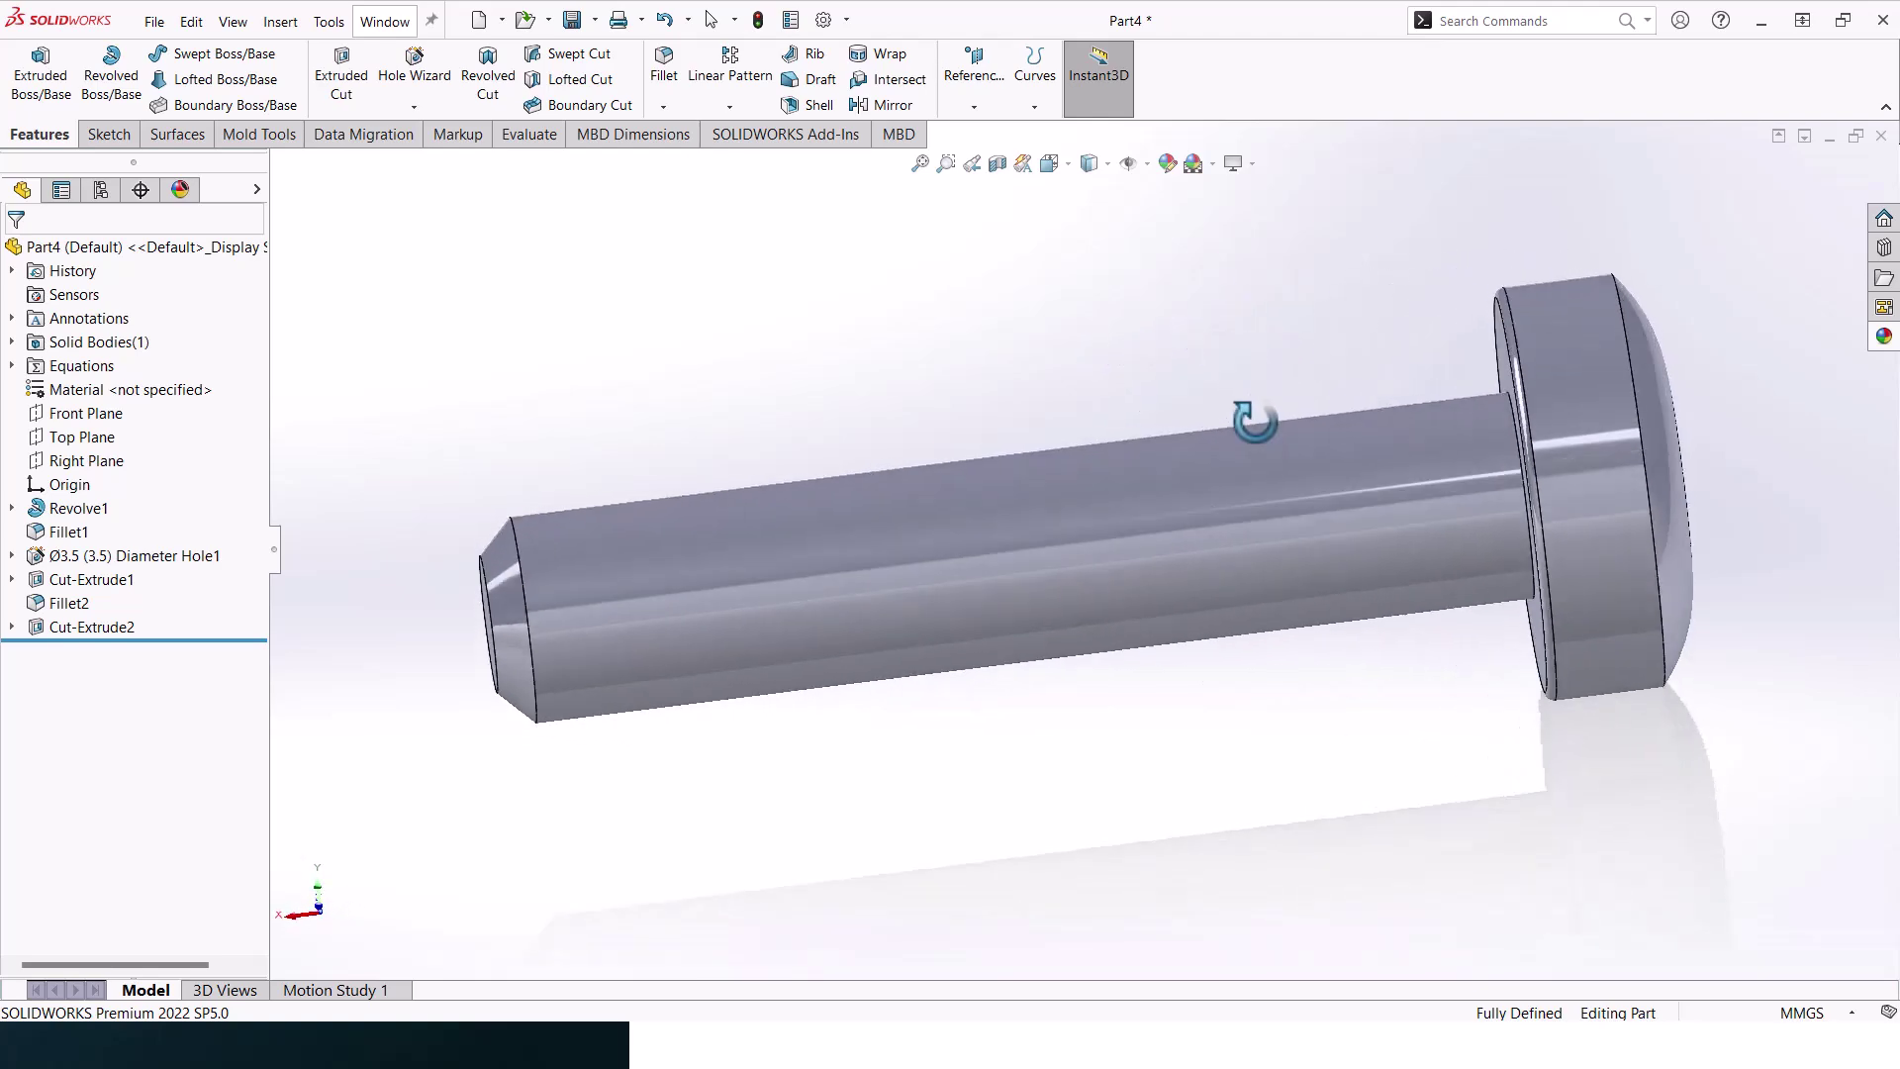
Sketch on the shaft's end face, converting its outer edge into a Ø6 mm circle
left_click(87, 413)
left_click(187, 390)
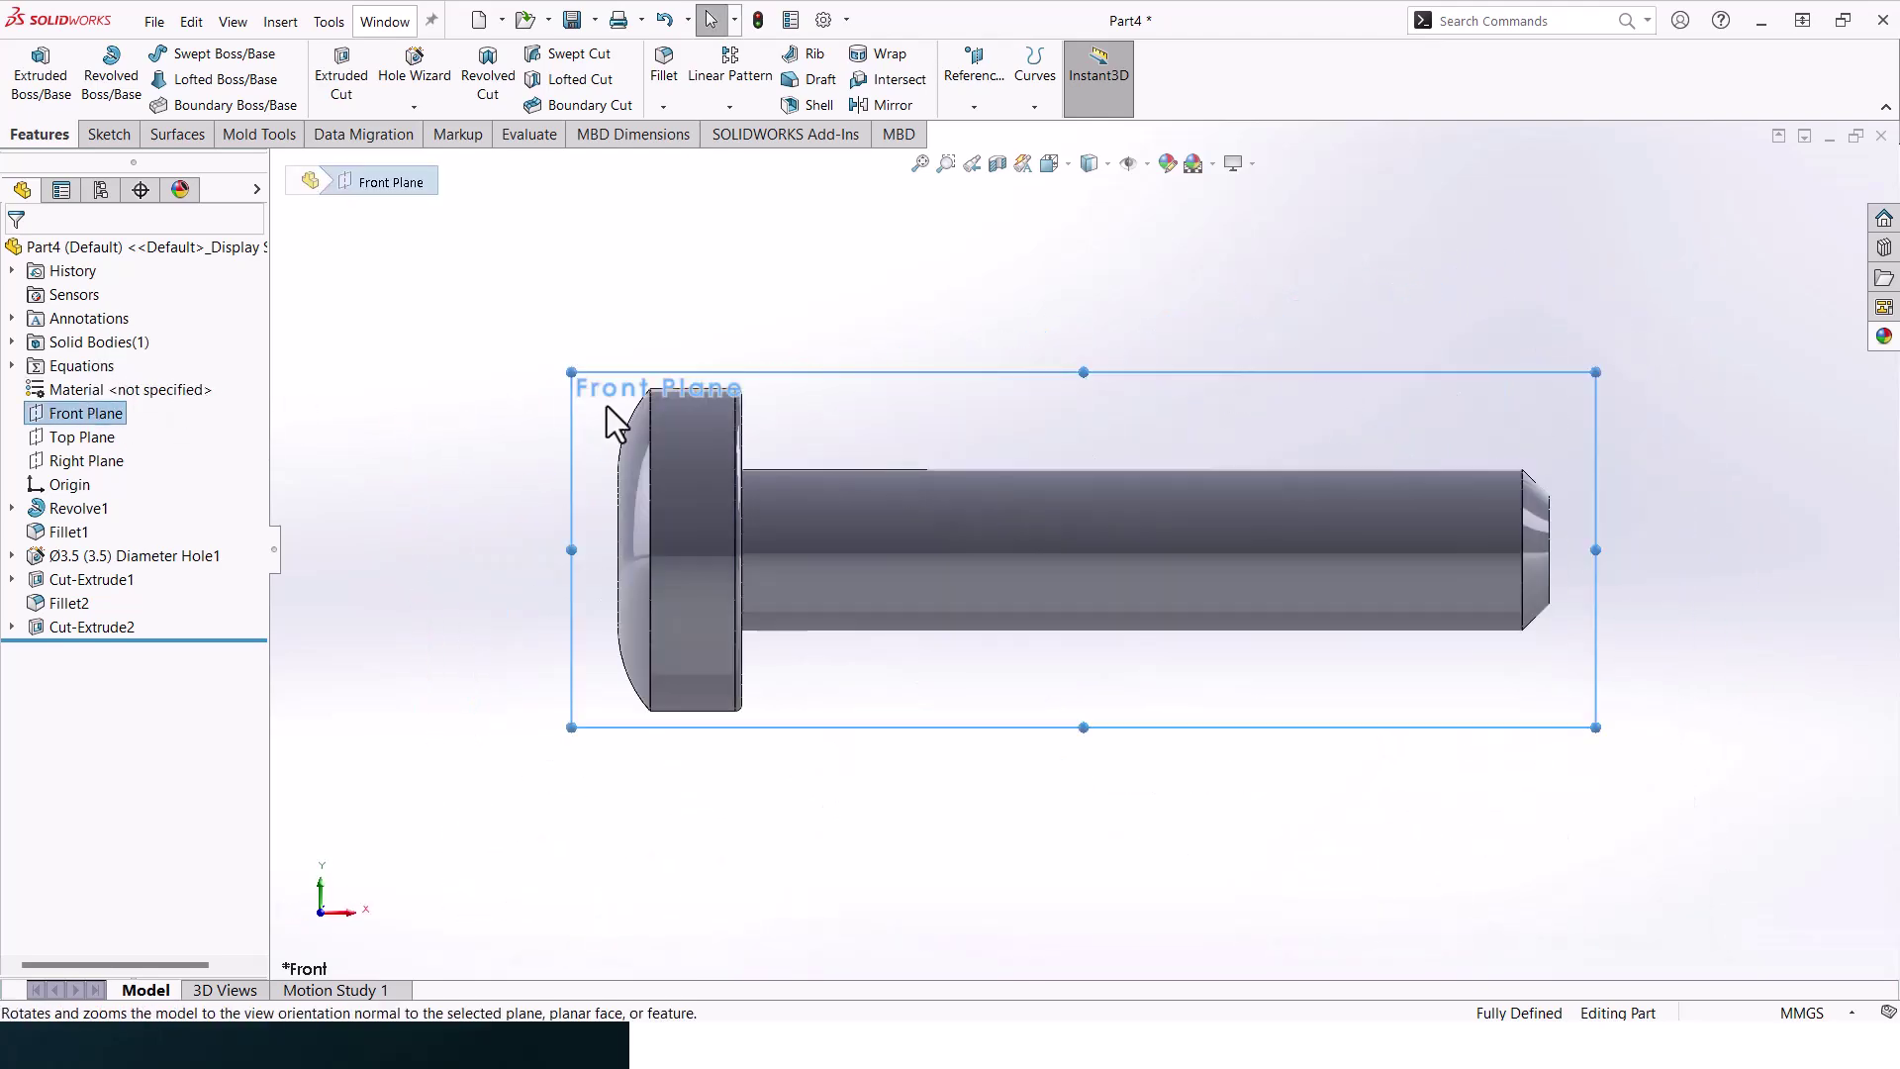
scroll(1521, 495, "down", 2)
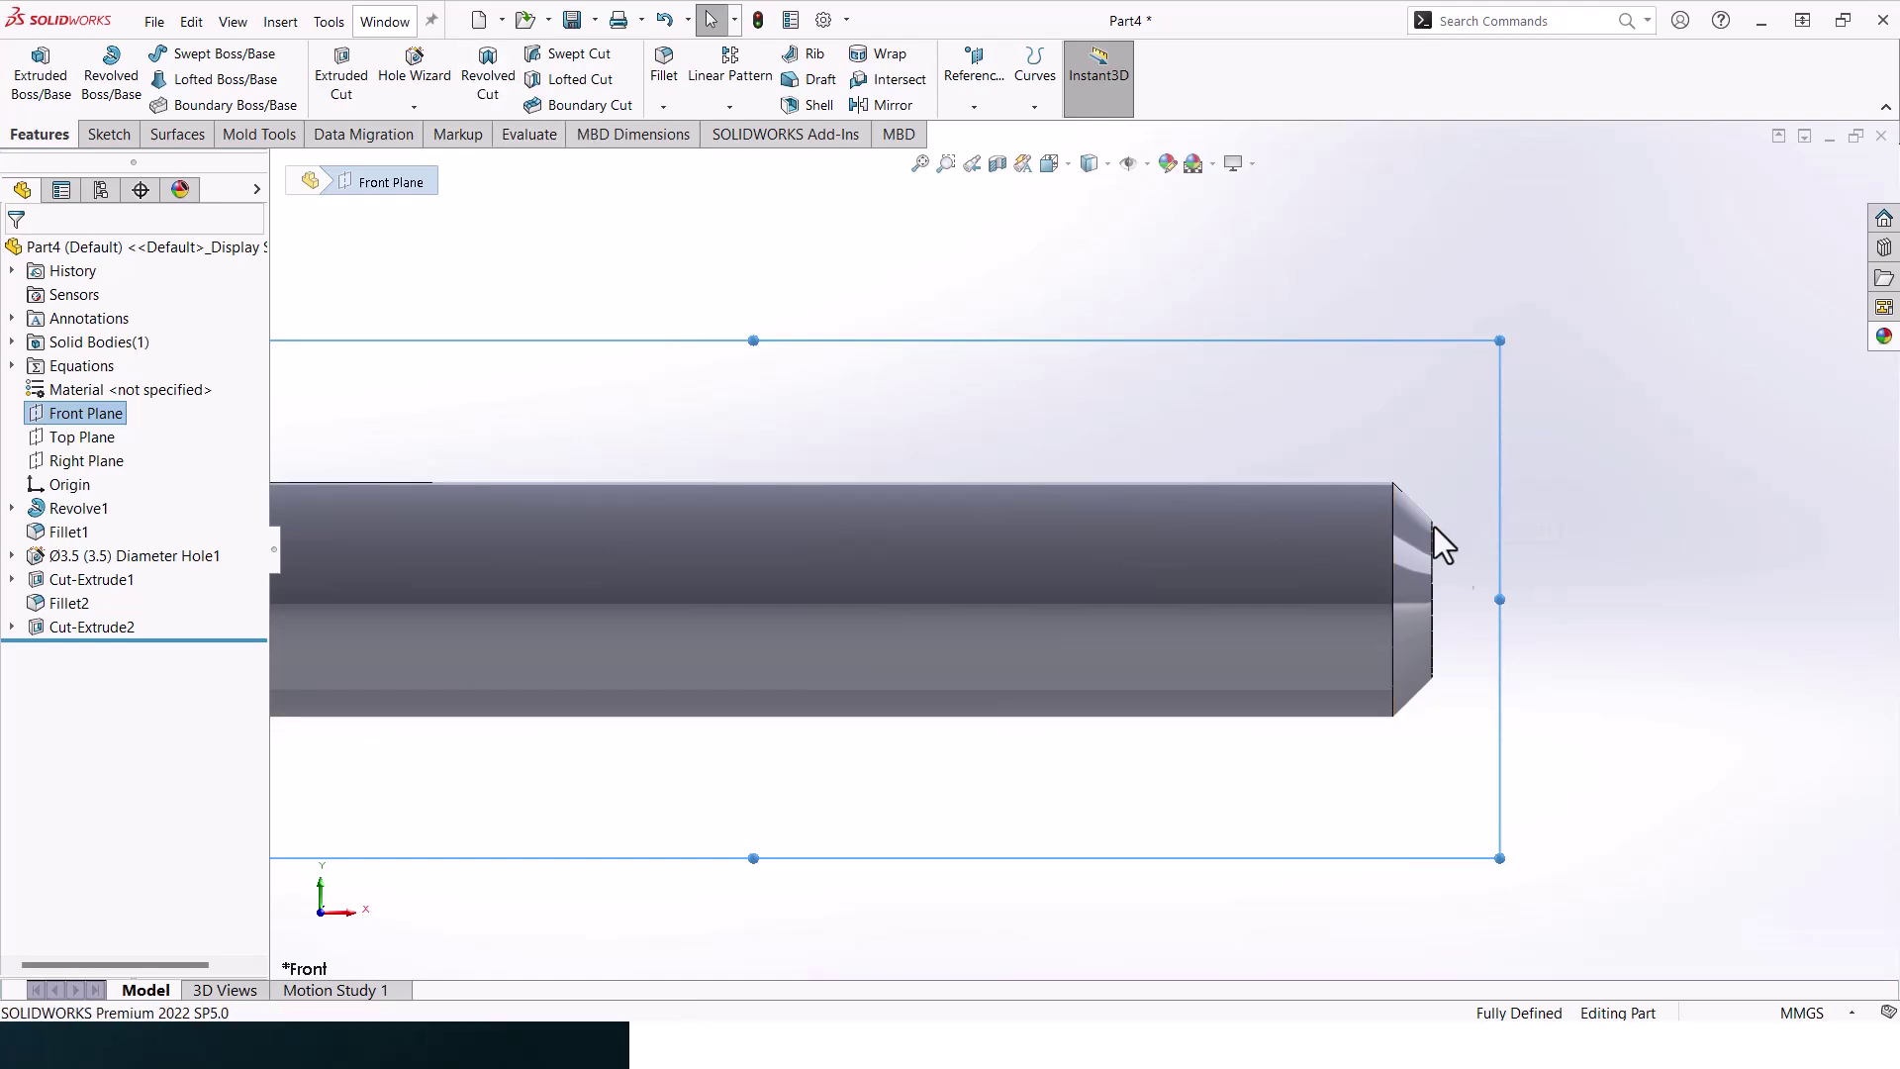
middle_click_drag(1429, 538, 1311, 540)
left_click(1127, 651)
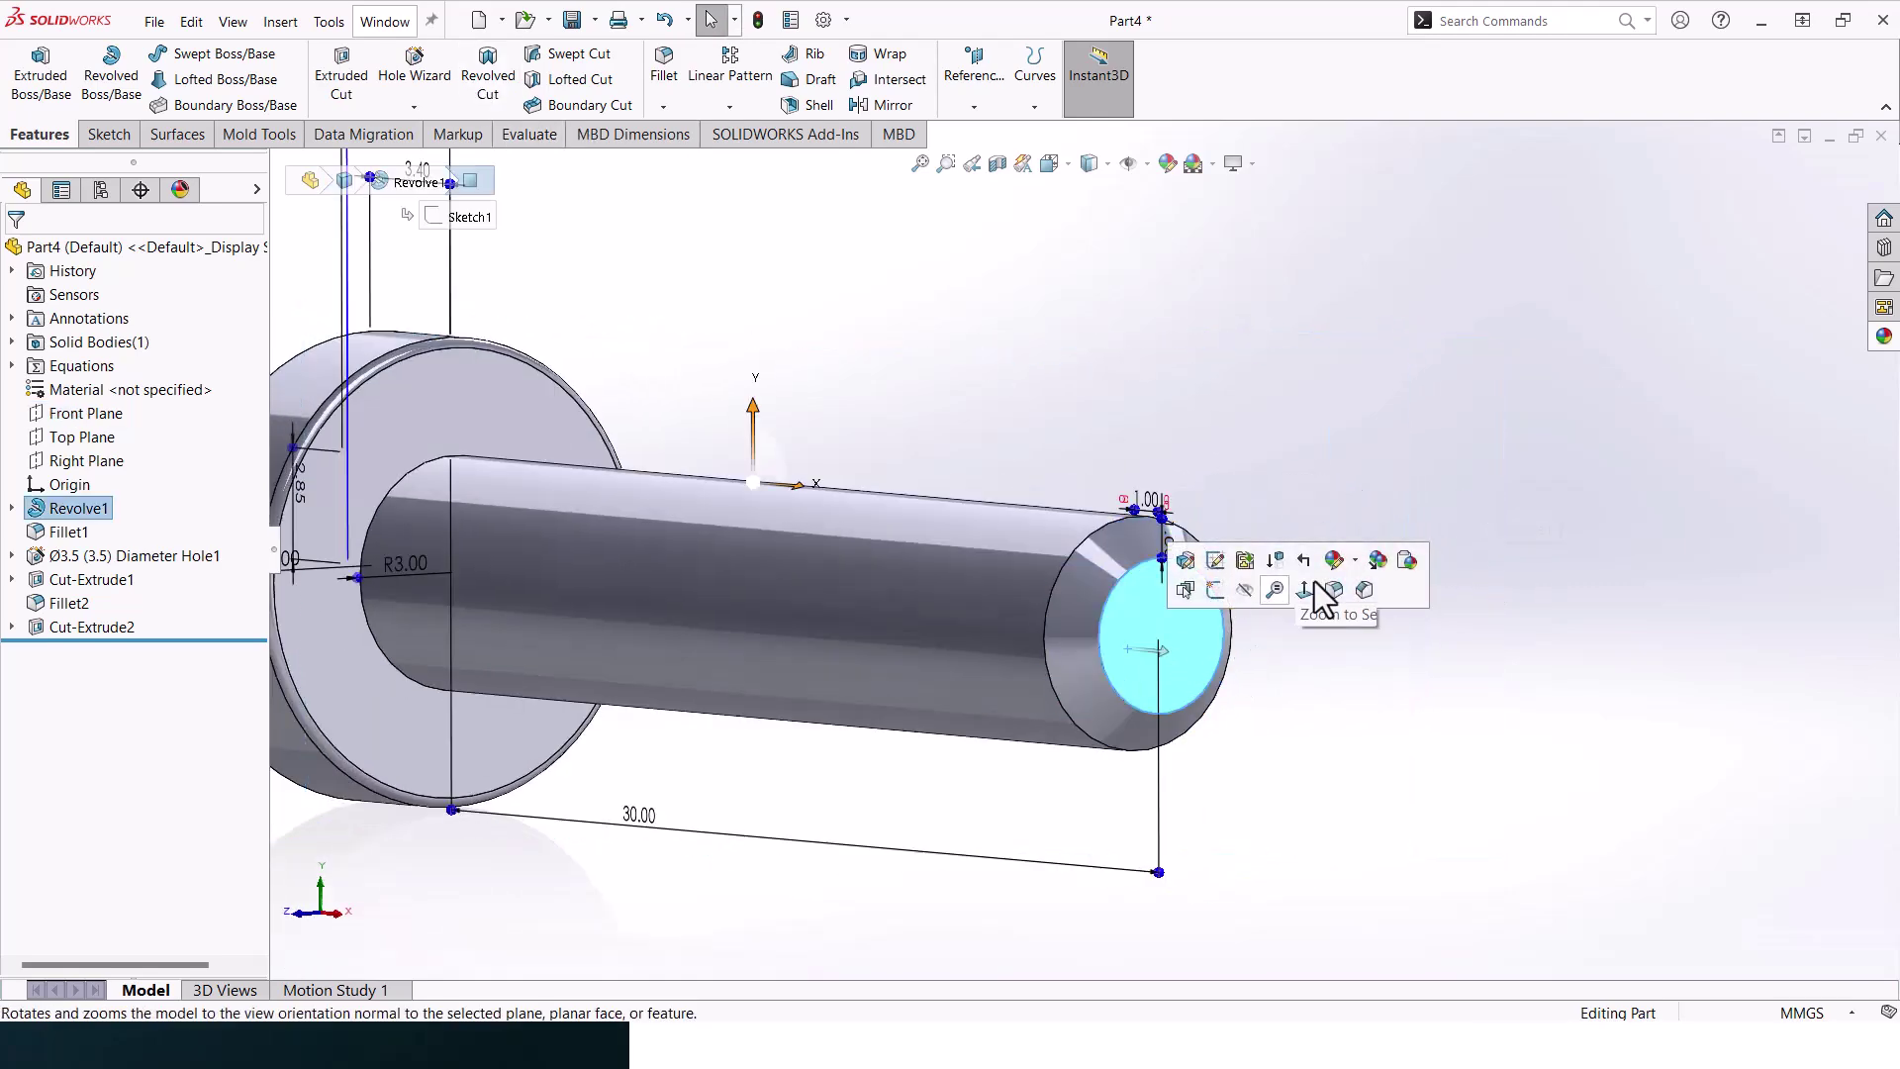
key("ctrl+8")
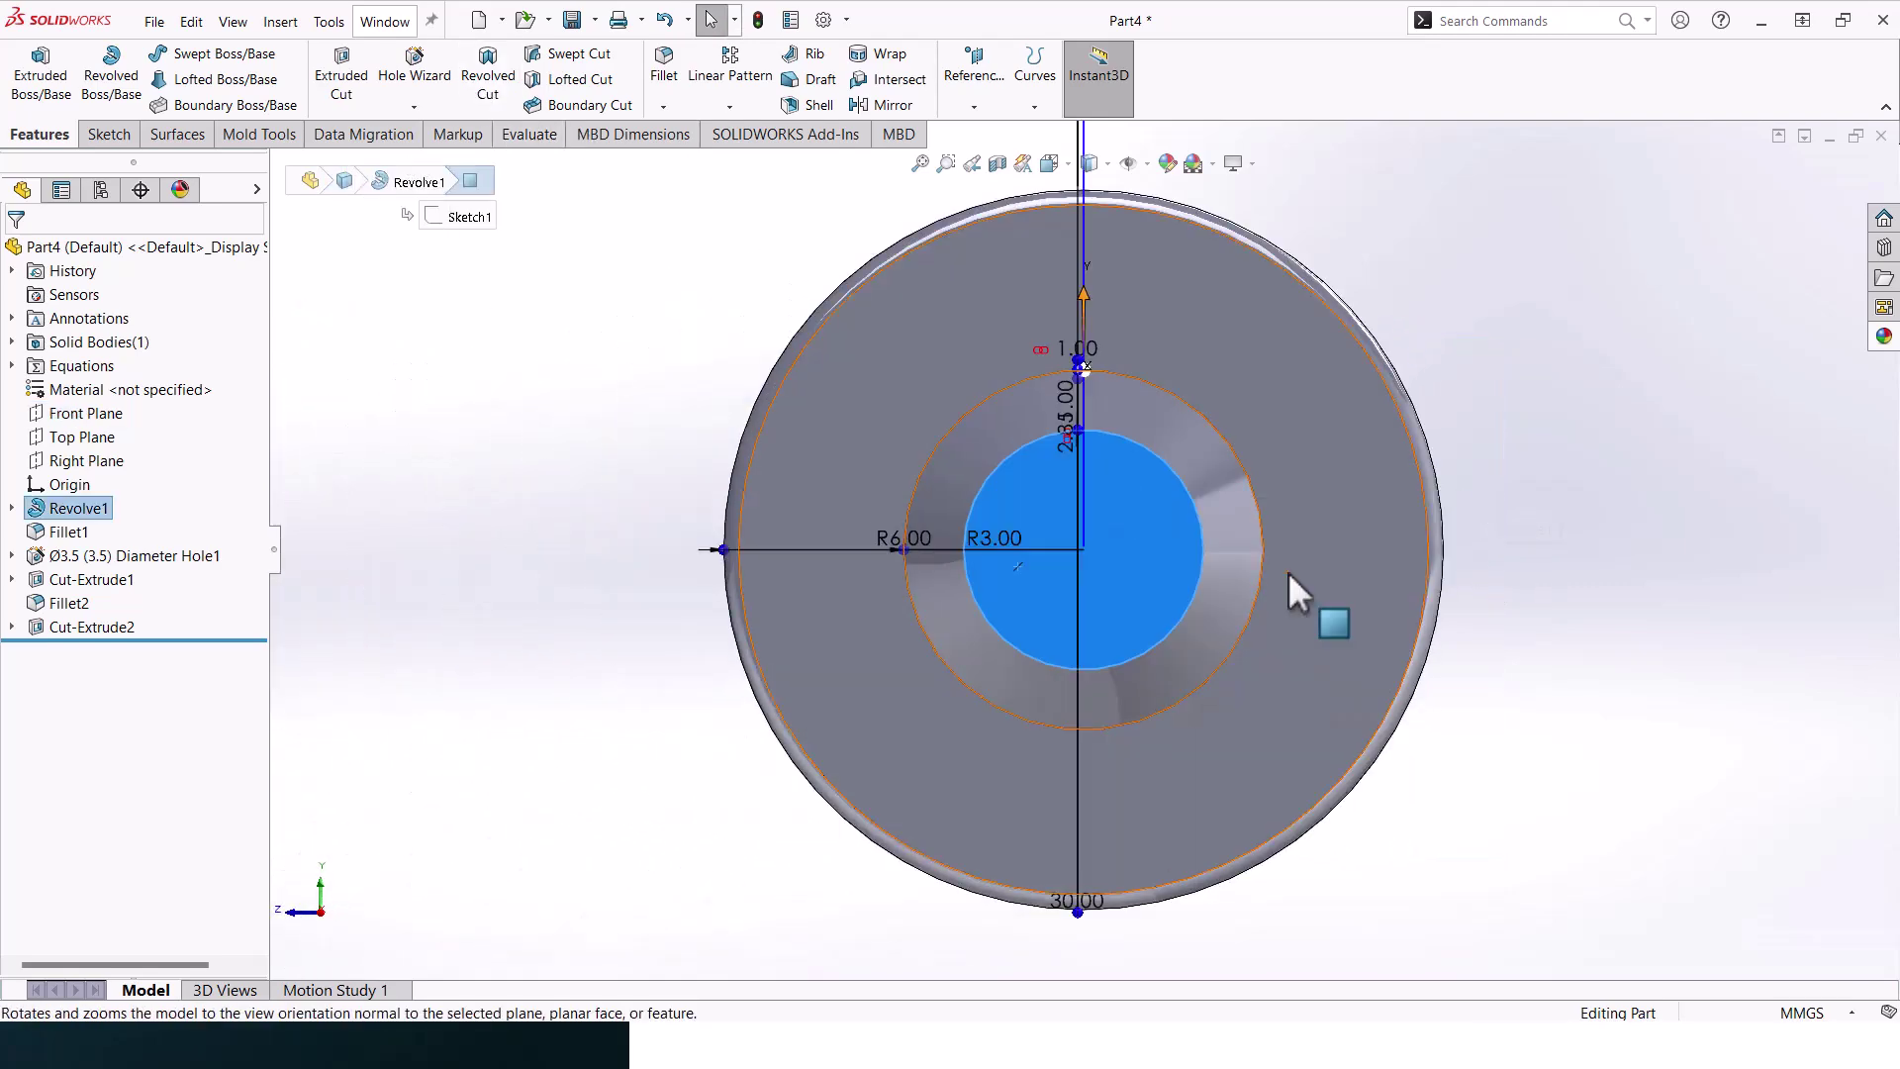
left_click(109, 134)
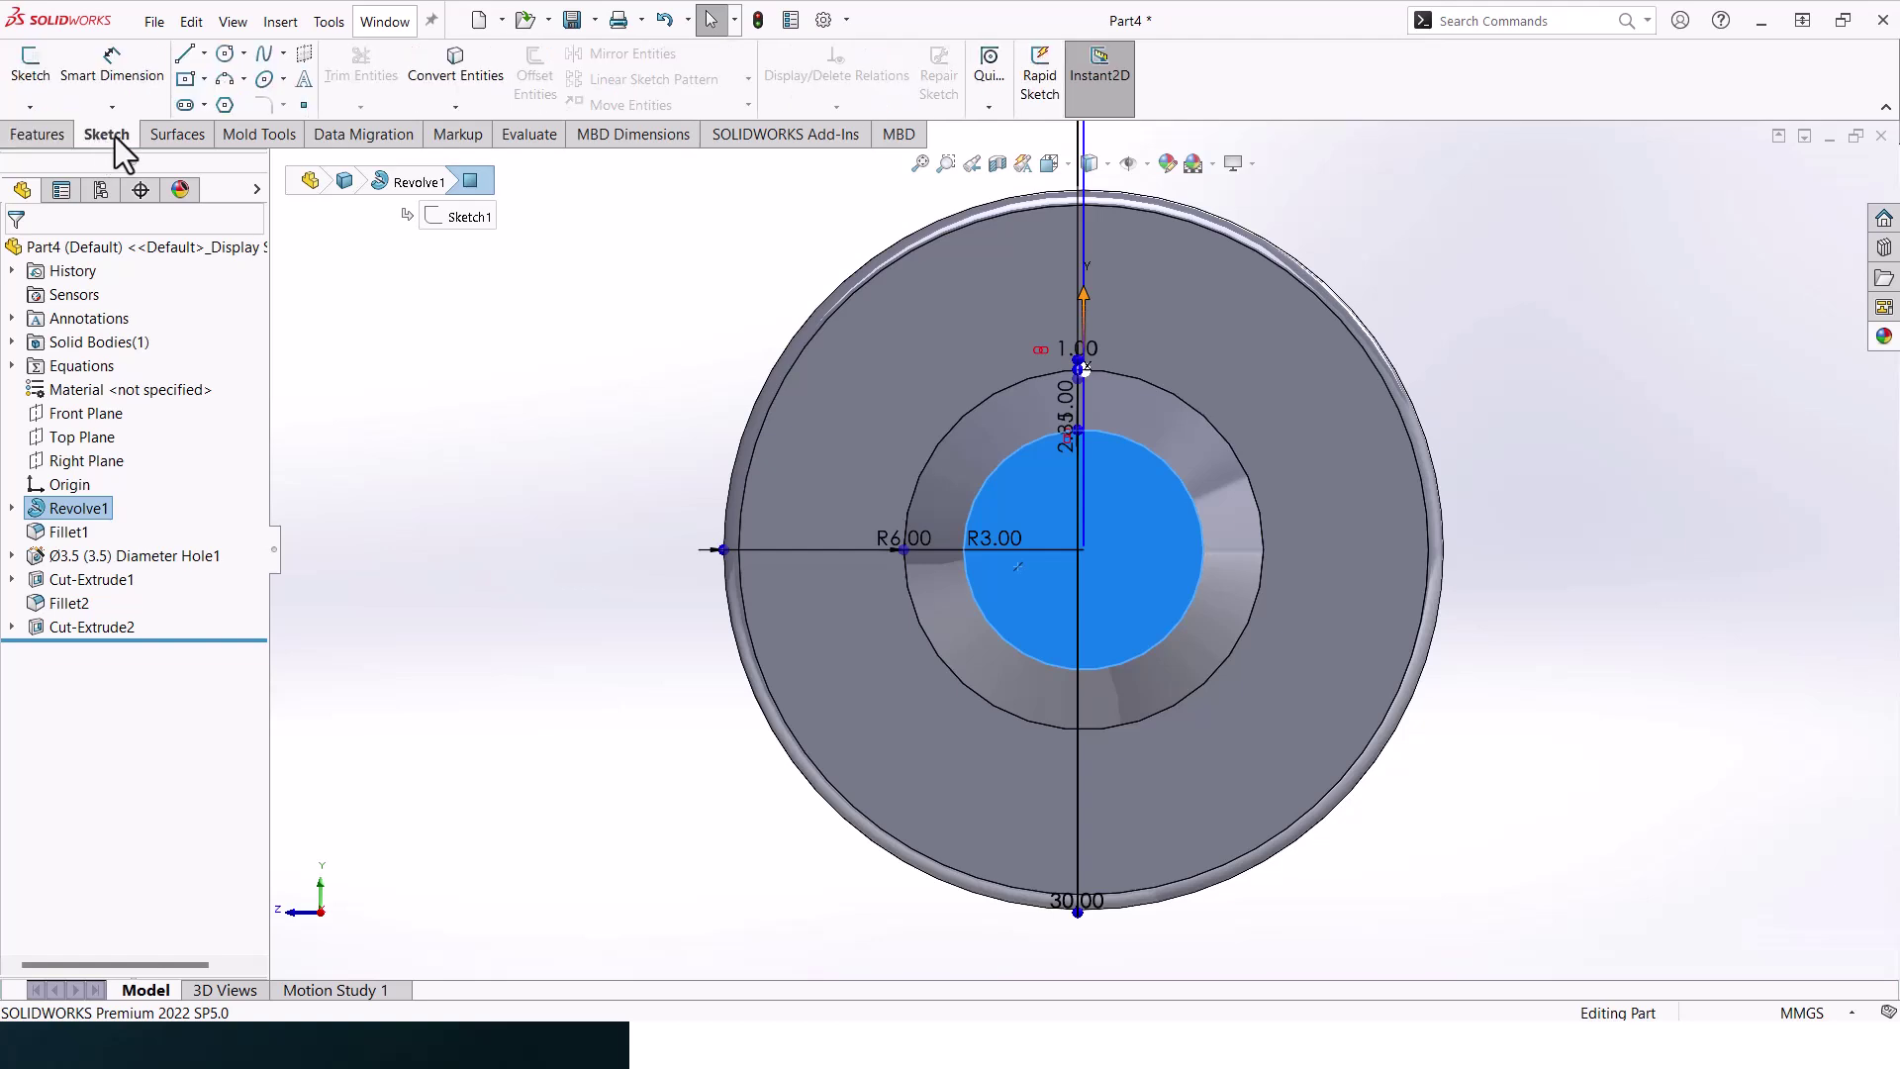
left_click(29, 62)
left_click(999, 386)
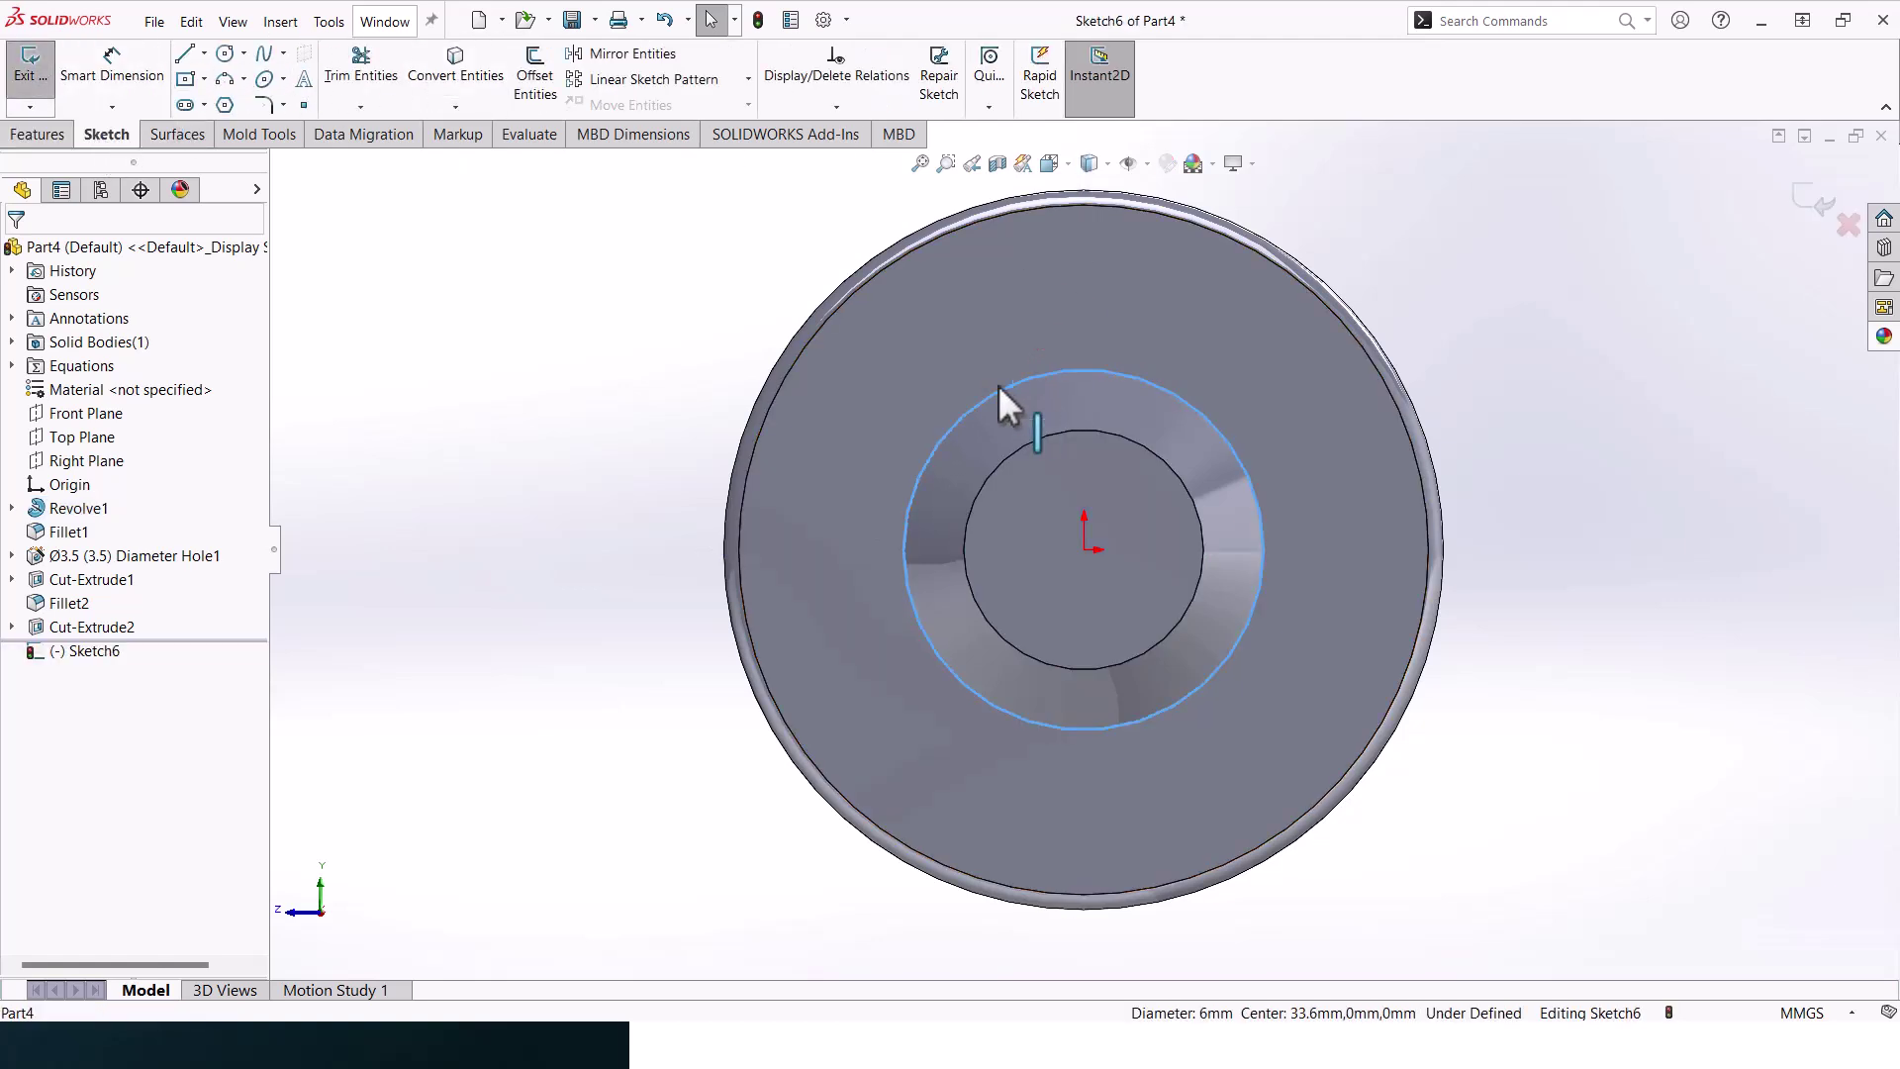
left_click(451, 74)
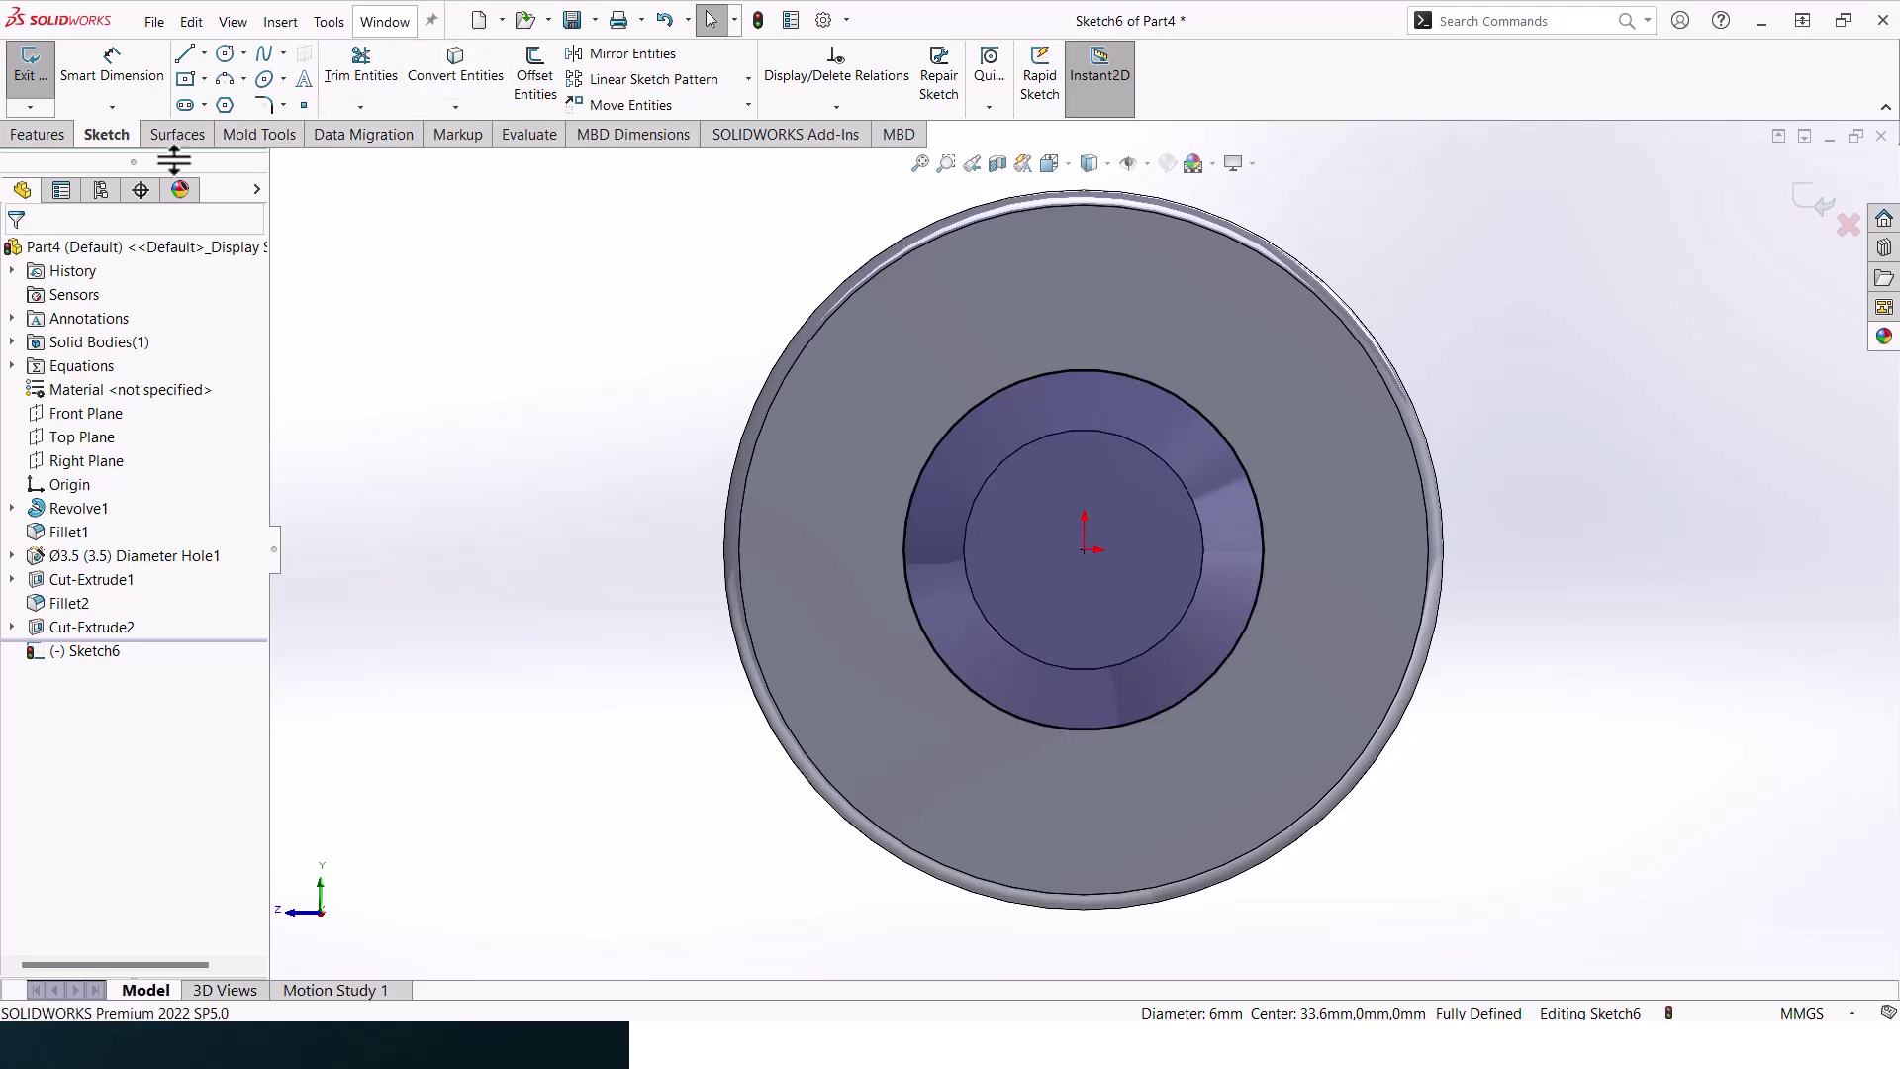
left_click(36, 135)
Create a reversed, clockwise helix of 29 mm height and 1 mm pitch from the end circle
left_click(1021, 115)
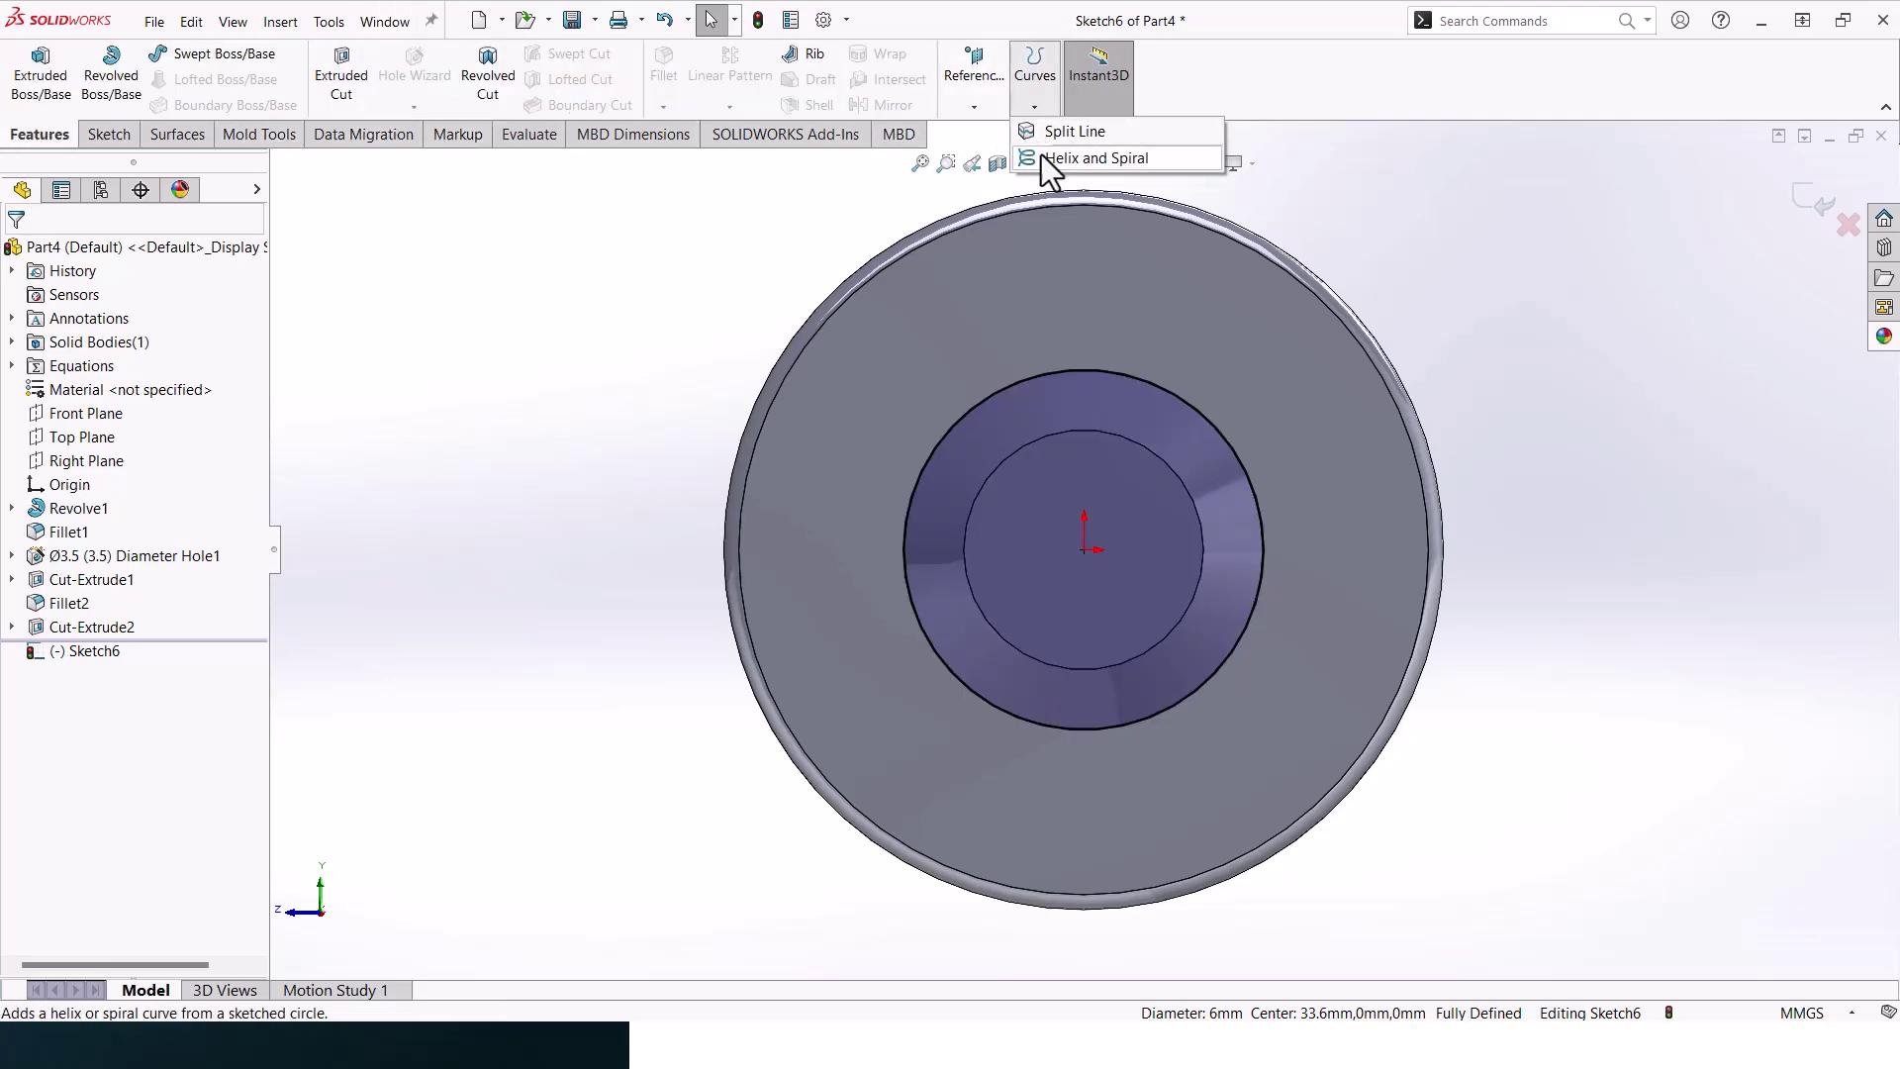
left_click(1042, 156)
middle_click_drag(1188, 513, 1237, 515)
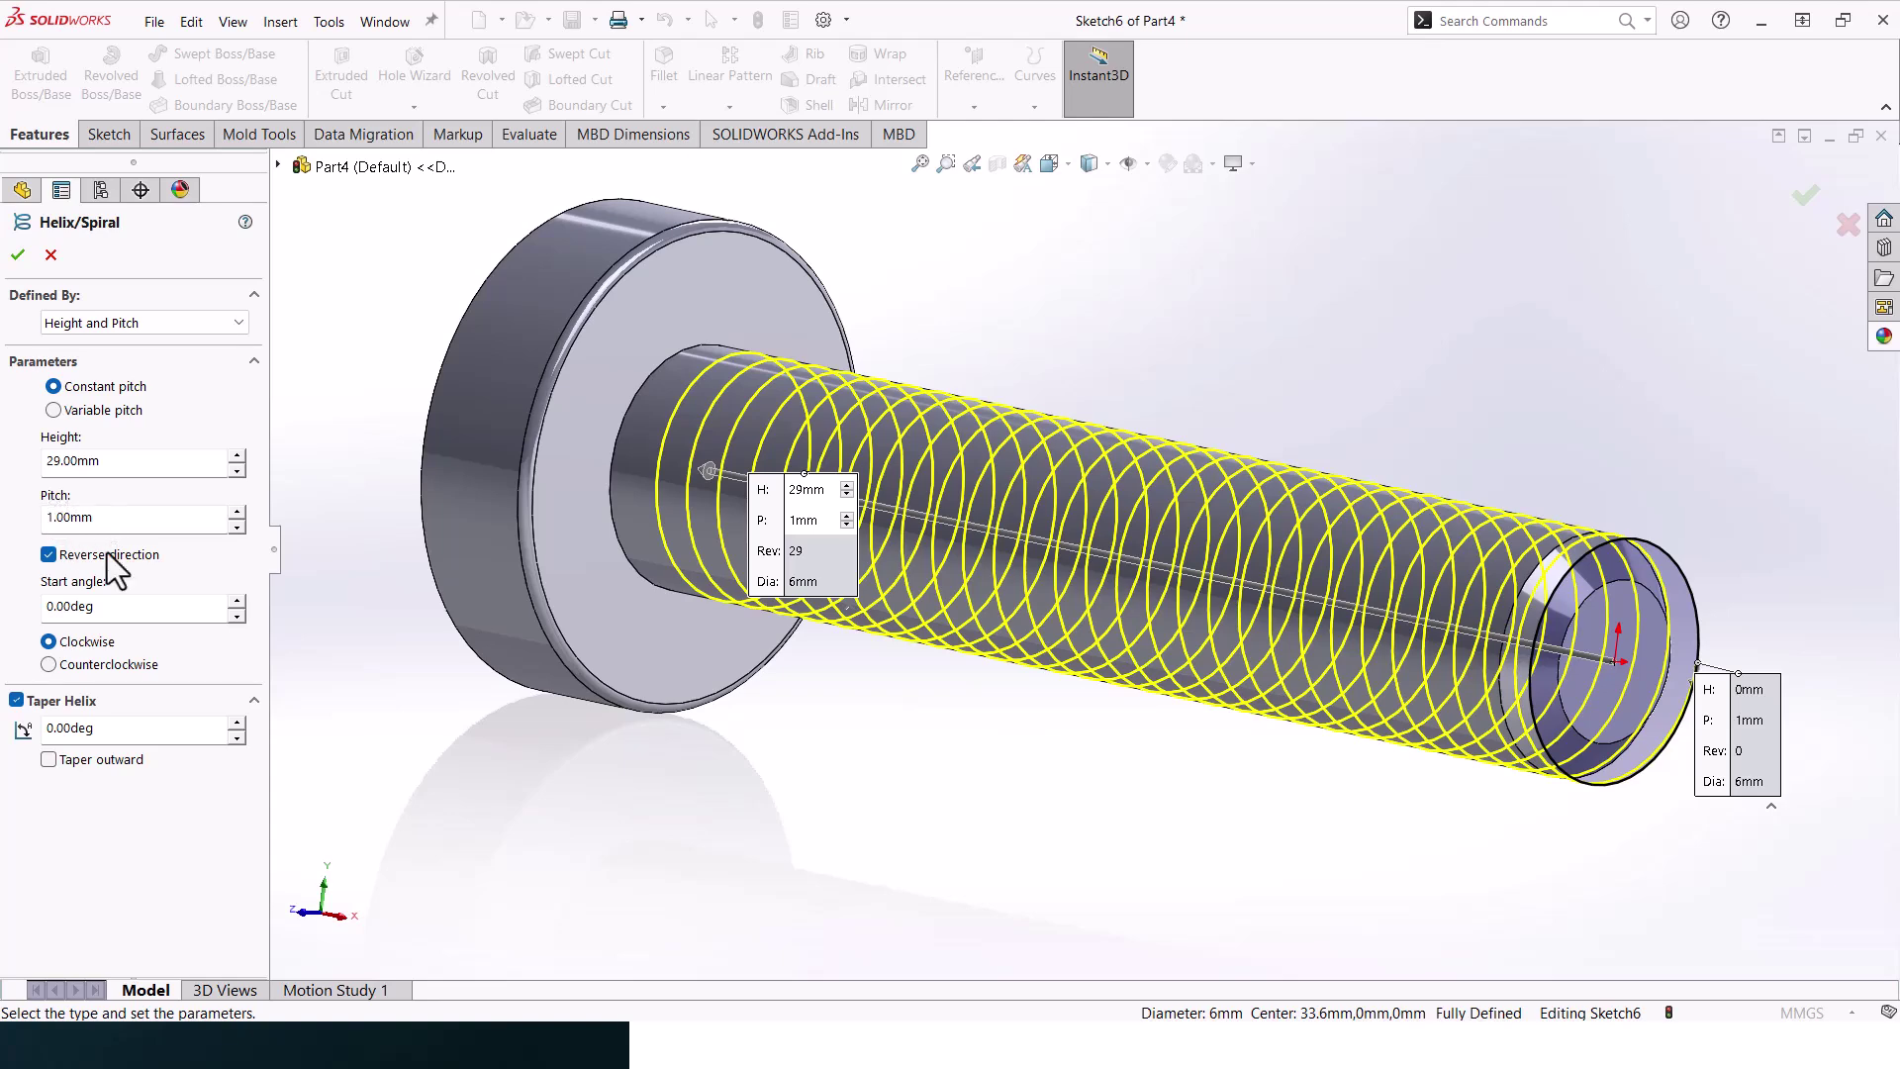
left_click(14, 258)
middle_click_drag(1483, 500, 94, 446)
left_click(94, 438)
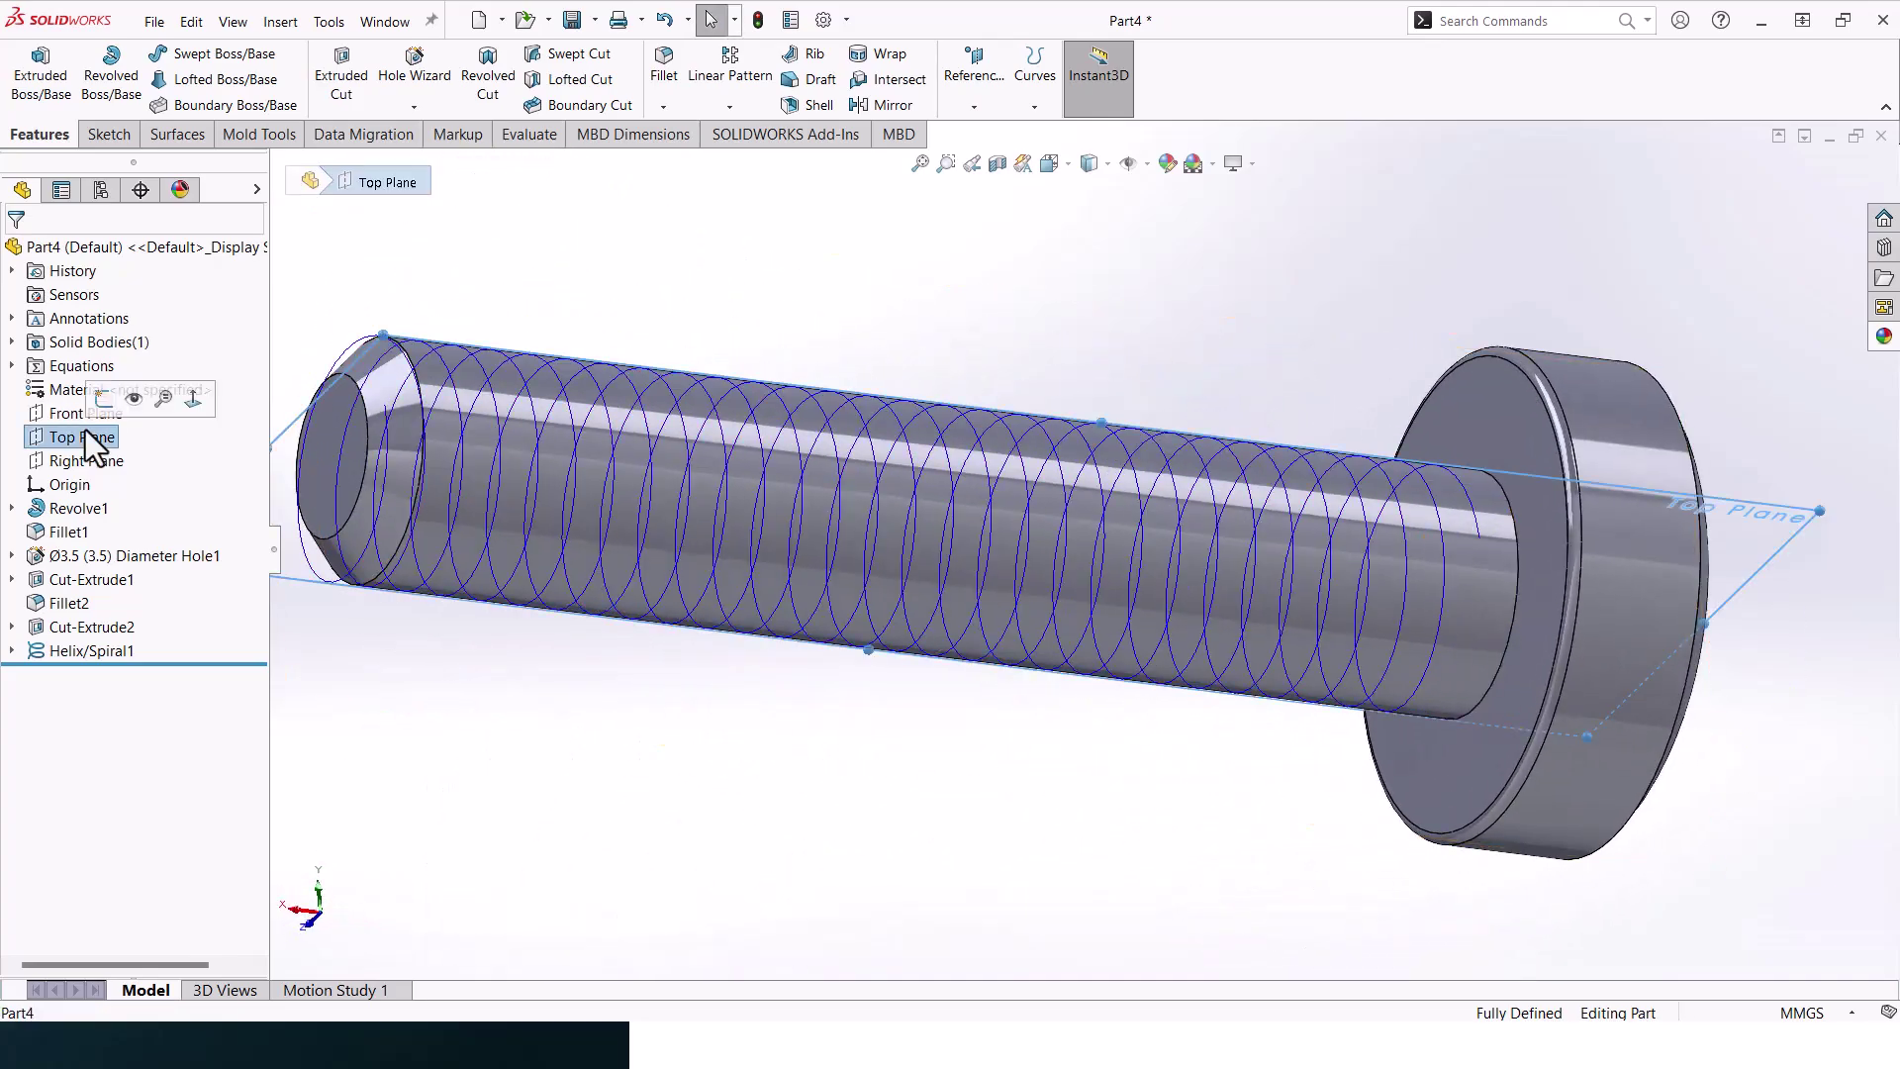
Draw a three-sided polygon on the Top Plane for the thread profile
left_click(193, 399)
scroll(1703, 426, "down", 3)
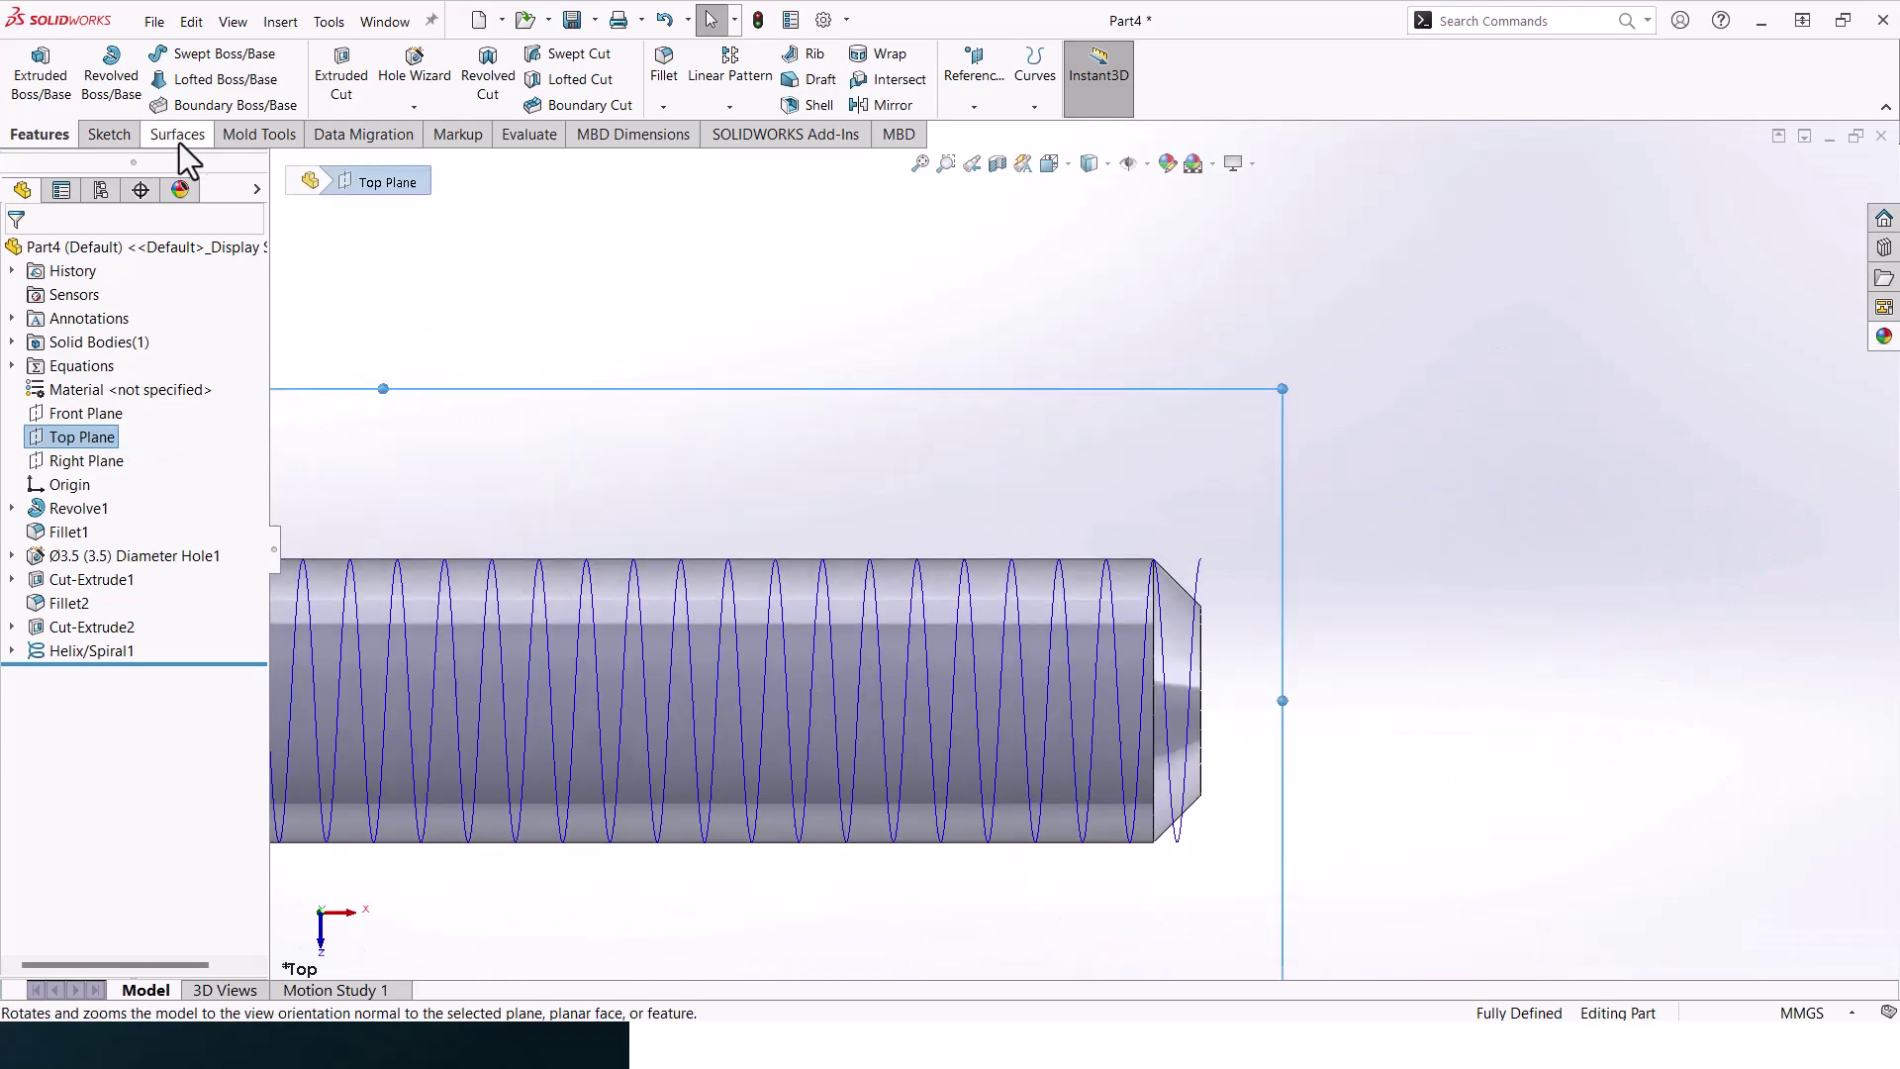
left_click(109, 134)
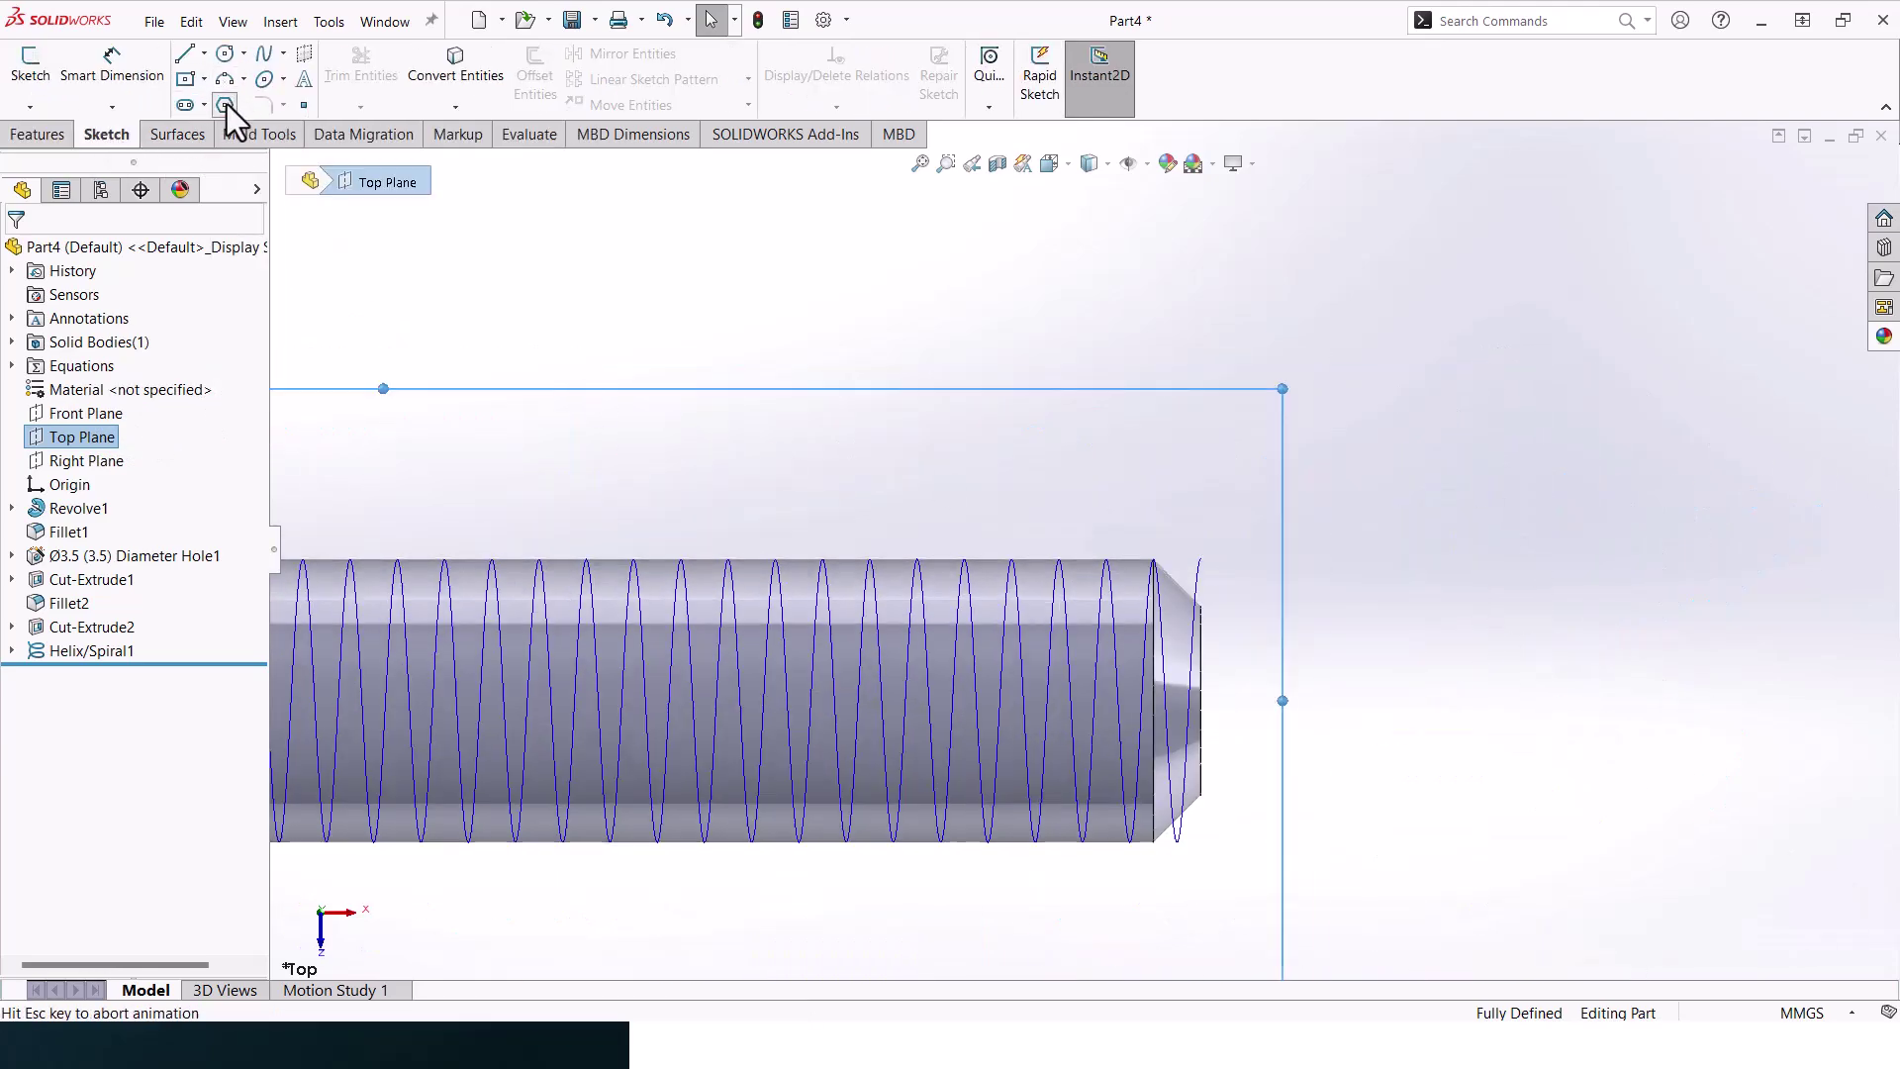
left_click(226, 104)
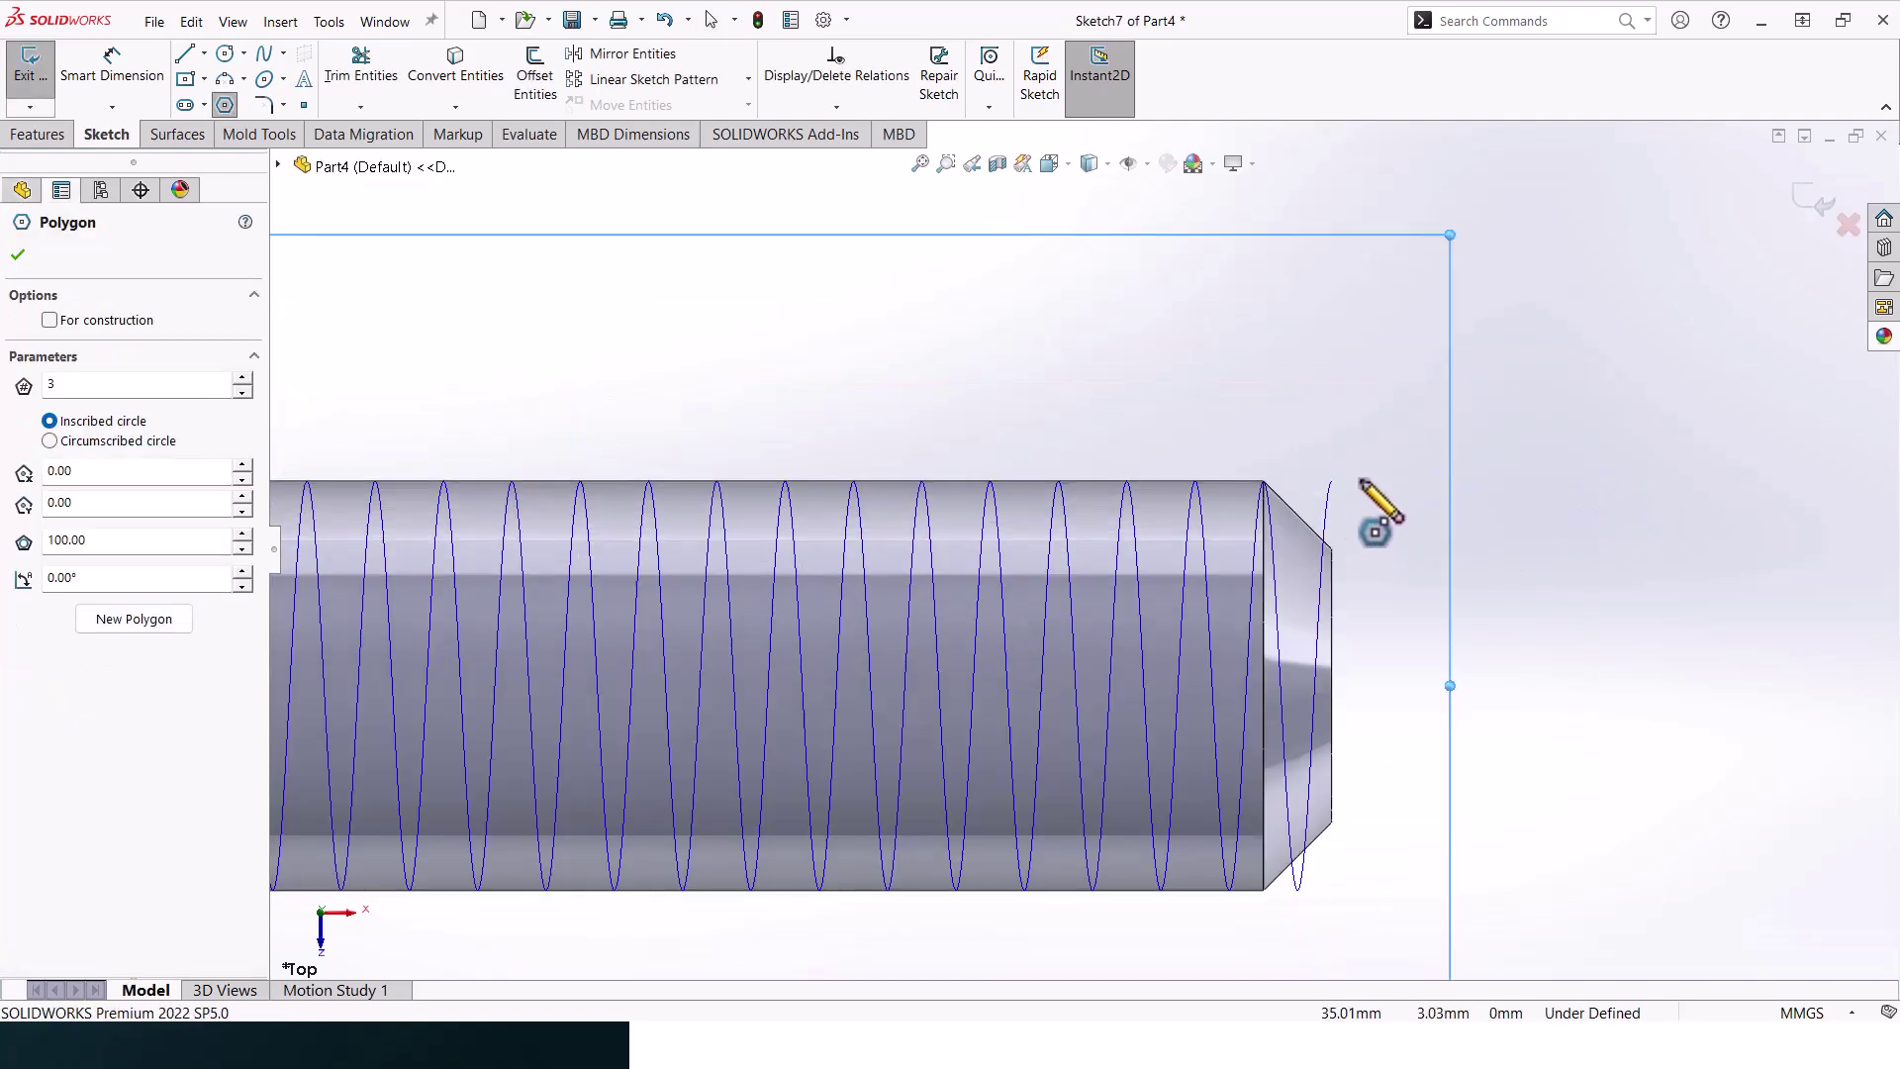
left_click(1362, 482)
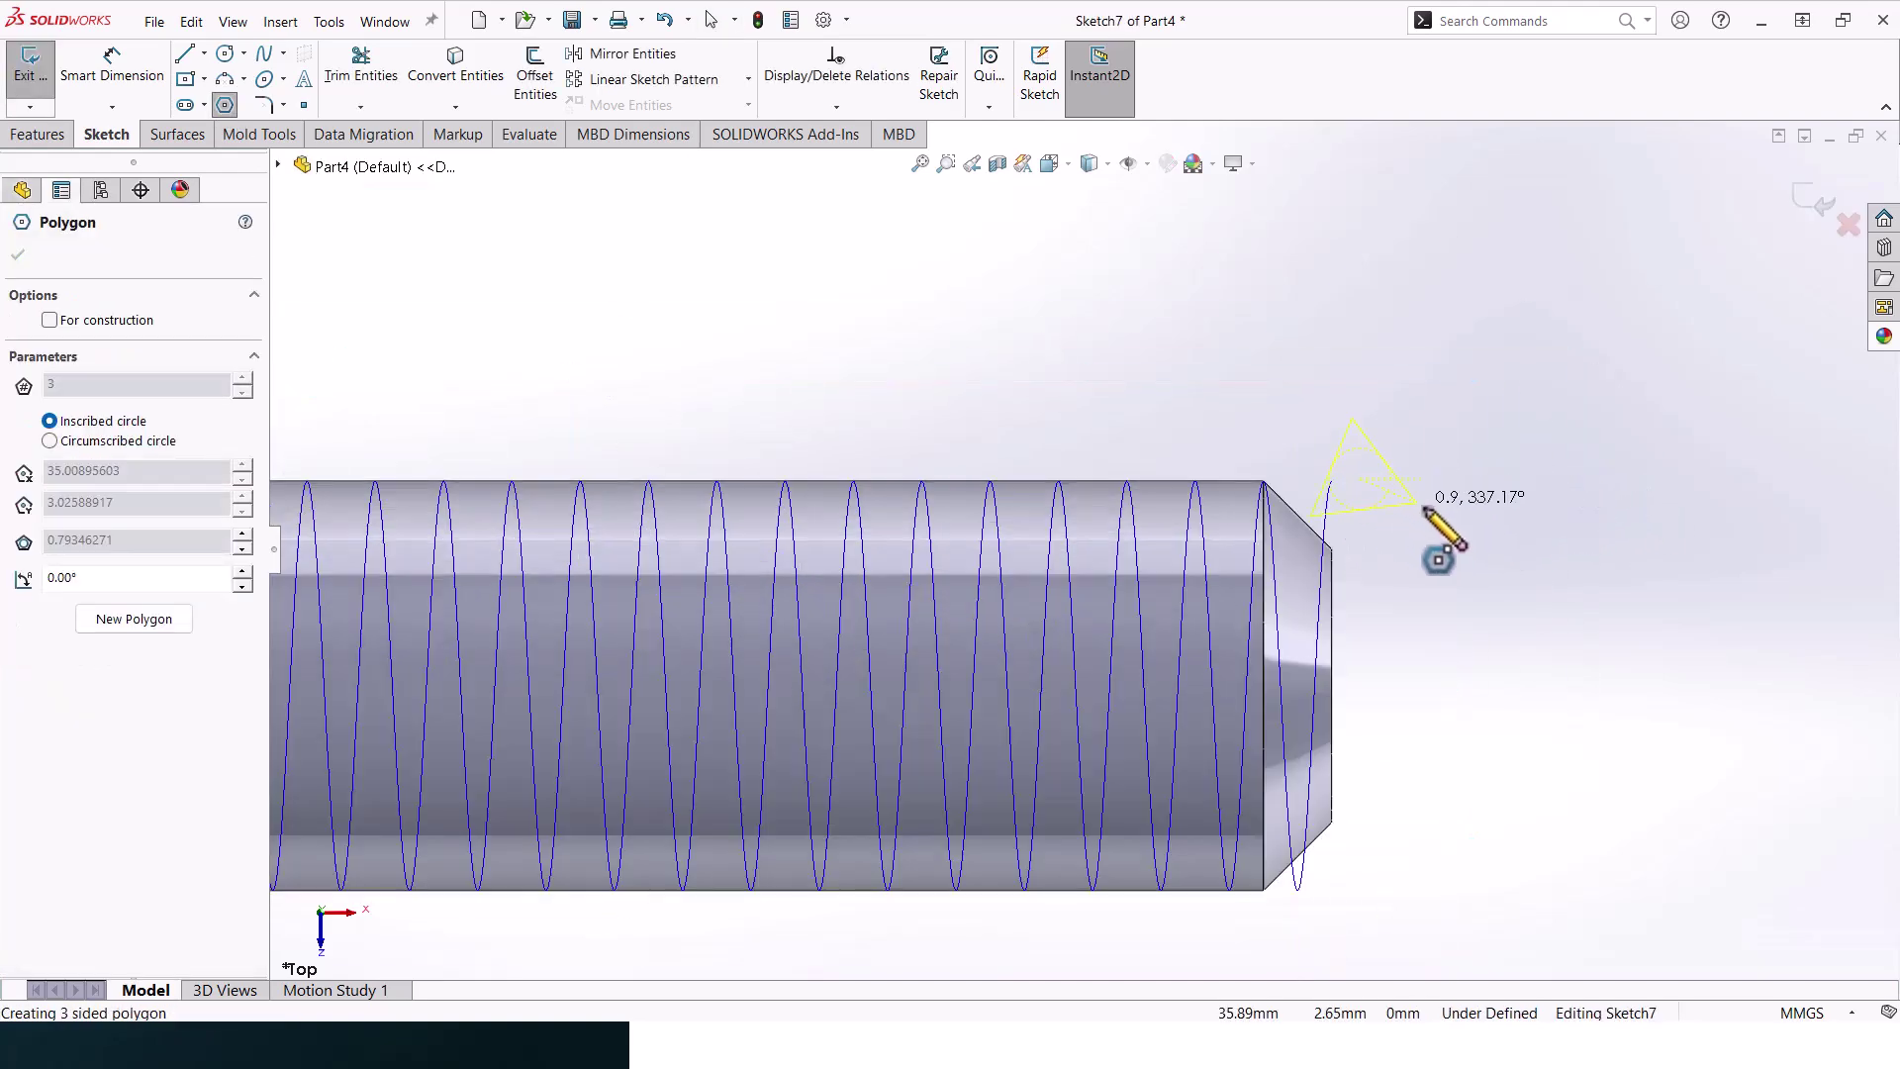
left_click(1364, 522)
key("Escape")
Dimension the triangle's top side to 1 mm
left_click(1360, 458)
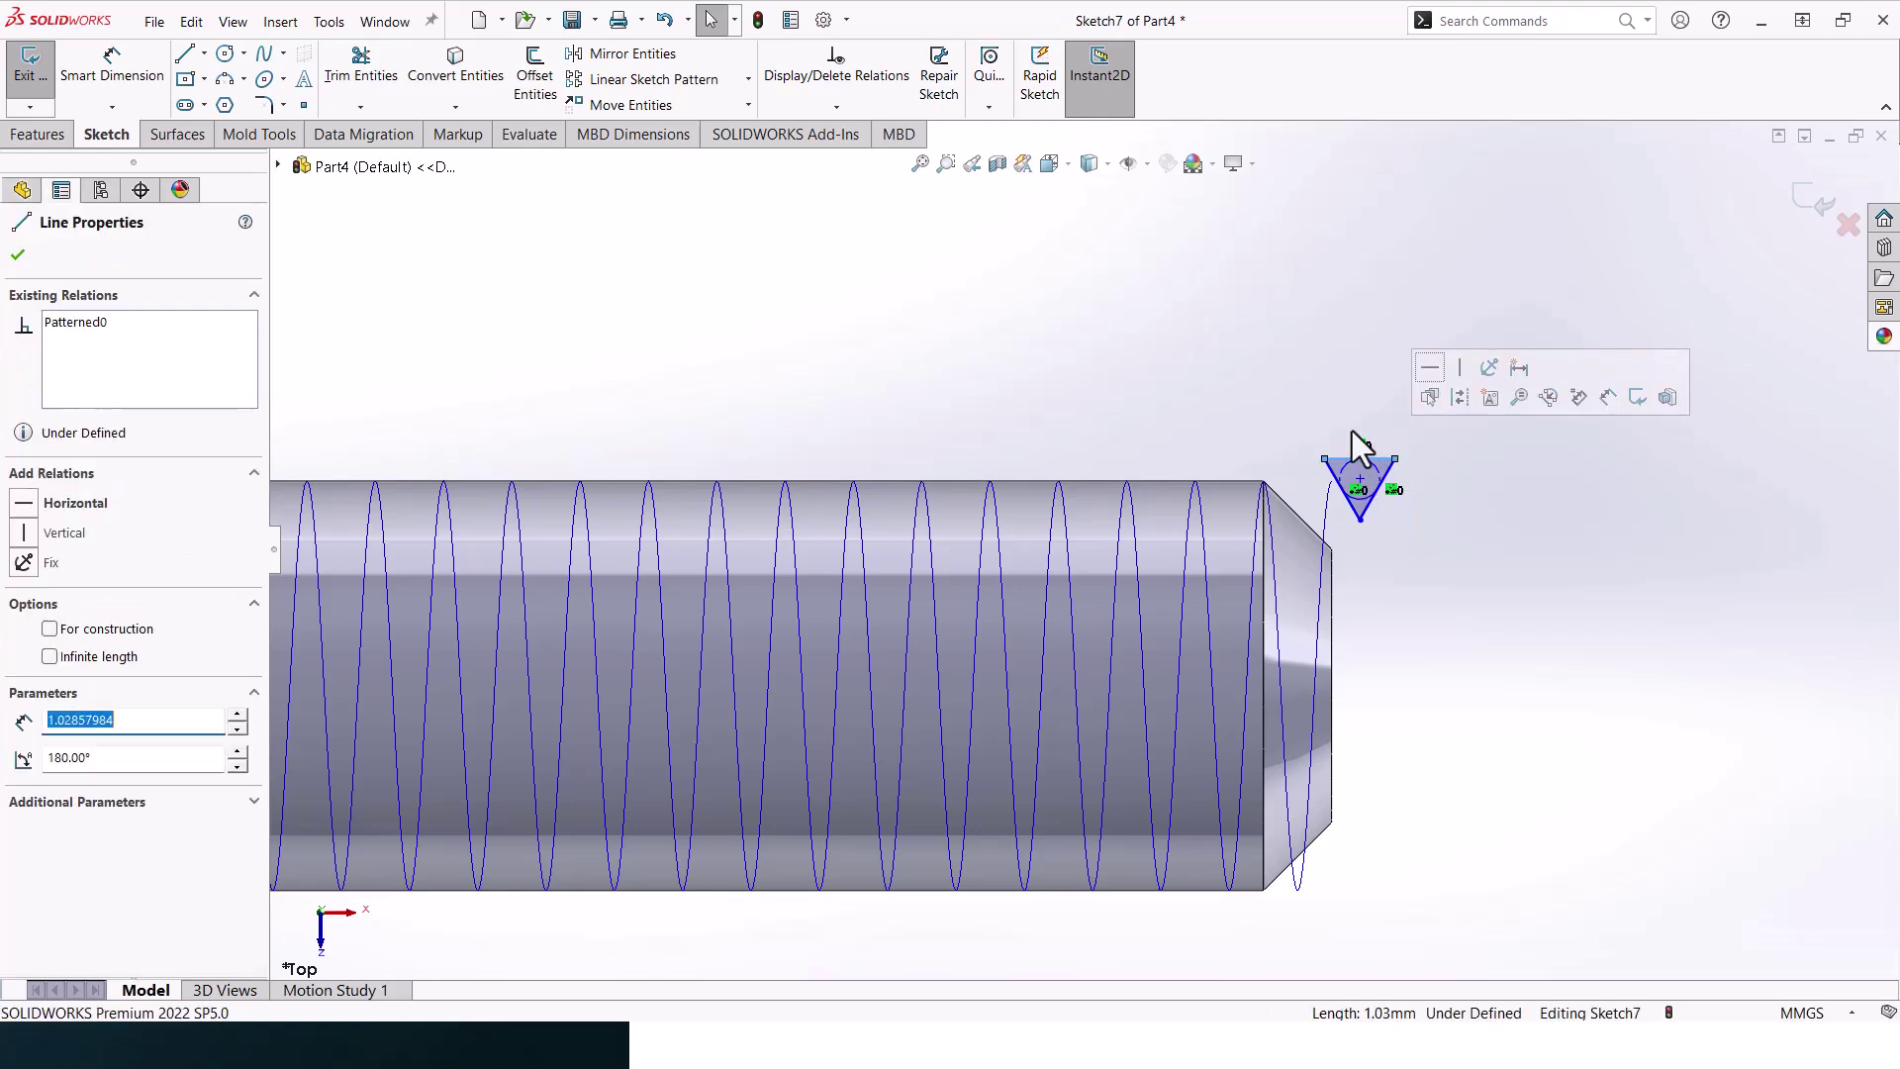
left_click(112, 68)
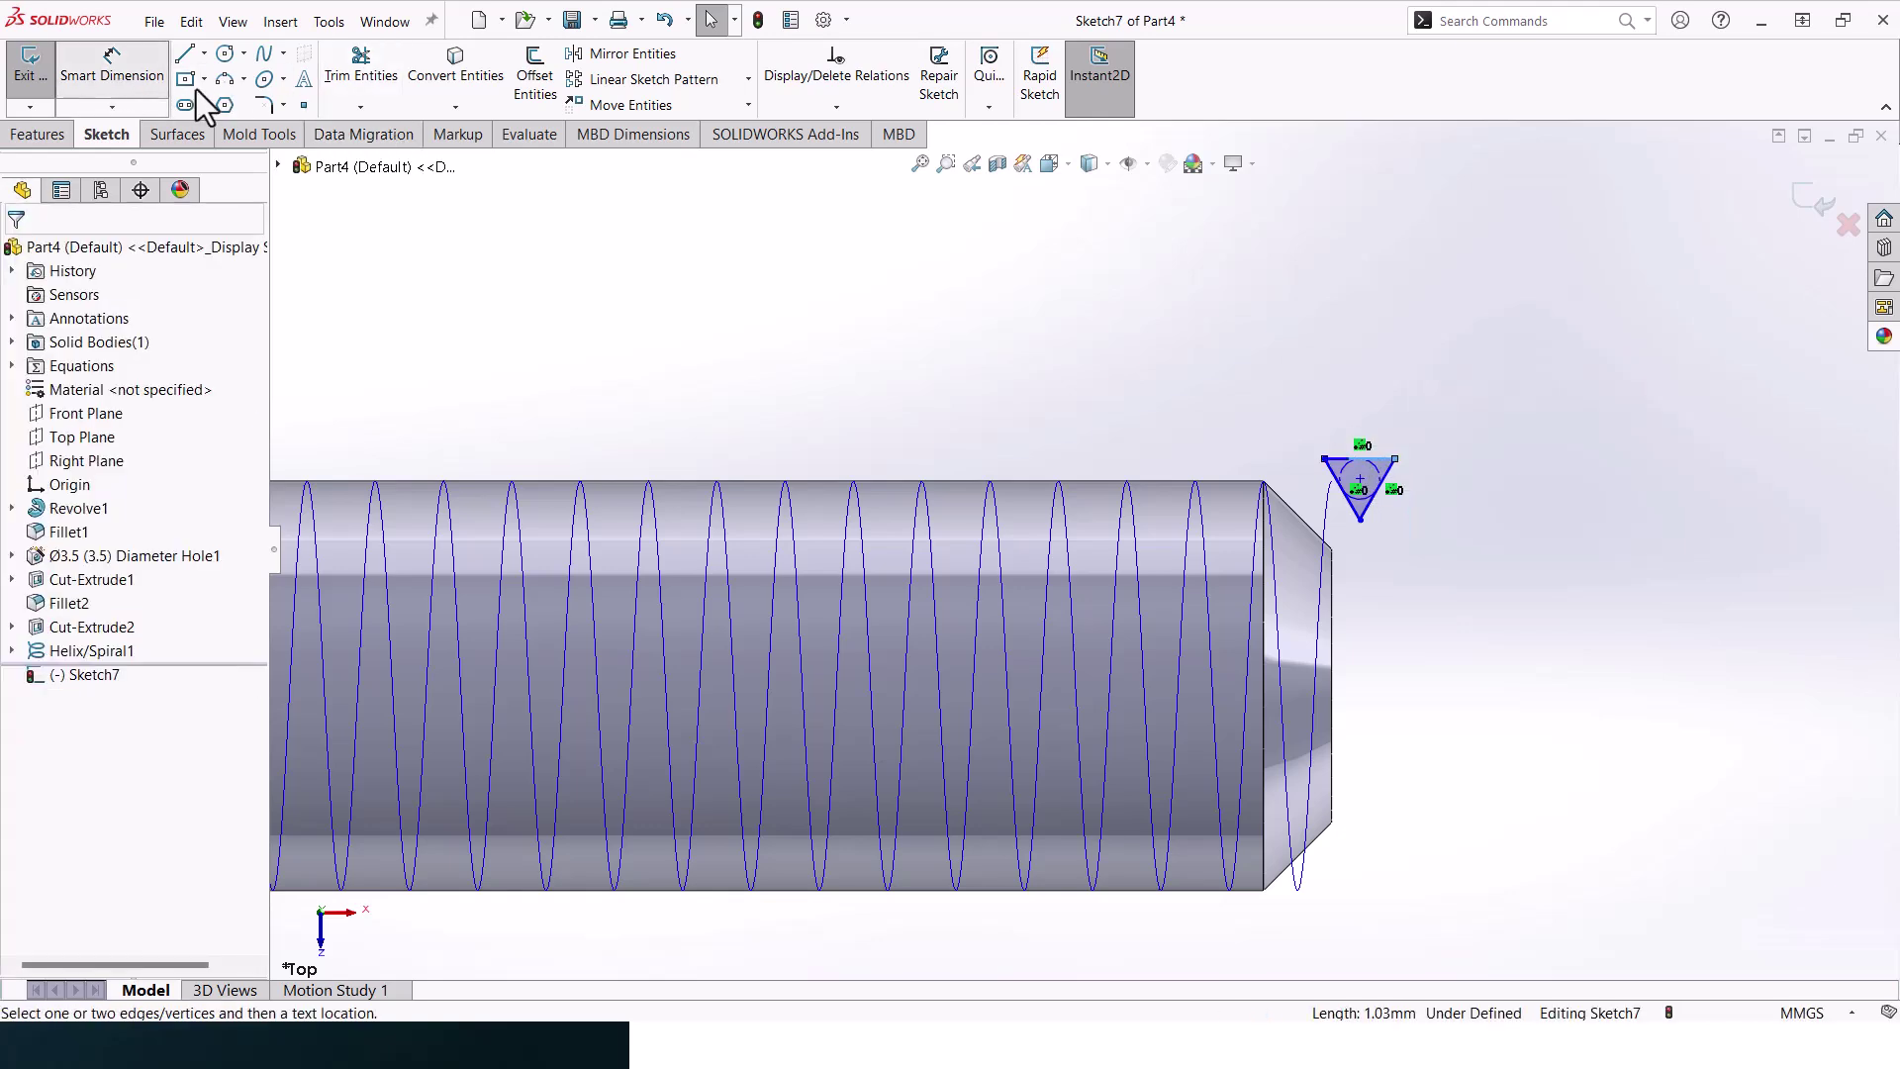
left_click(1393, 460)
left_click(1325, 460)
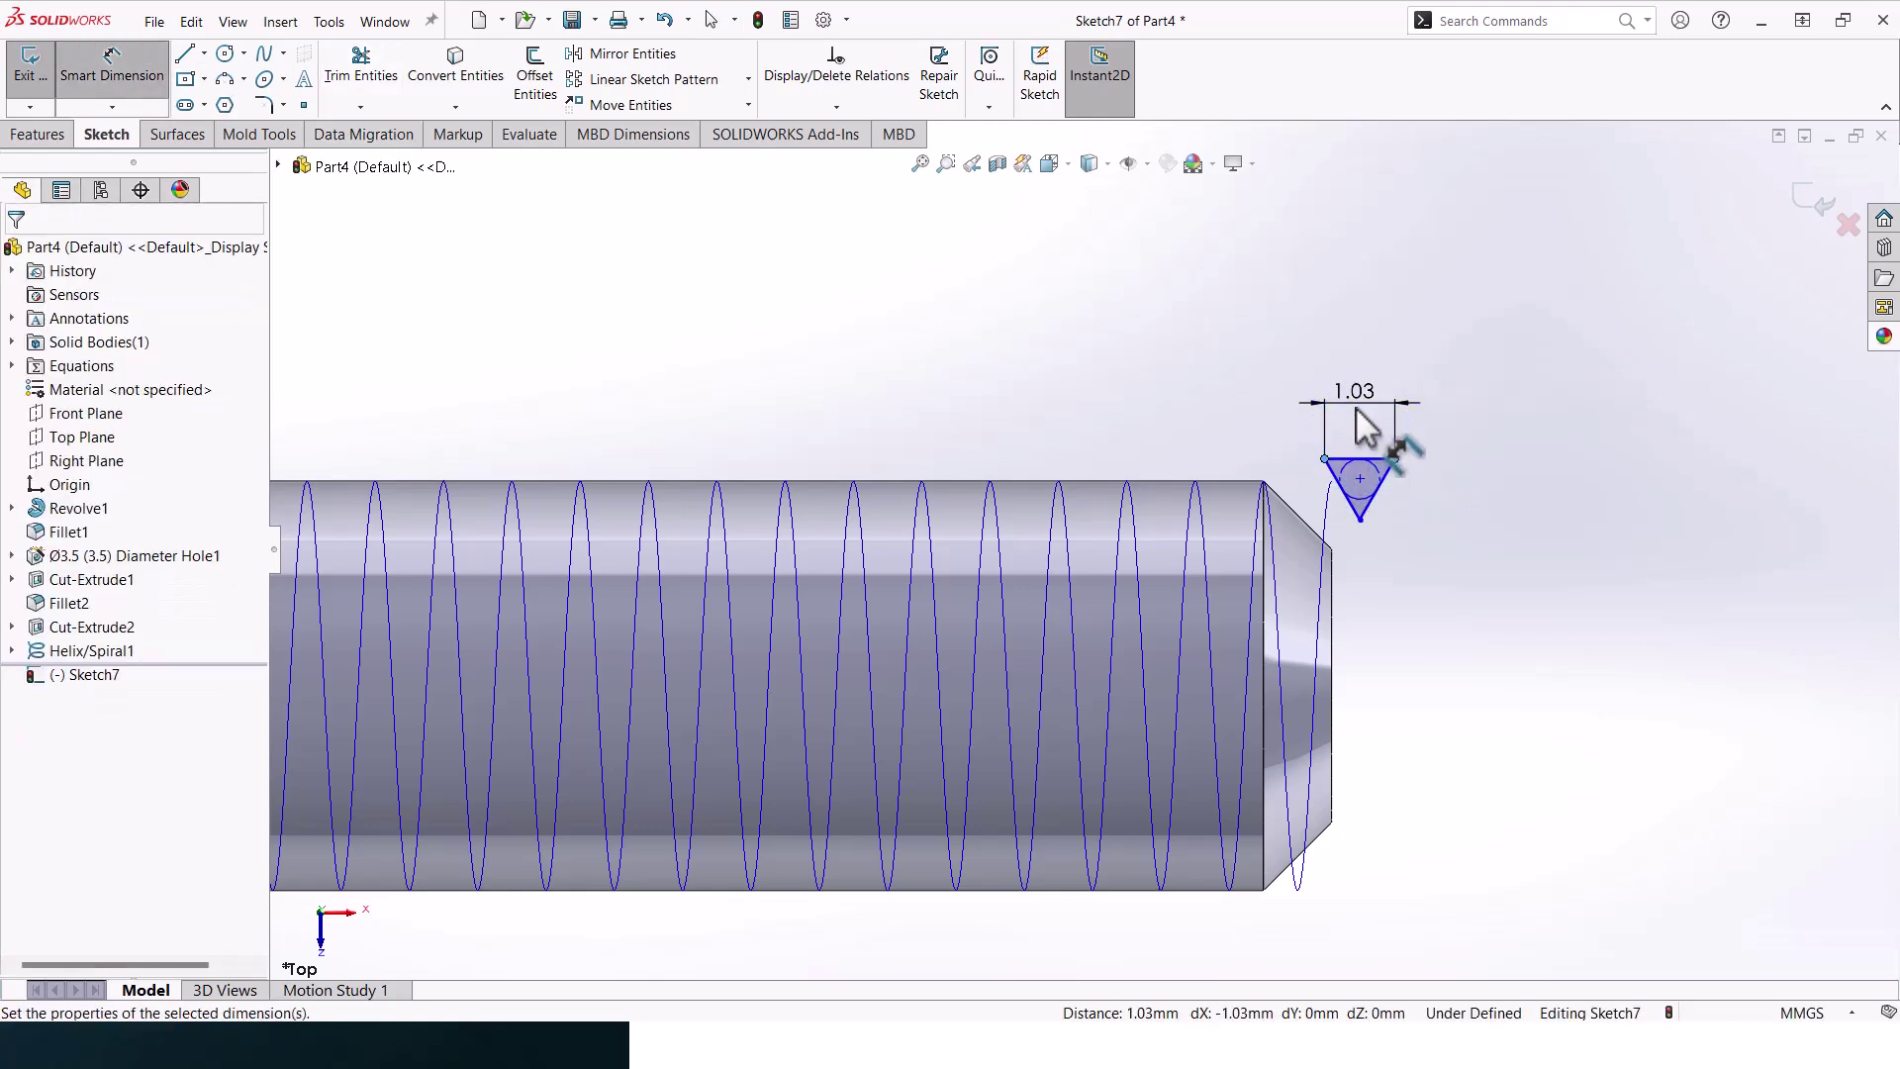
left_click(1361, 426)
type("1.00mm")
key("Return")
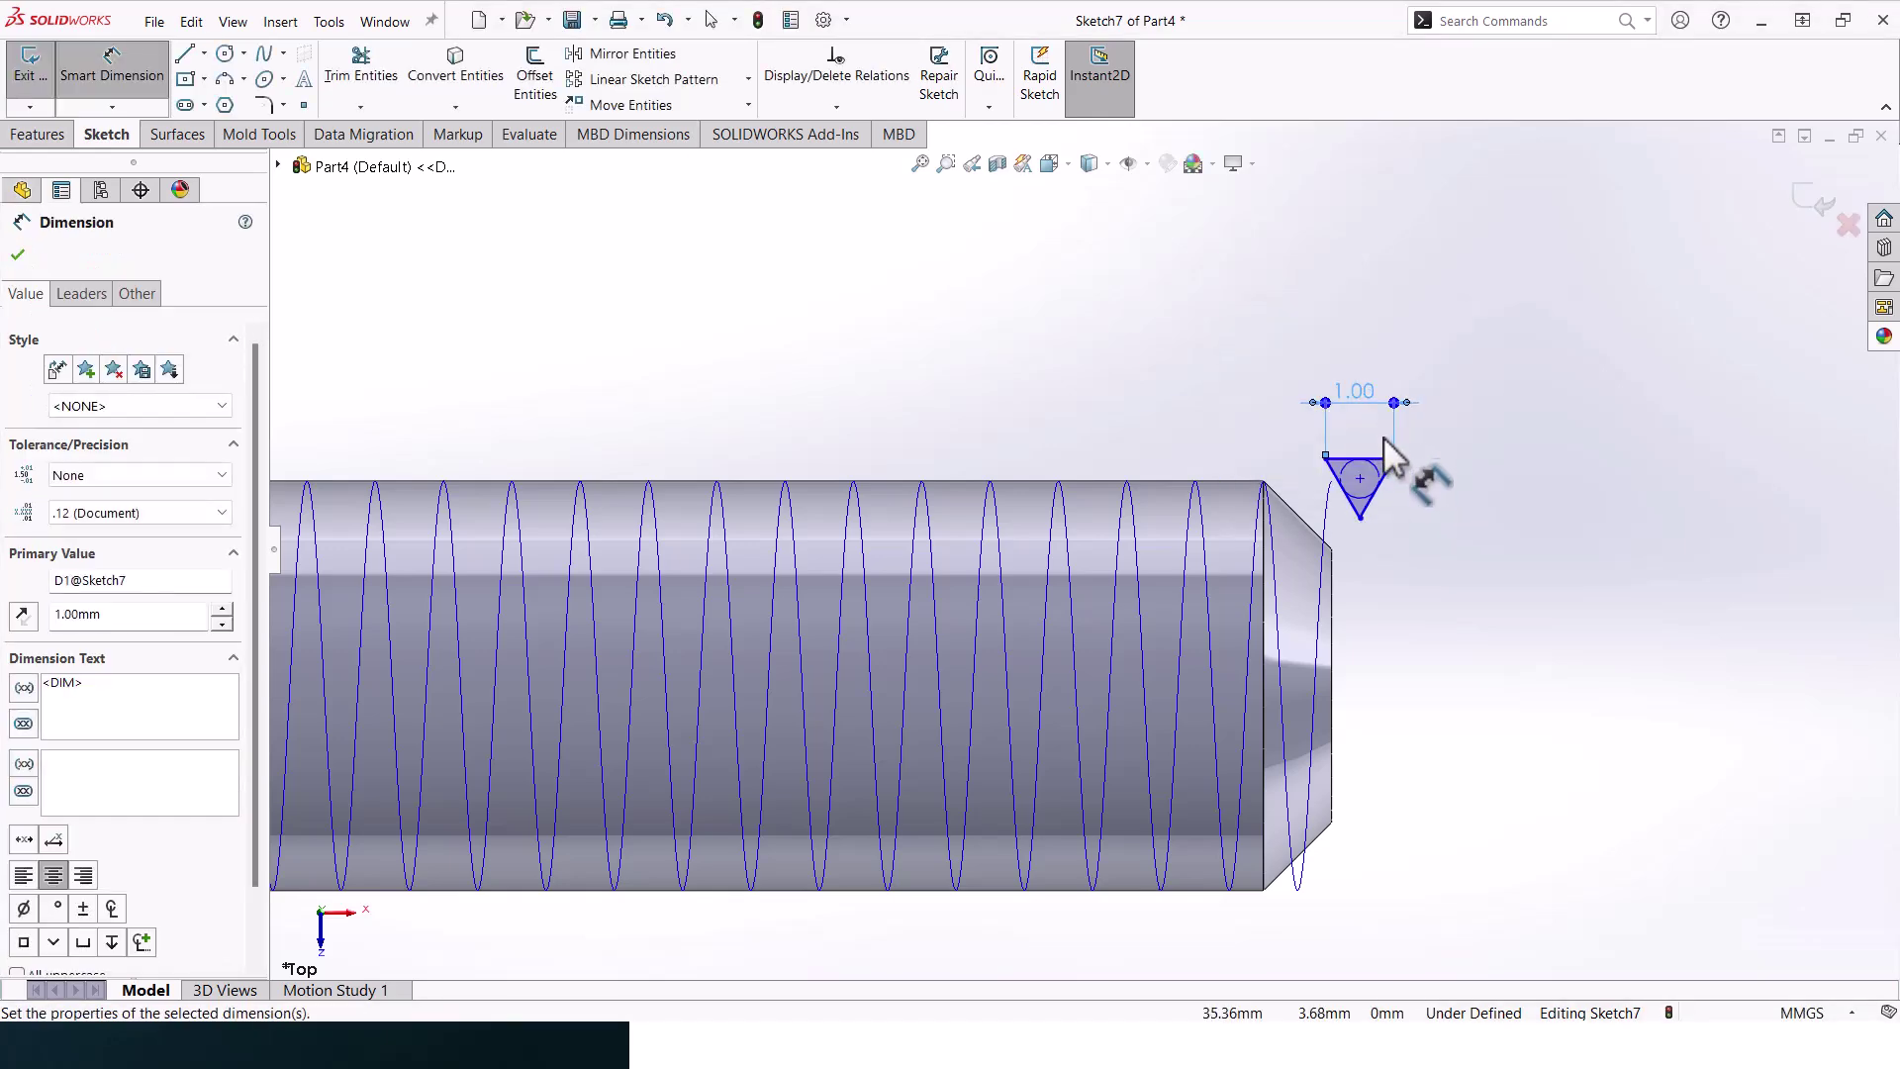
scroll(1416, 450, "down", 3)
key("Escape")
Make the triangle's top edge collinear with the shaft edge and pierce its corner onto the helix
left_click(1277, 484)
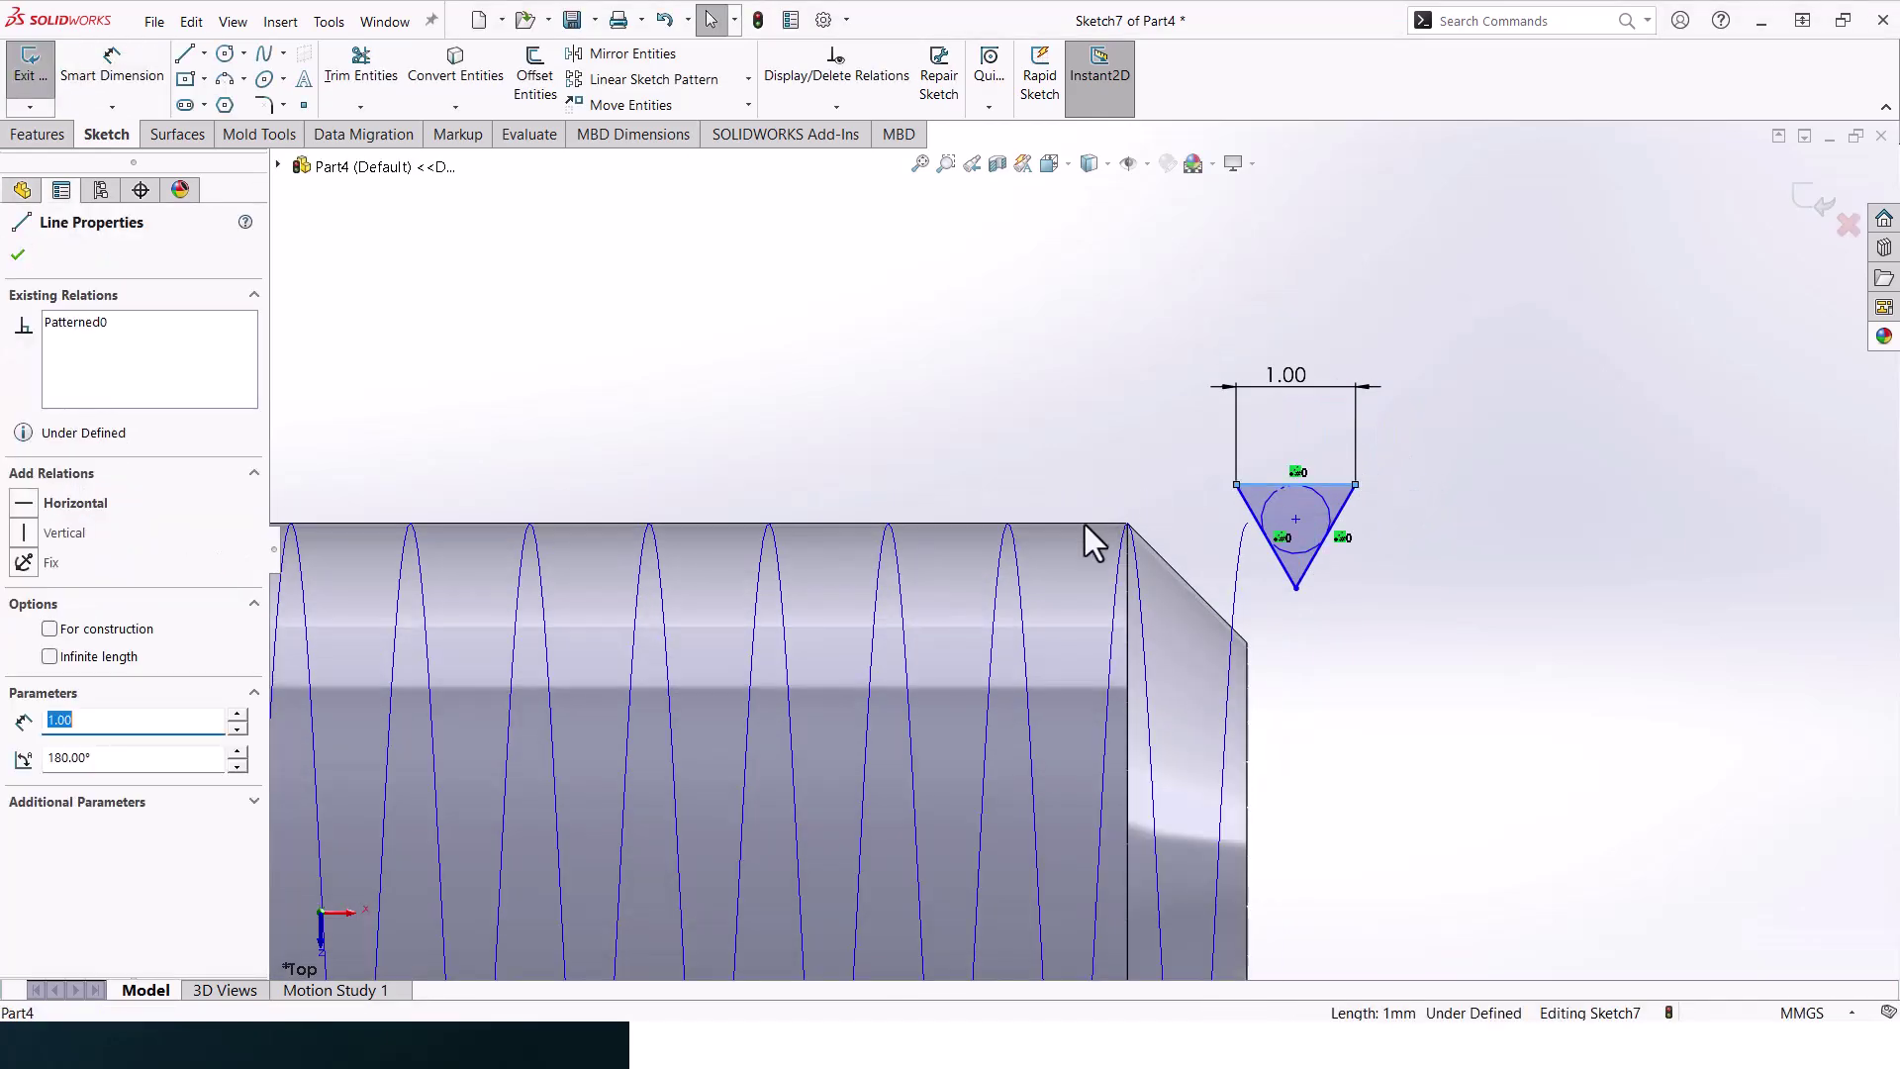
left_click(1087, 523, "ctrl")
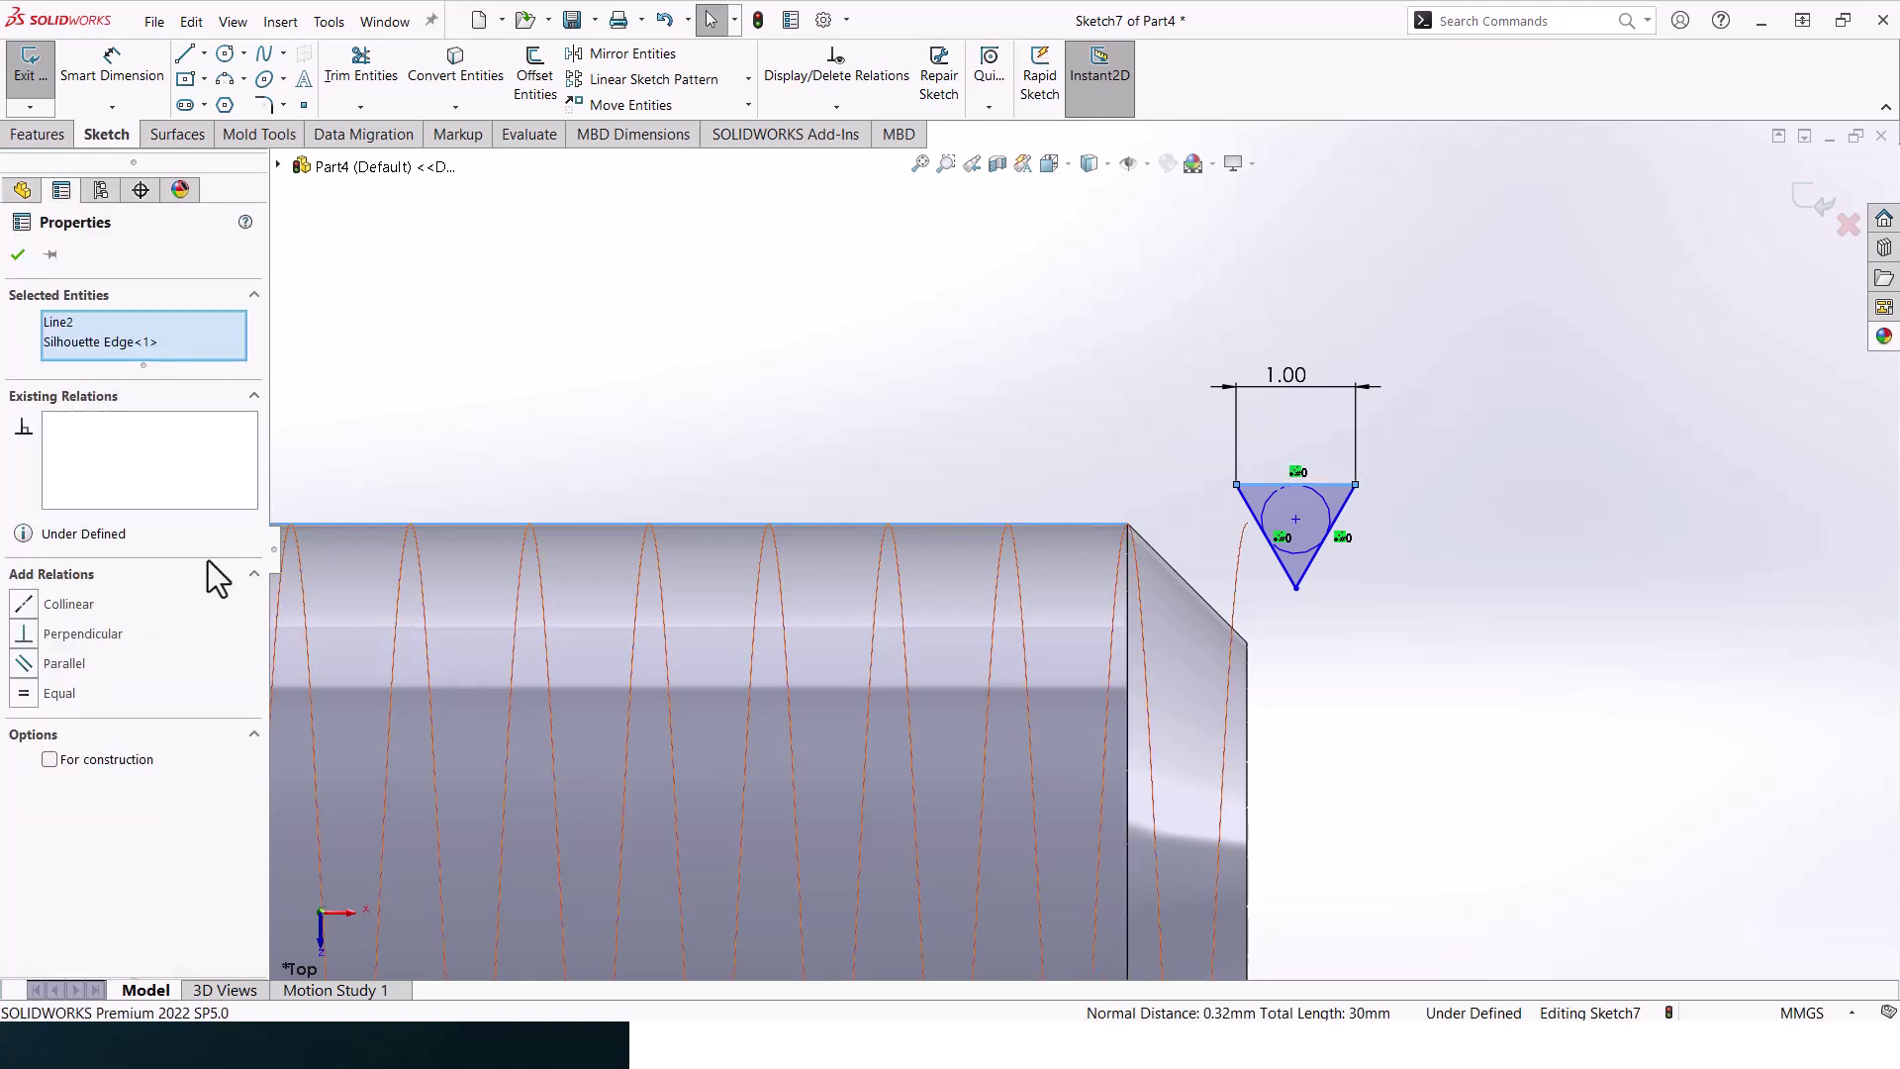
left_click(59, 600)
key("Escape")
left_click(1289, 525)
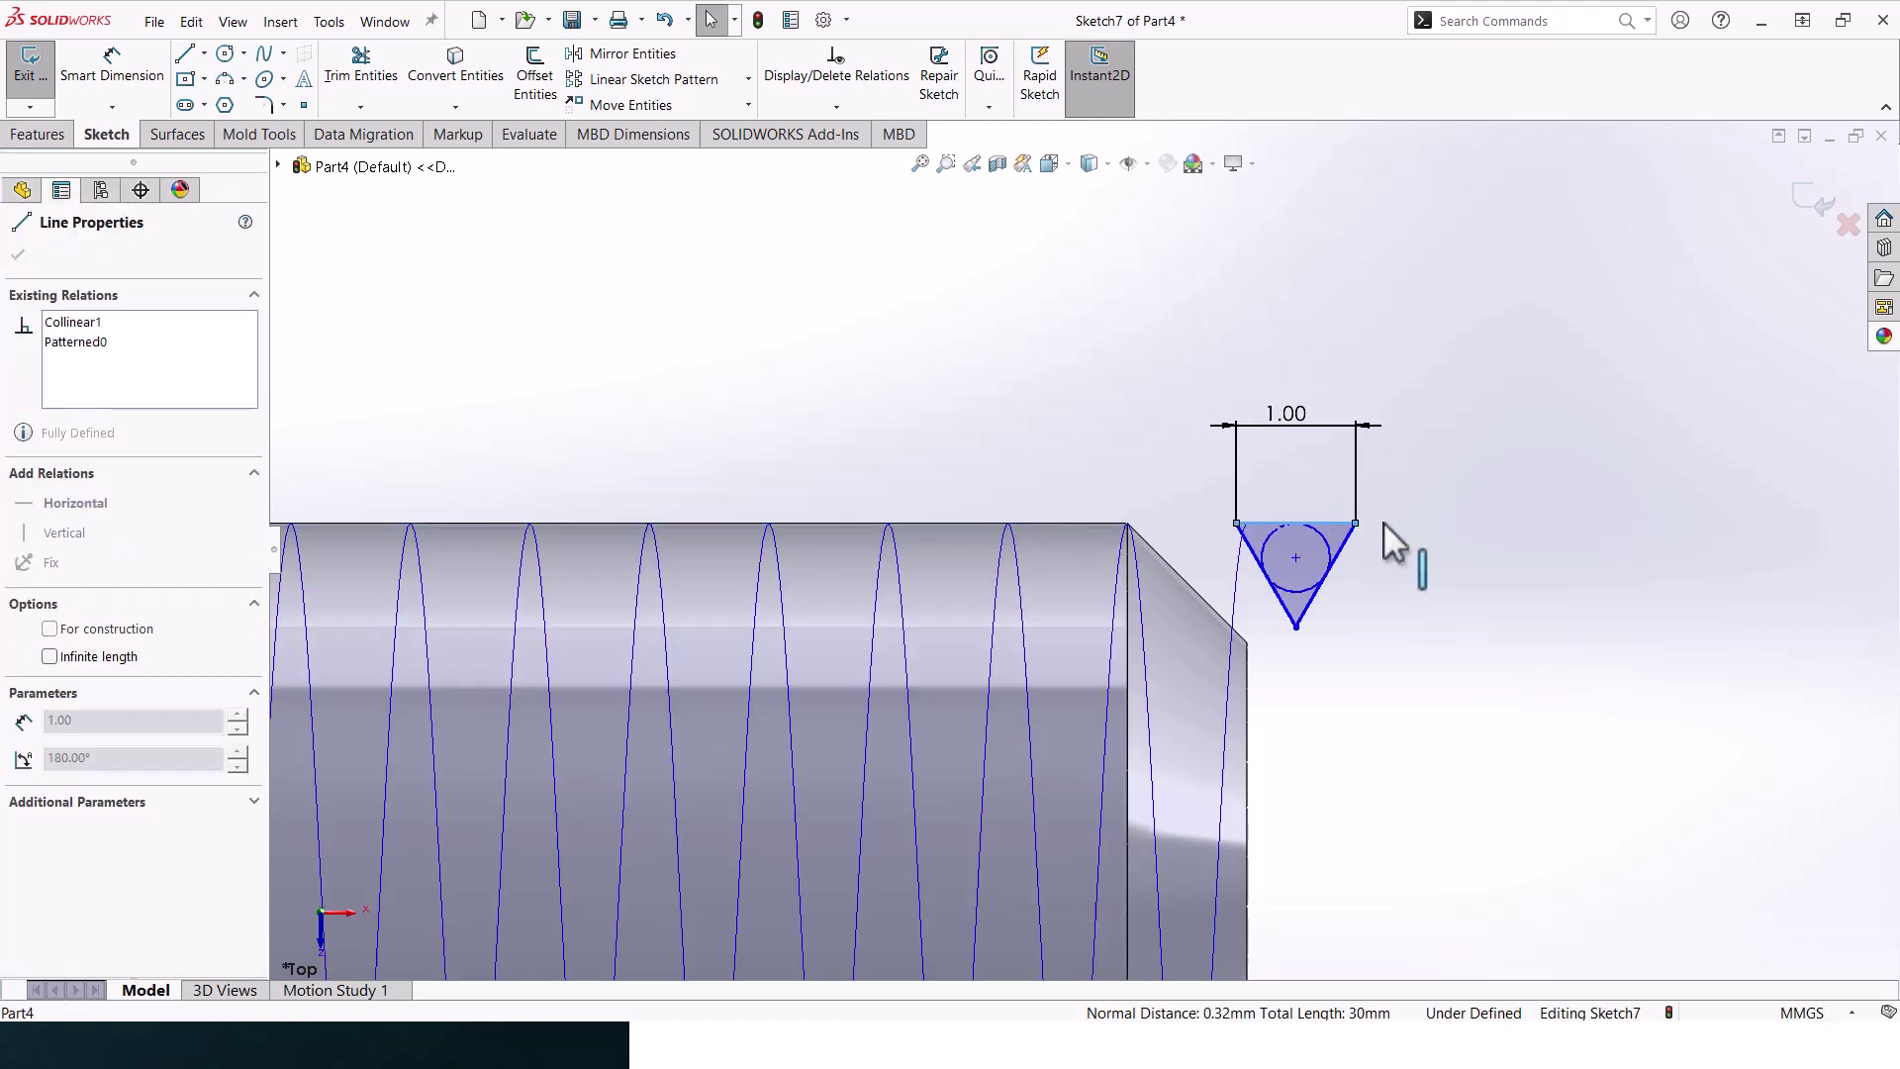
left_click_drag(1296, 561, 1396, 557)
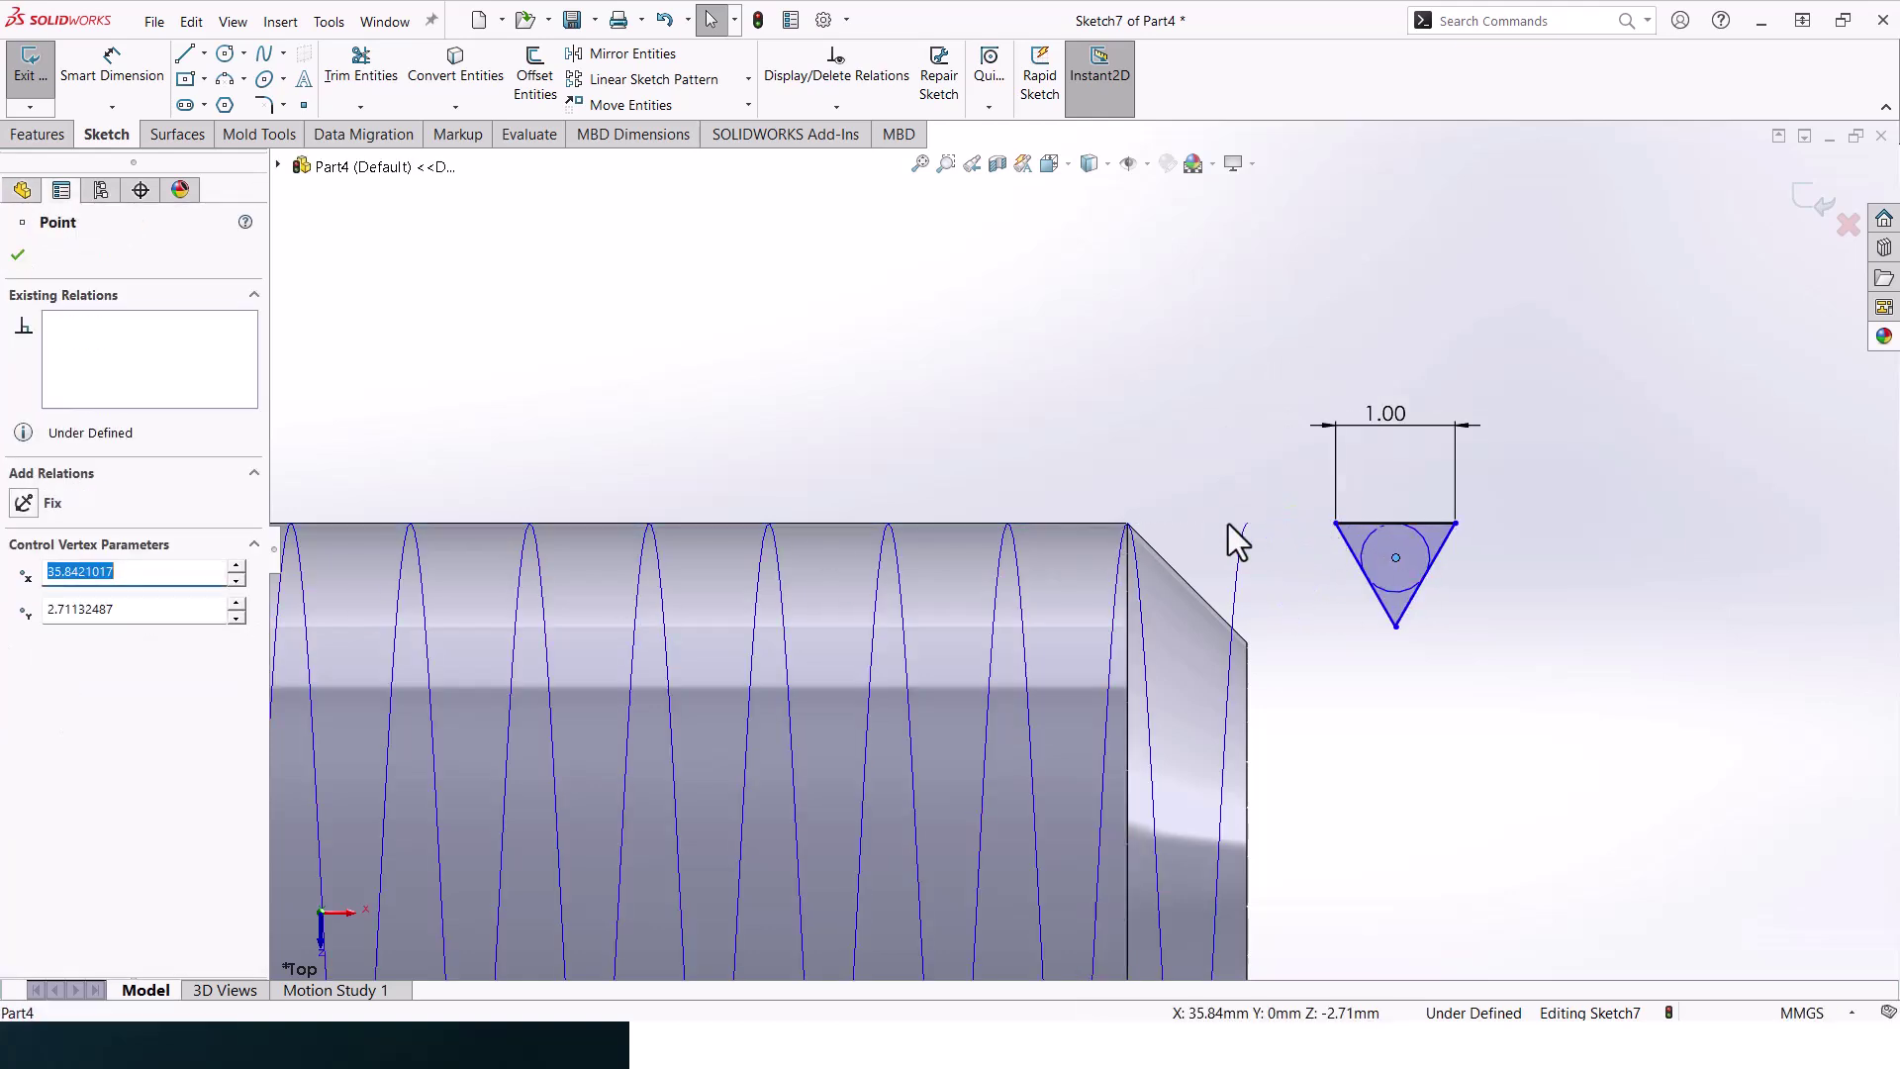
left_click(1241, 566, "ctrl")
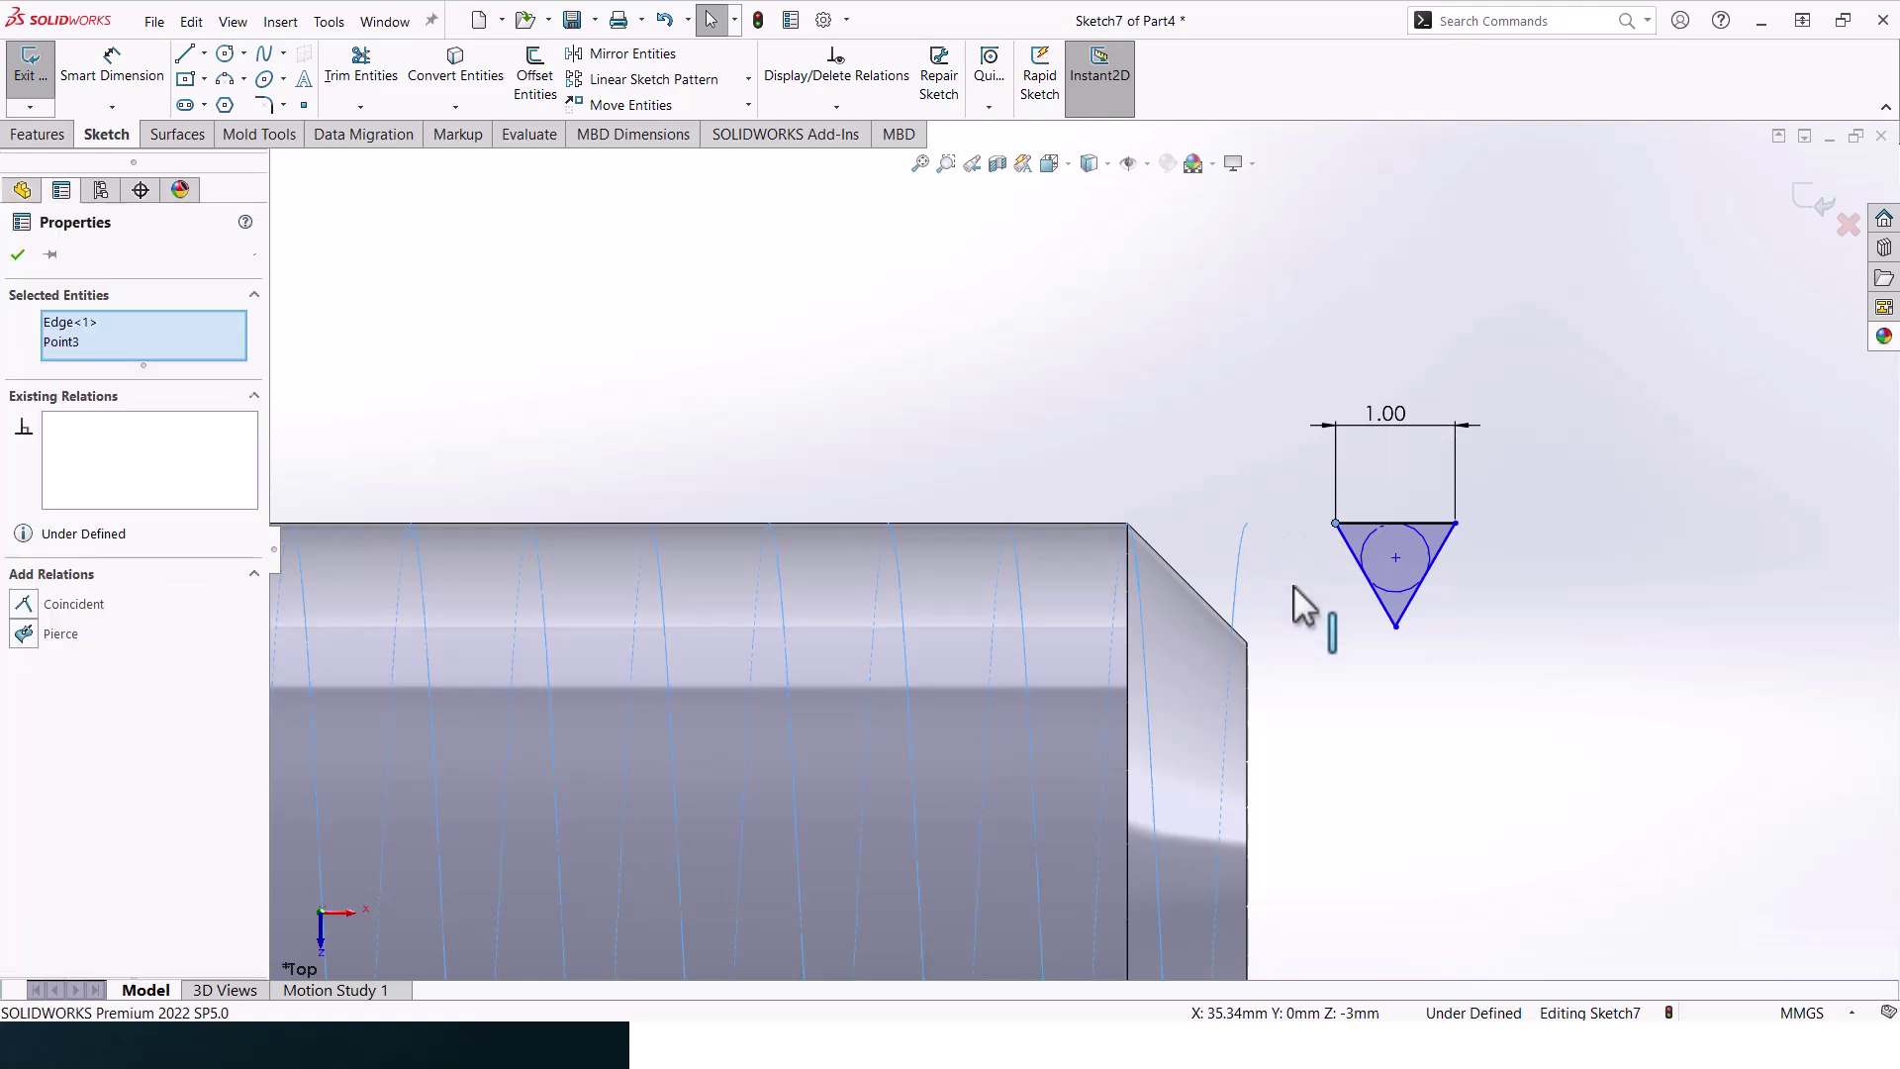
left_click(90, 603)
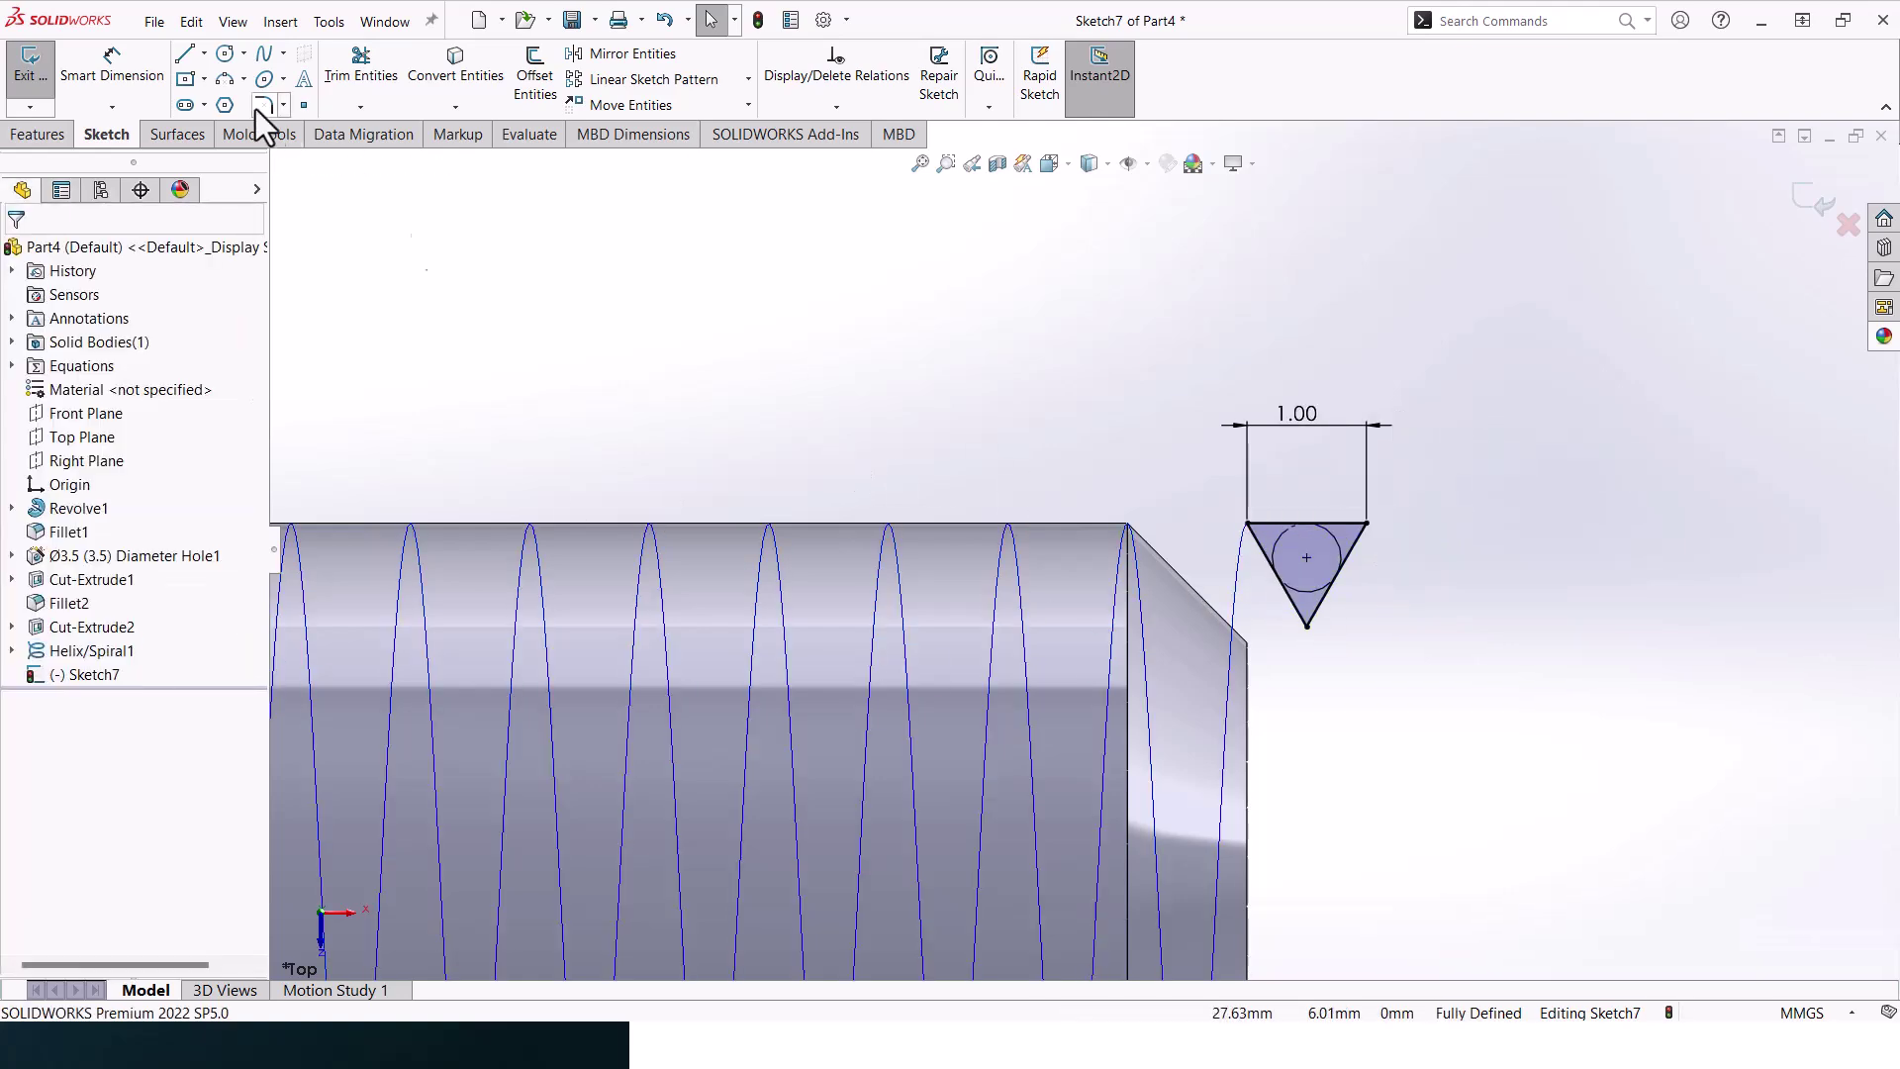
Add three construction centerlines: two vertical from the top edge, one horizontal across the triangle
left_click(204, 52)
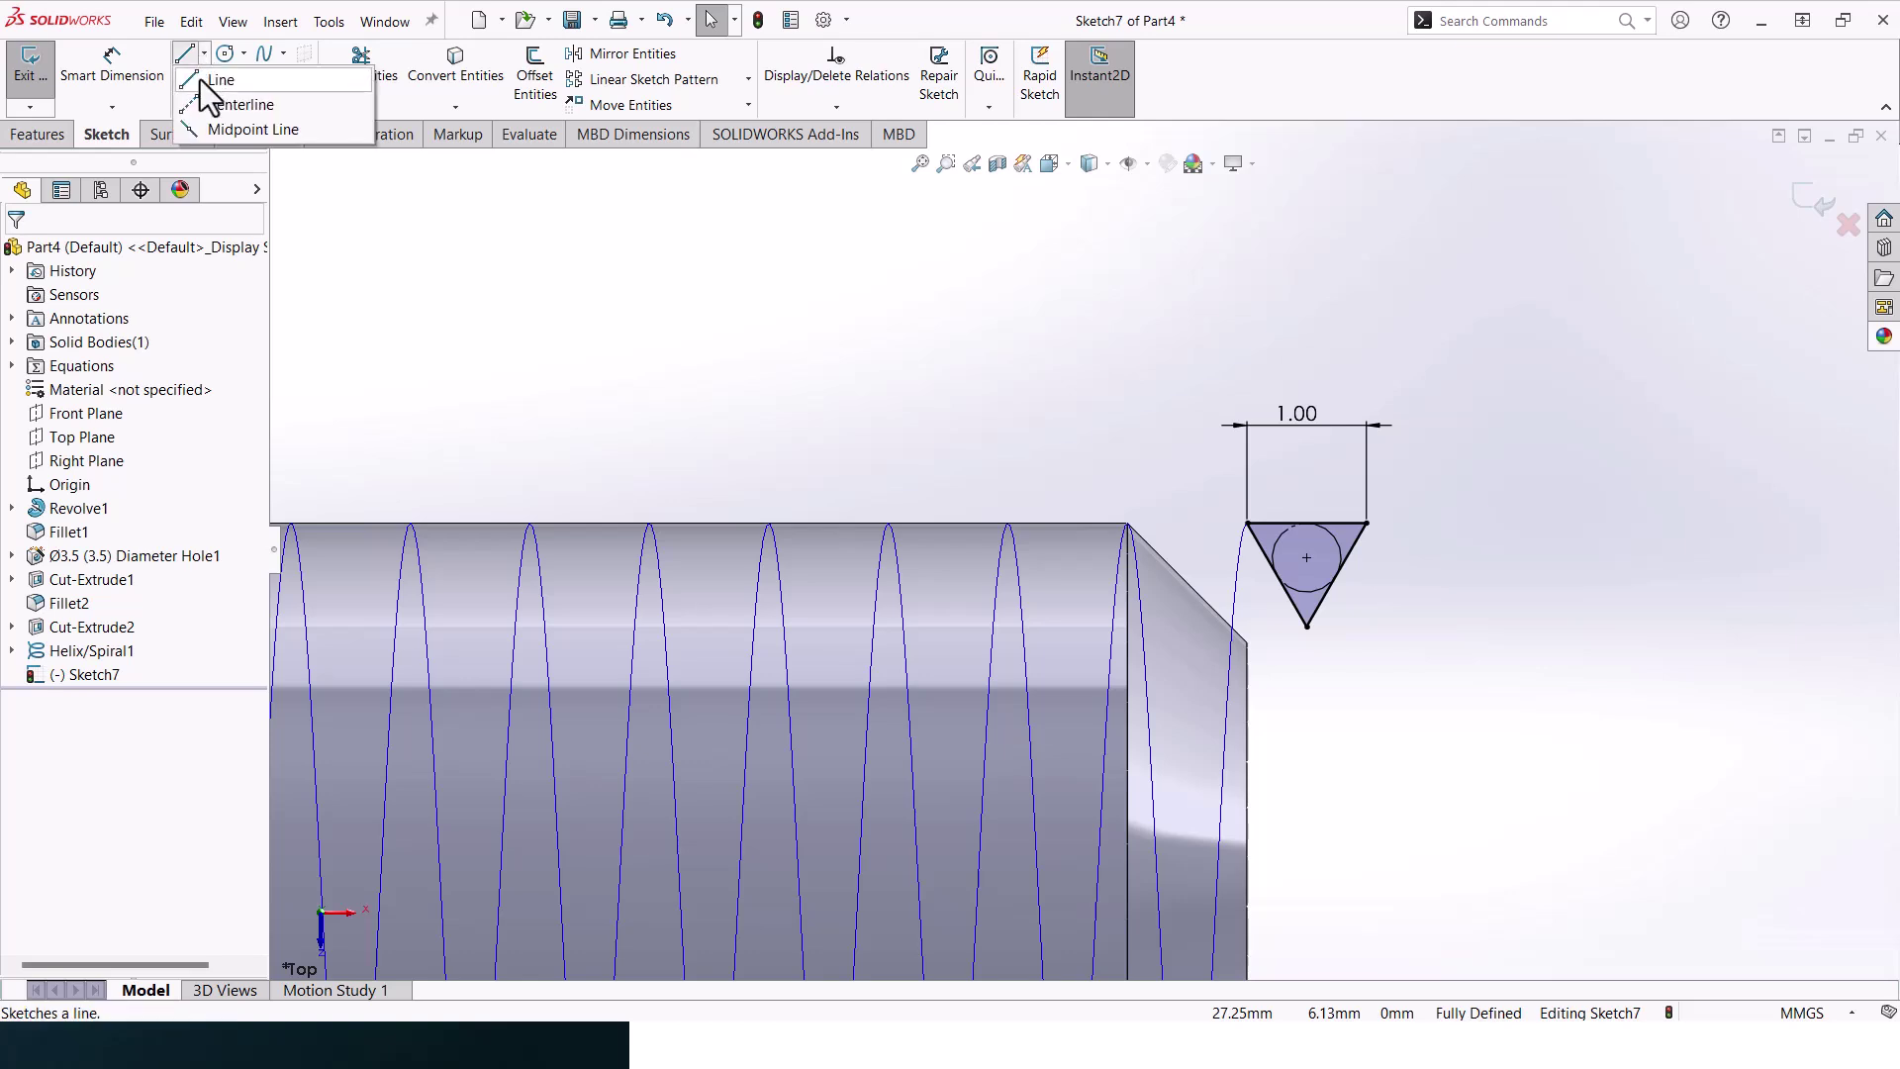
left_click(218, 98)
left_click(1305, 522)
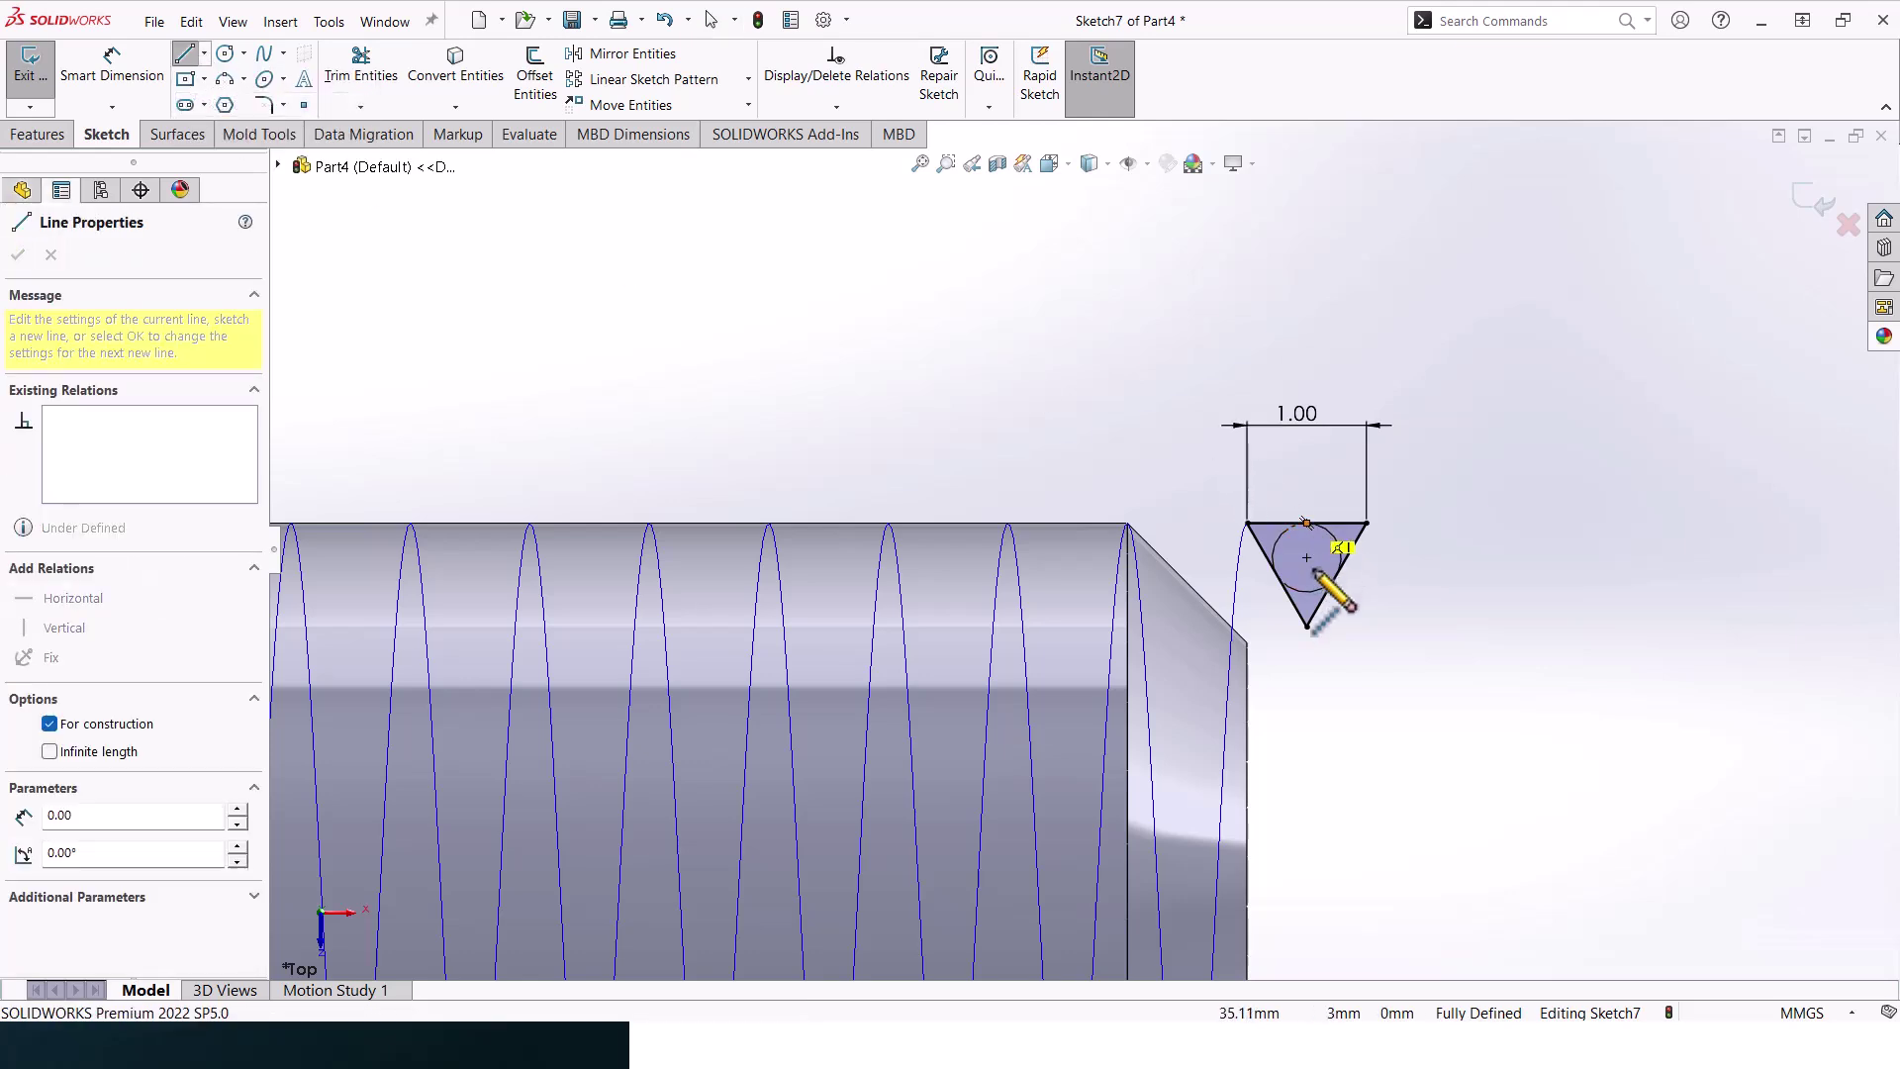
left_click(1307, 626)
key("Escape")
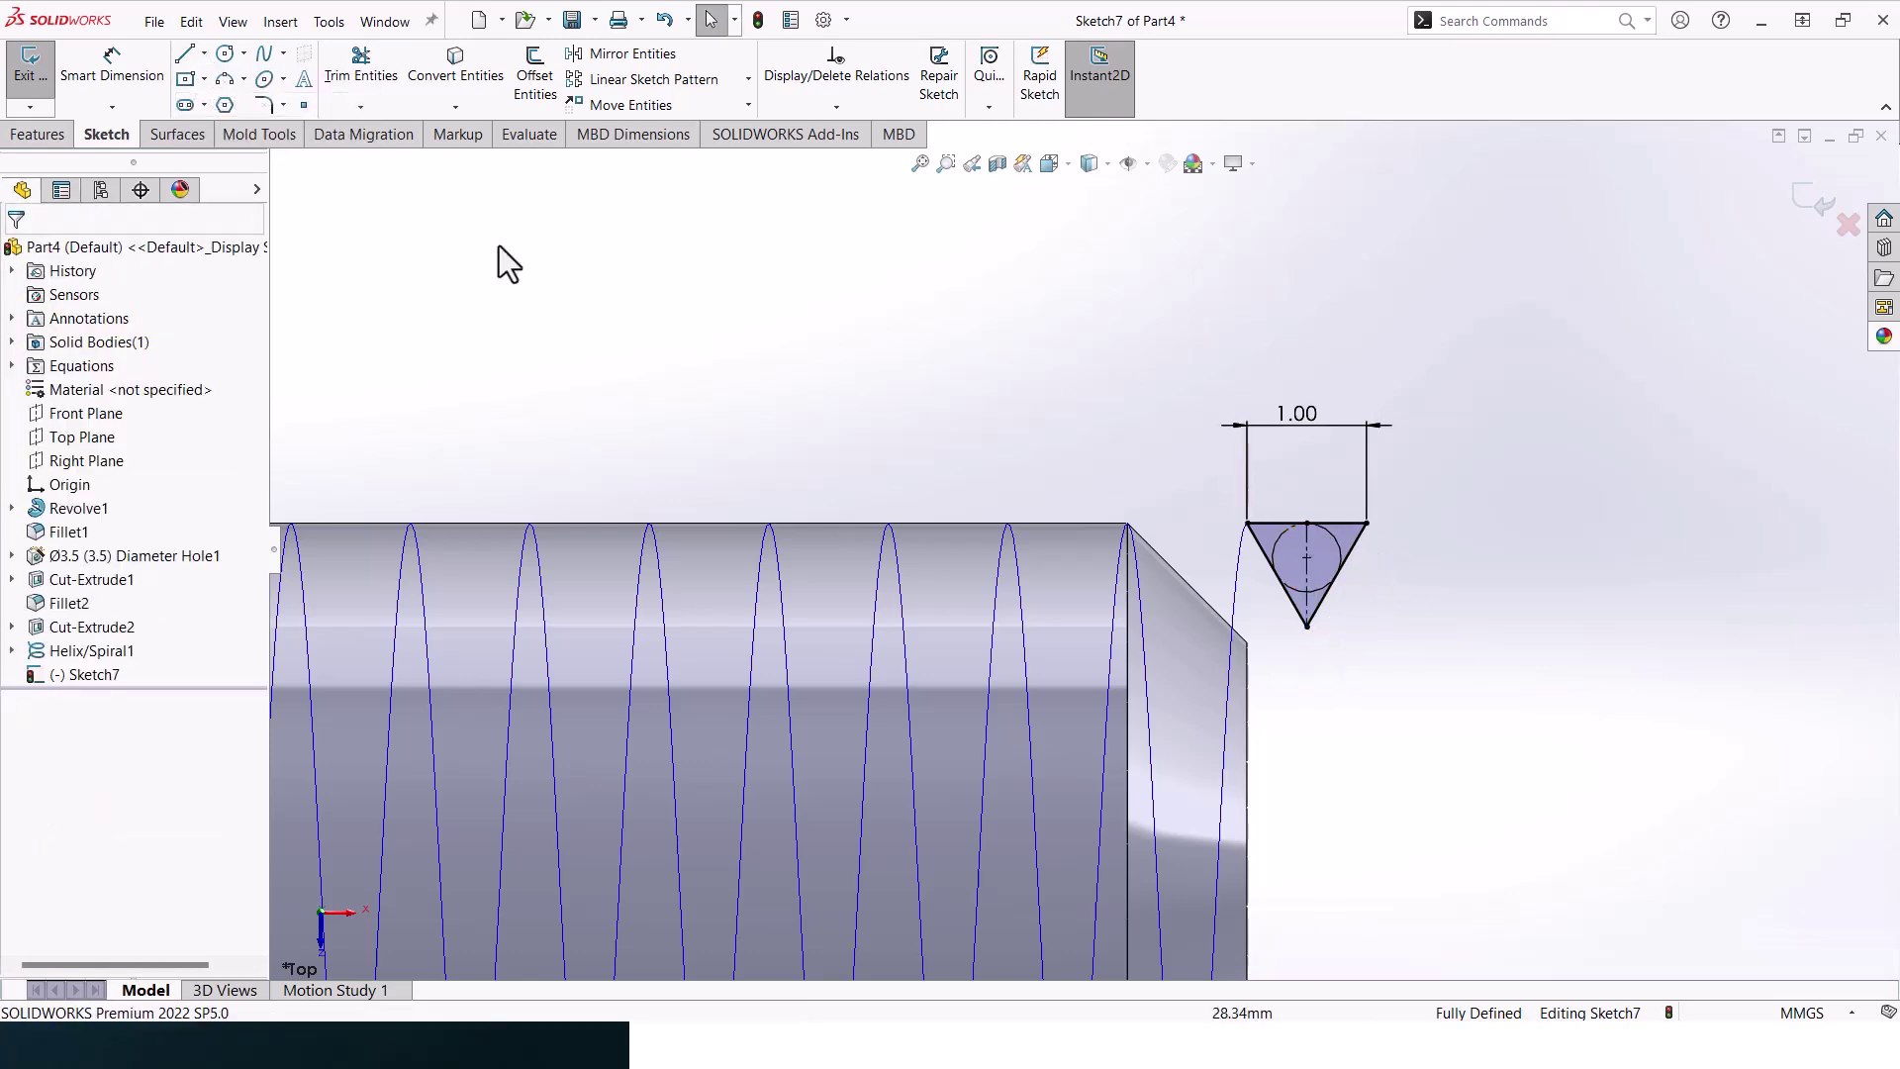
left_click(204, 53)
left_click(218, 98)
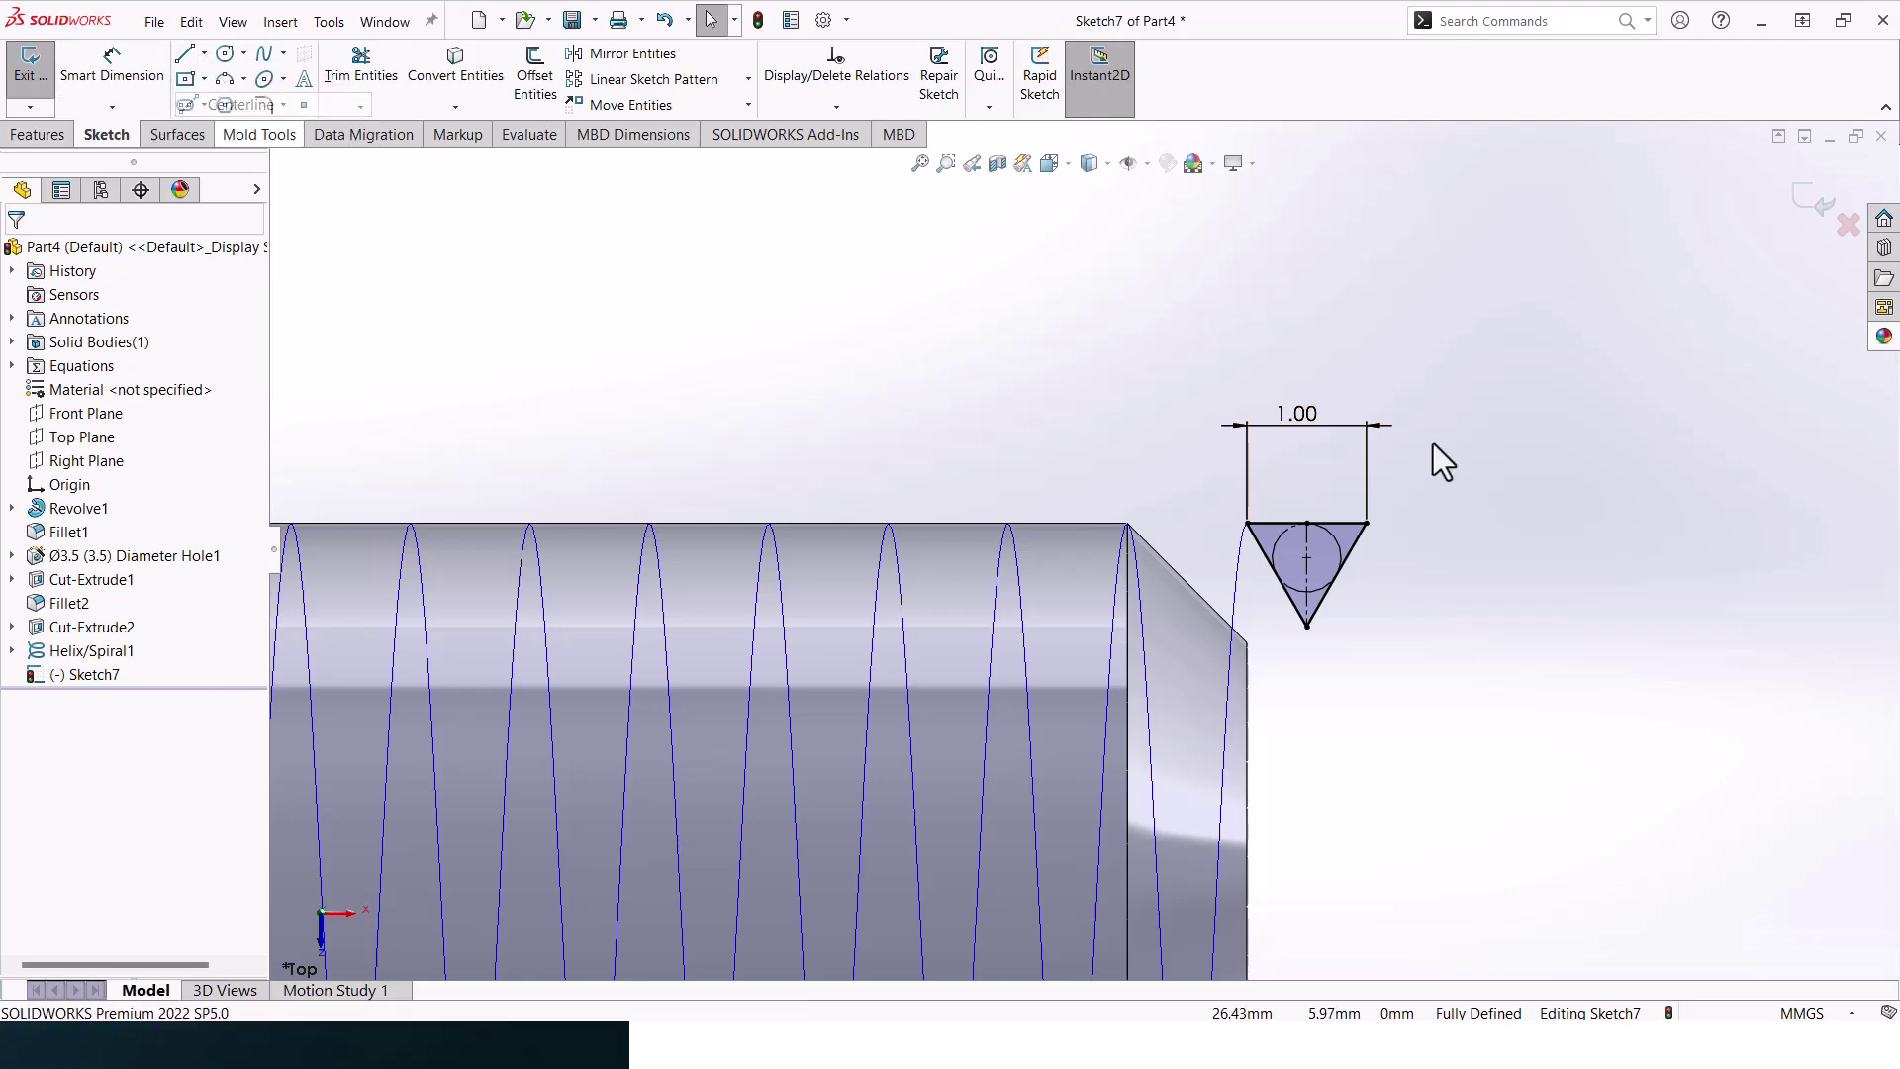
left_click(1367, 523)
left_click(1366, 596)
key("Escape")
scroll(1369, 595, "down", 4)
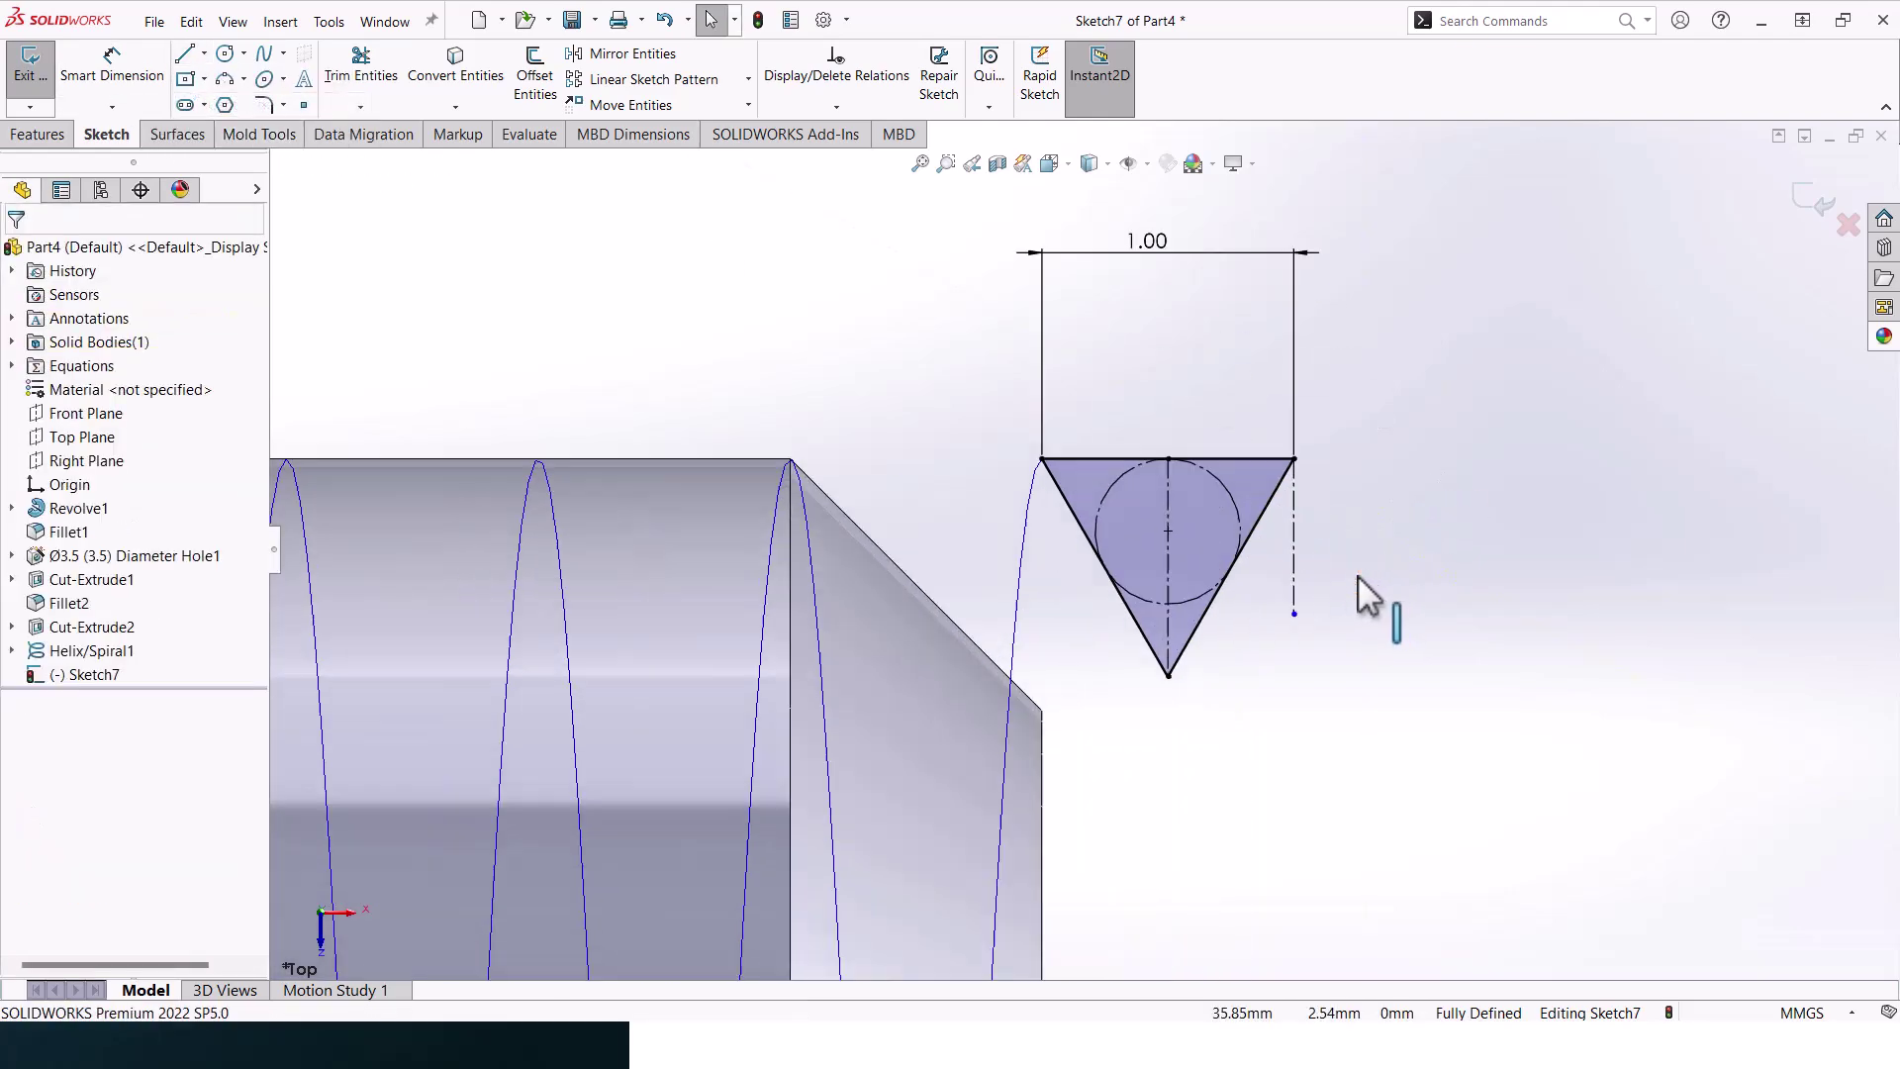
left_click(204, 53)
left_click(218, 98)
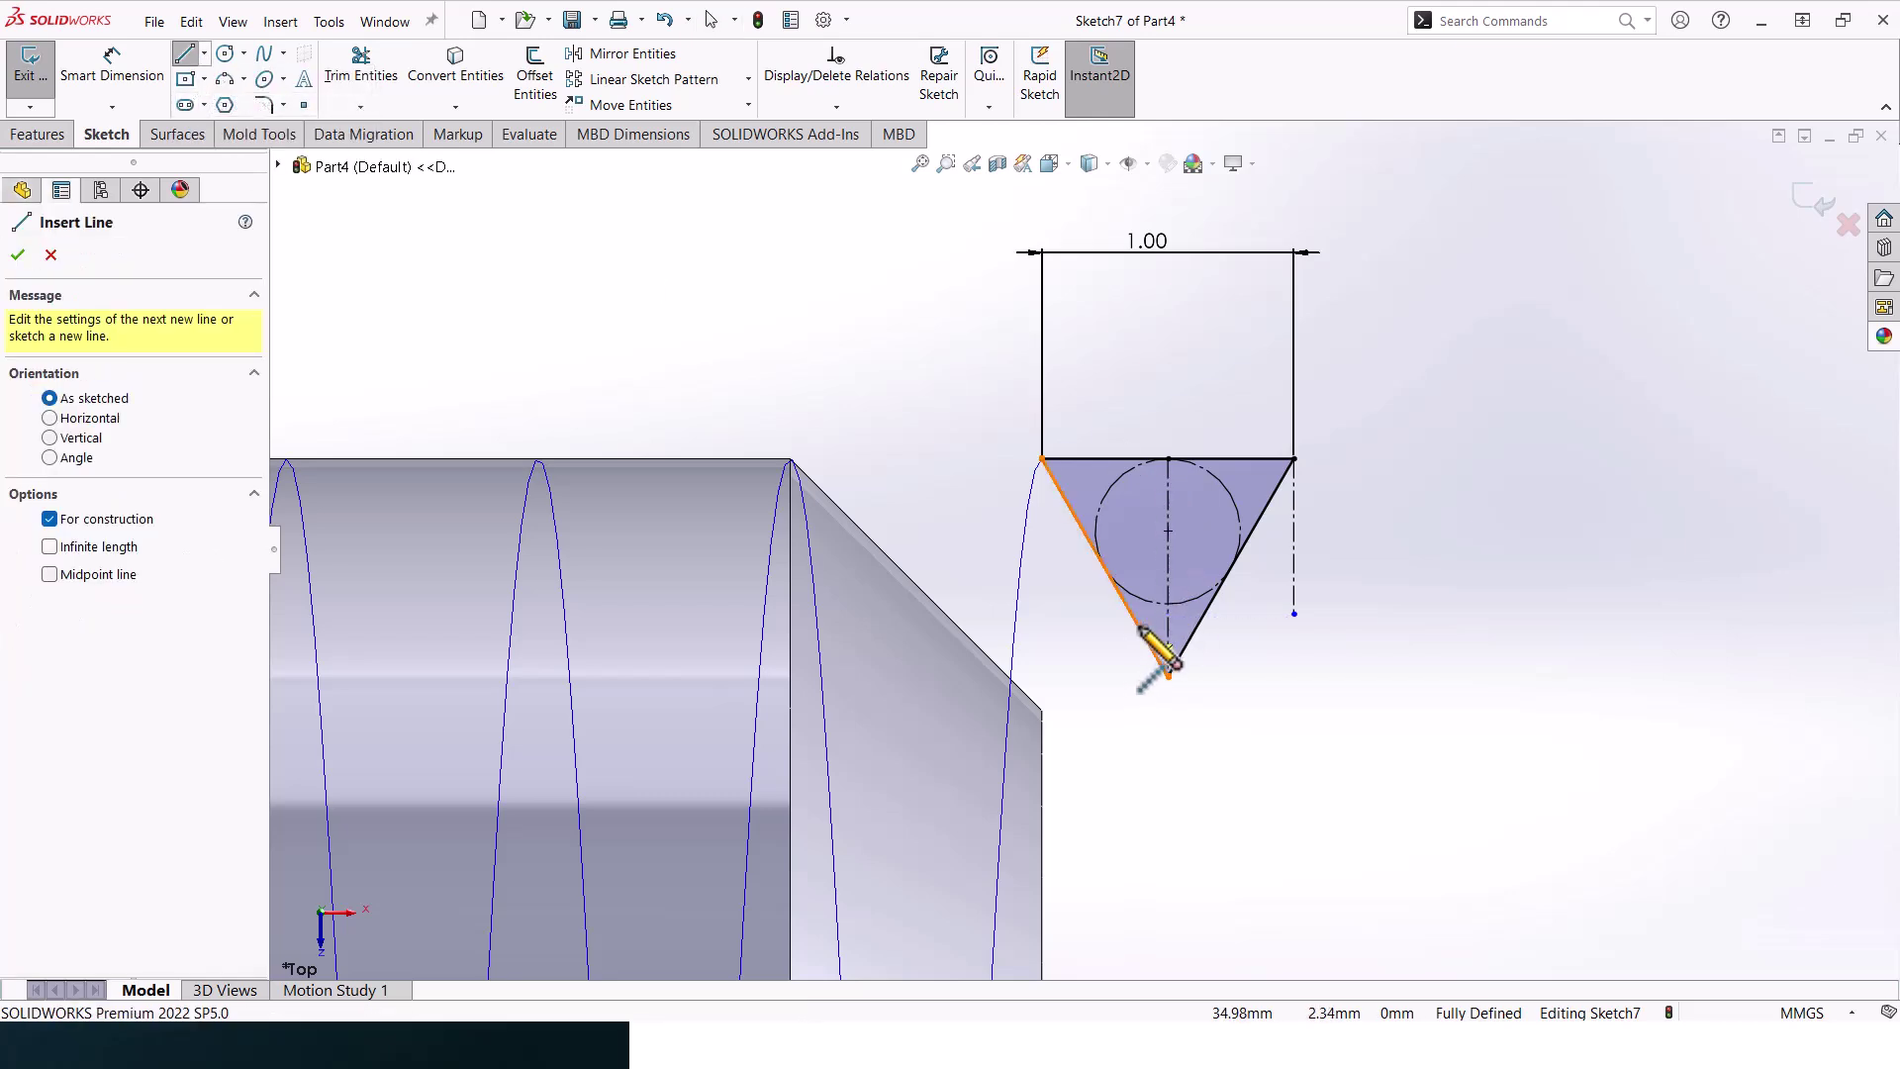
left_click(1140, 627)
left_click(1199, 627)
key("Escape")
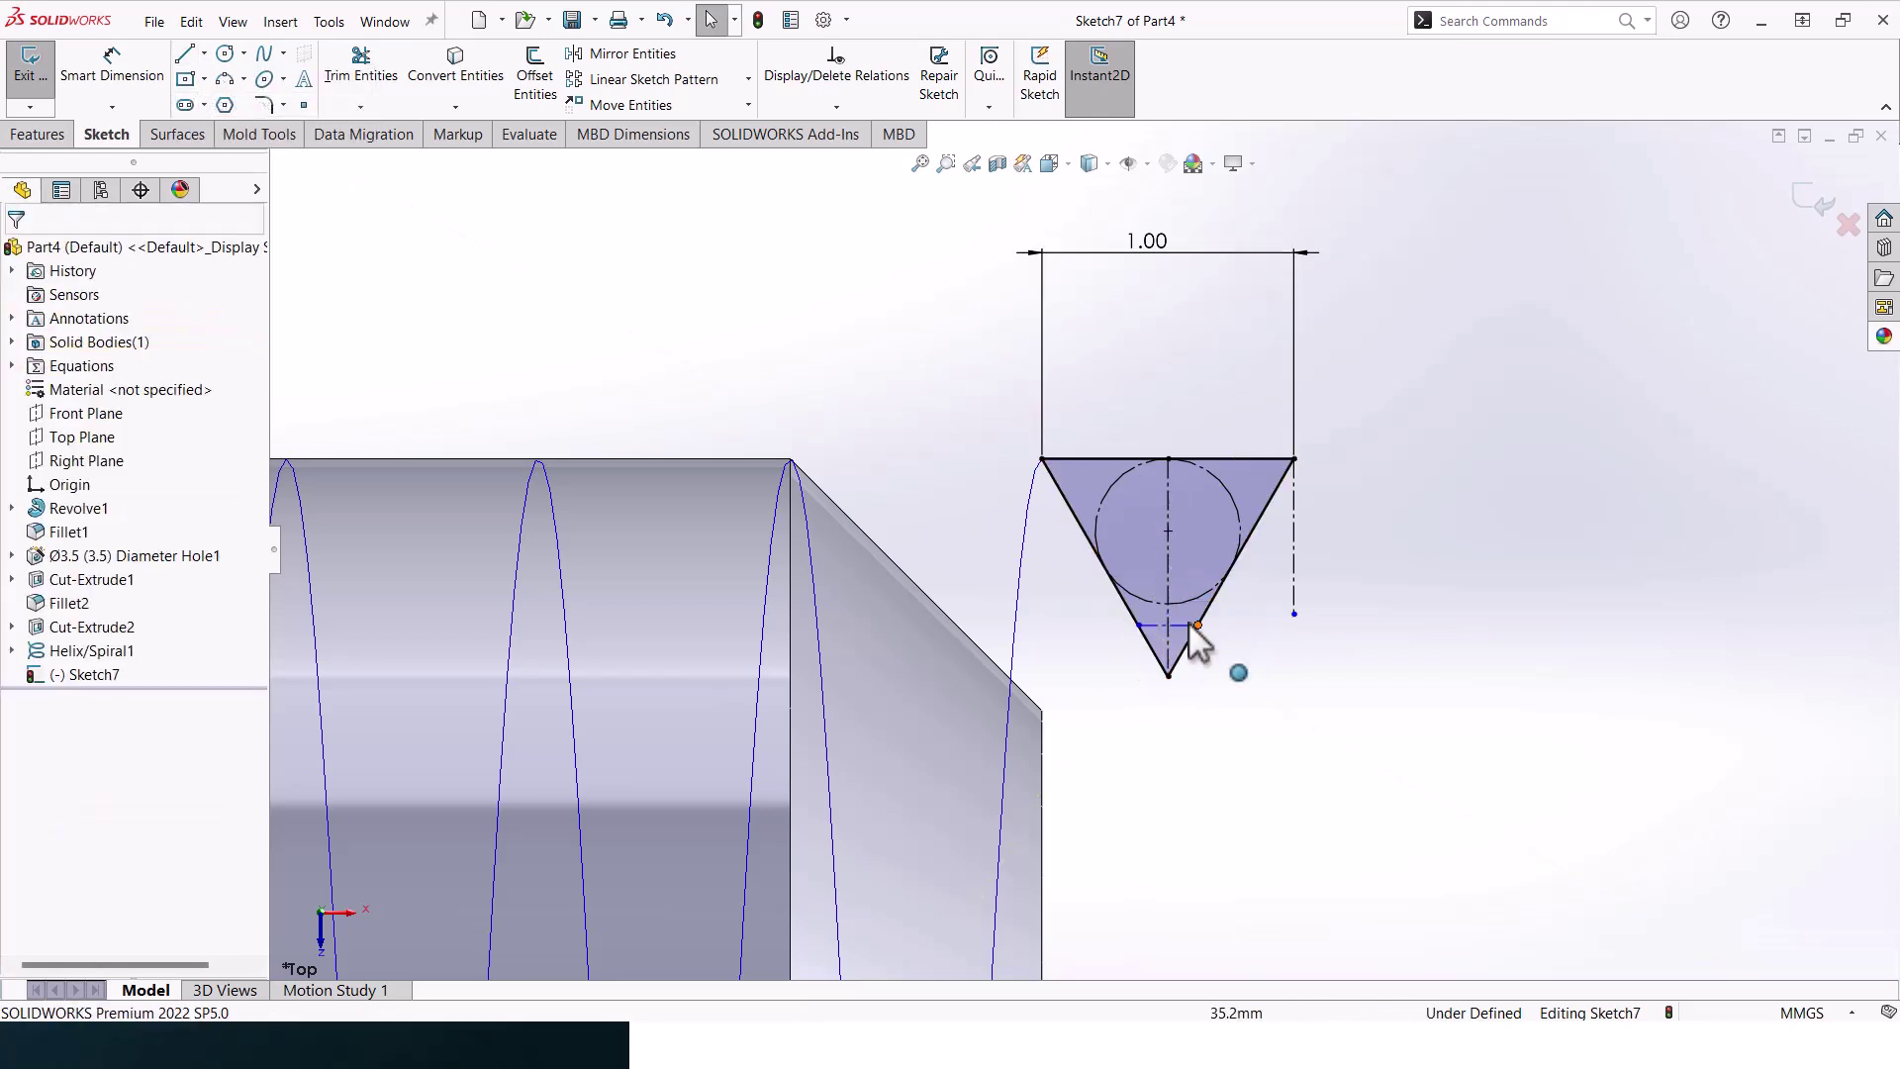
Dimension the horizontal centerline 0.25 mm from the triangle's bottom vertex
scroll(1193, 634, "down", 4)
left_click(129, 69)
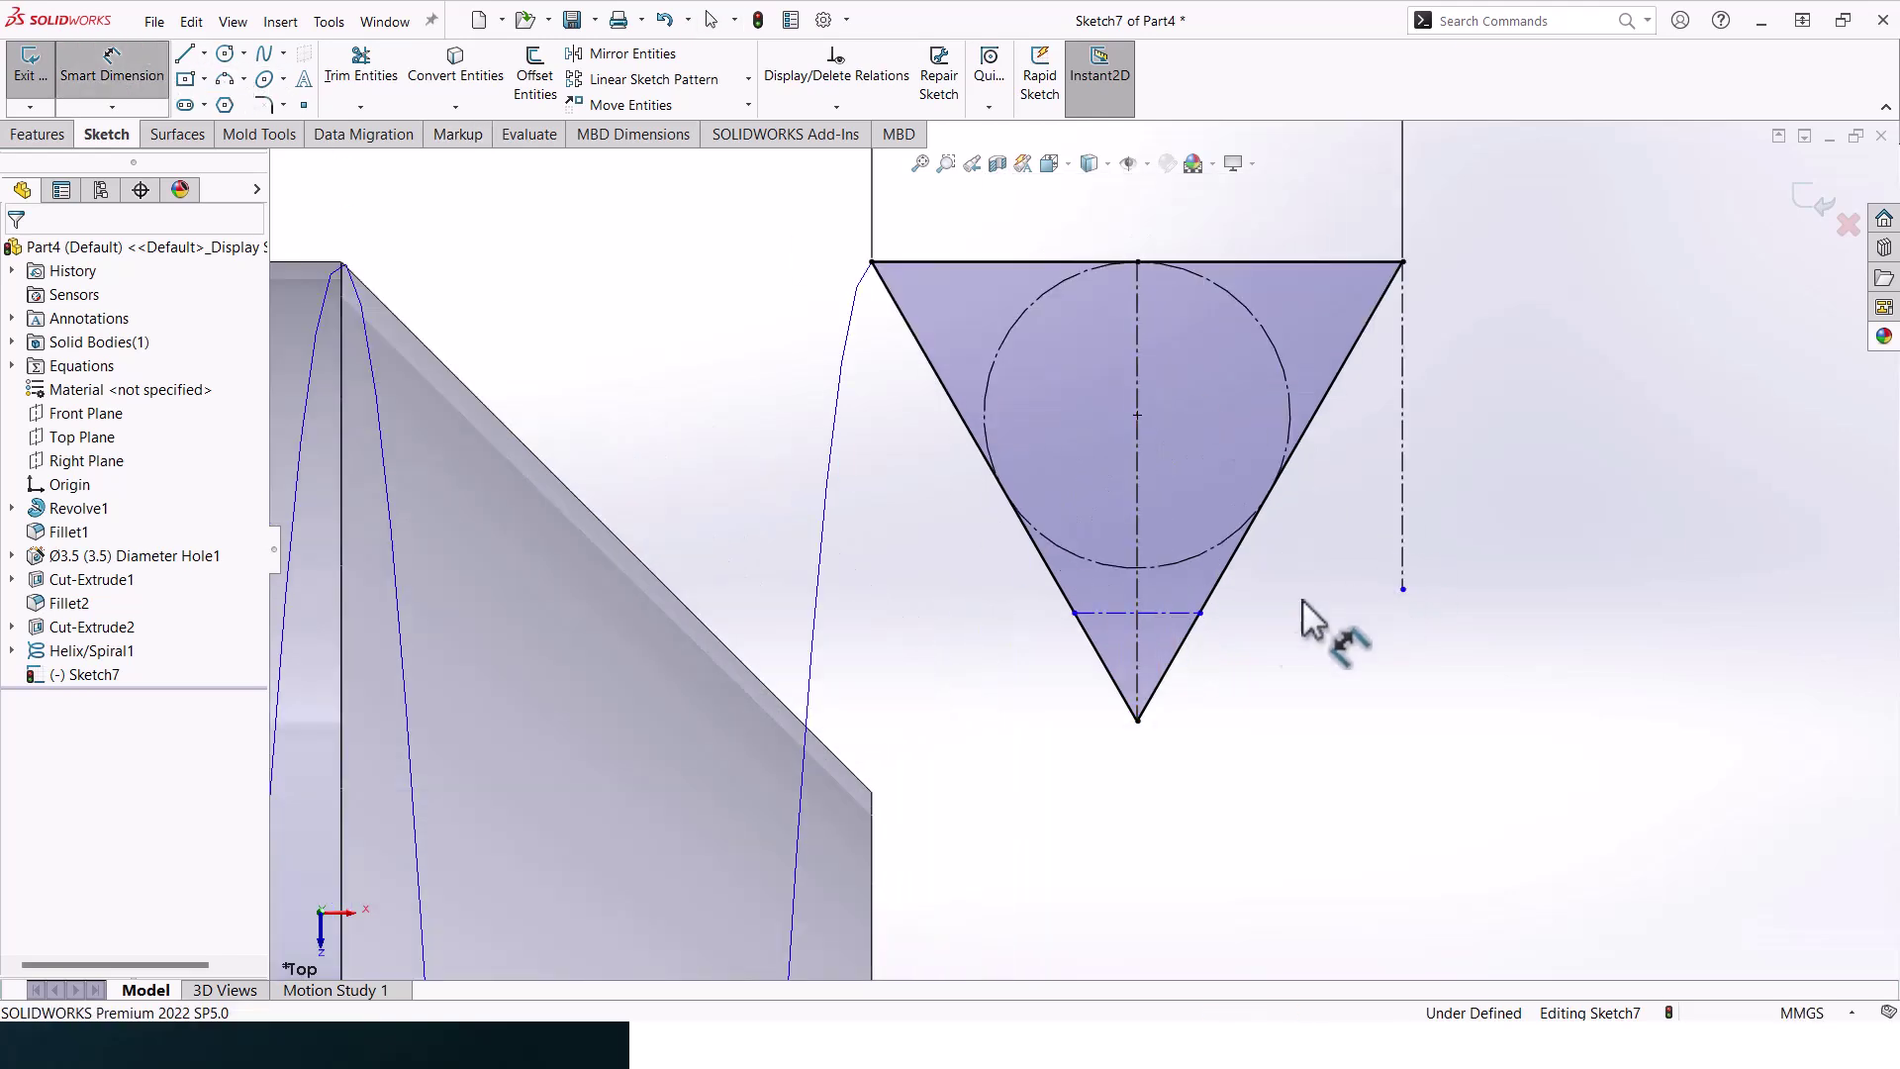
left_click(1173, 613)
left_click(1138, 721)
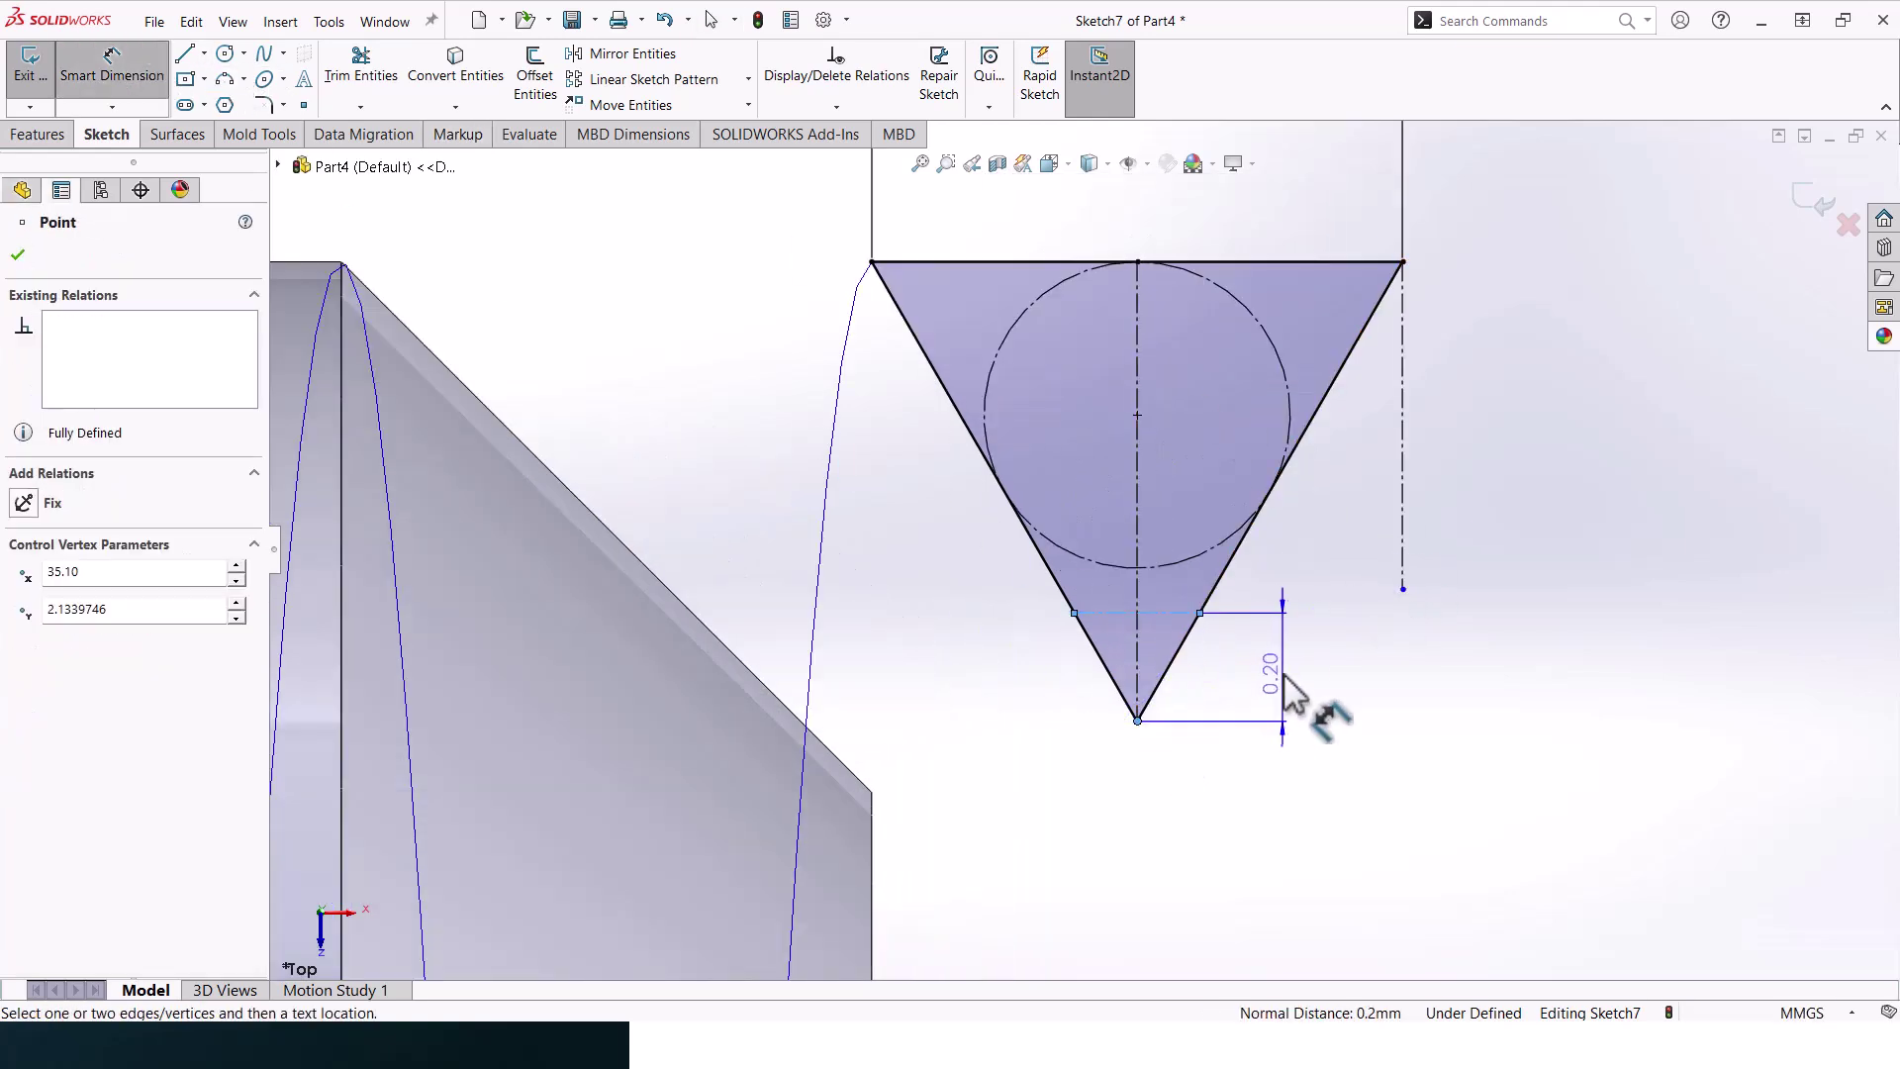
left_click(1280, 674)
type("0.25")
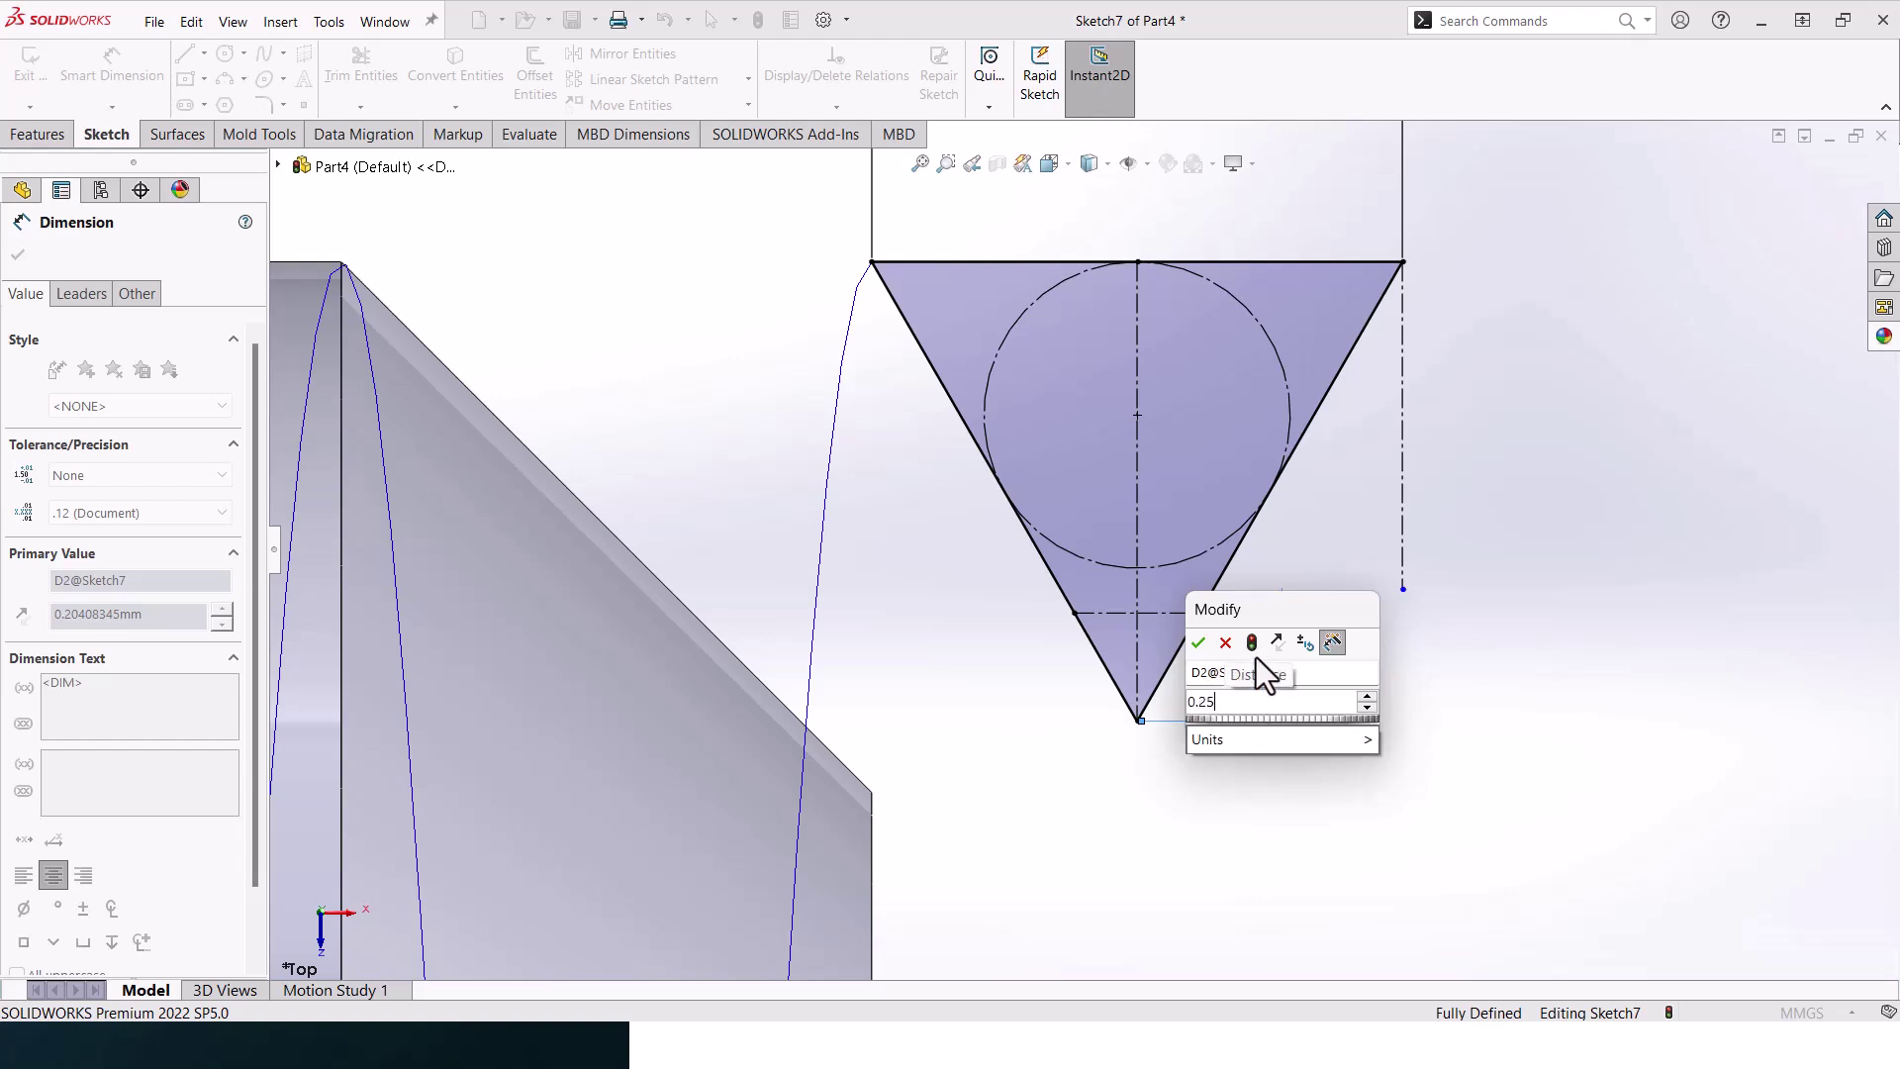
key("Return")
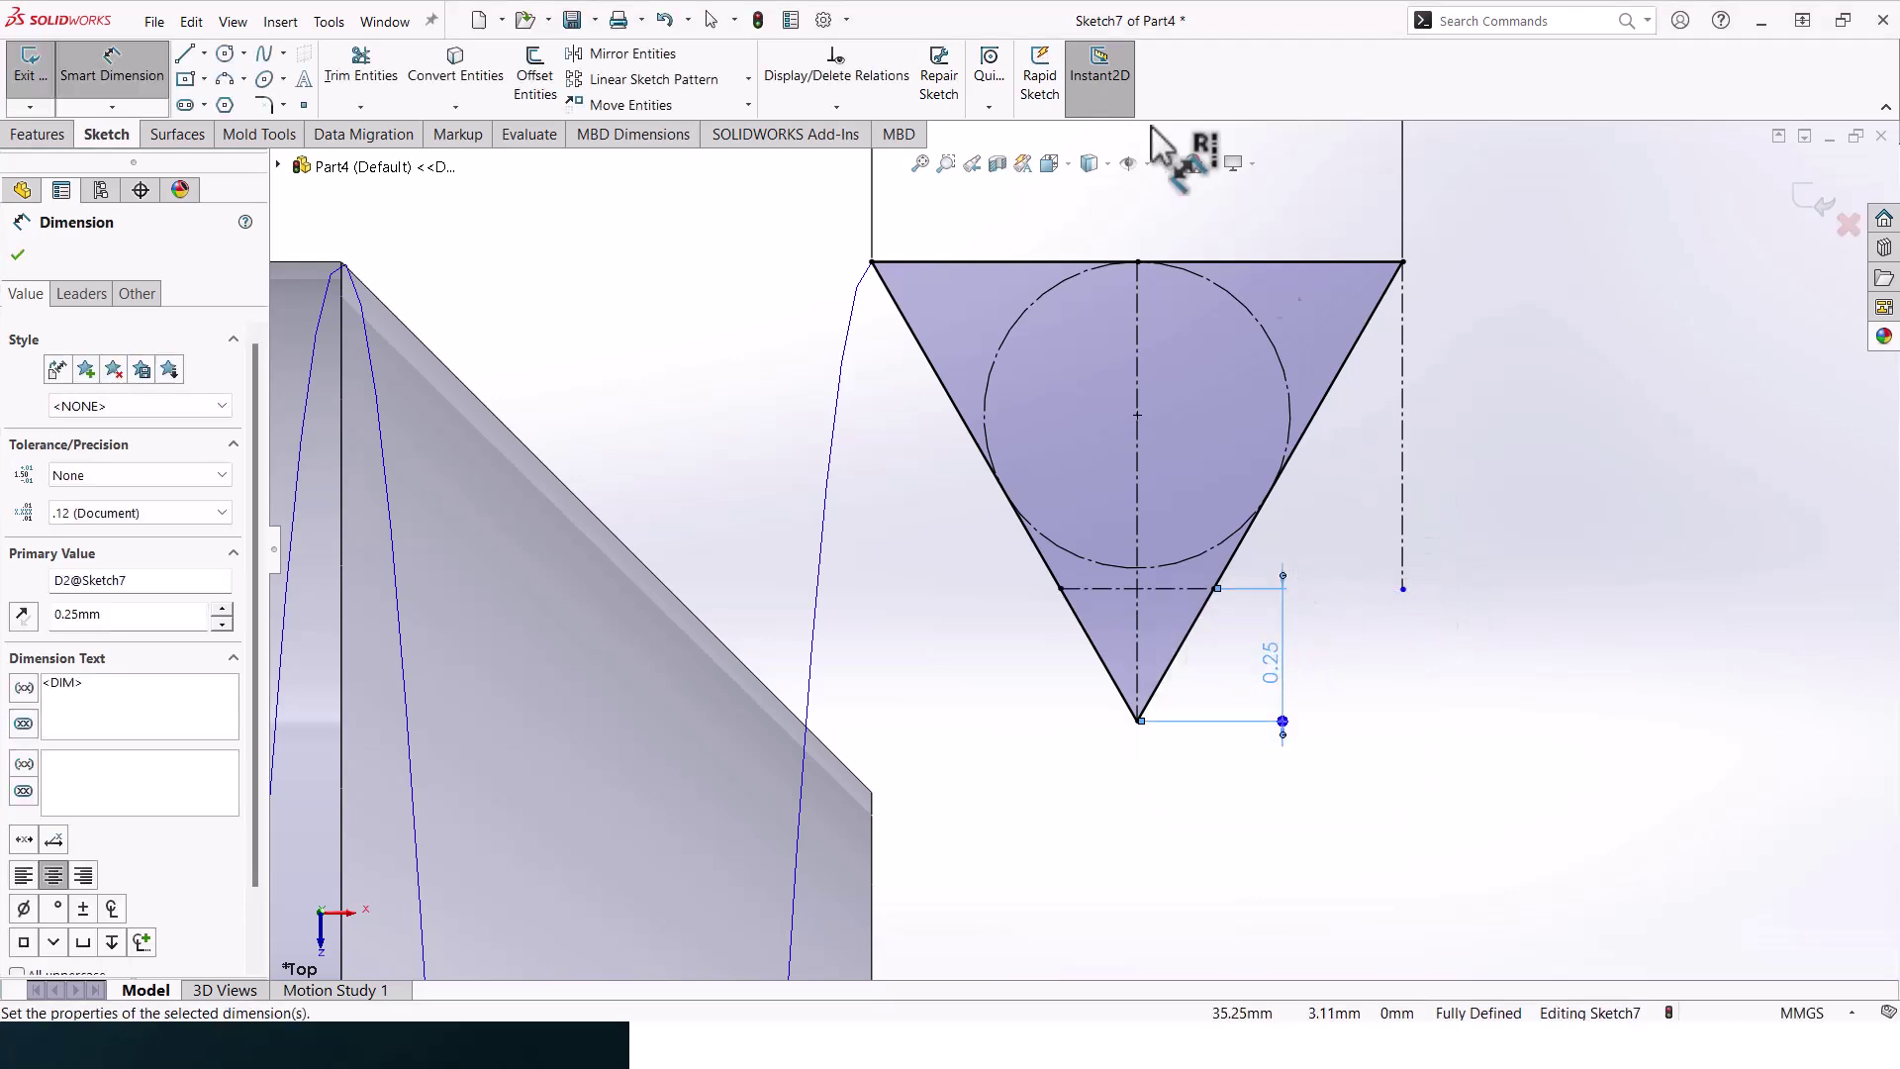
Add a short line at the top-right corner and dimension its offset to 0.125 mm
left_click(185, 55)
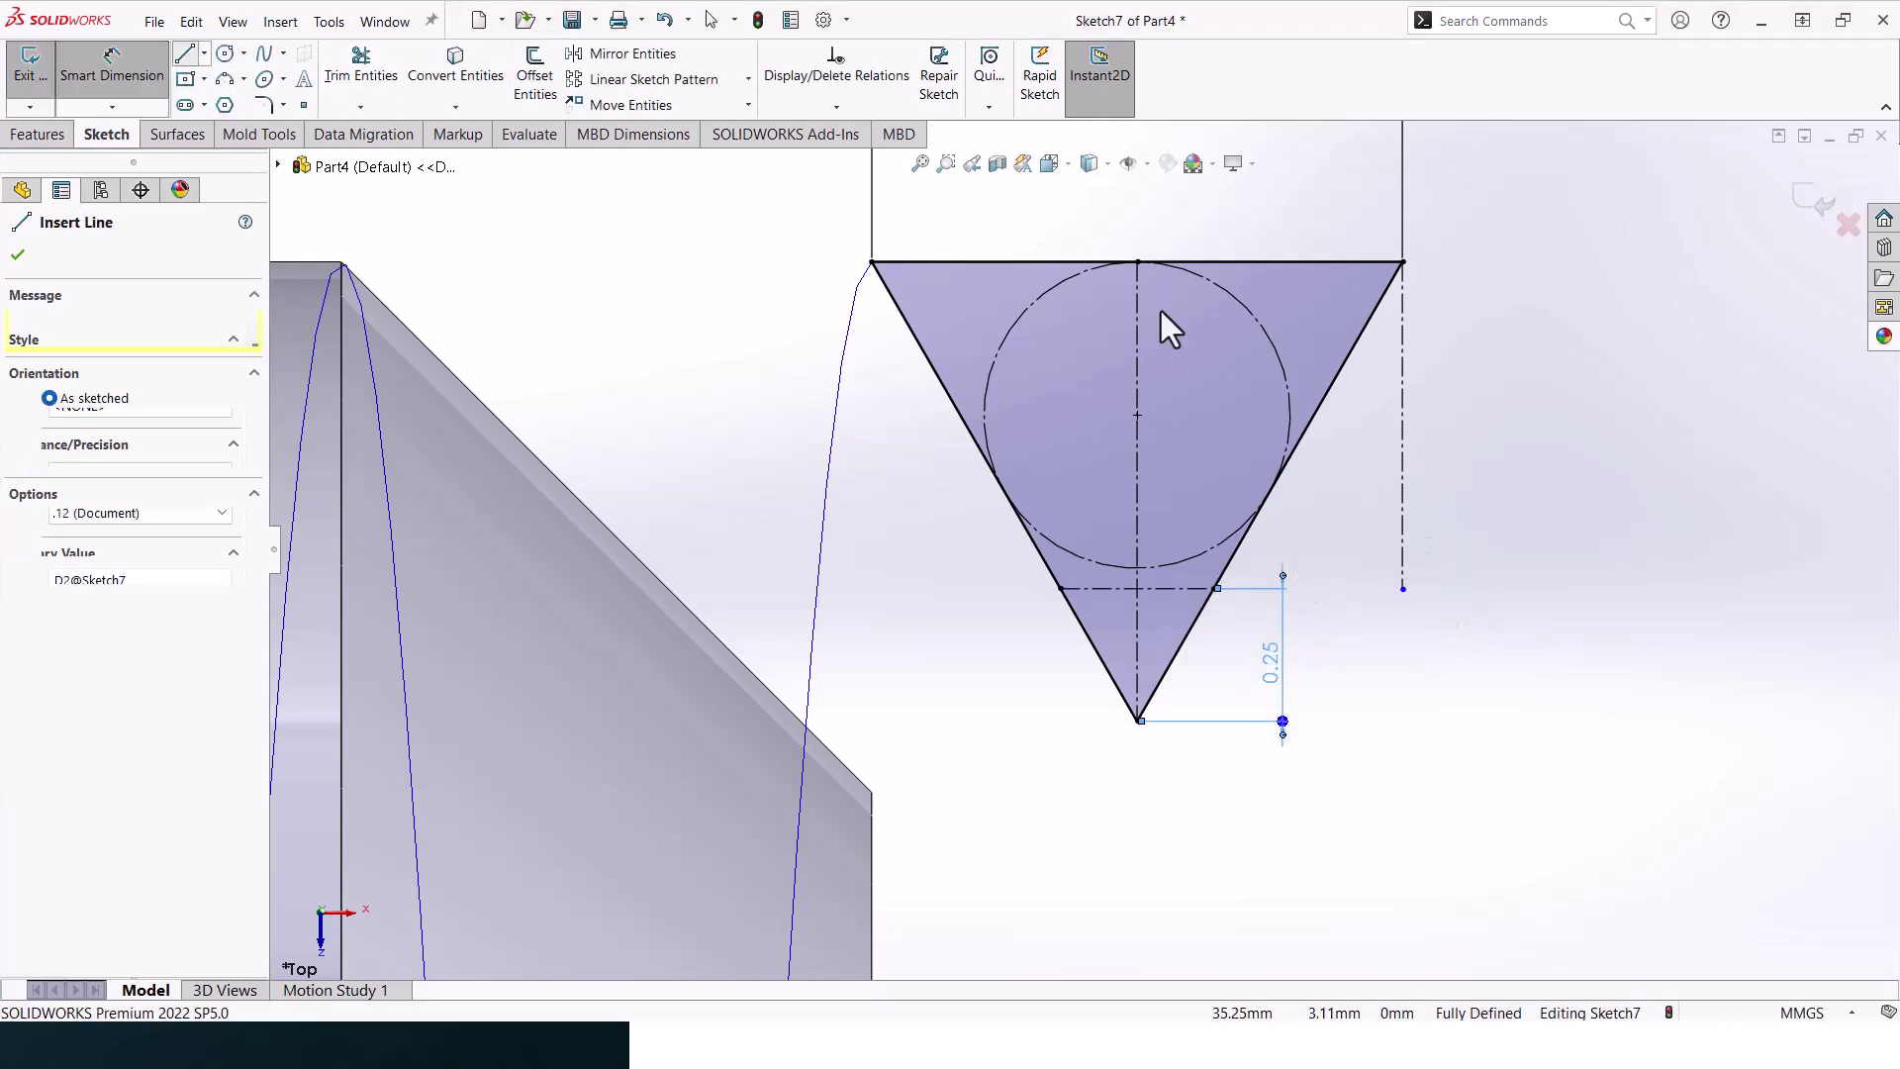
left_click(1403, 336)
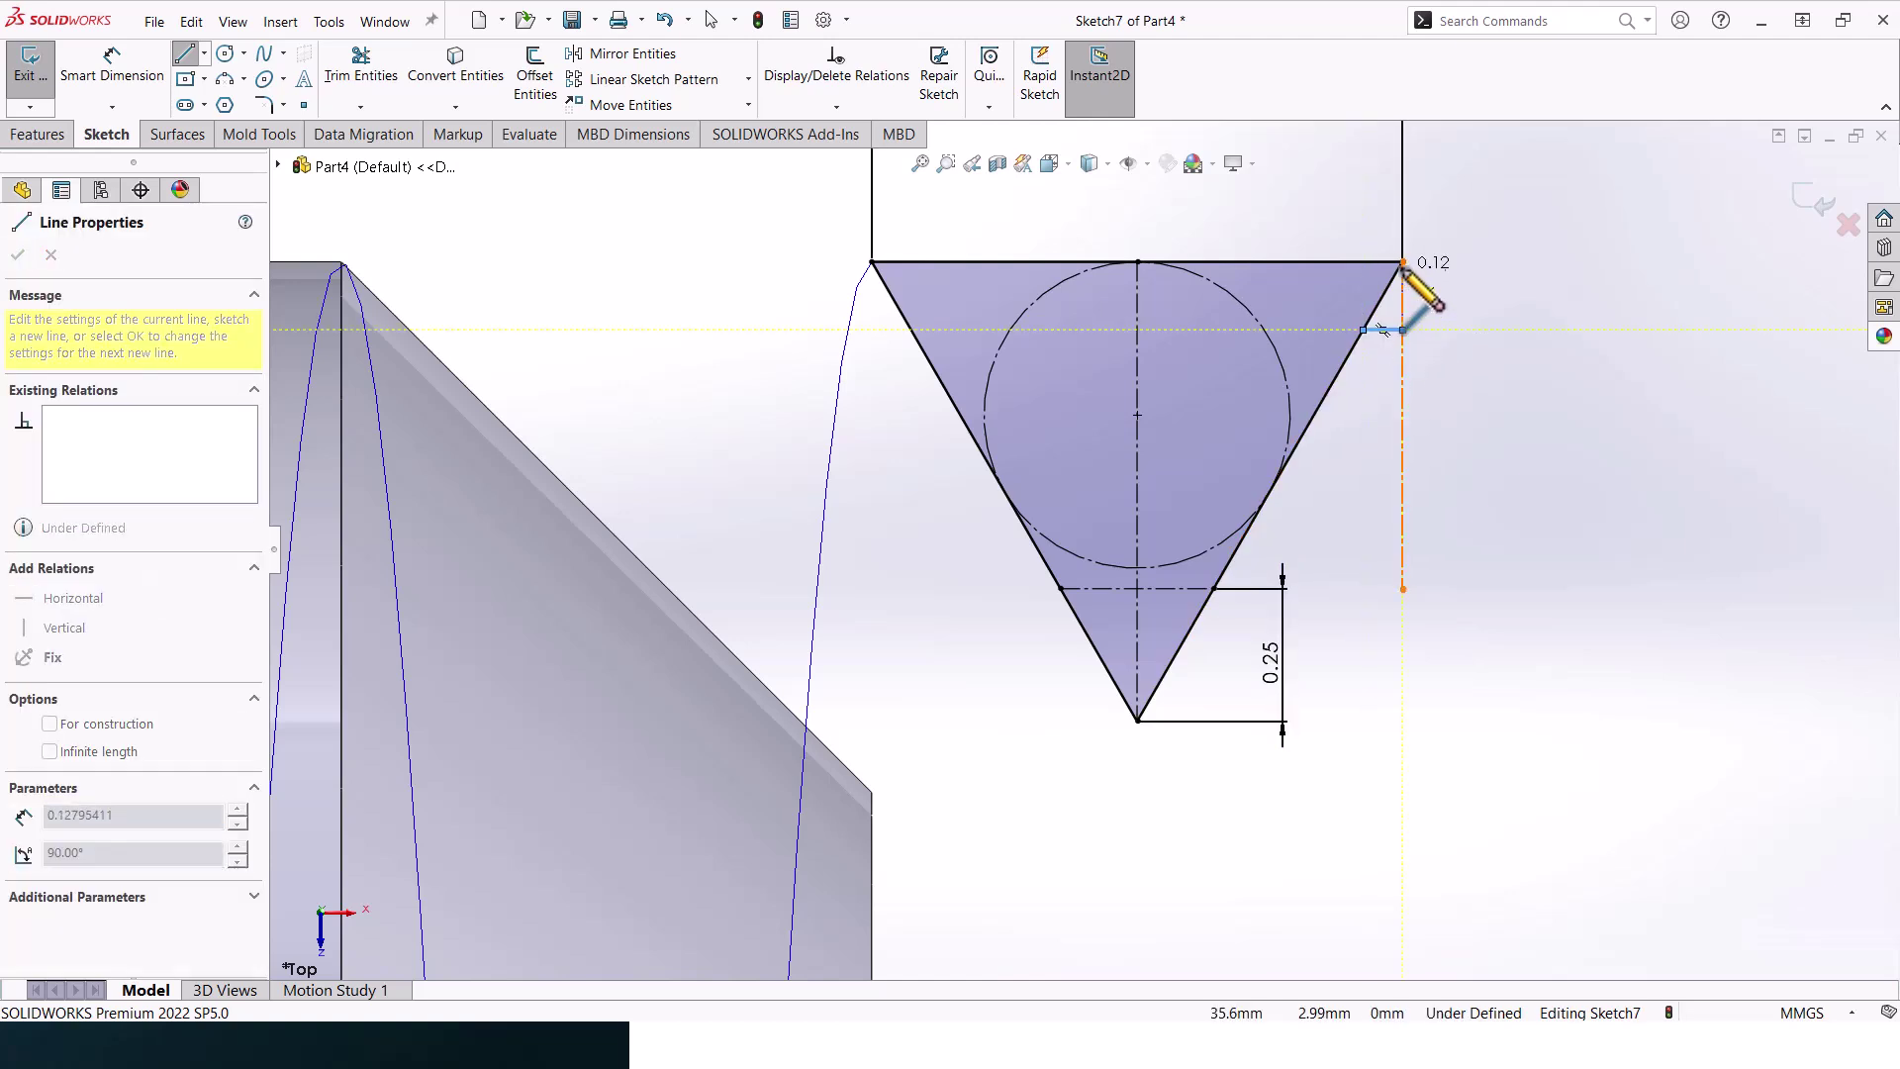
left_click(1366, 330)
key("Escape")
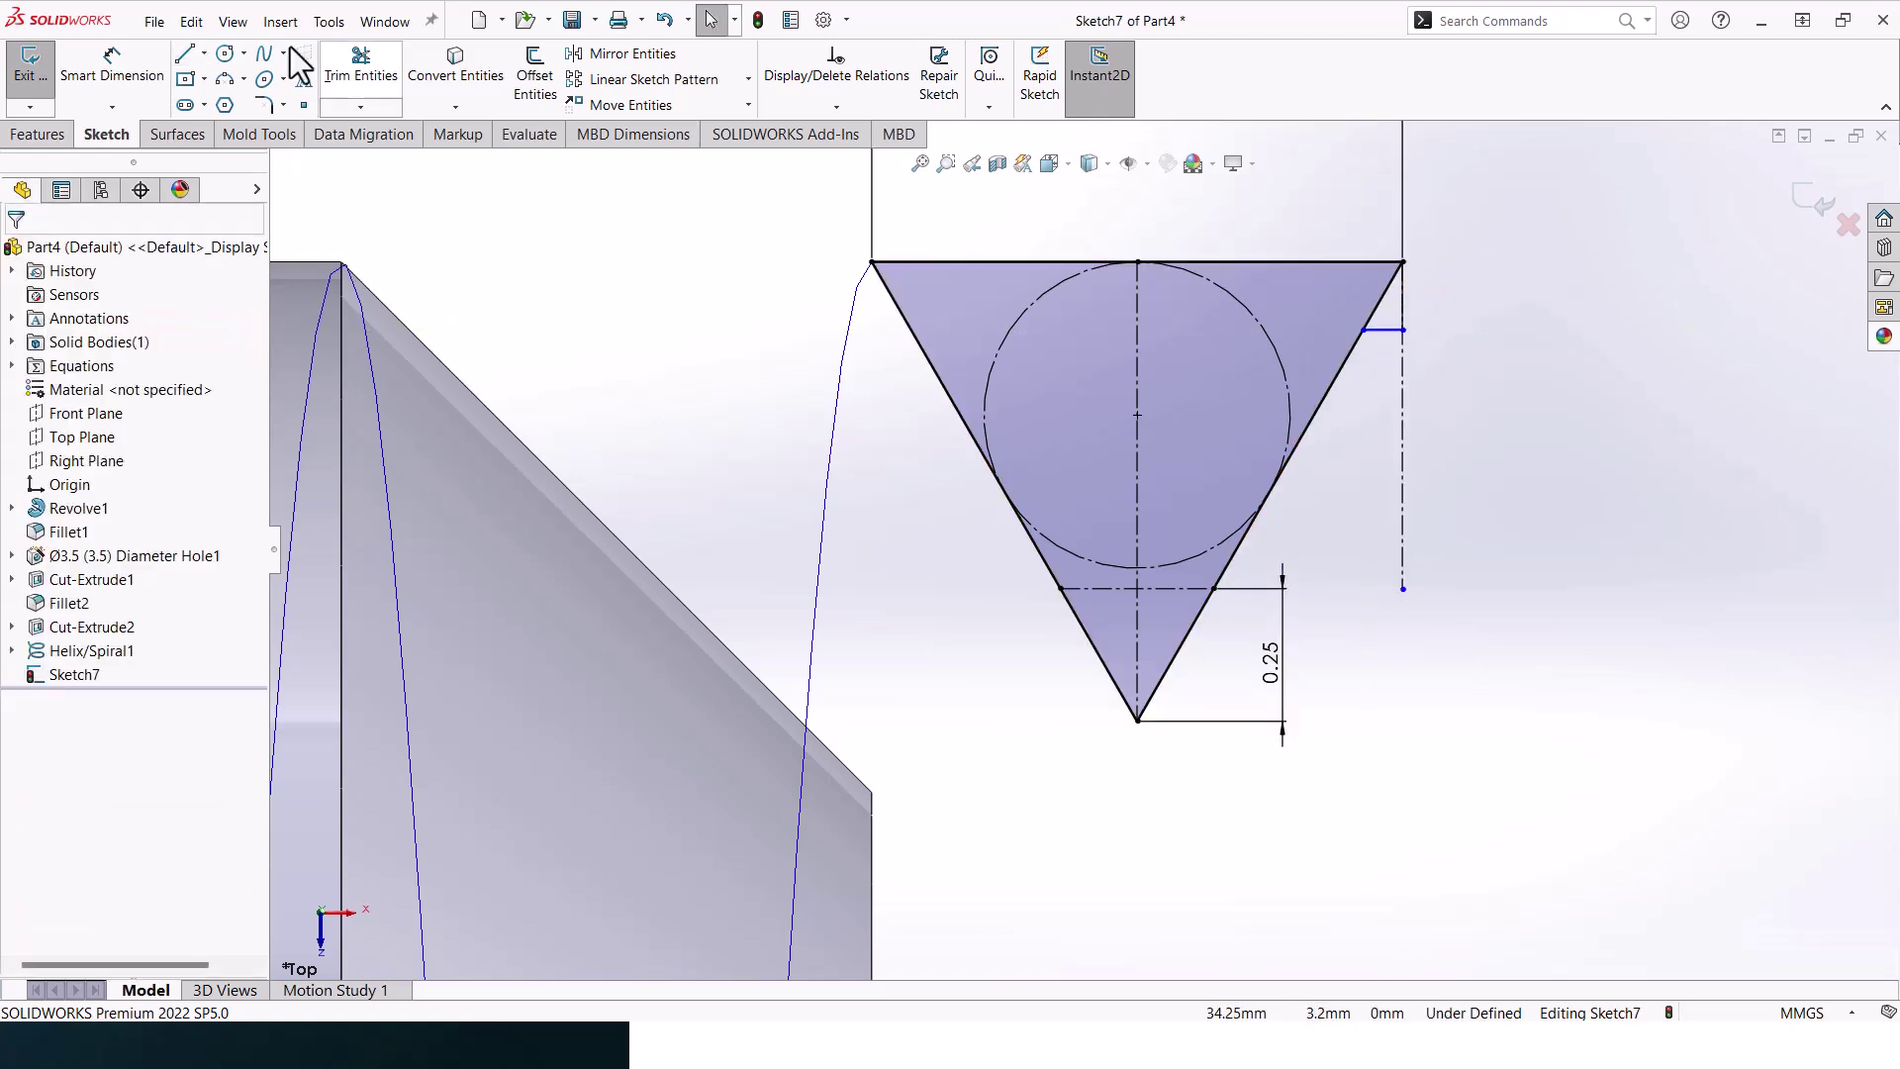
left_click(112, 66)
left_click(1406, 326)
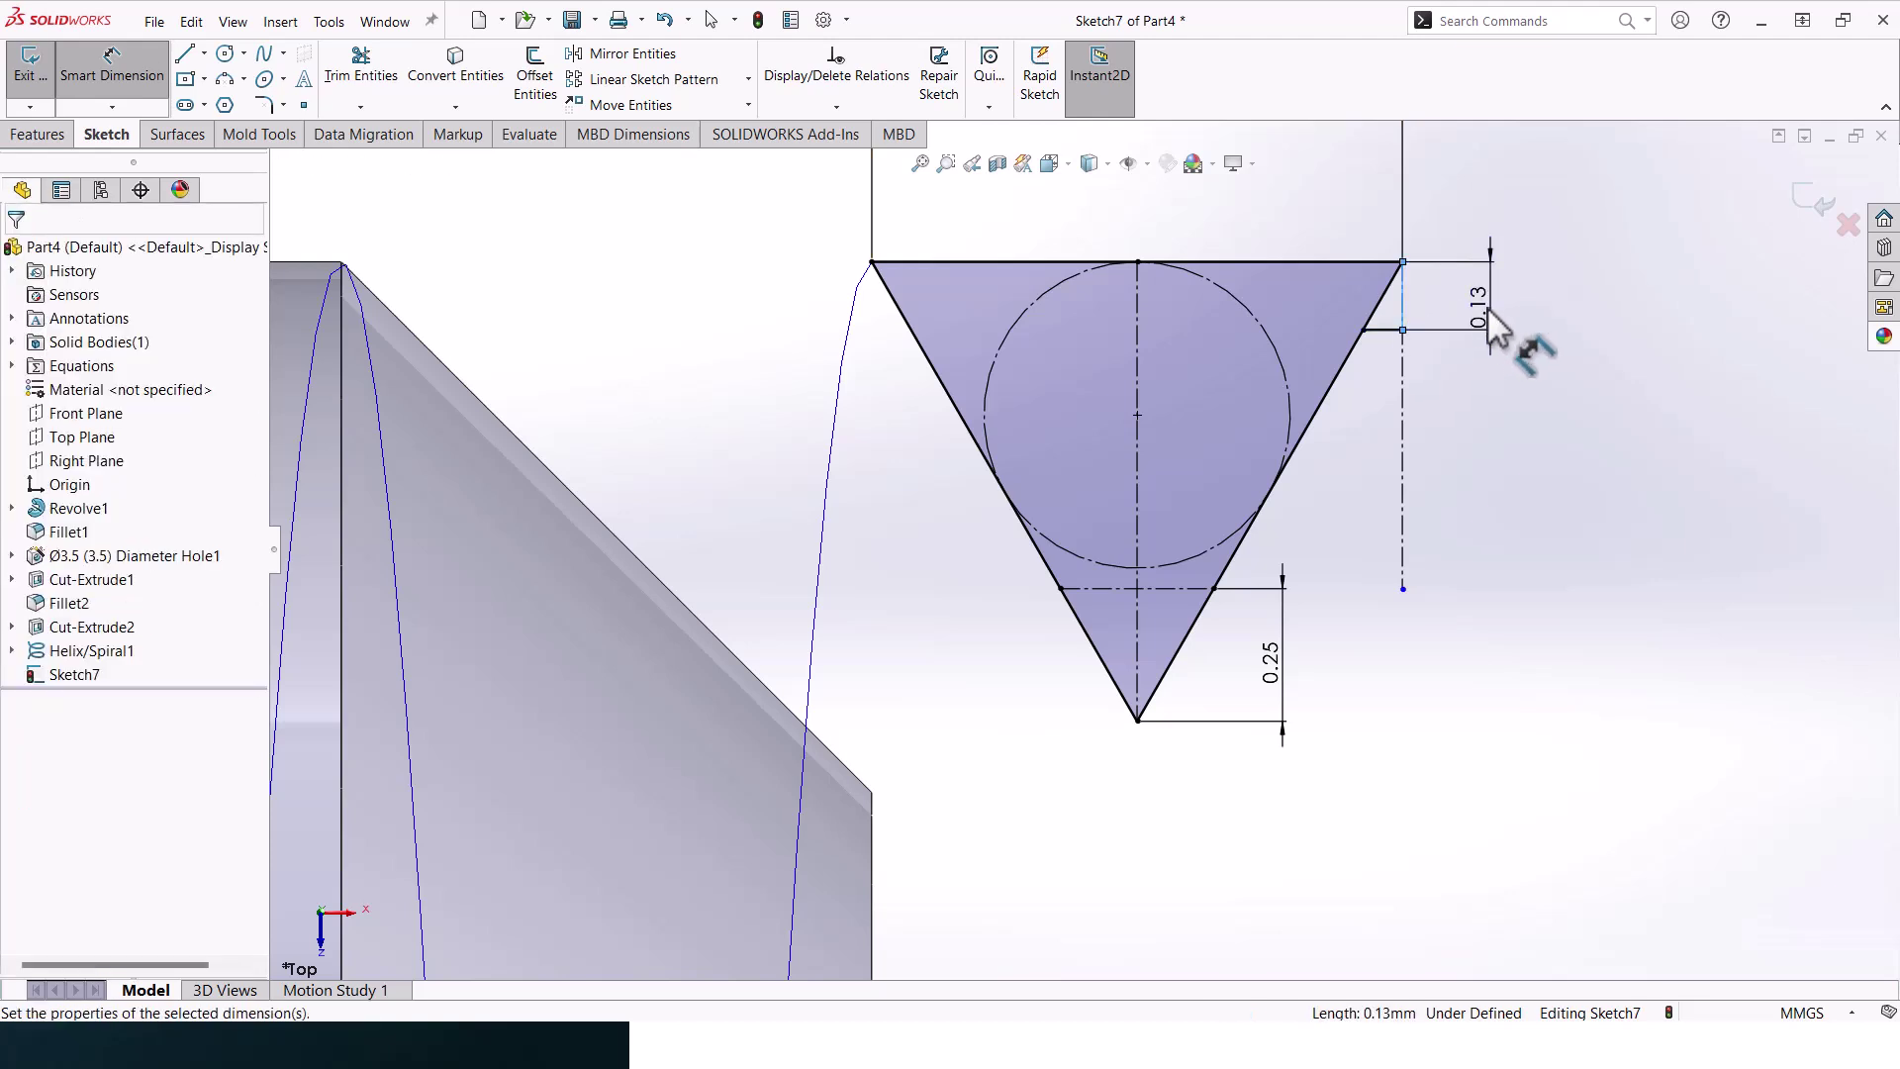
left_click(1499, 316)
type("0.125")
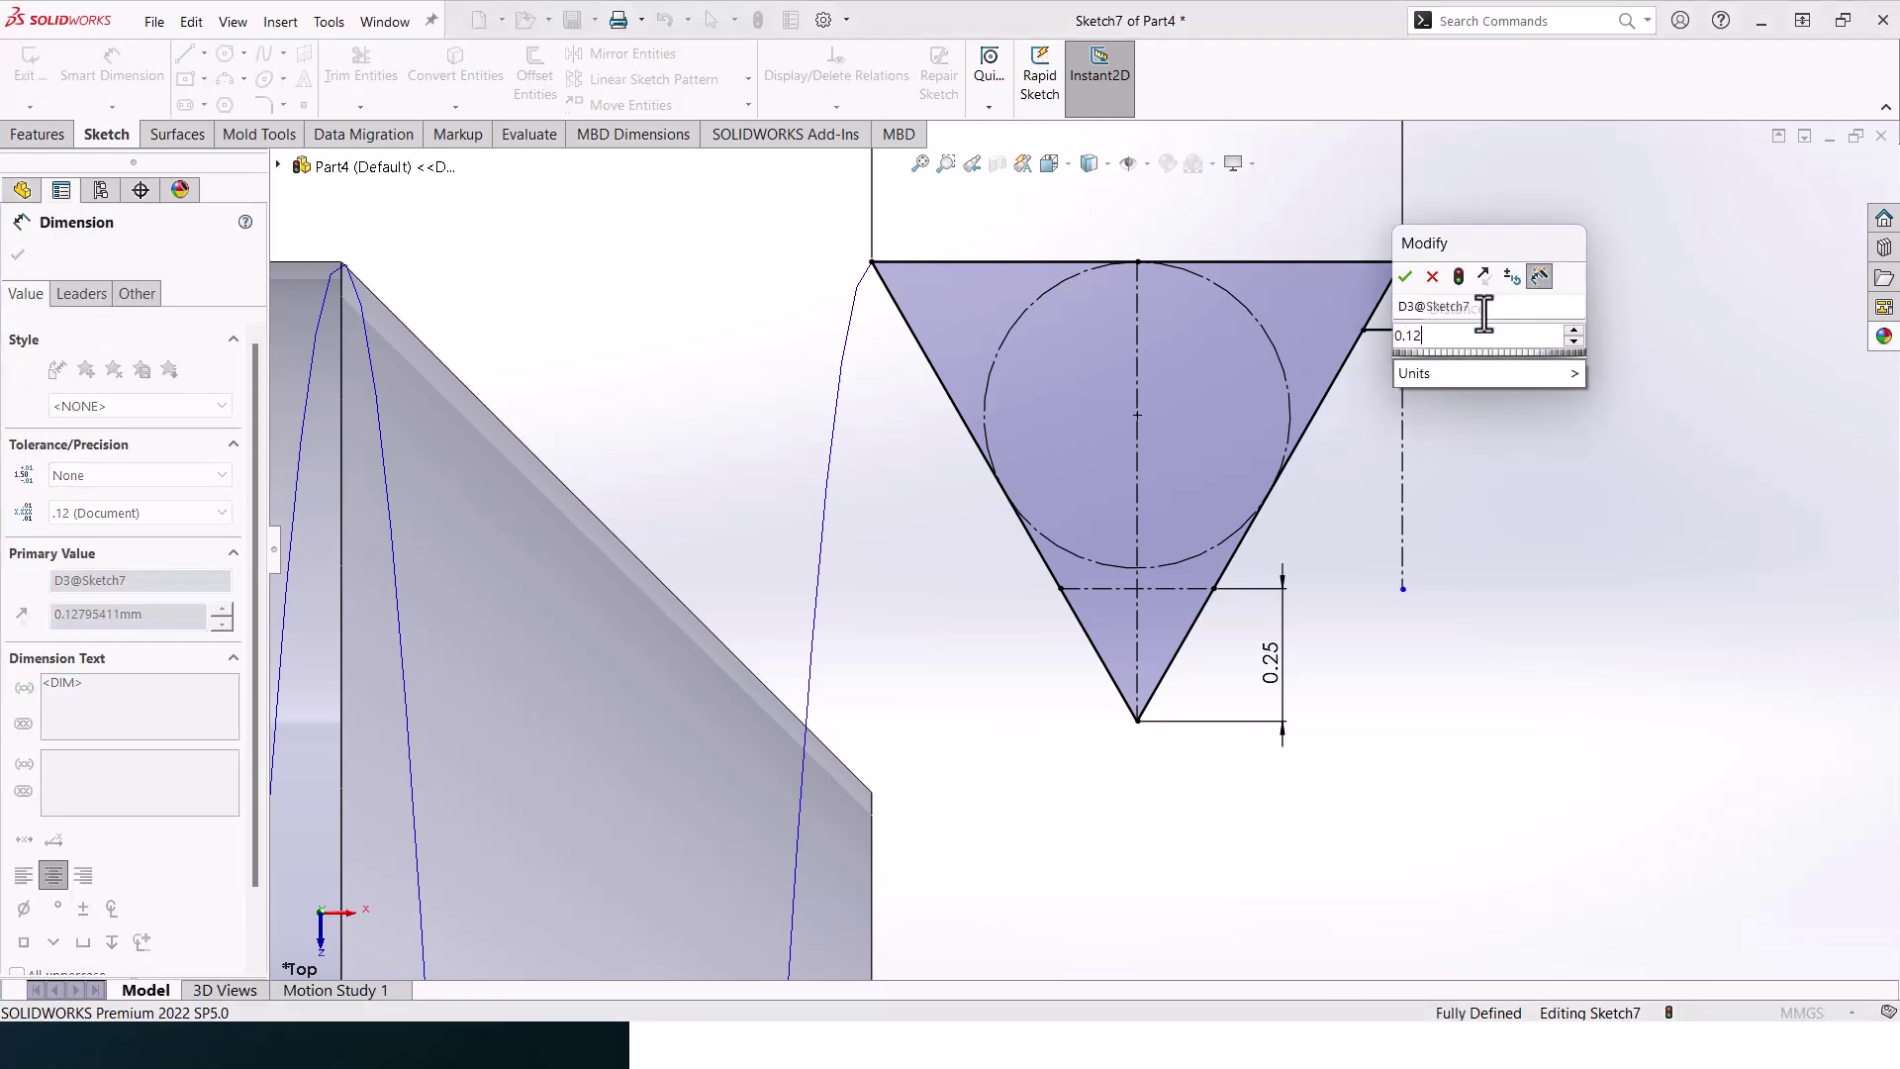
key("Return")
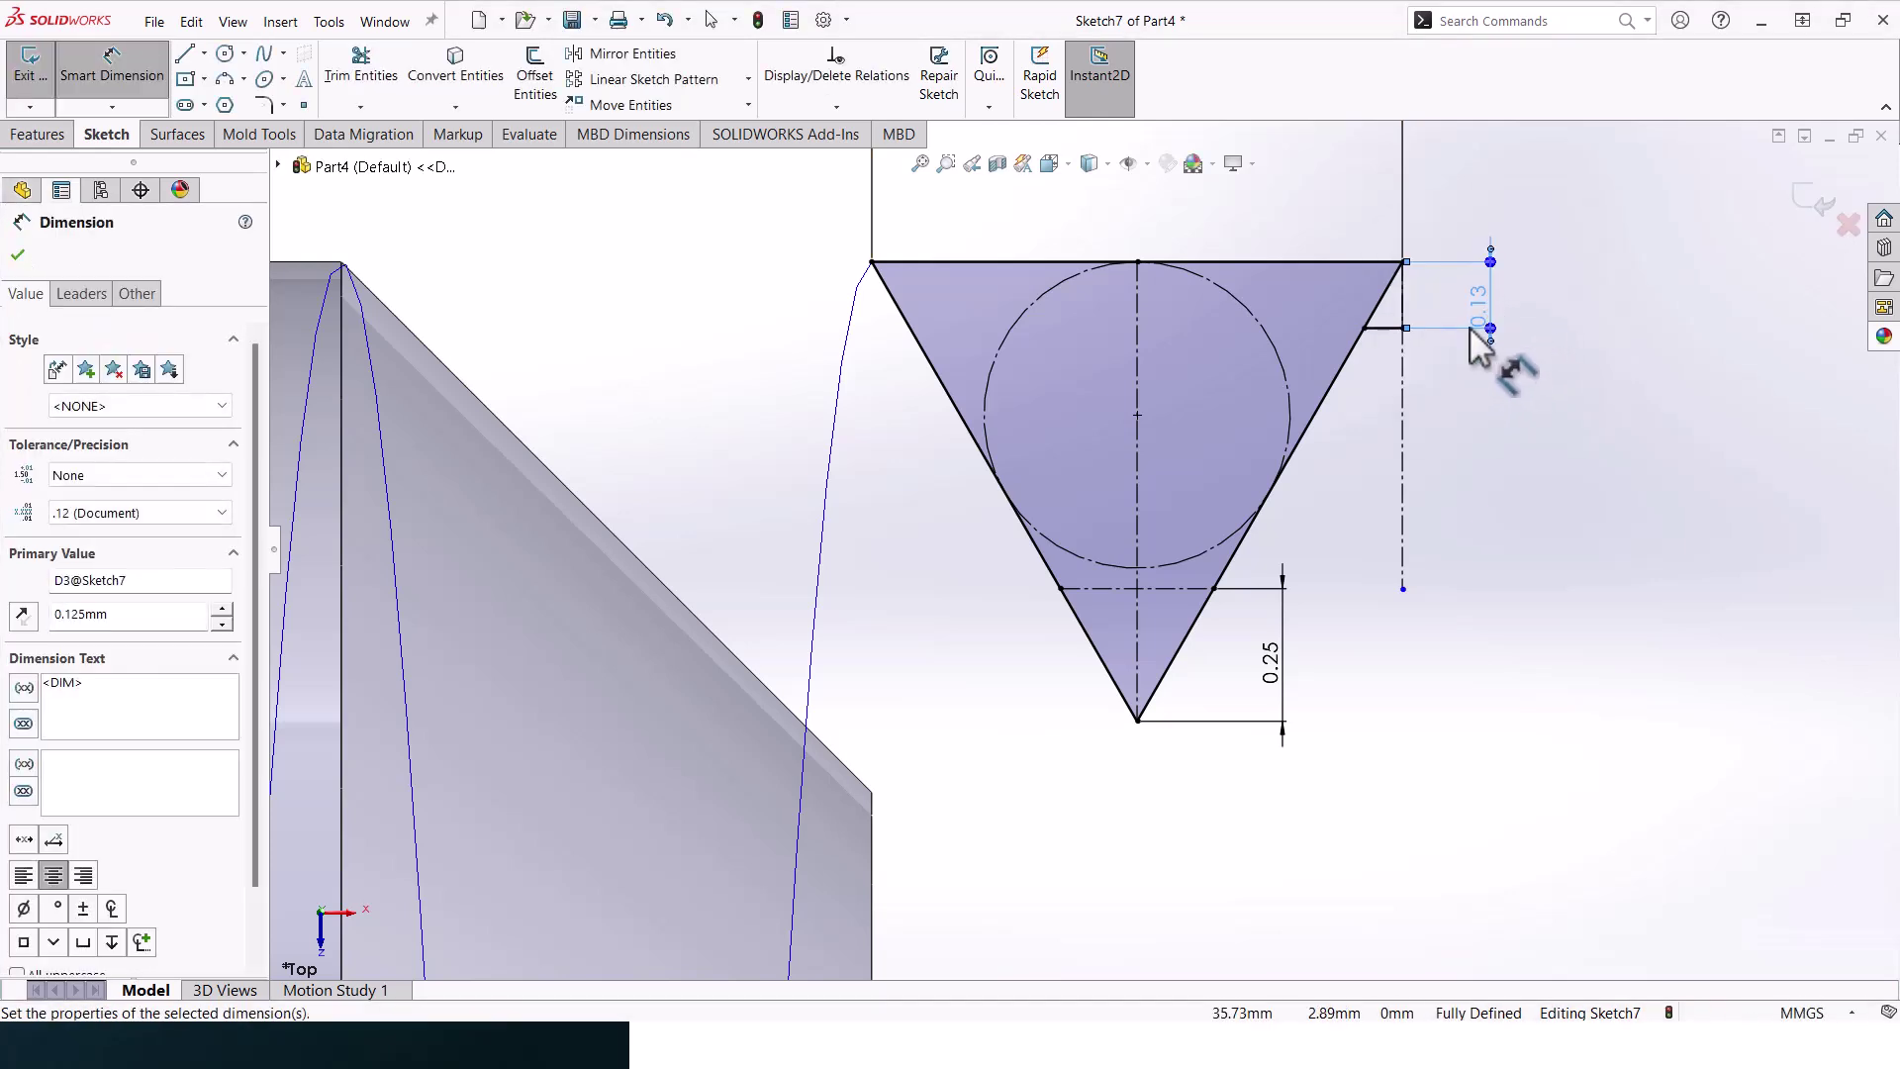
Draw a three-point arc across the triangle's lower tip and make it tangent to the slanted side
left_click(226, 82)
left_click(1061, 588)
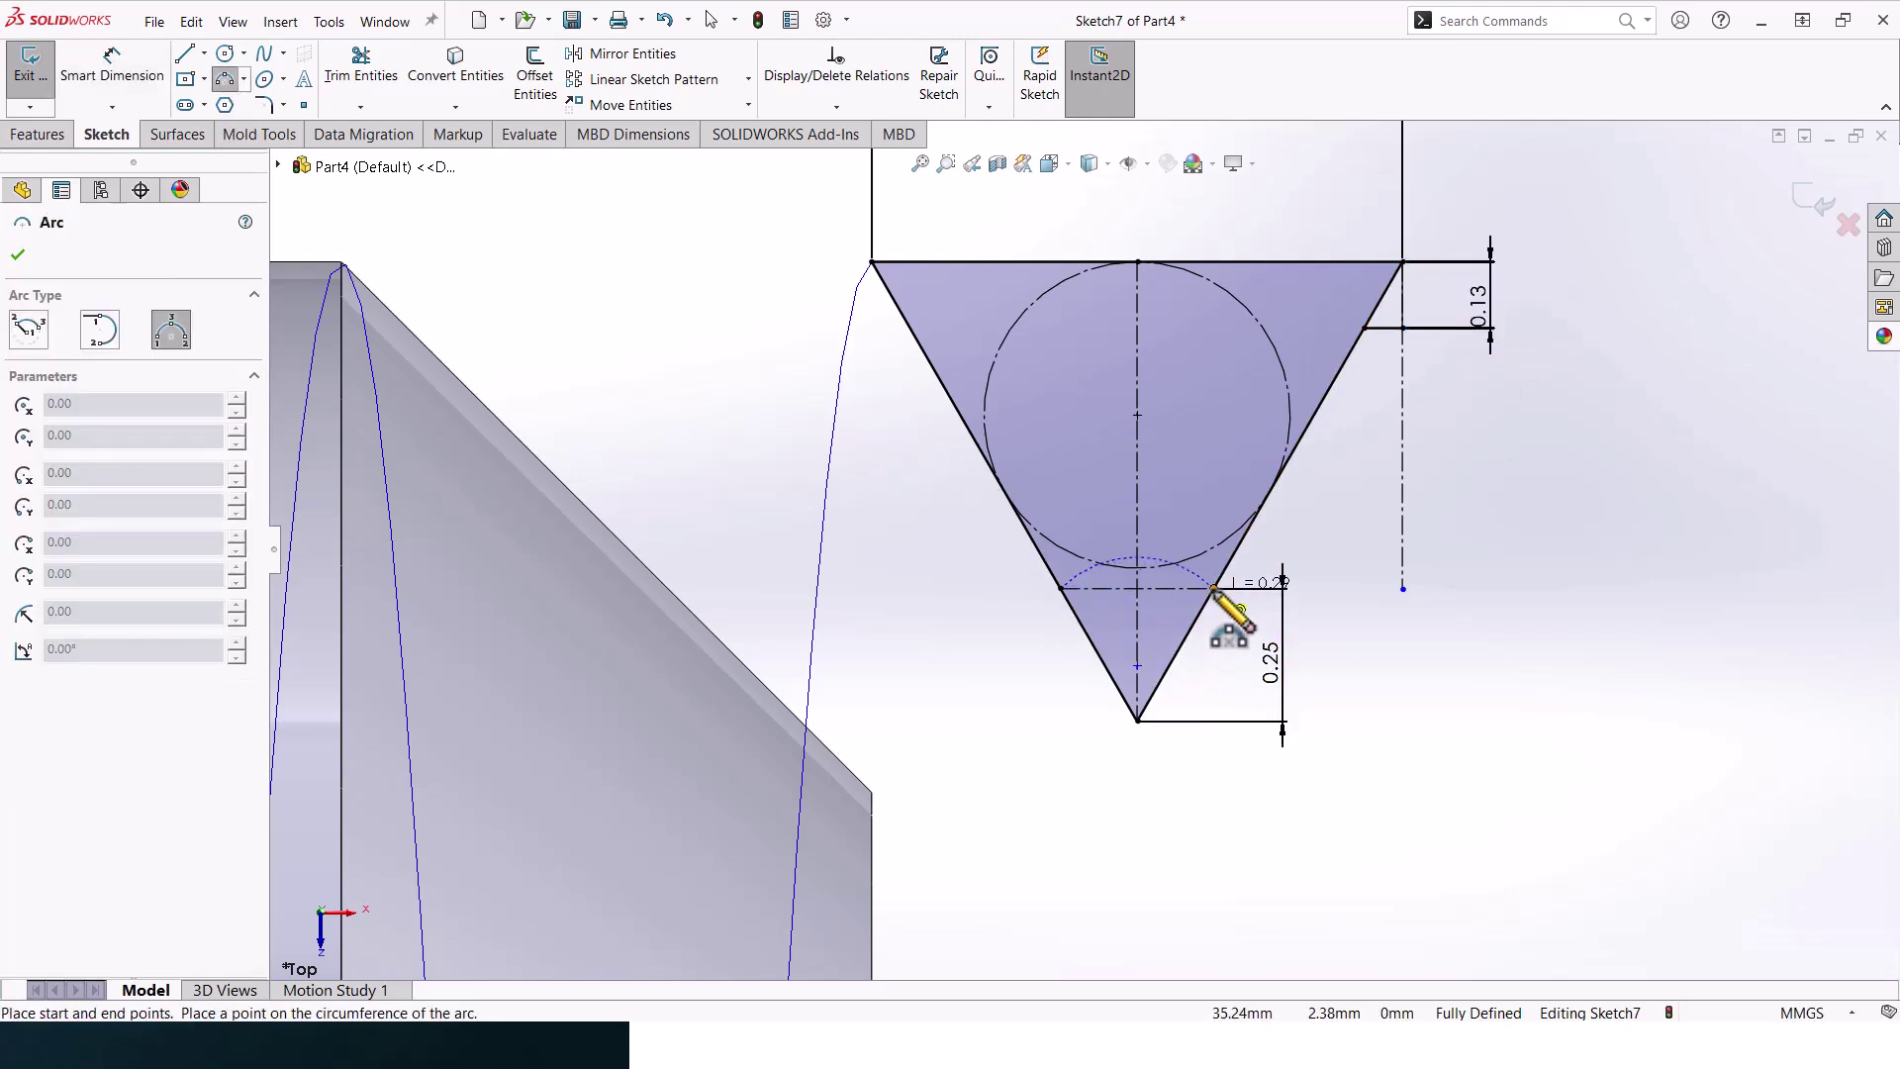
left_click(1214, 588)
left_click(1148, 641)
key("Escape")
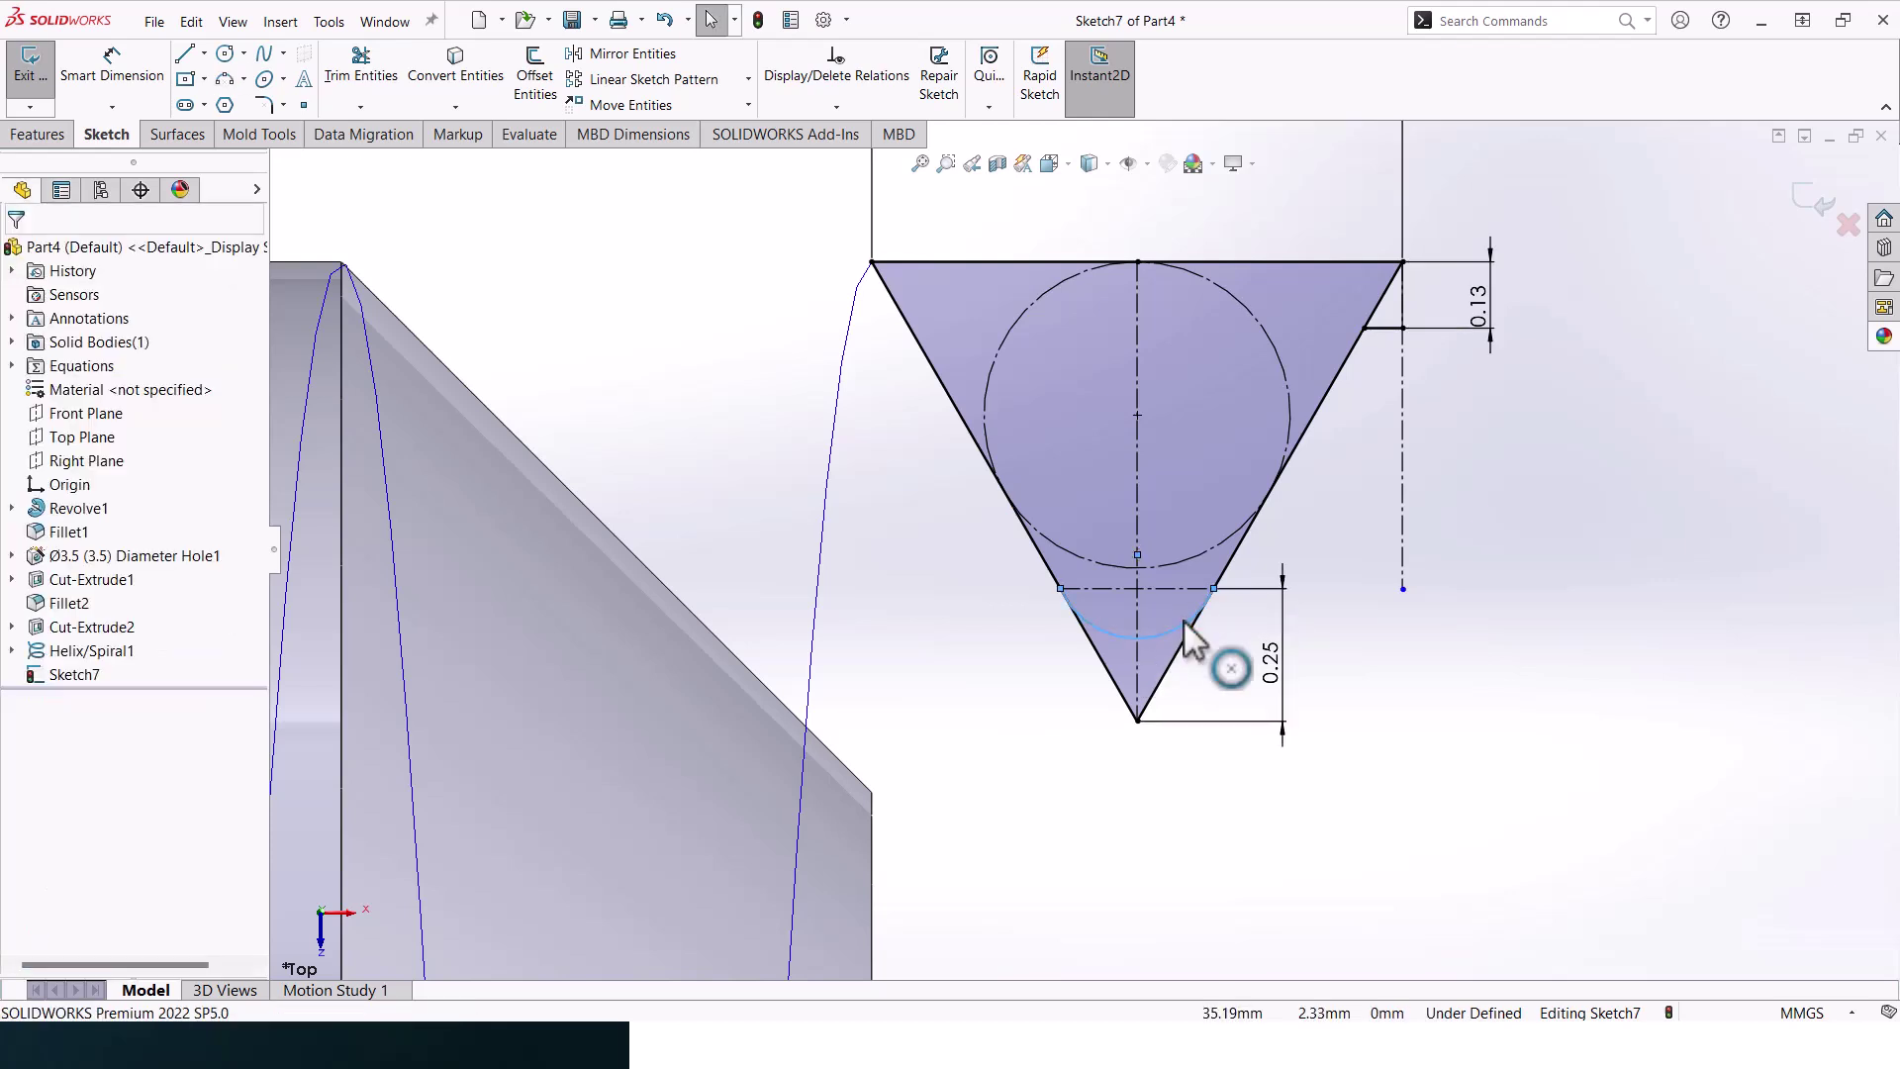
left_click(1191, 643)
left_click(1189, 634, "ctrl")
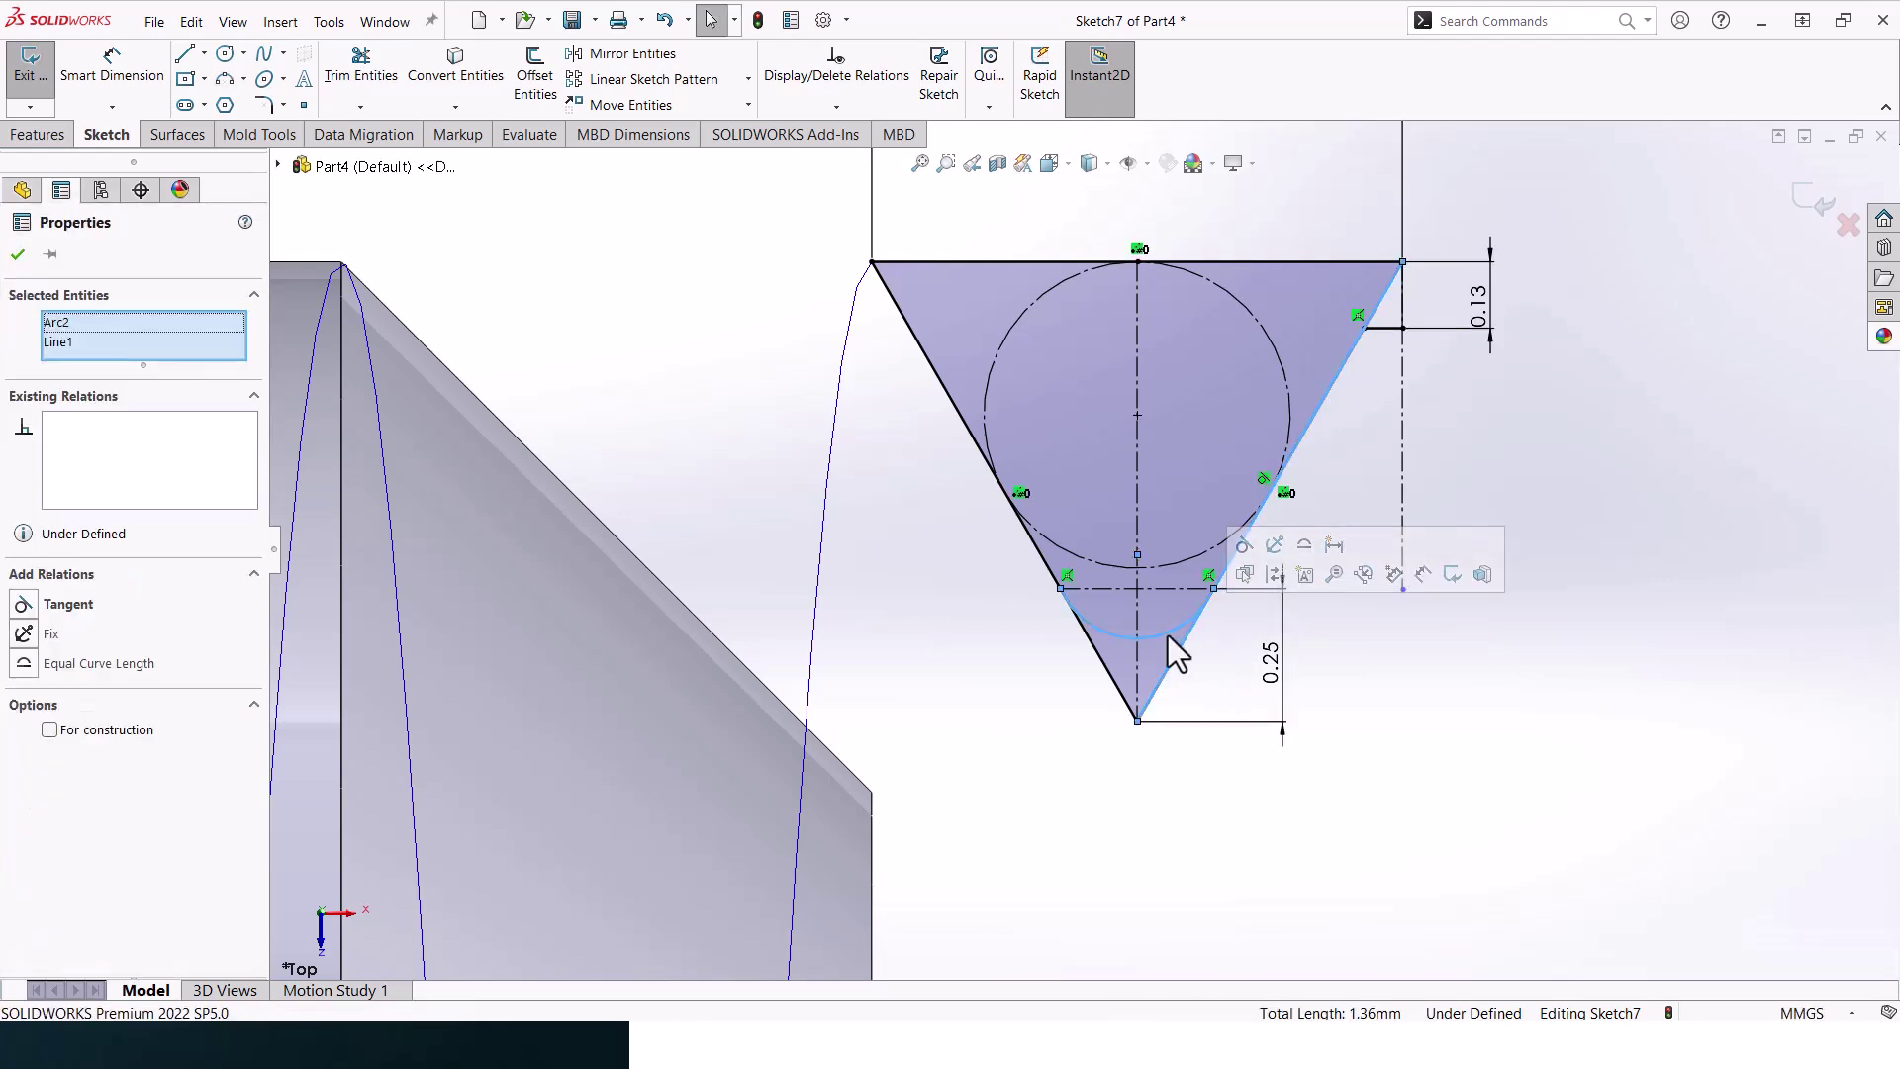
left_click(61, 612)
key("Escape")
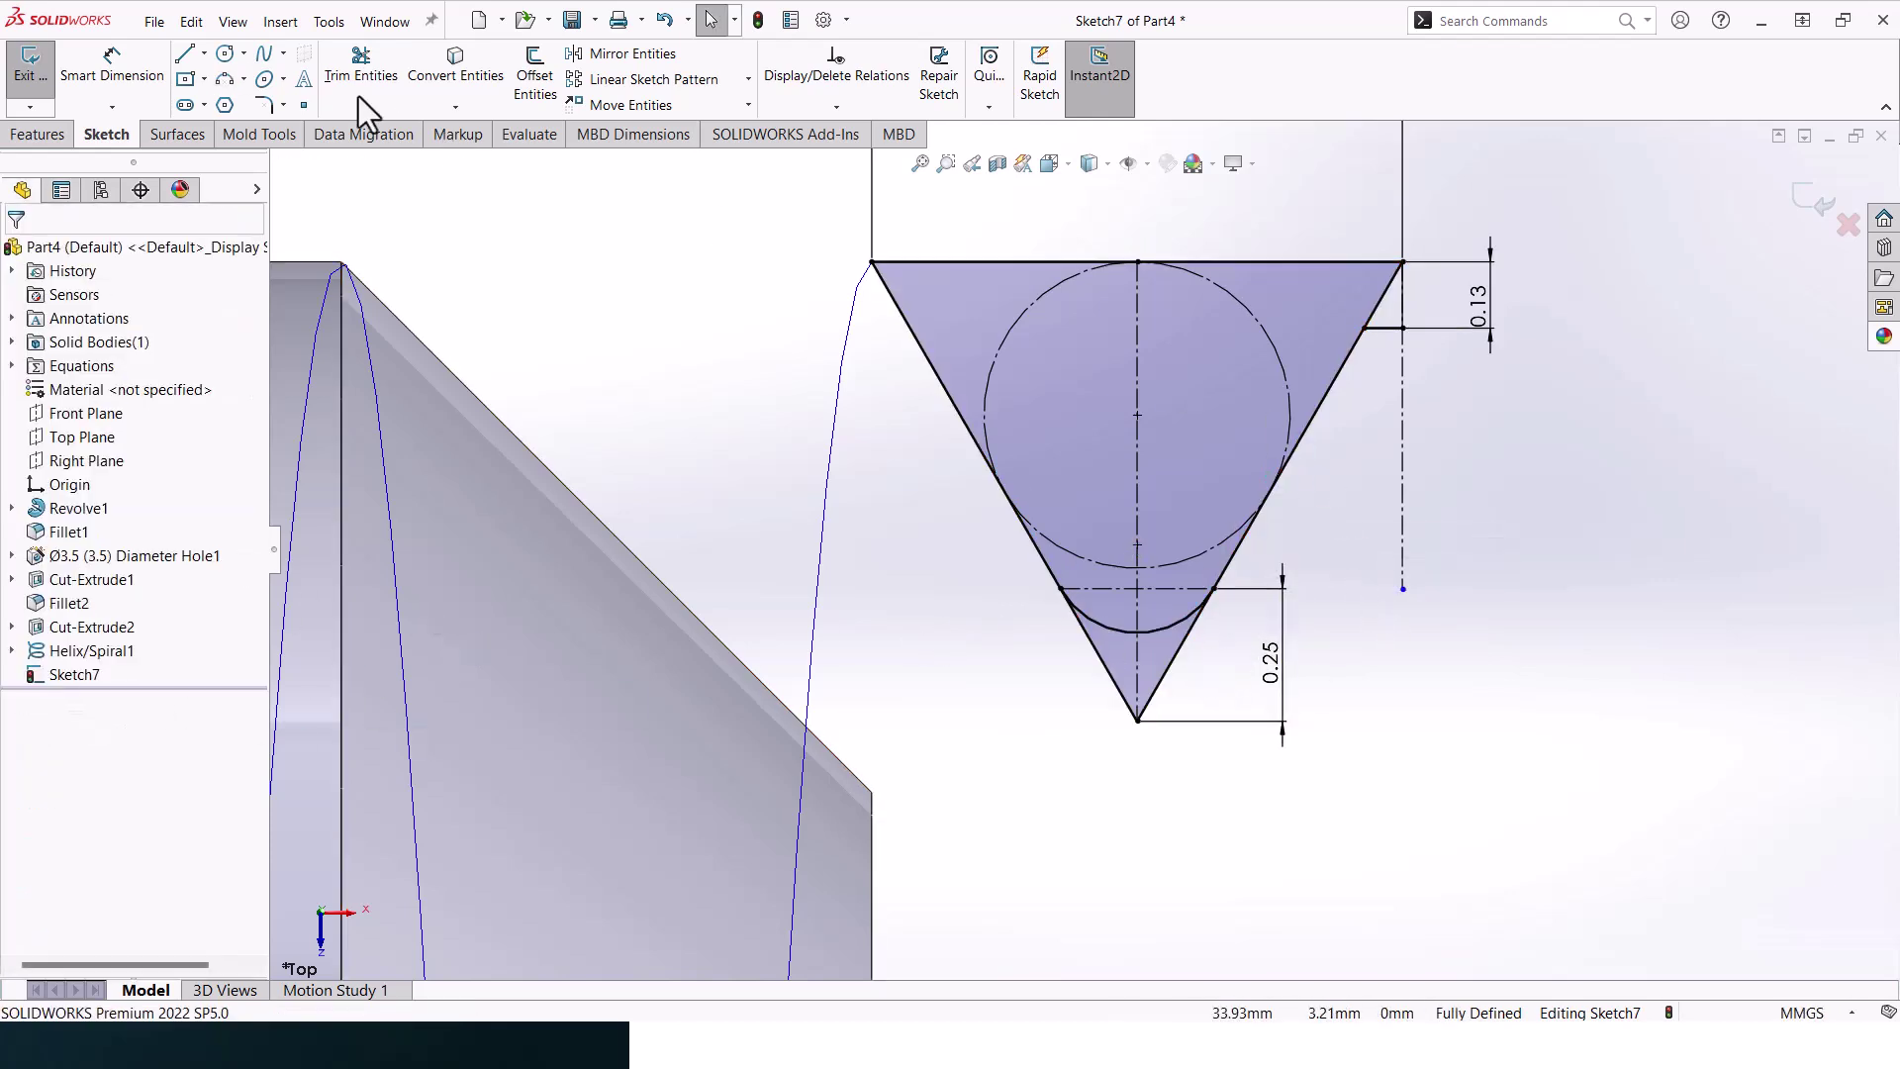
Mirror the two short top-right segments across the vertical centerline to the top left
left_click(602, 56)
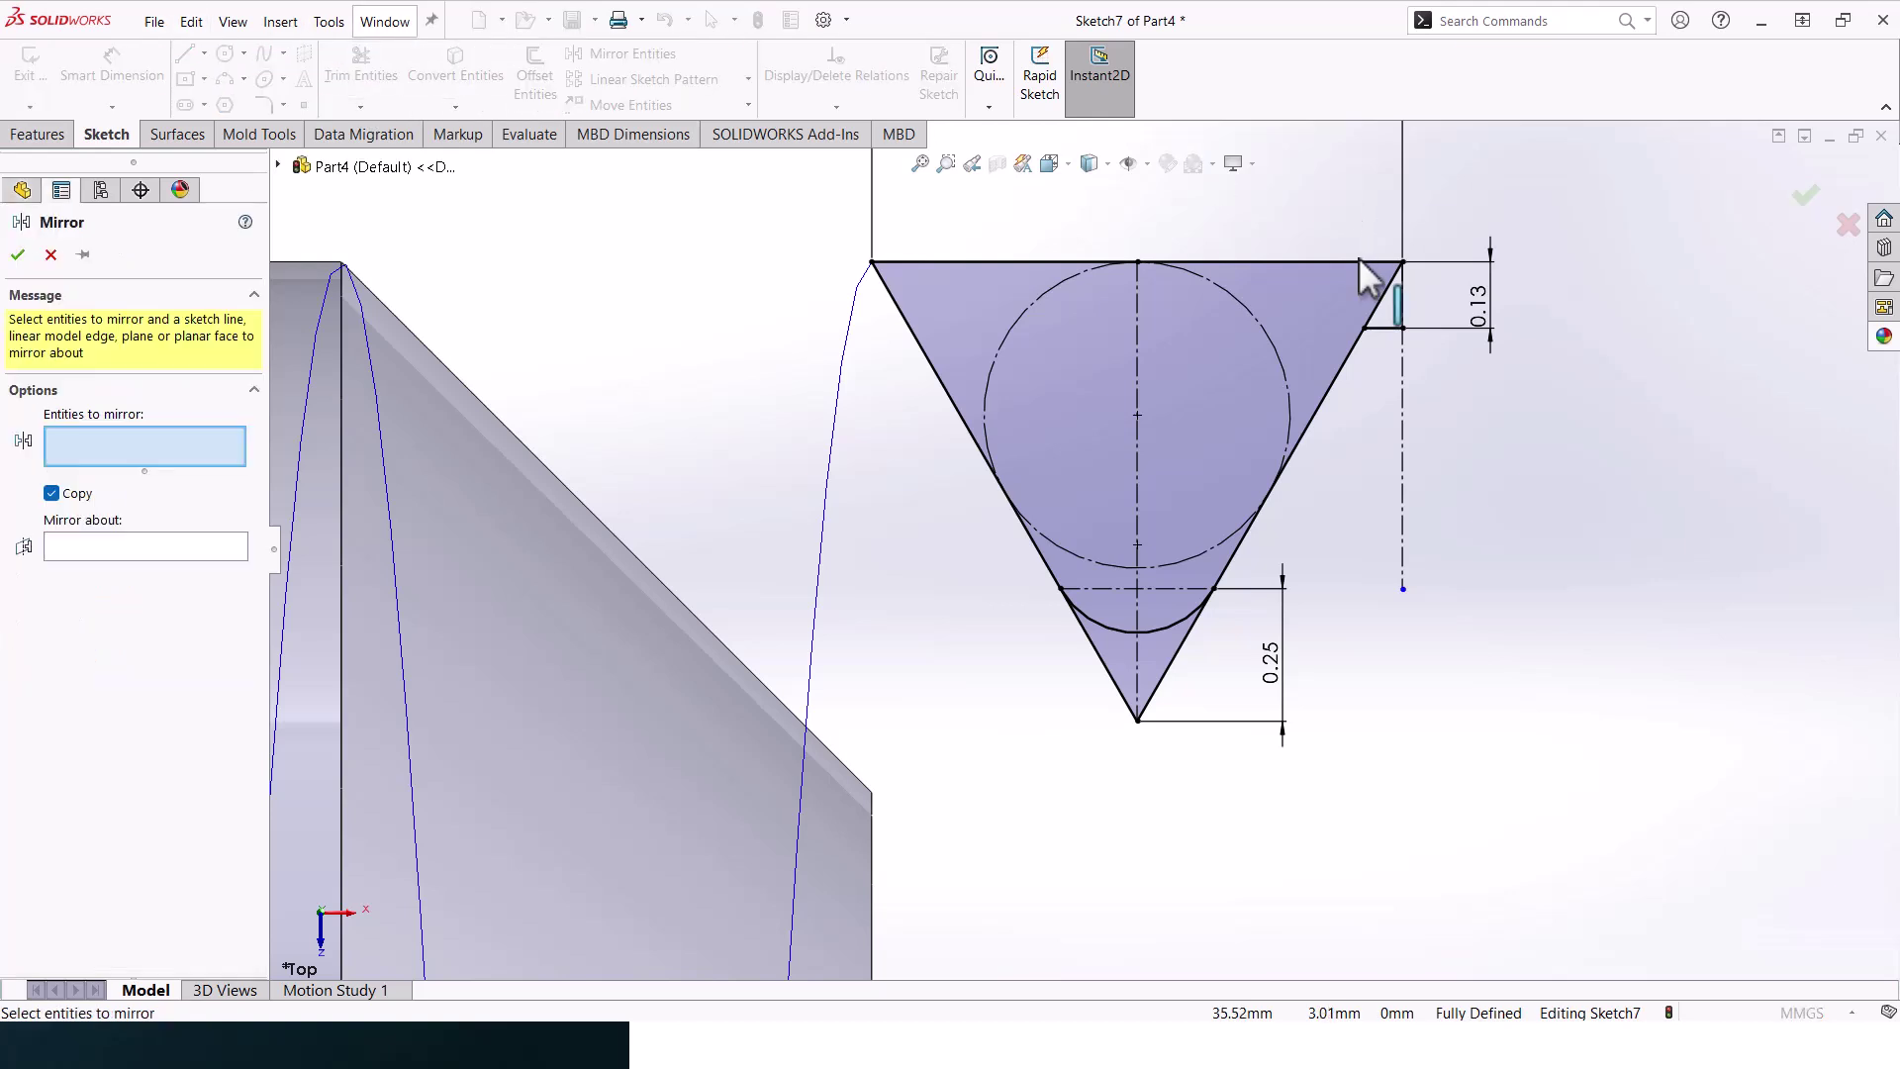
left_click(1403, 302)
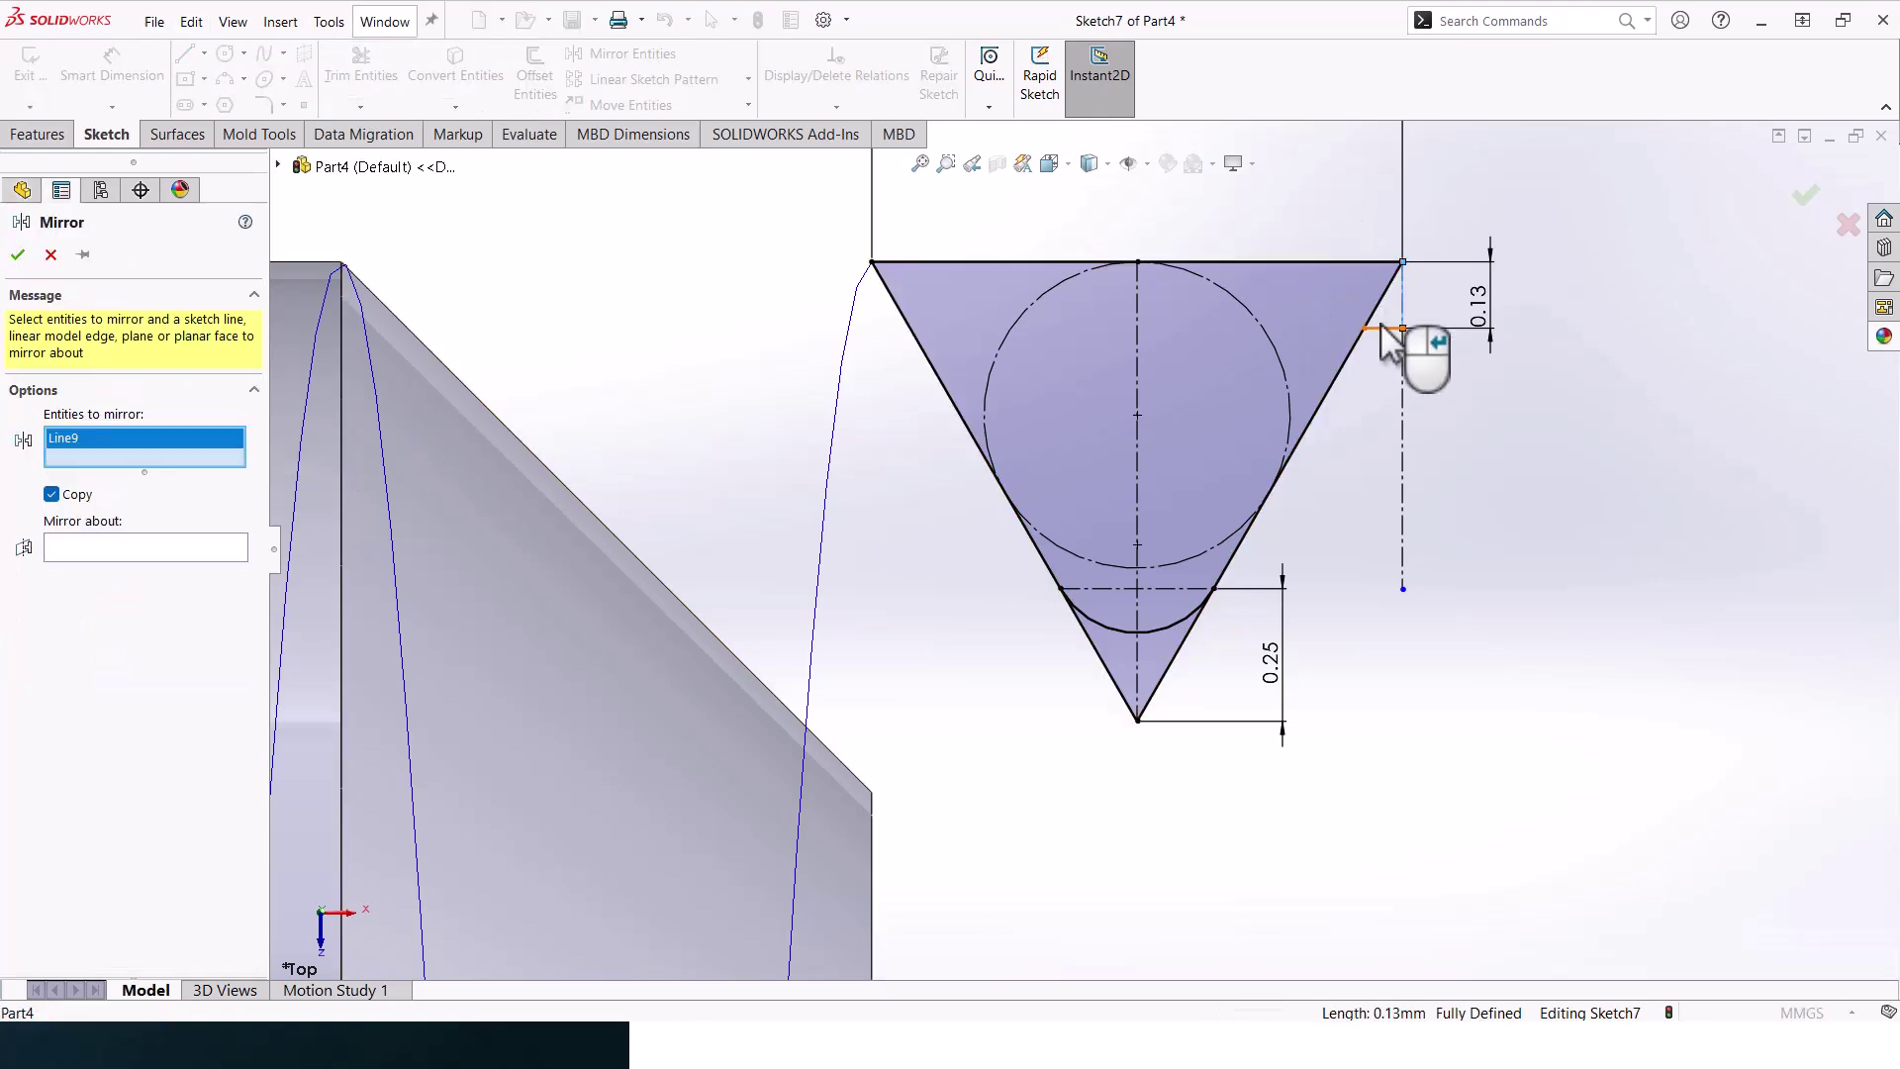
left_click(1384, 328)
left_click(169, 568)
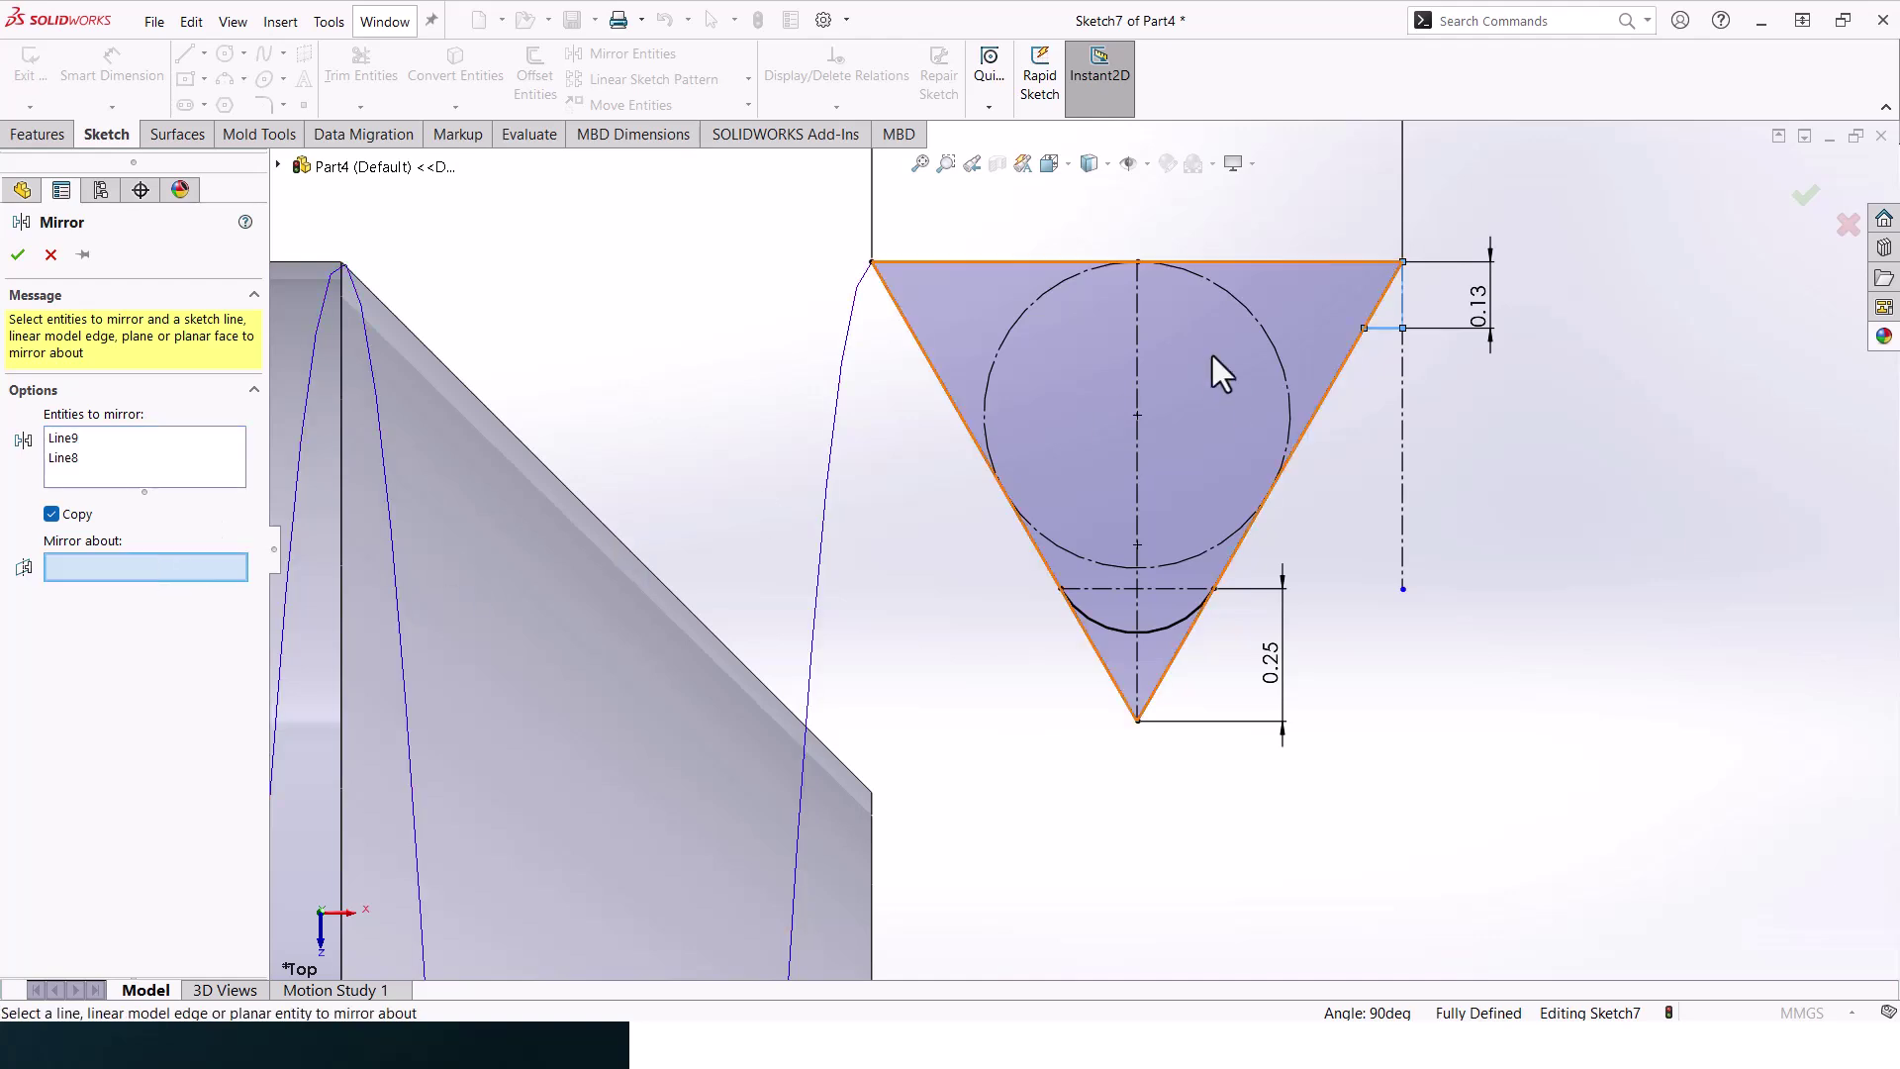
left_click(1139, 343)
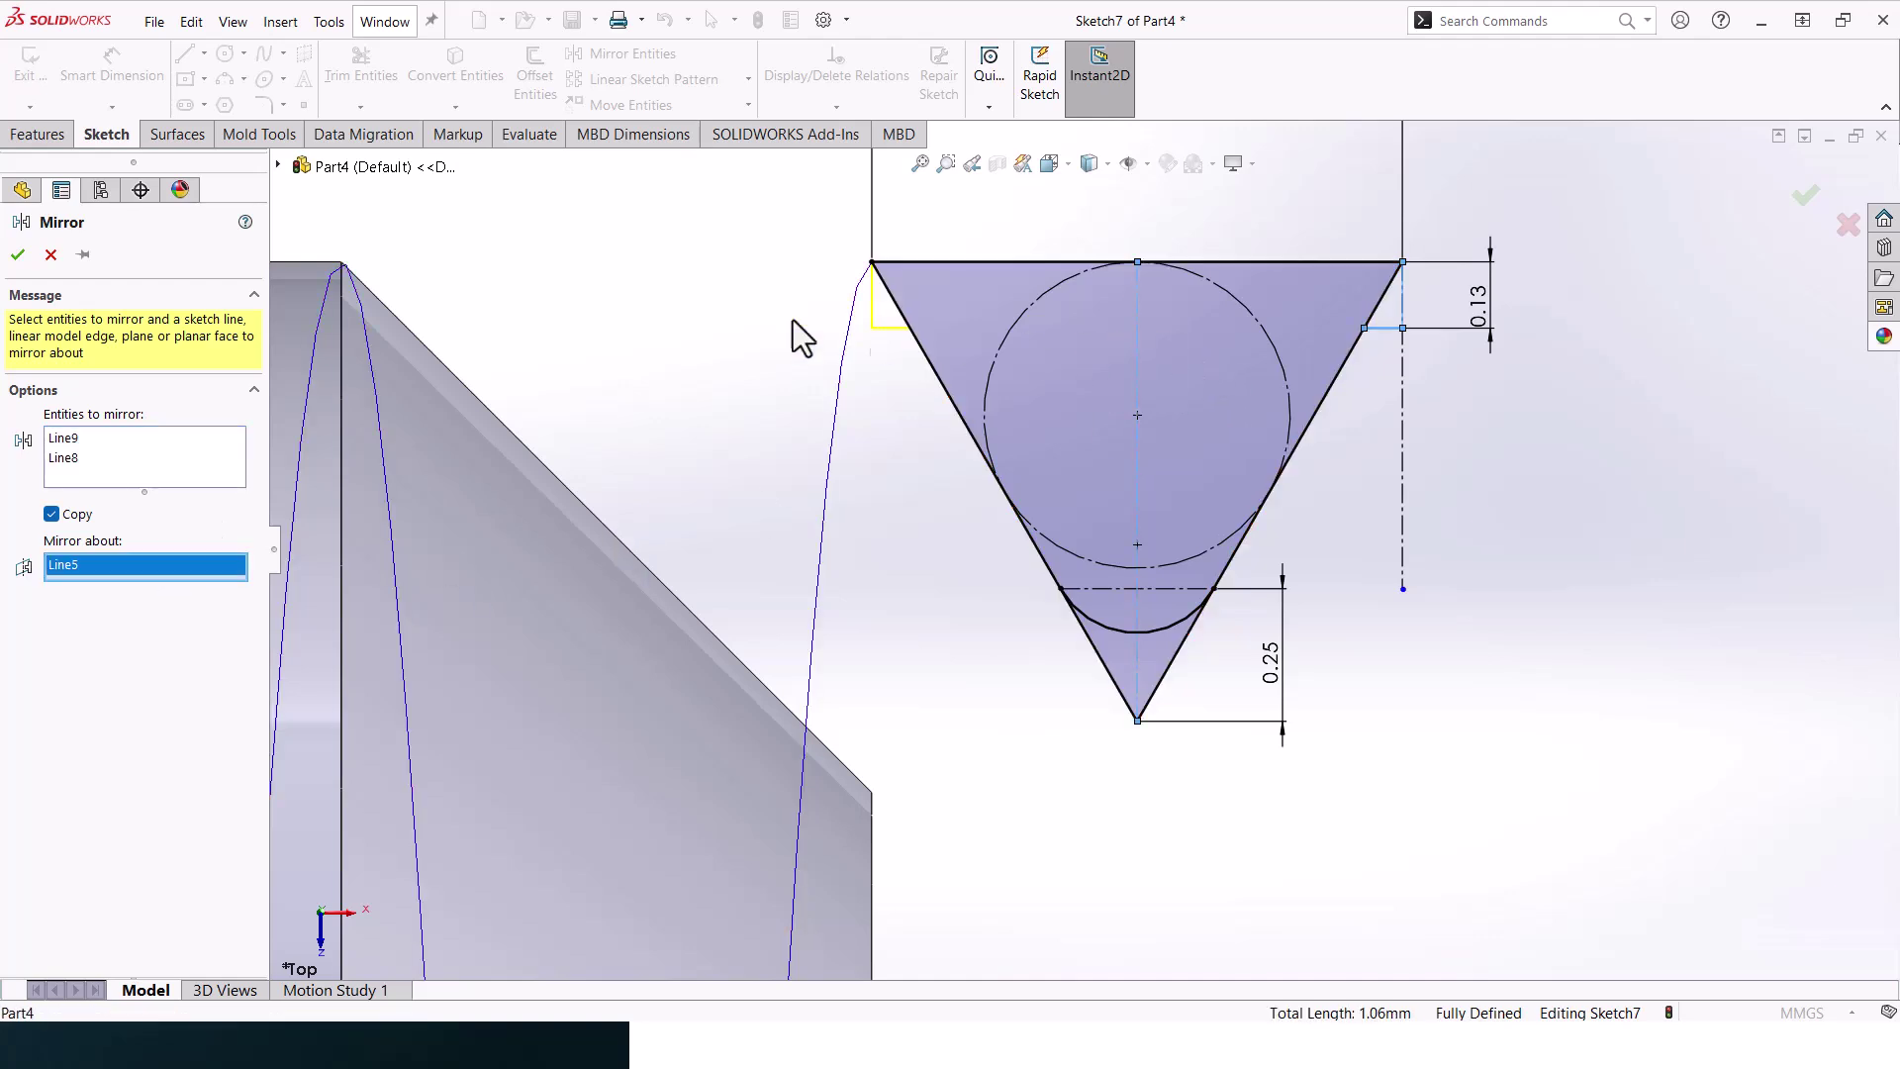
left_click(18, 254)
Trim away the top-right and top-left corner slants and the V tip below the arc
left_click(362, 63)
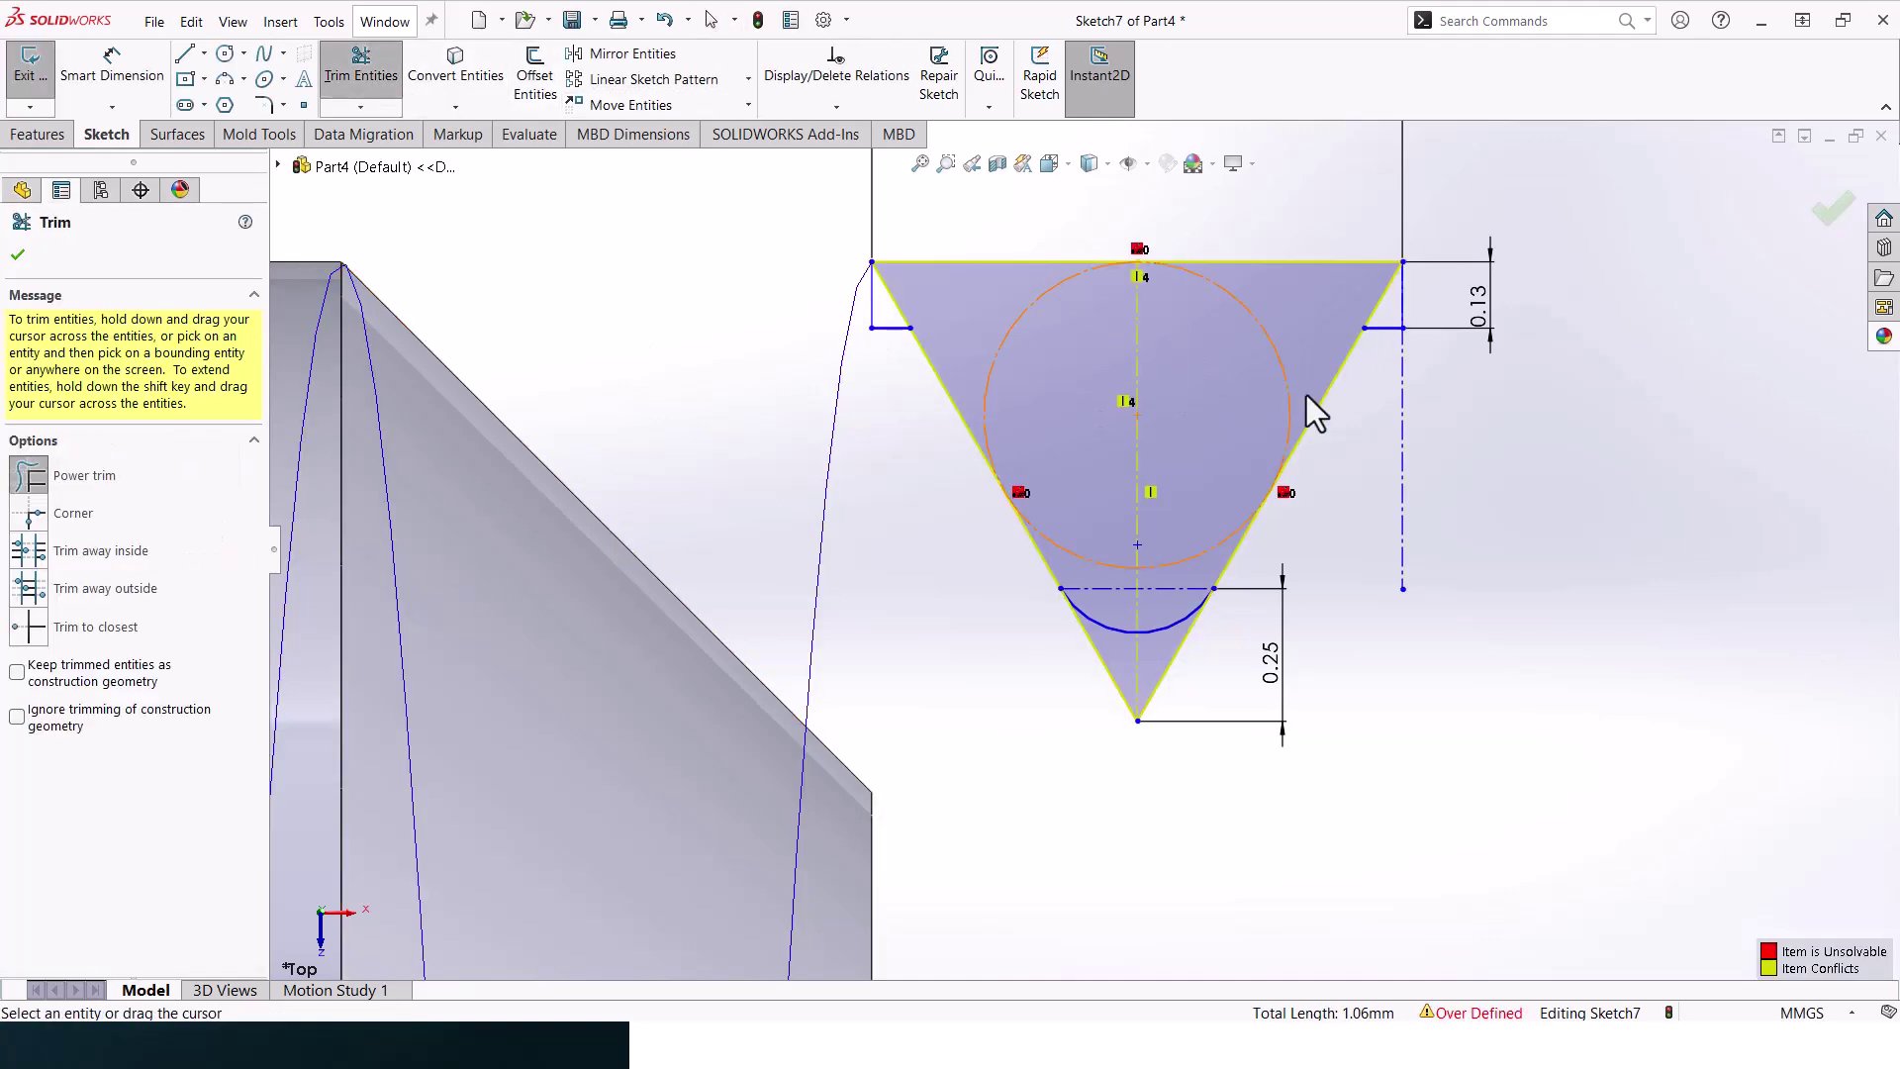
left_click(1380, 302)
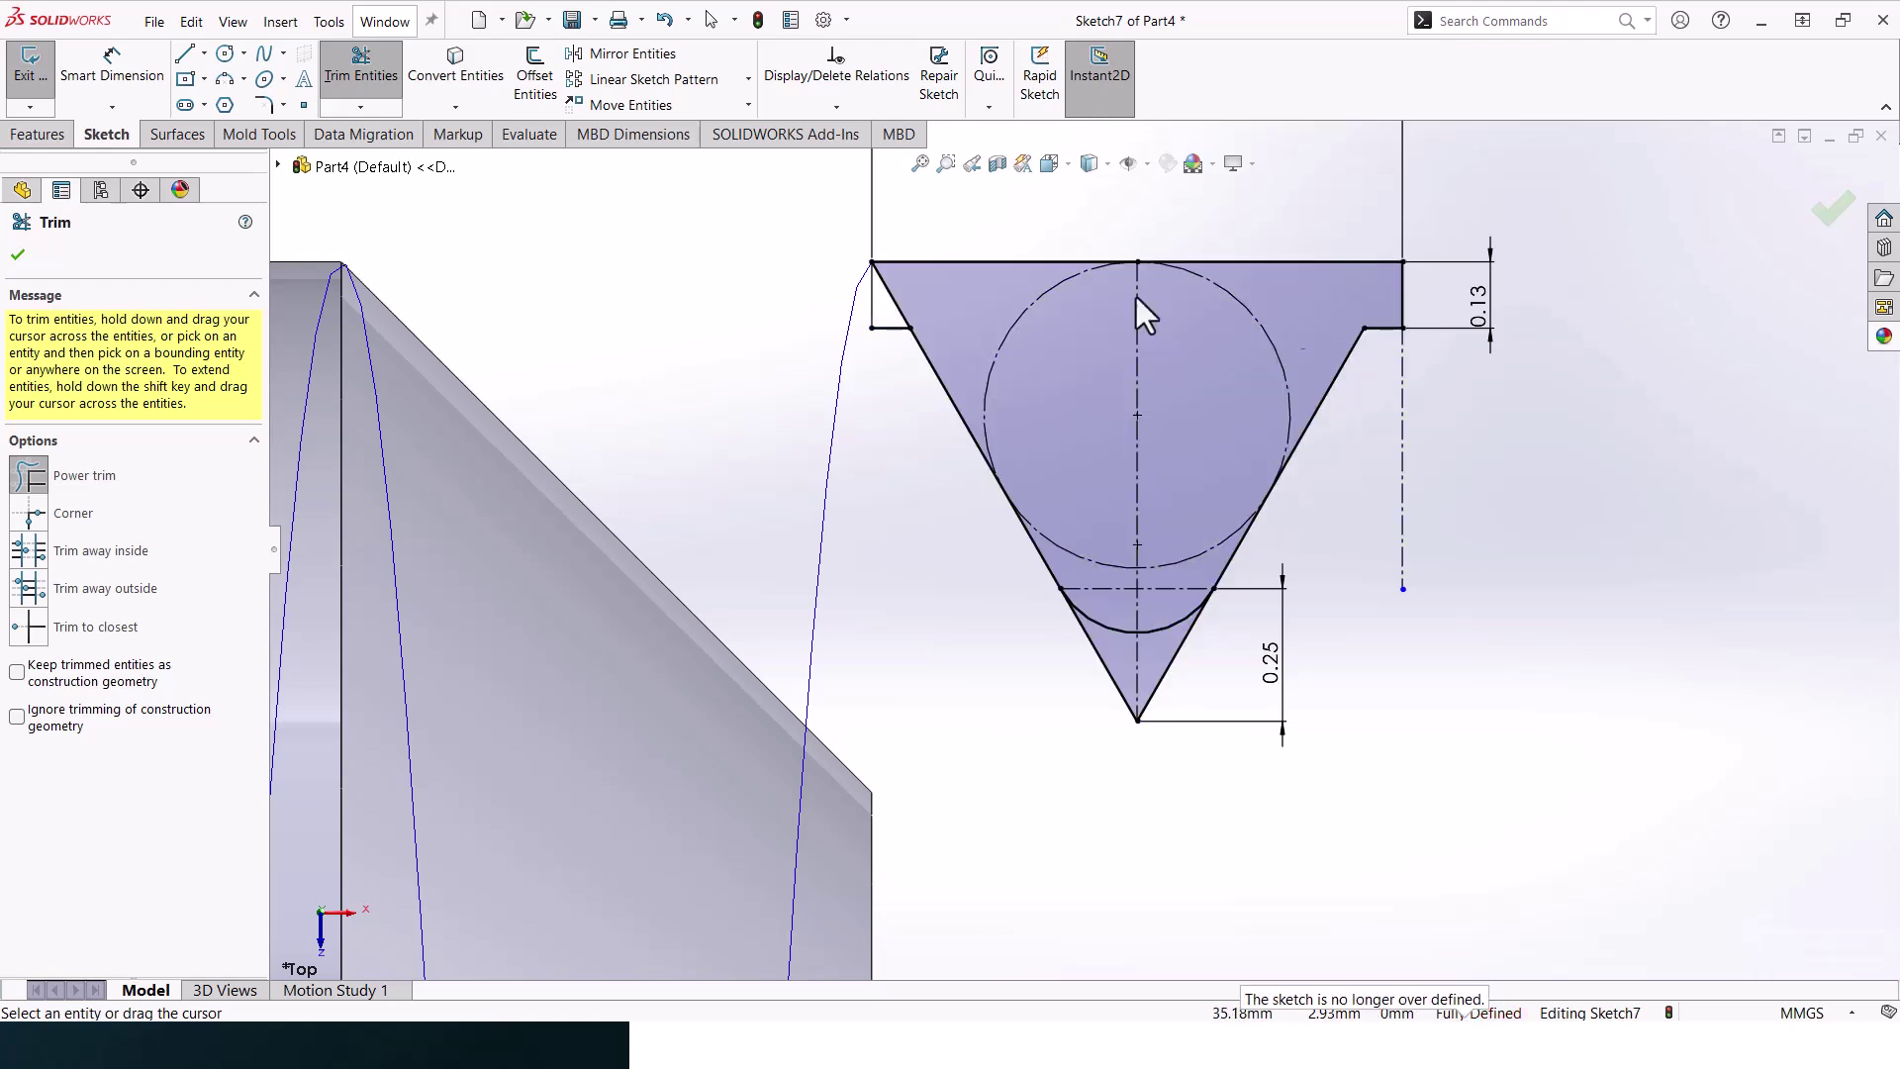
left_click_drag(923, 301, 886, 297)
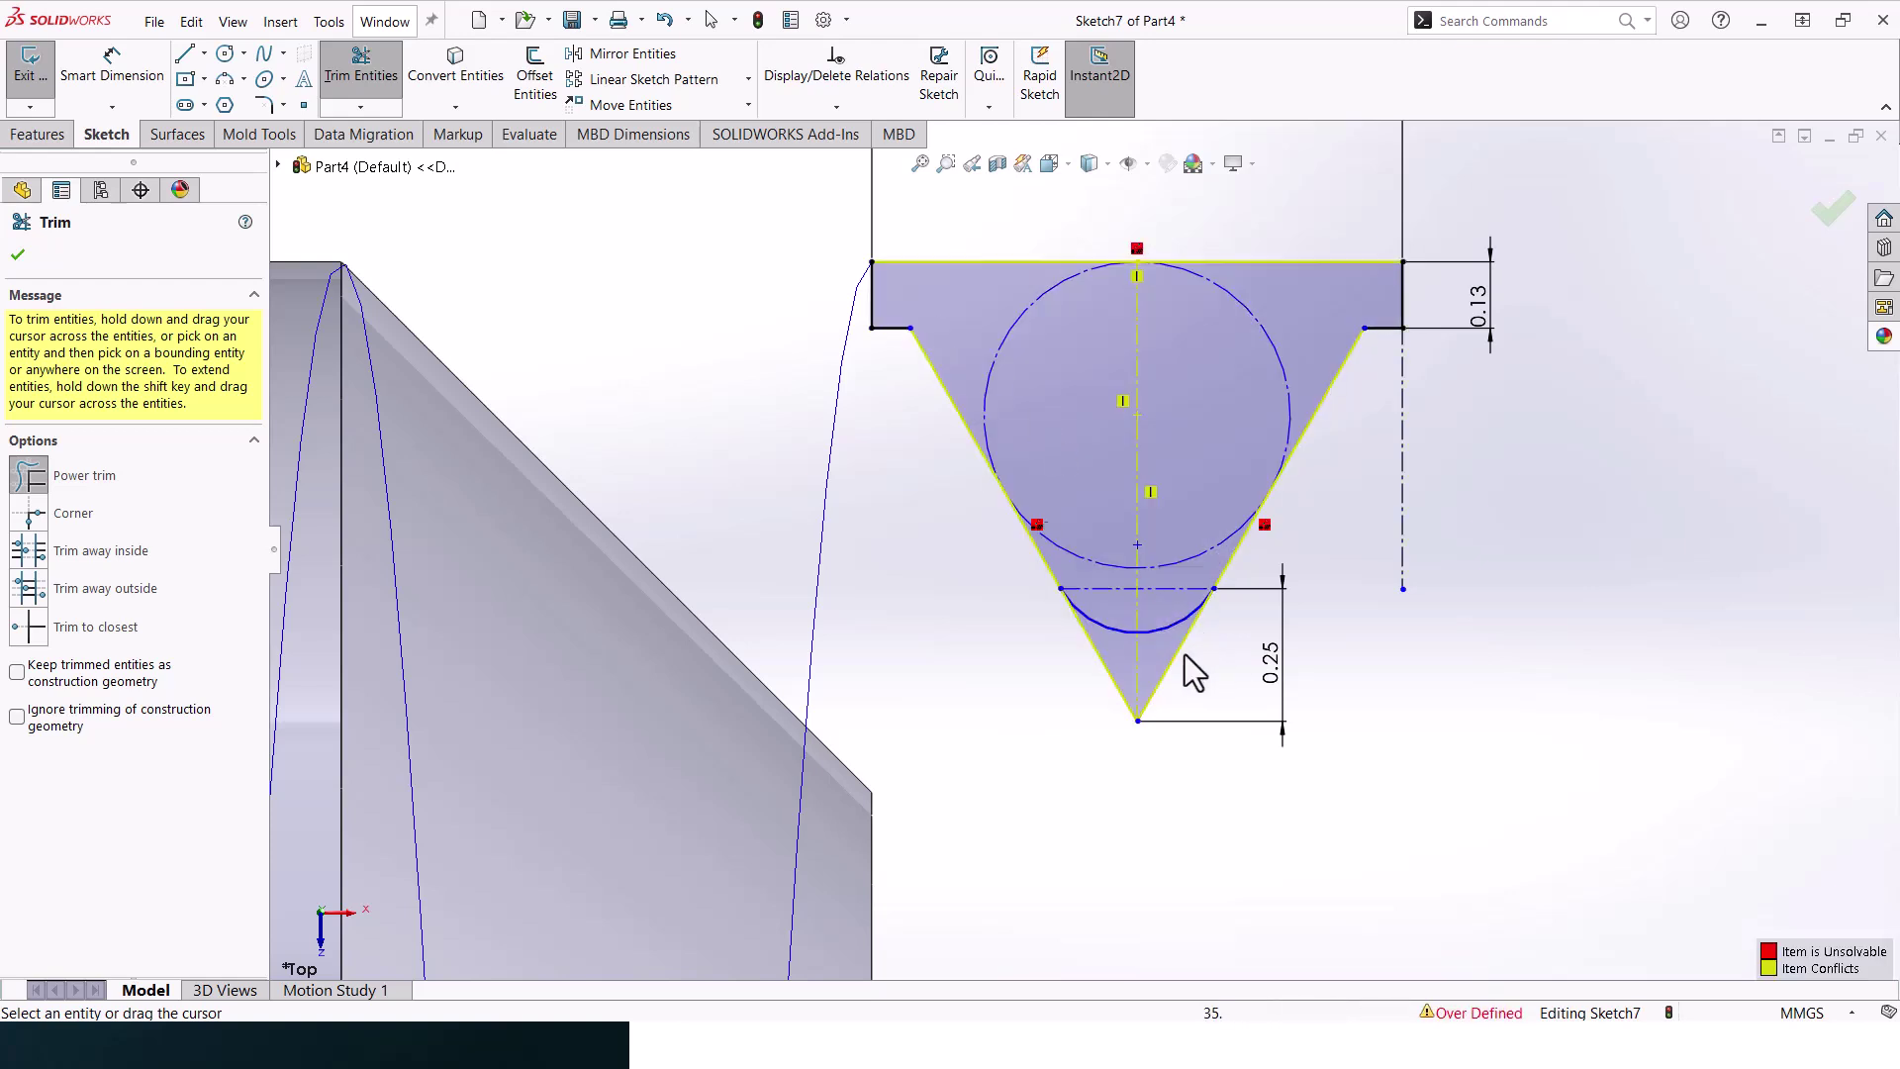
mouse_move(1210, 653)
left_mouse_down()
mouse_move(1131, 696)
mouse_move(1091, 685)
left_mouse_up()
scroll(1084, 554, "up", 3)
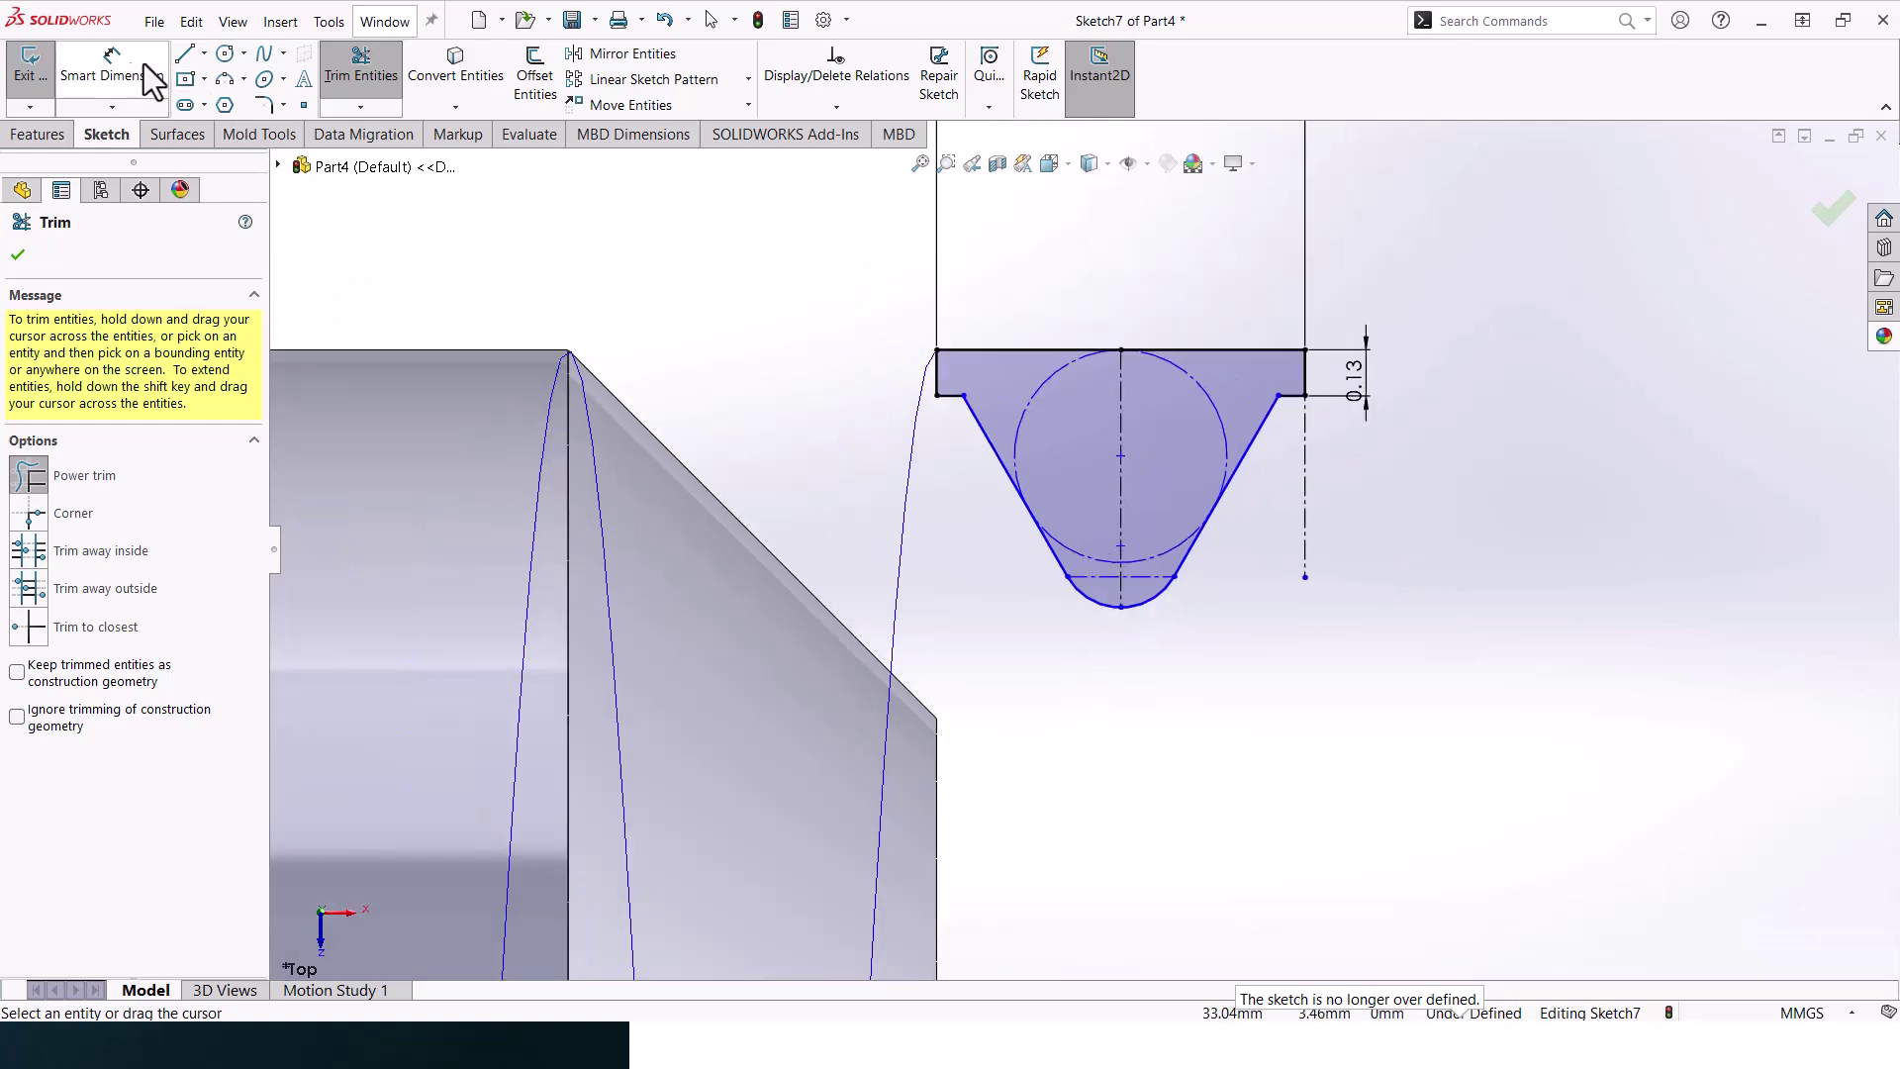
Dimension the top ledge to 0.07 and the profile height to 0.70
left_click(112, 67)
left_click(1296, 397)
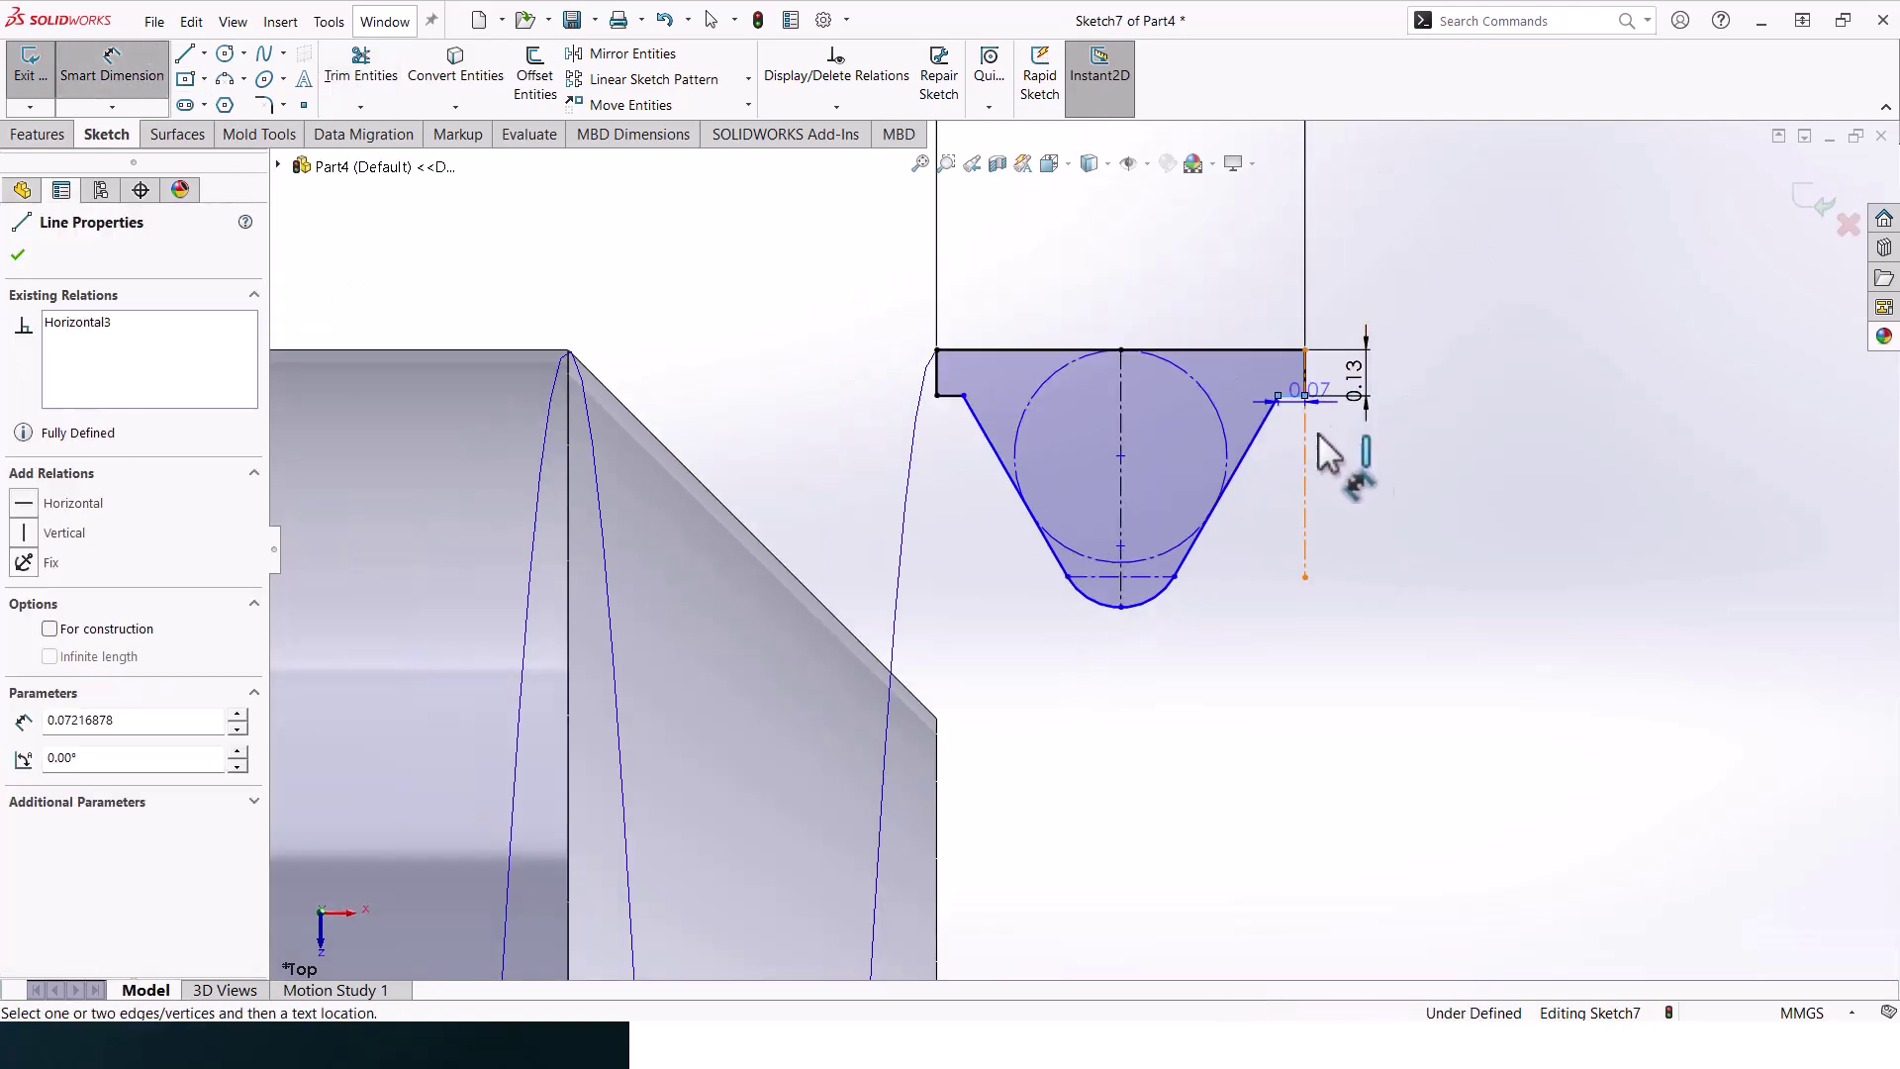
left_click(1357, 483)
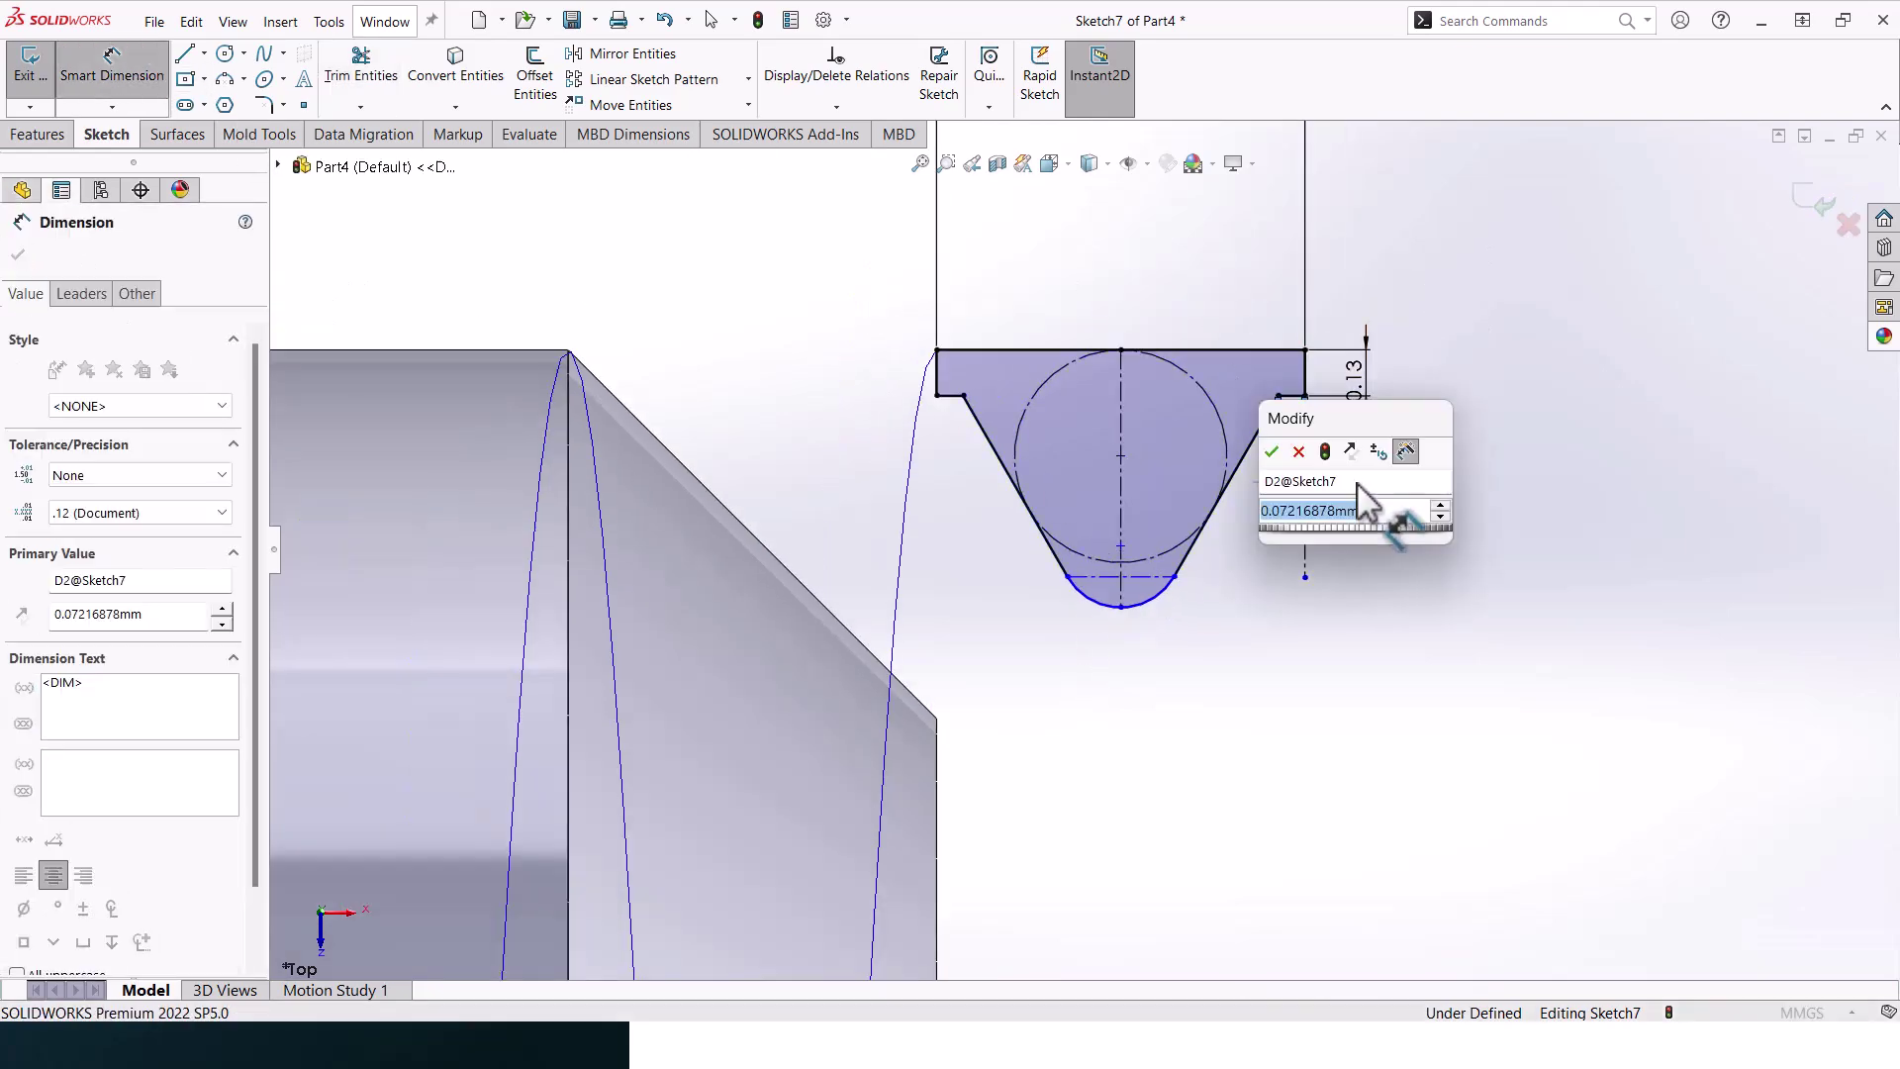
left_click(1275, 458)
left_click(1121, 499)
left_click(1475, 495)
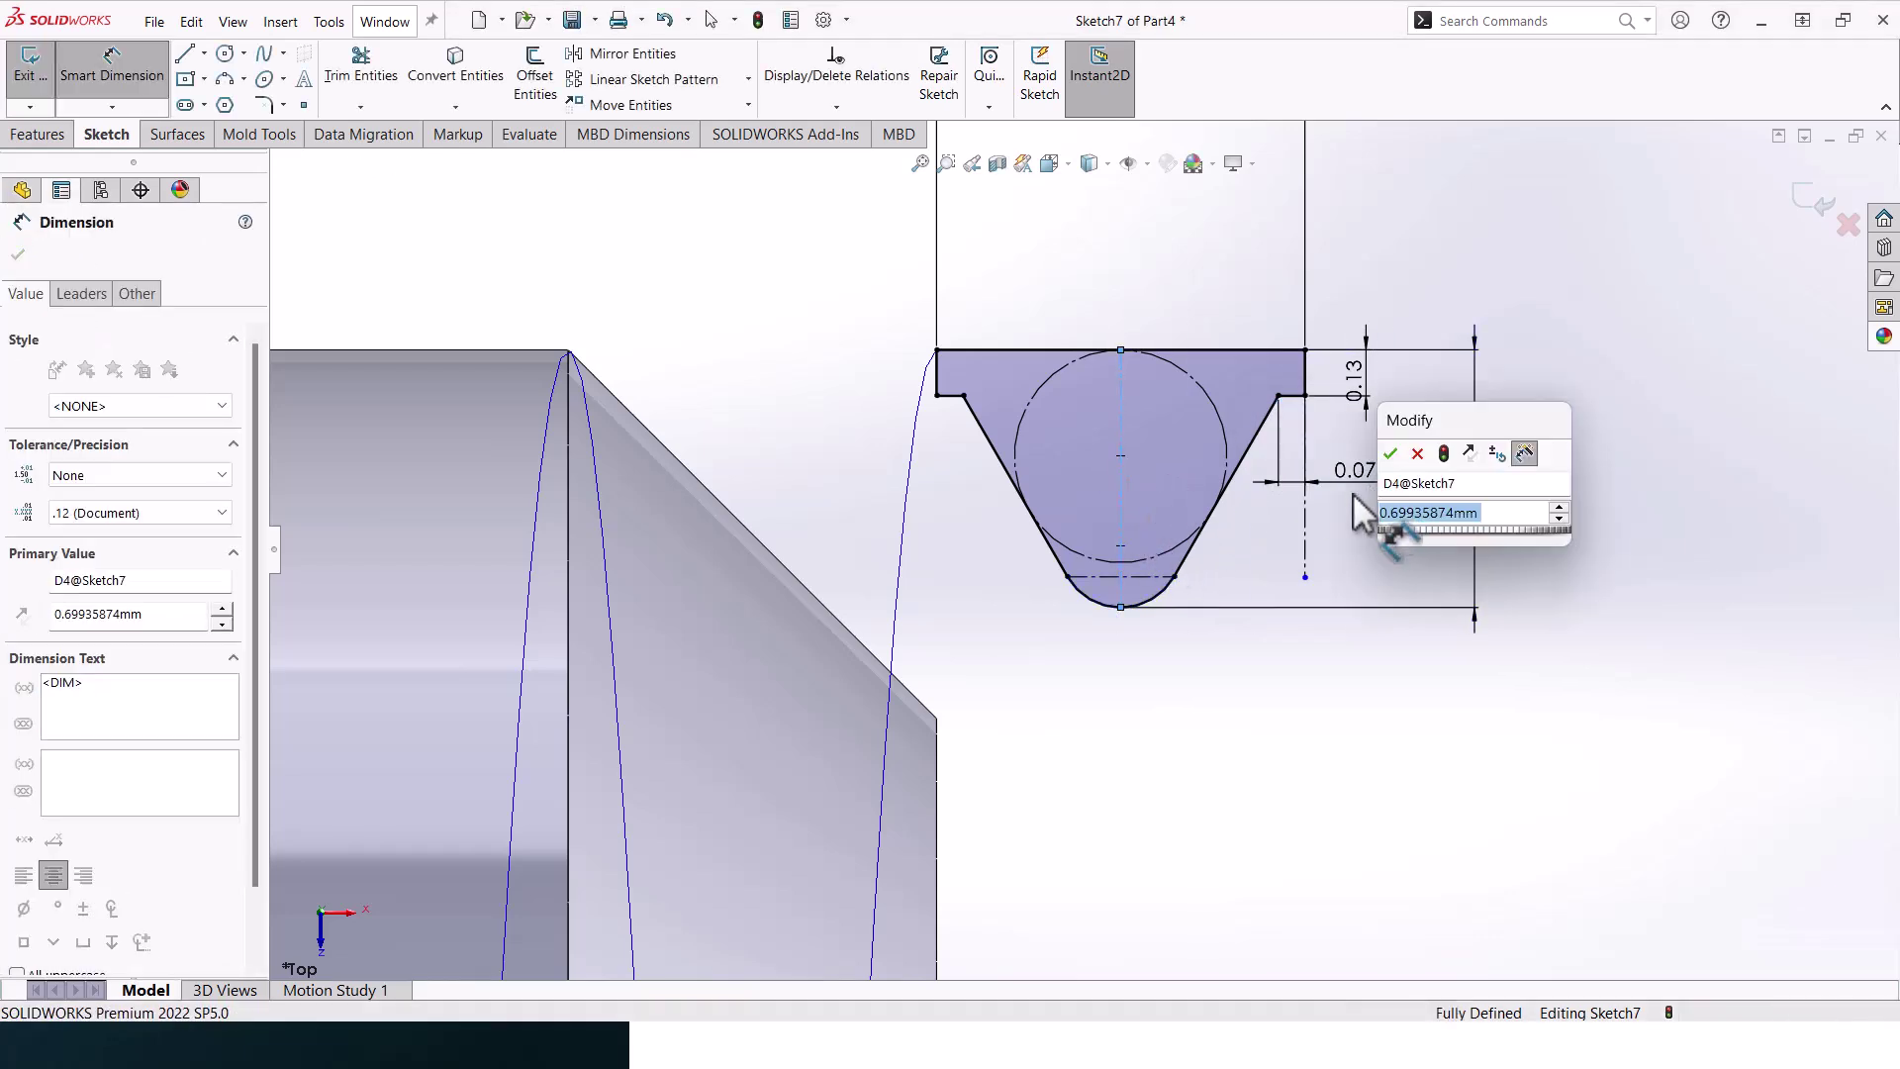
left_click(1390, 456)
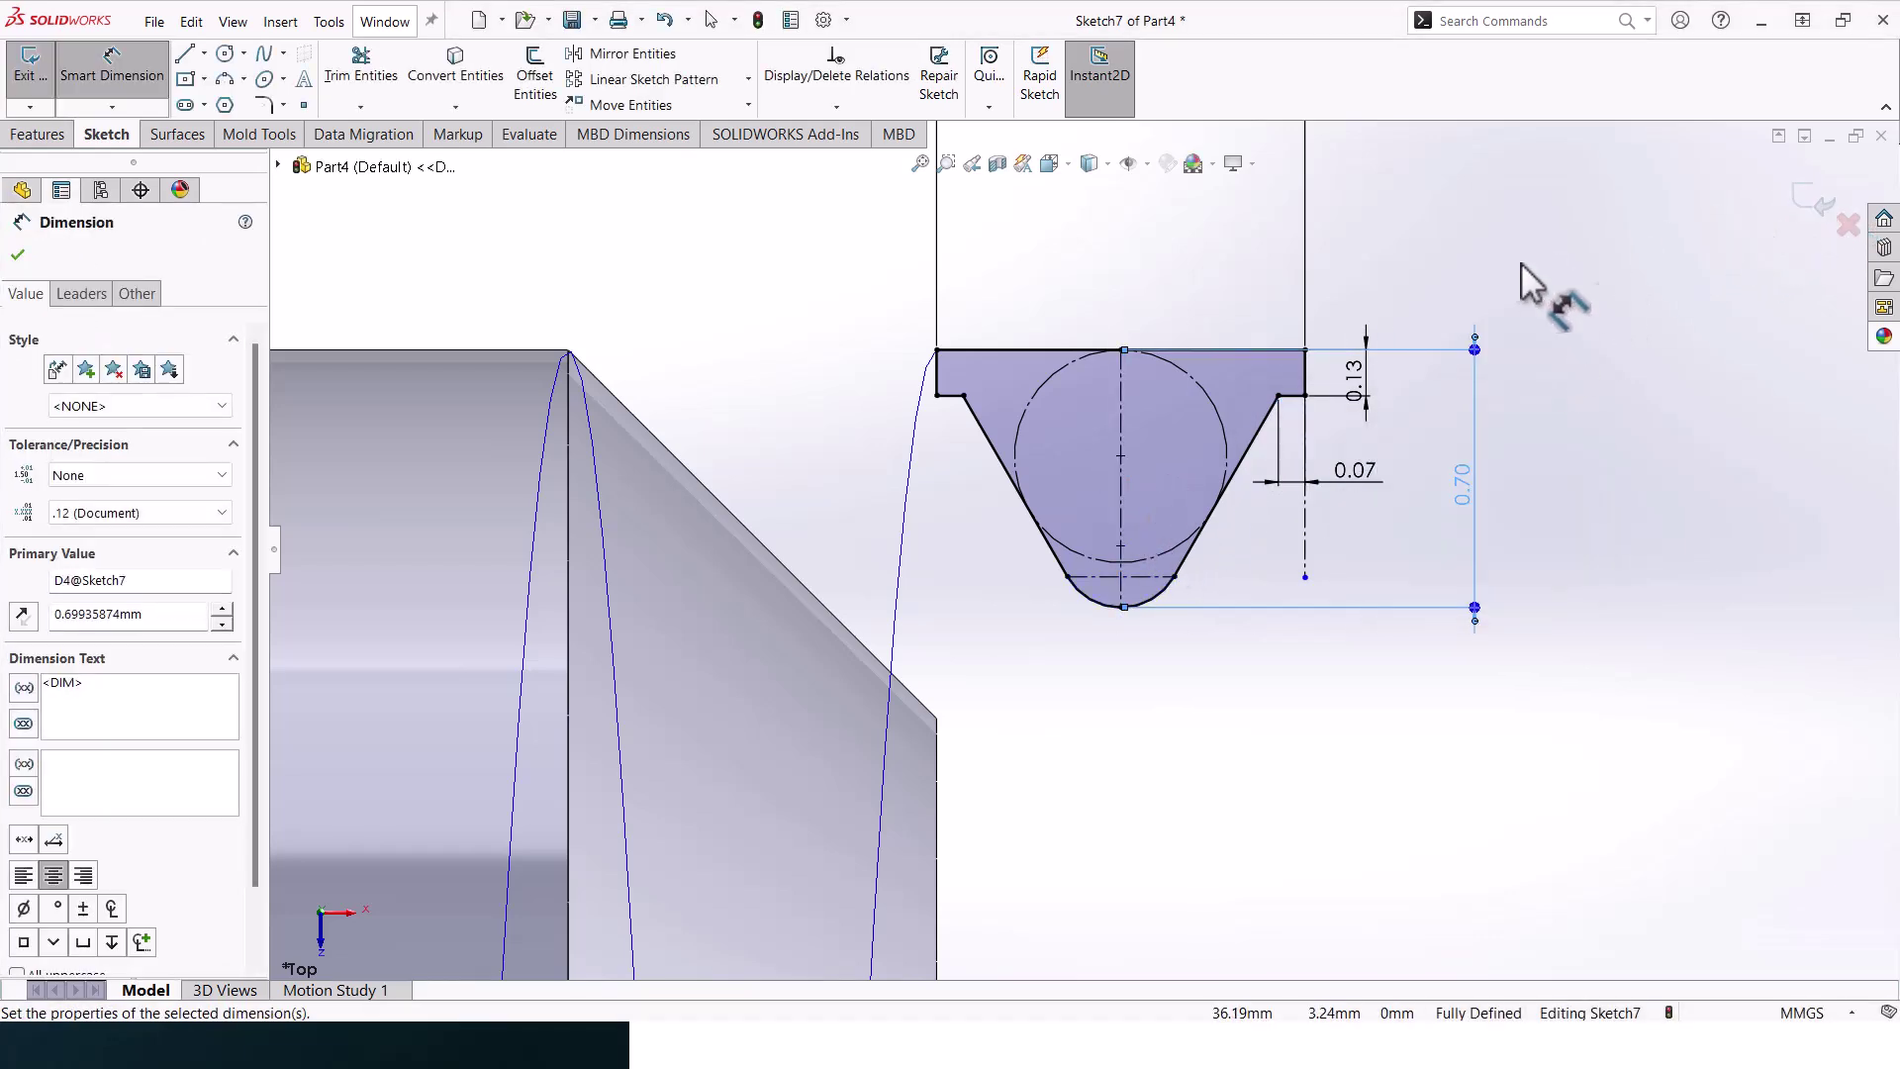
Swept-cut Sketch7's profile along Helix/Spiral1 to cut the thread into the shank
left_click(1821, 203)
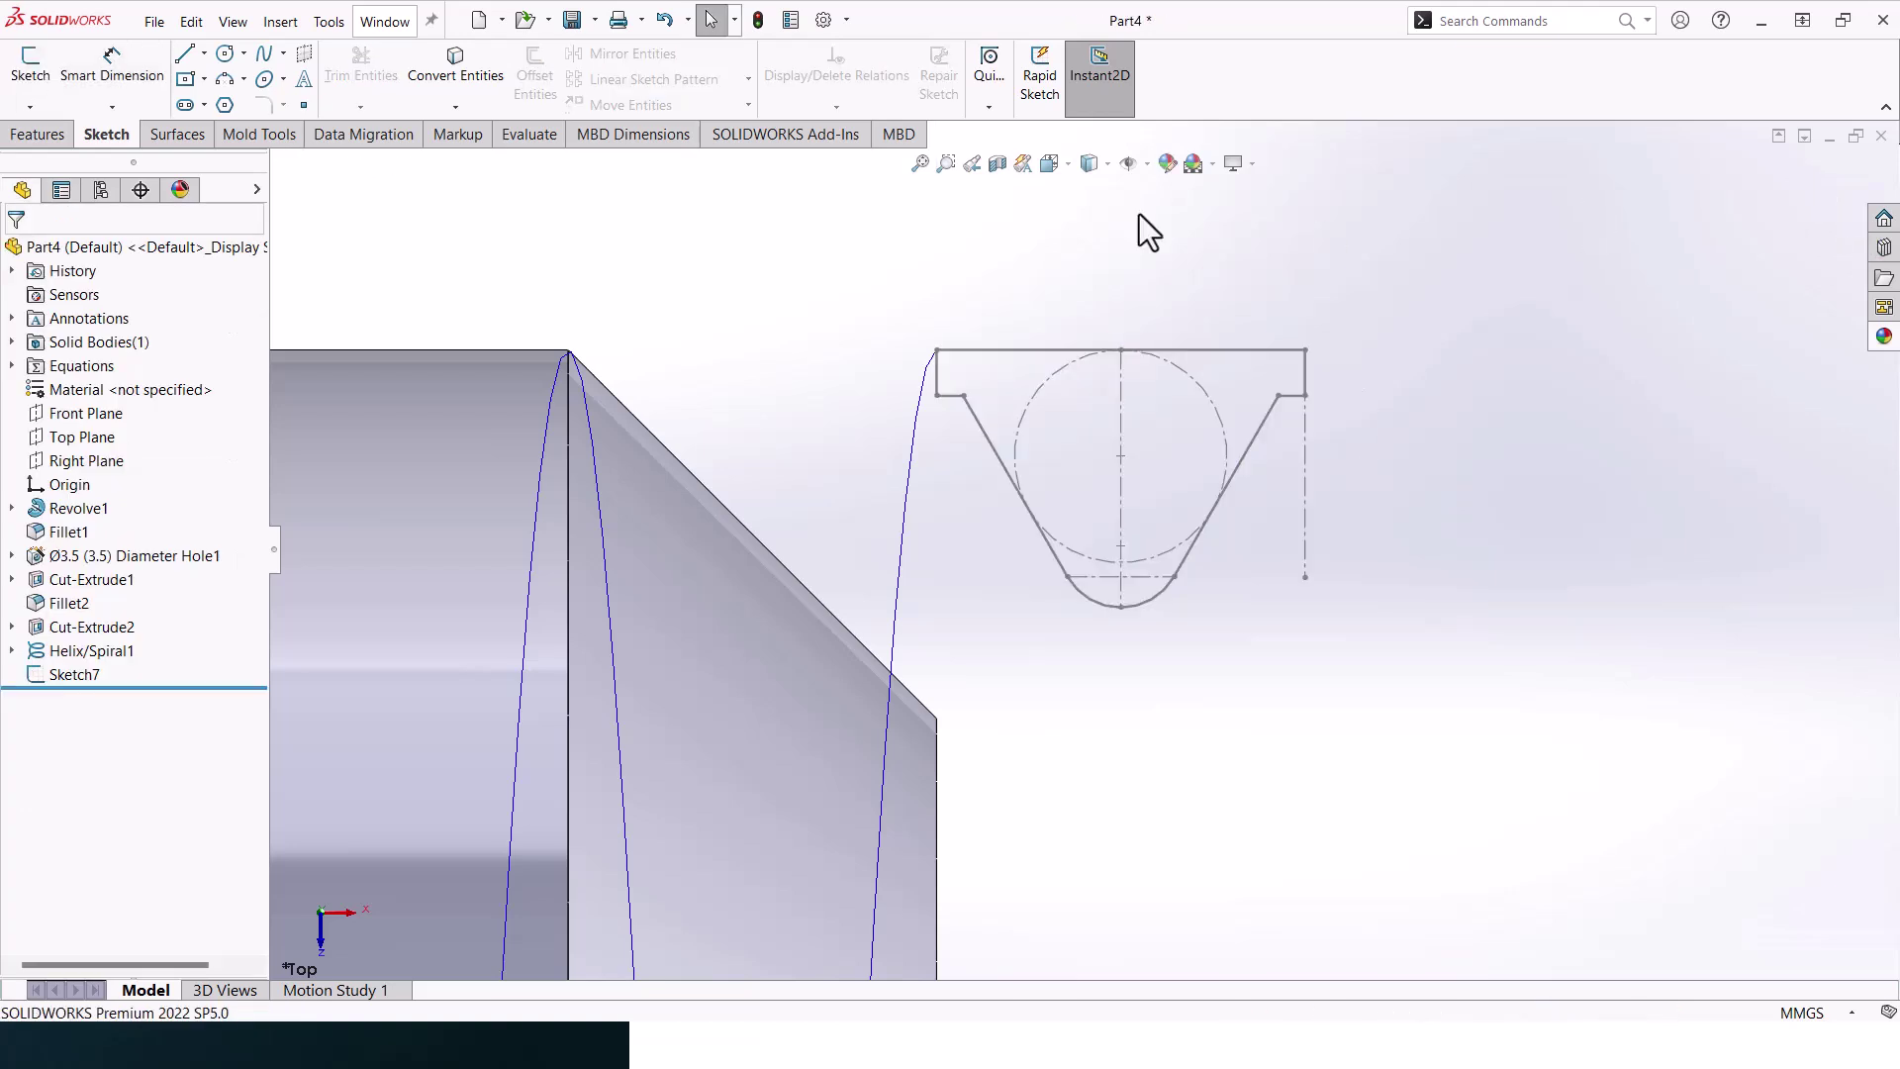
left_click(59, 134)
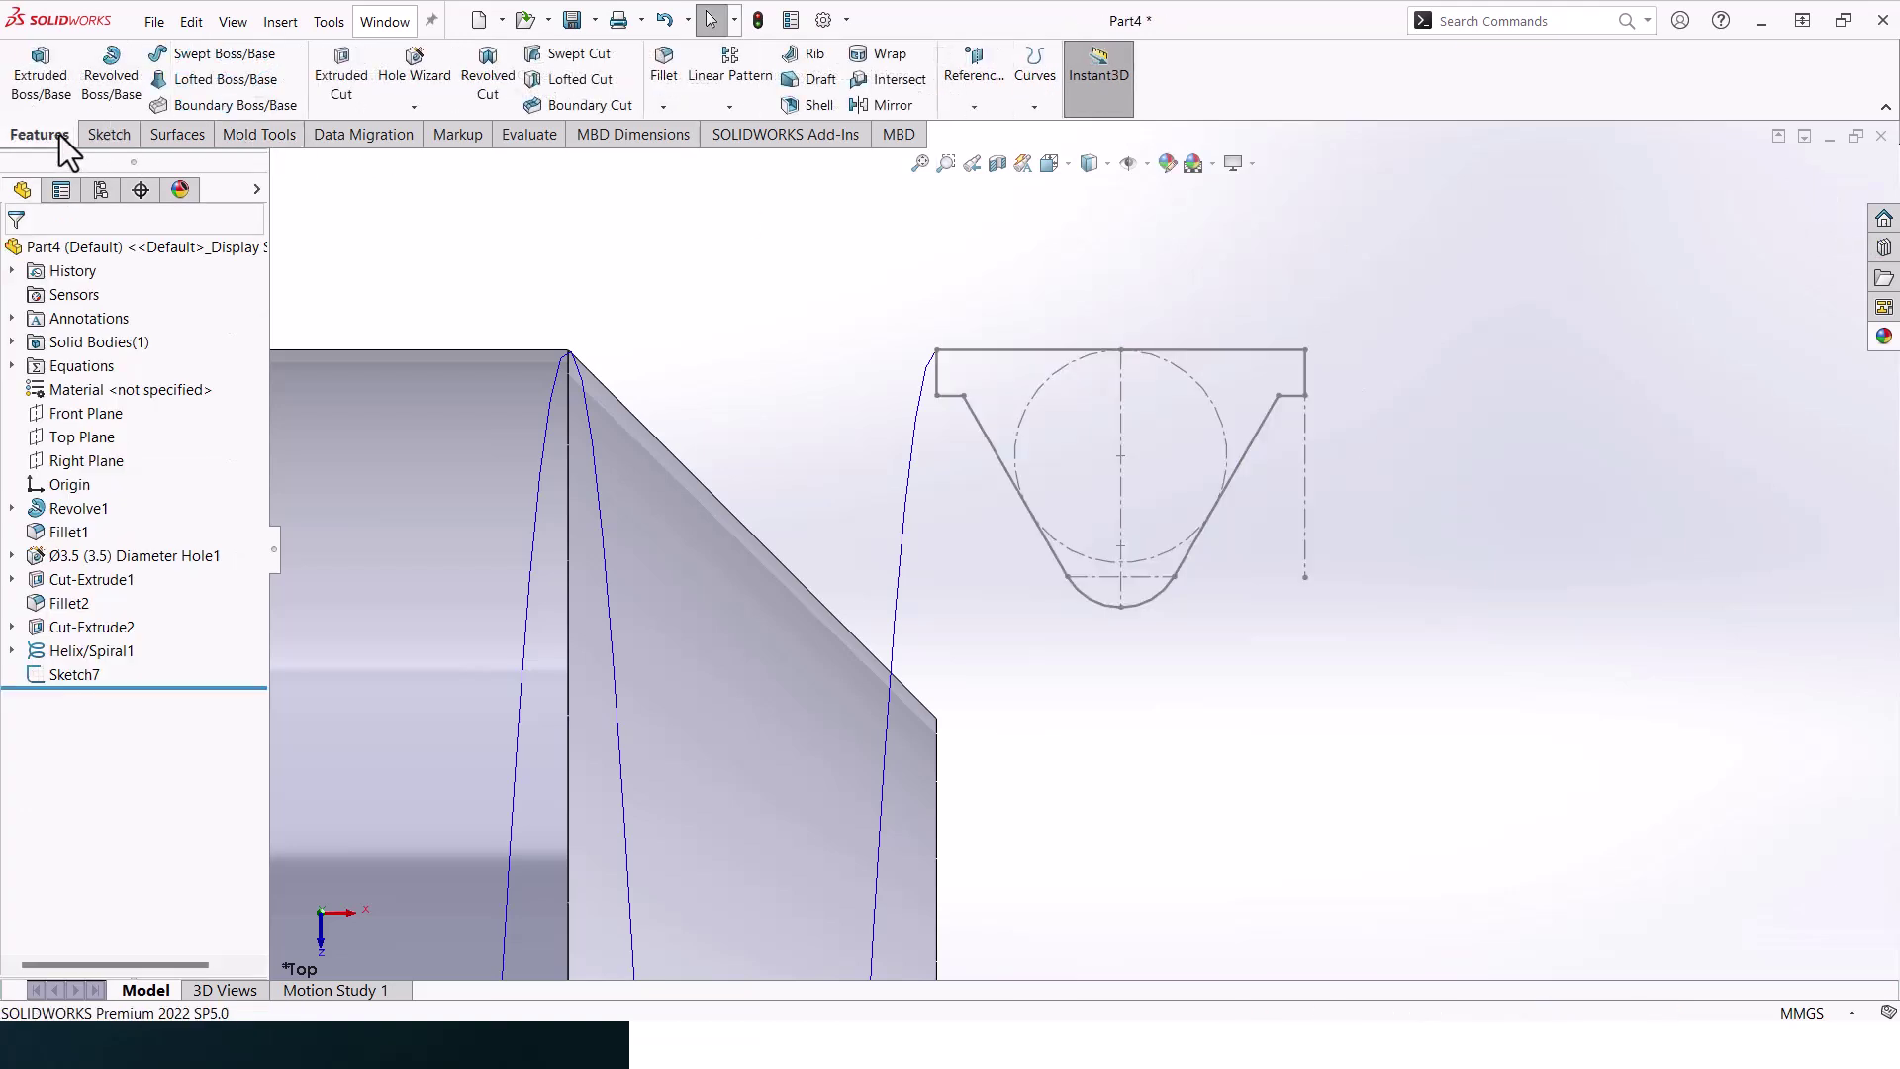
left_click(586, 62)
left_click(1035, 355)
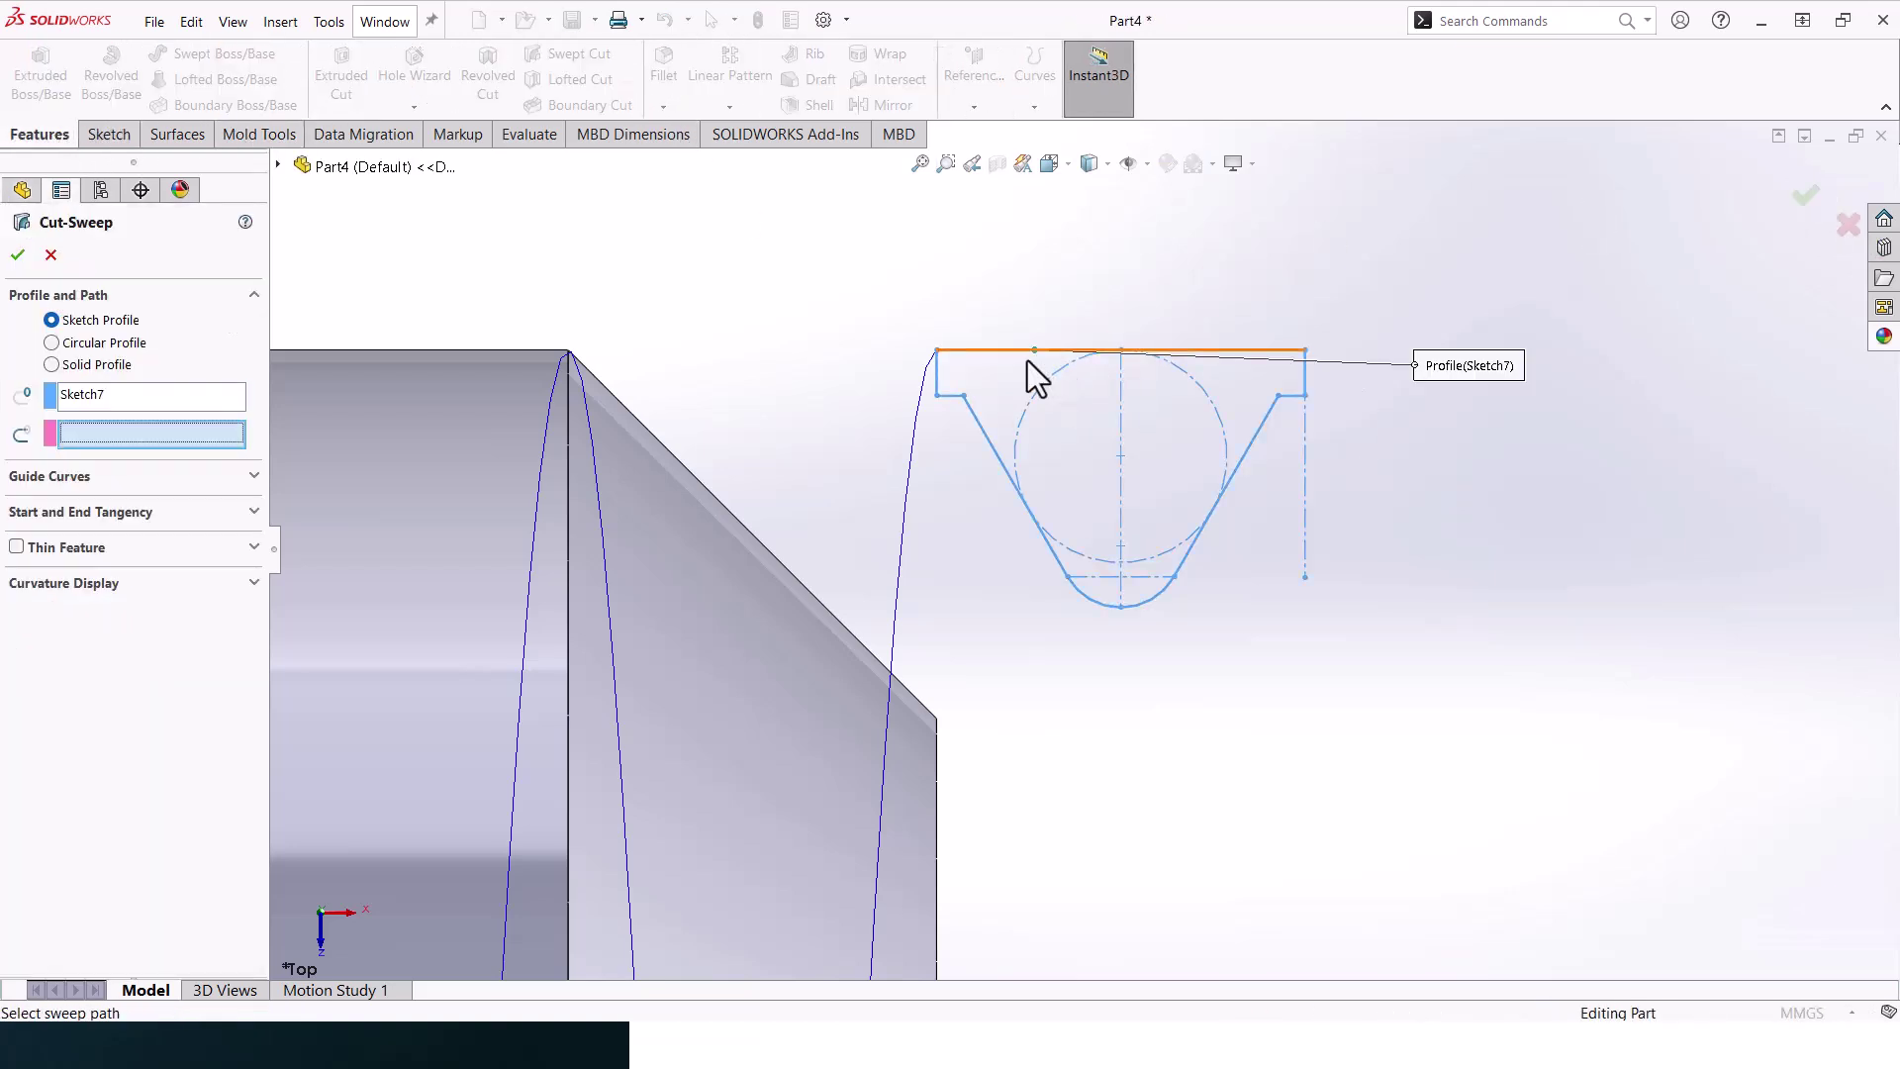
left_click(919, 424)
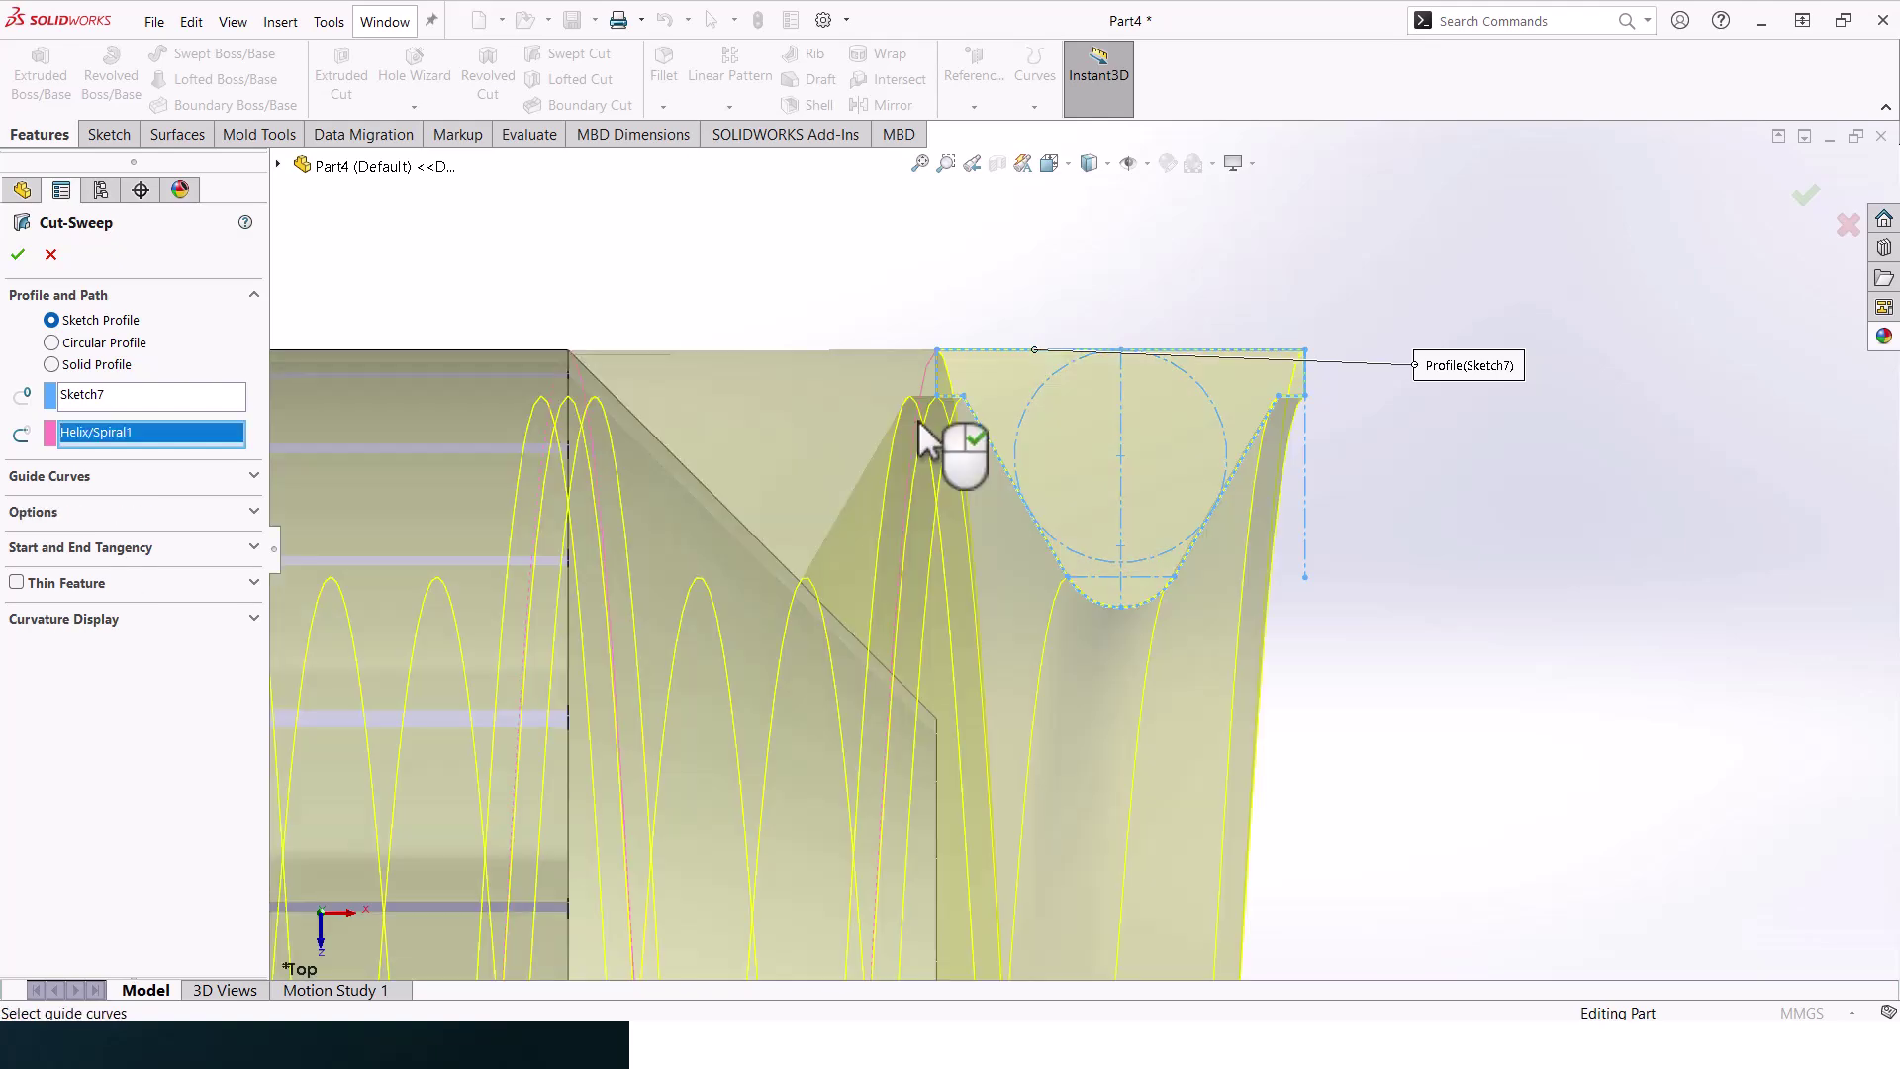
scroll(1041, 412, "up", 2)
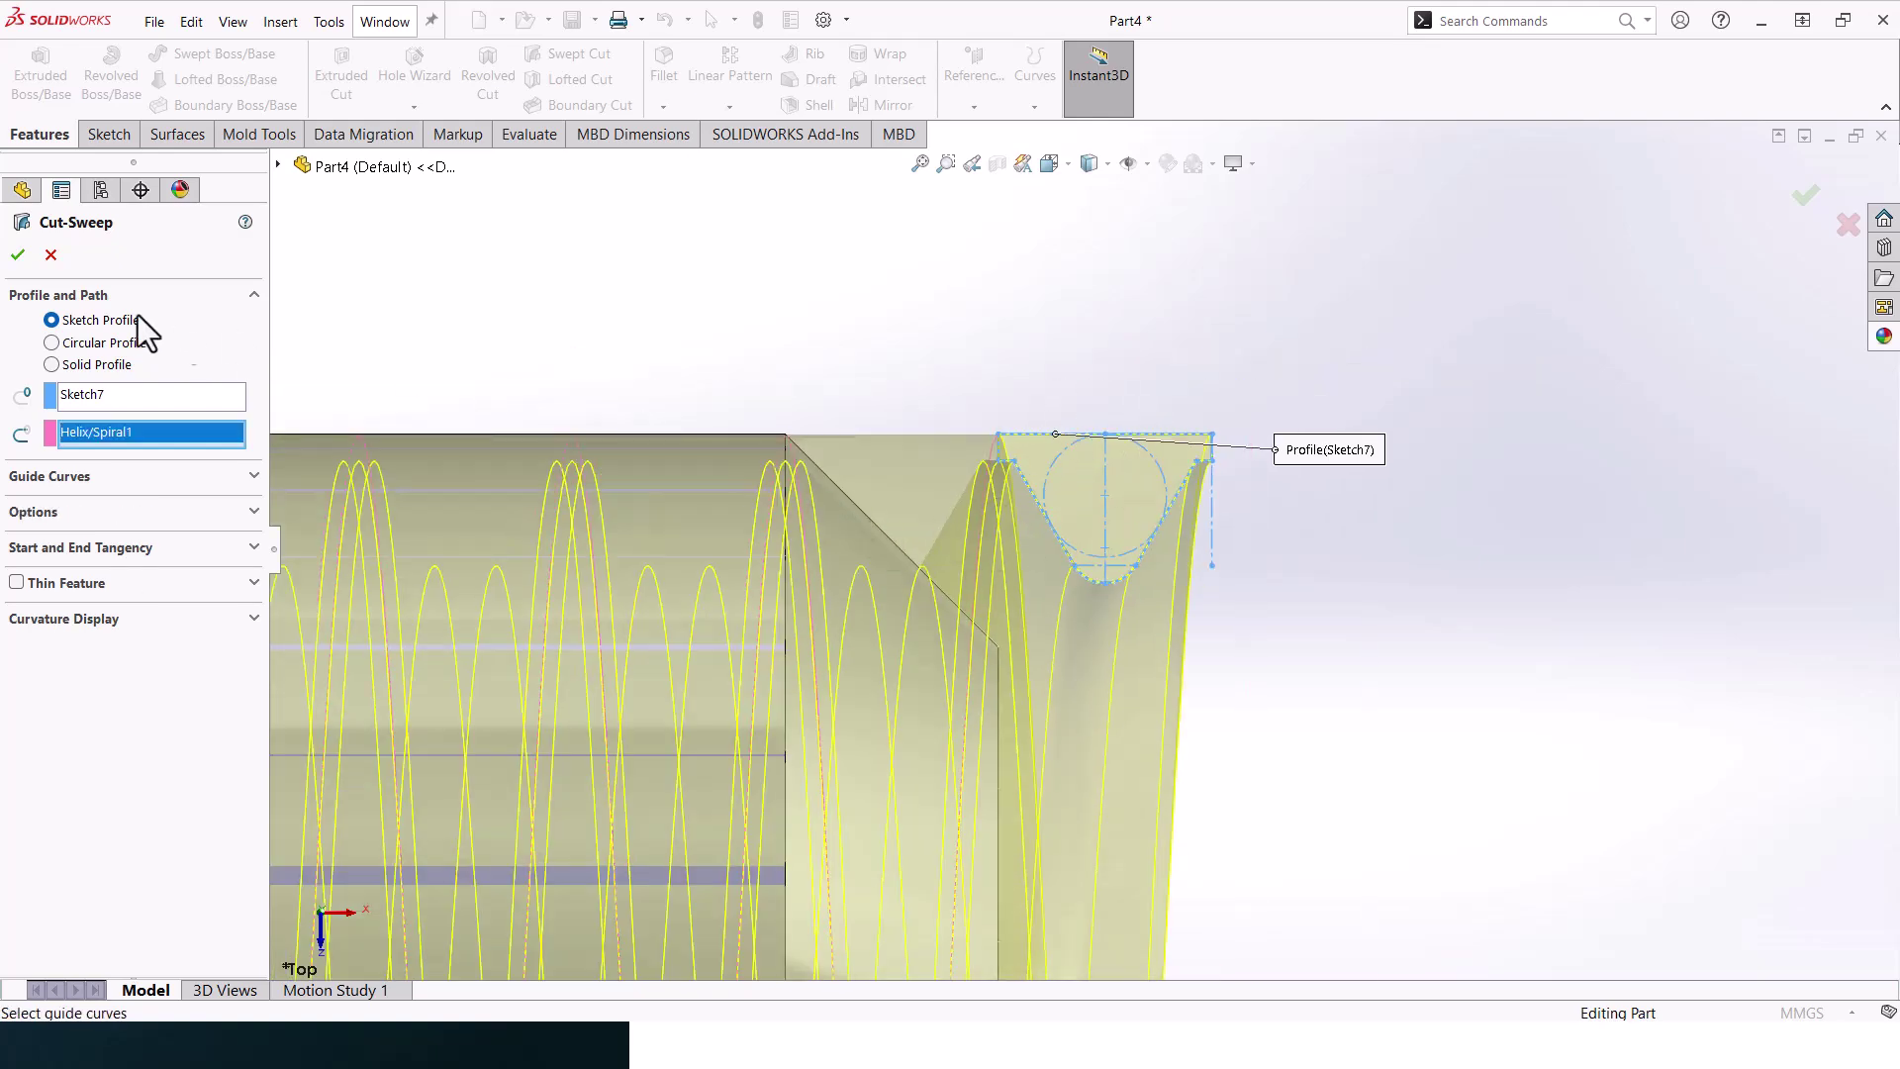
left_click(16, 255)
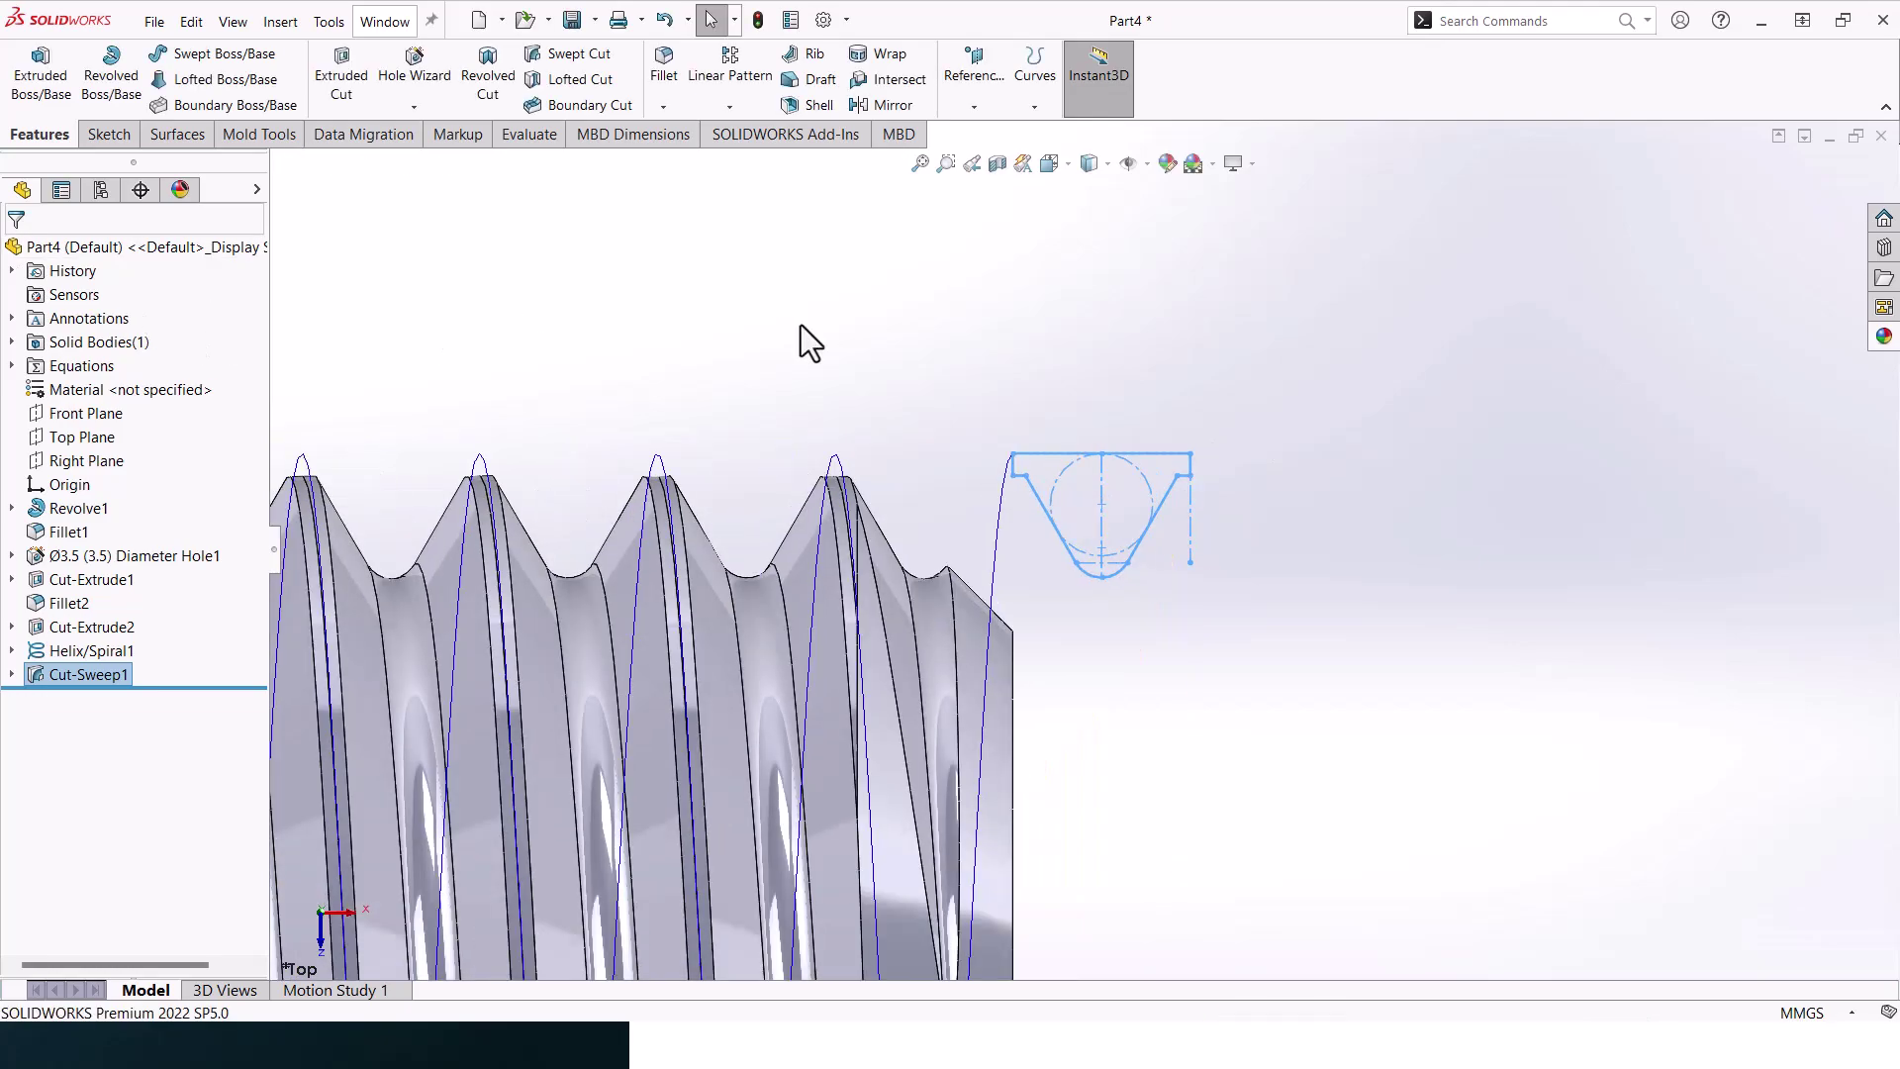
scroll(1025, 444, "up", 5)
middle_click_drag(1030, 408, 1284, 554)
scroll(1045, 589, "down", 5)
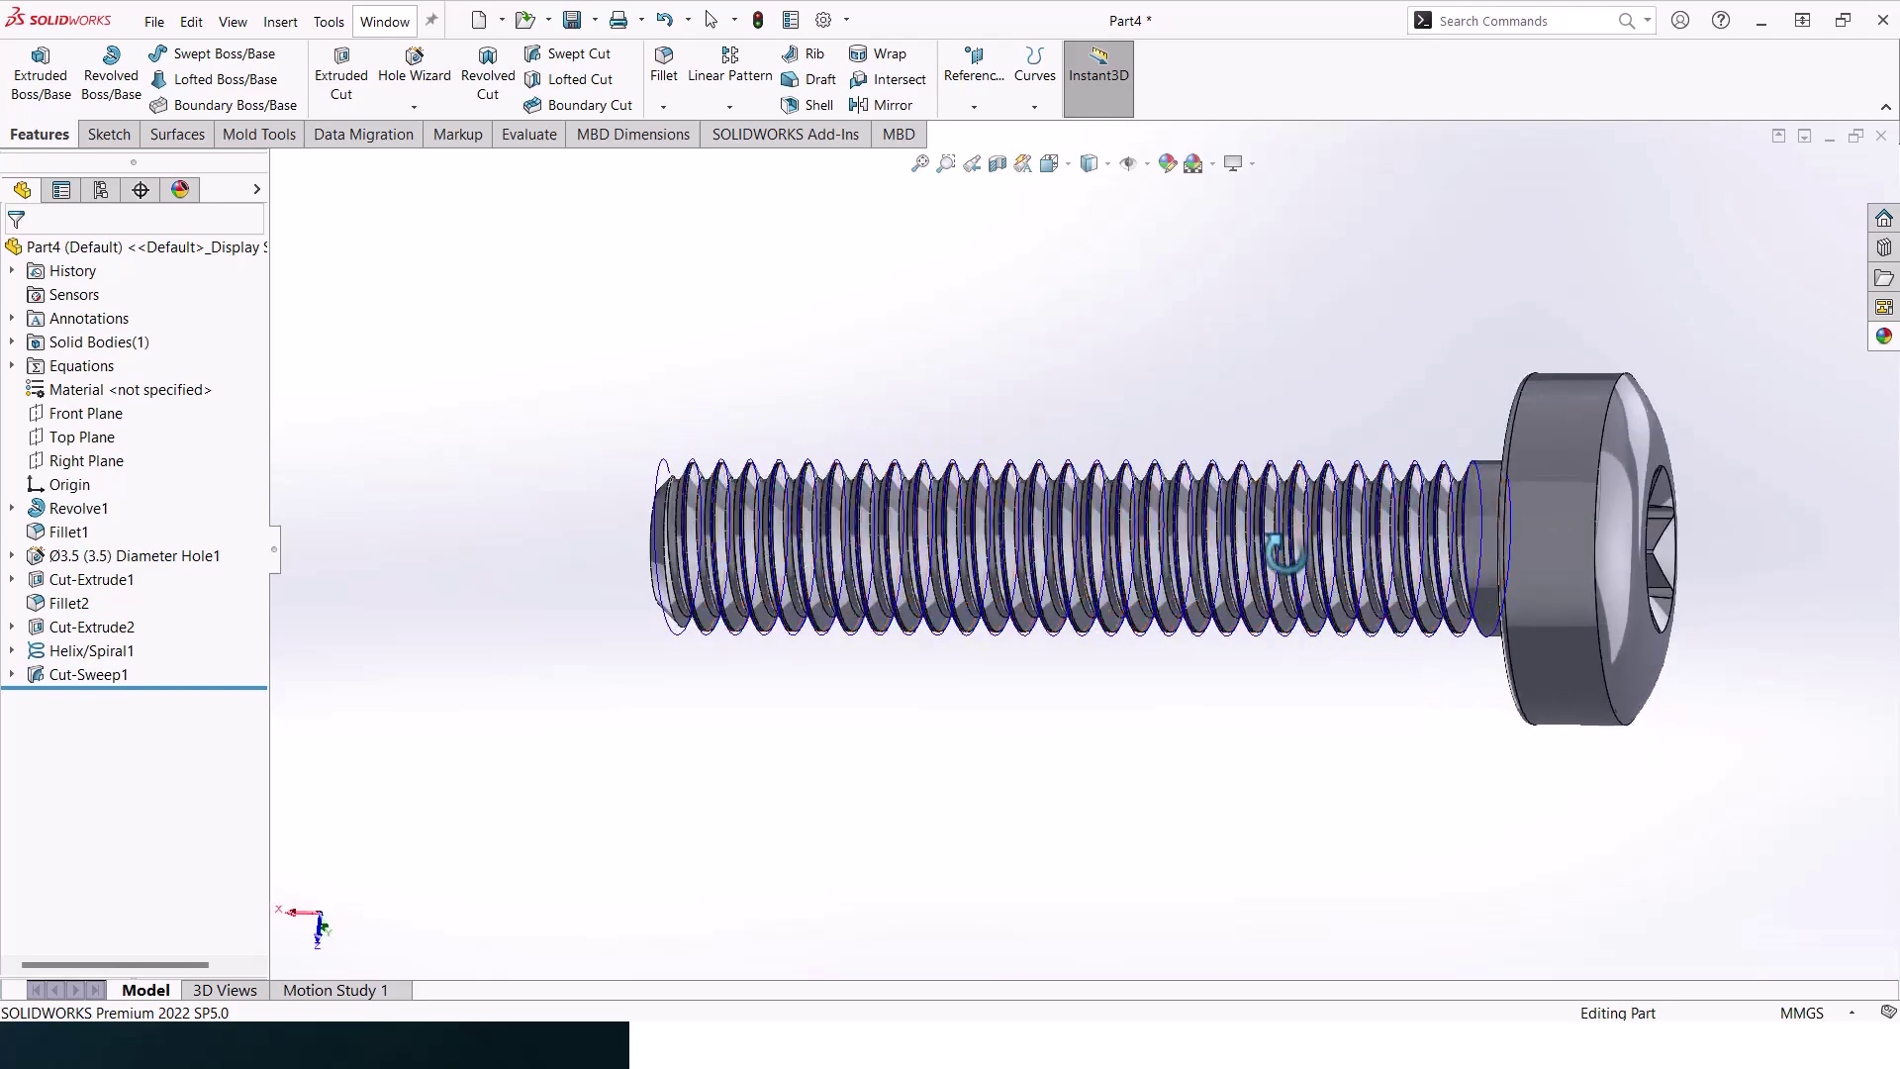
Hide Helix/Spiral1 and apply the polished steel appearance to the screw
left_click(87, 650)
left_click(79, 614)
middle_click_drag(1095, 405, 1238, 435)
left_click(1883, 336)
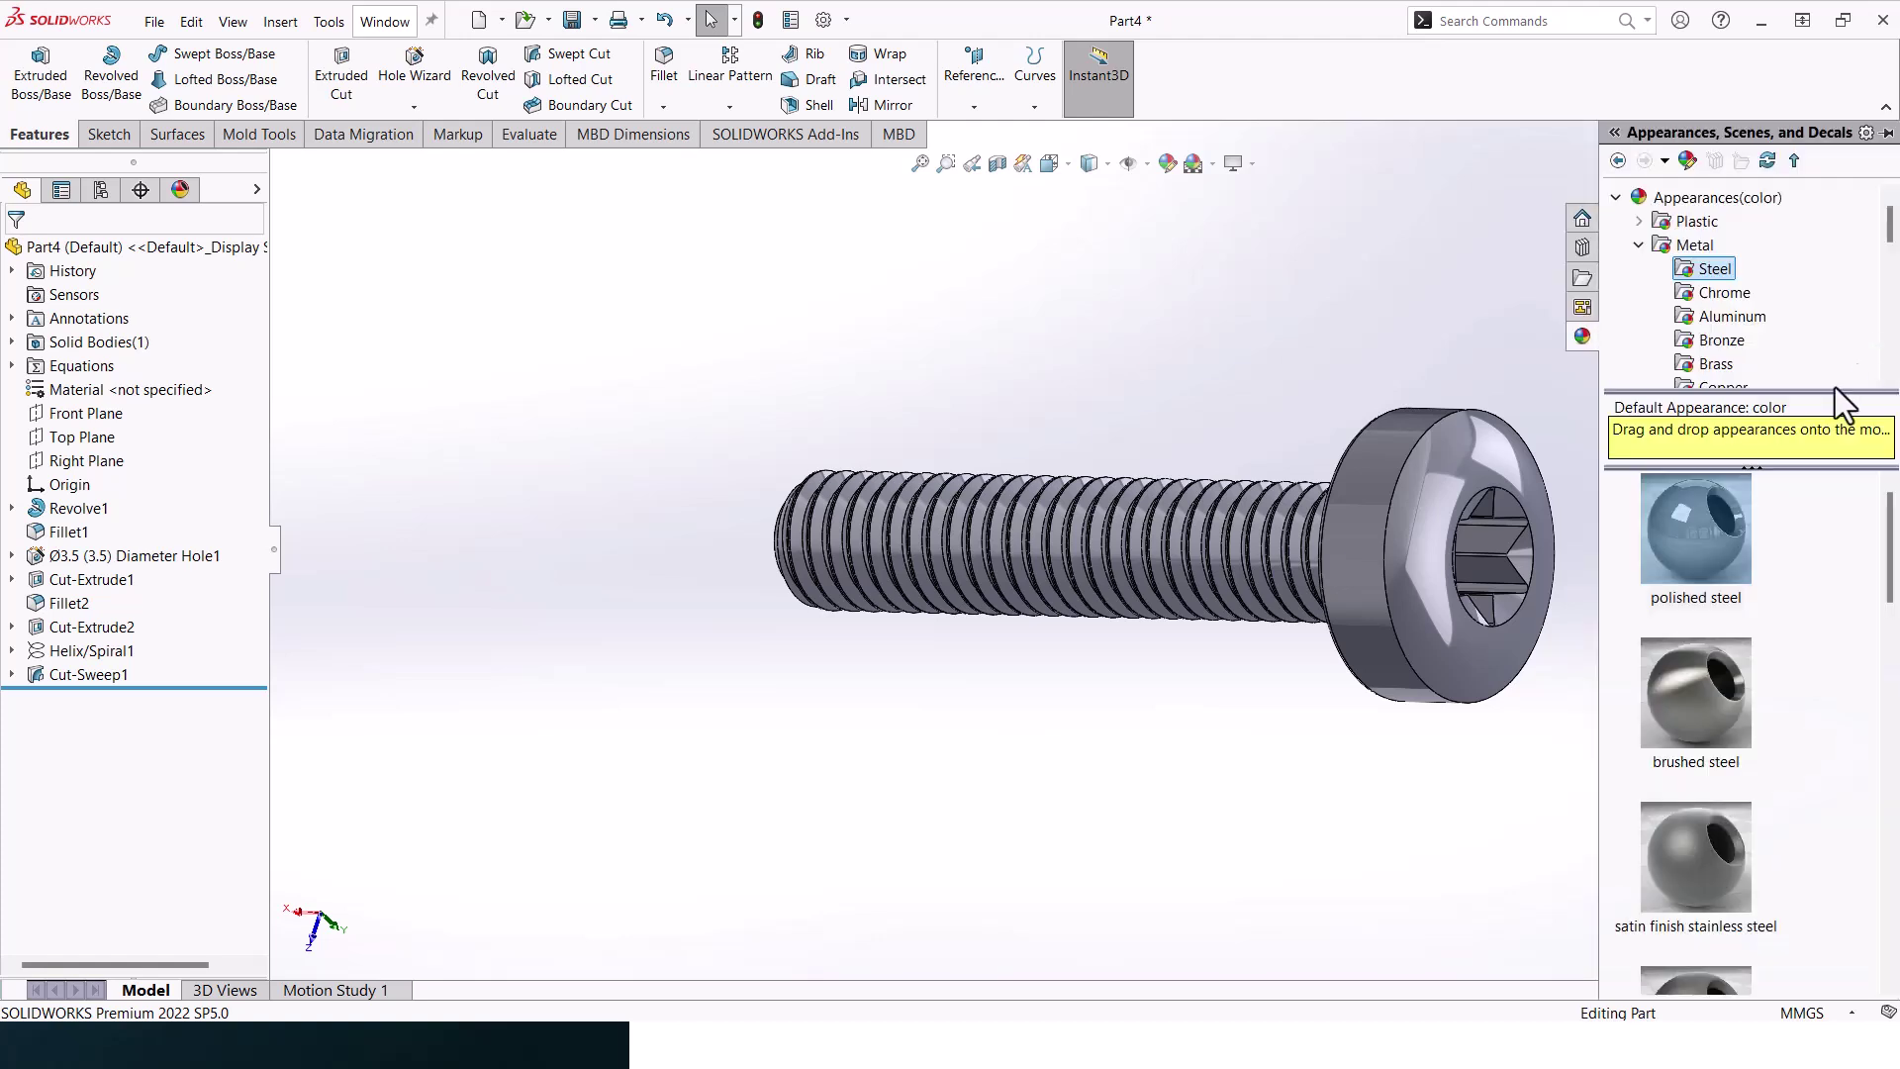
left_click_drag(1715, 559, 1451, 558)
Set the scene to the Plain White background
left_click(1212, 165)
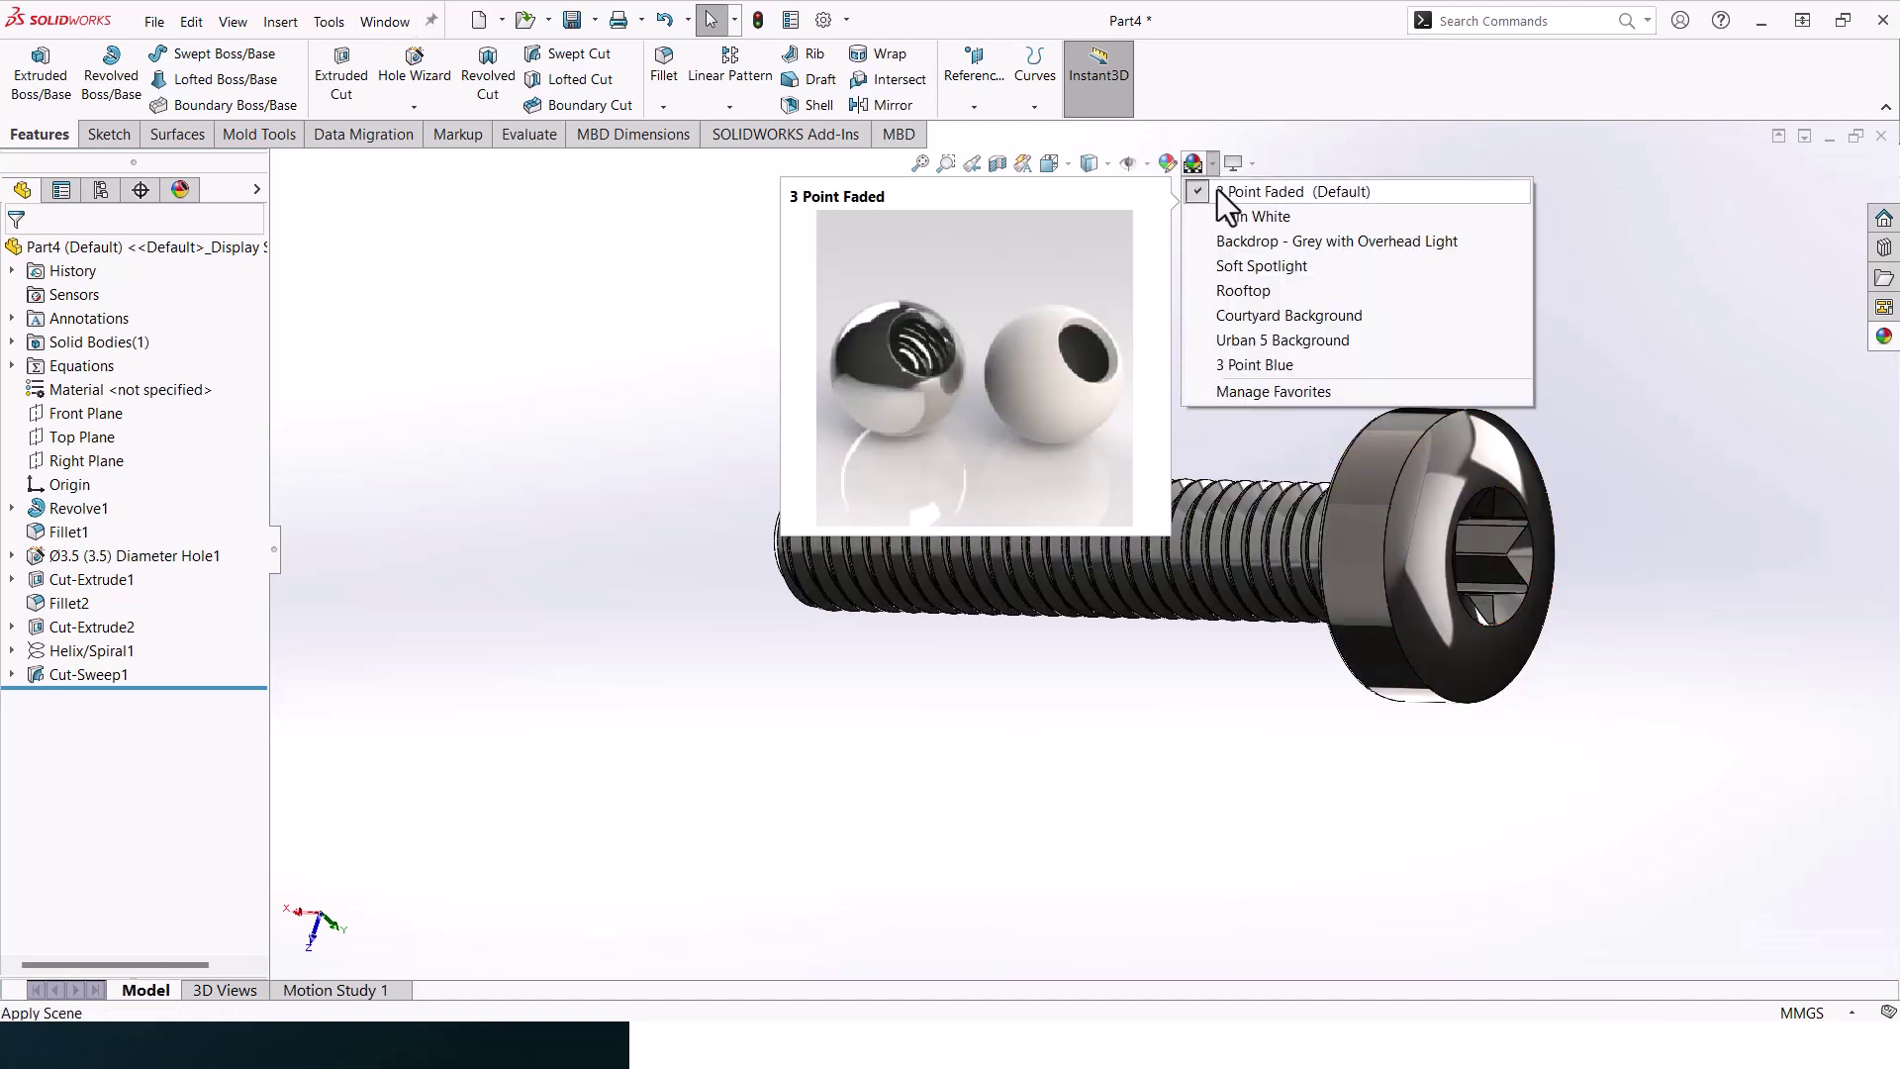
left_click(1225, 216)
middle_click_drag(1350, 400, 1260, 228)
scroll(1326, 562, "down", 3)
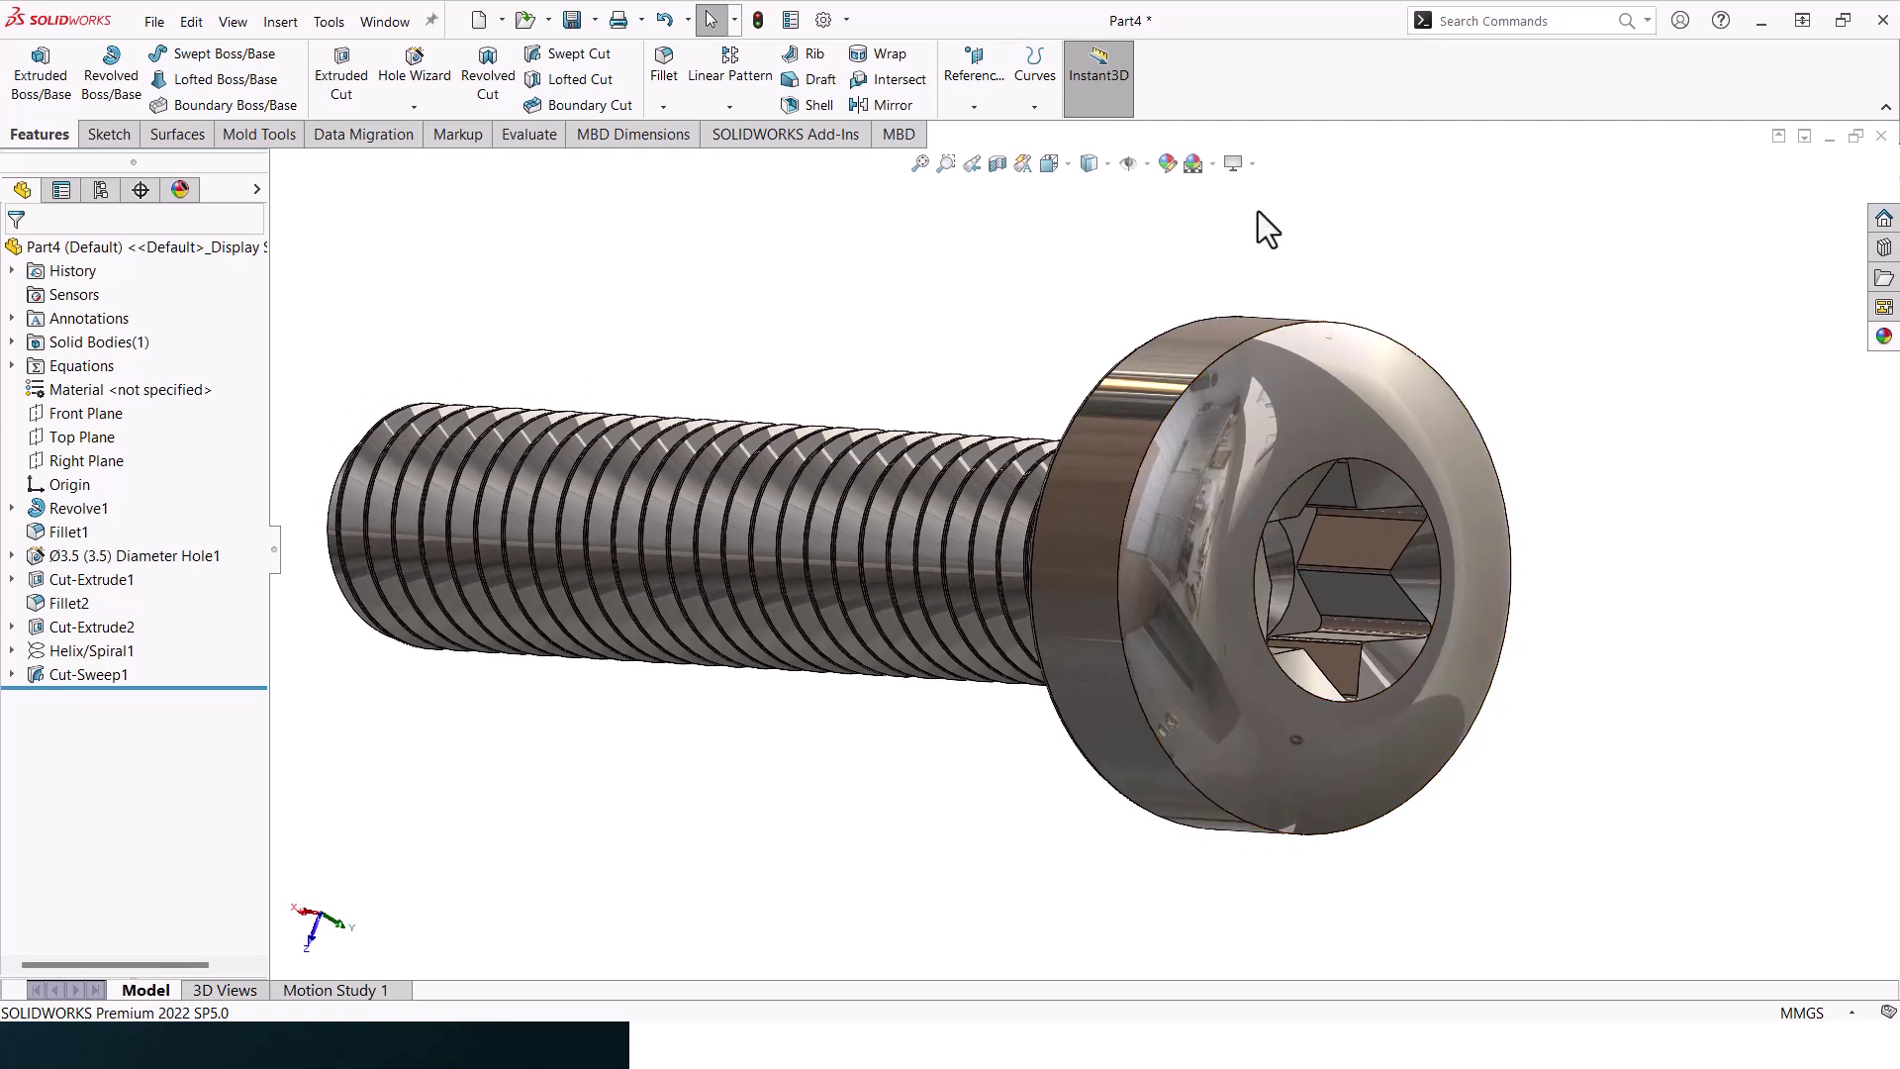
scroll(1238, 362, "up", 3)
middle_click_drag(1237, 361, 1230, 424)
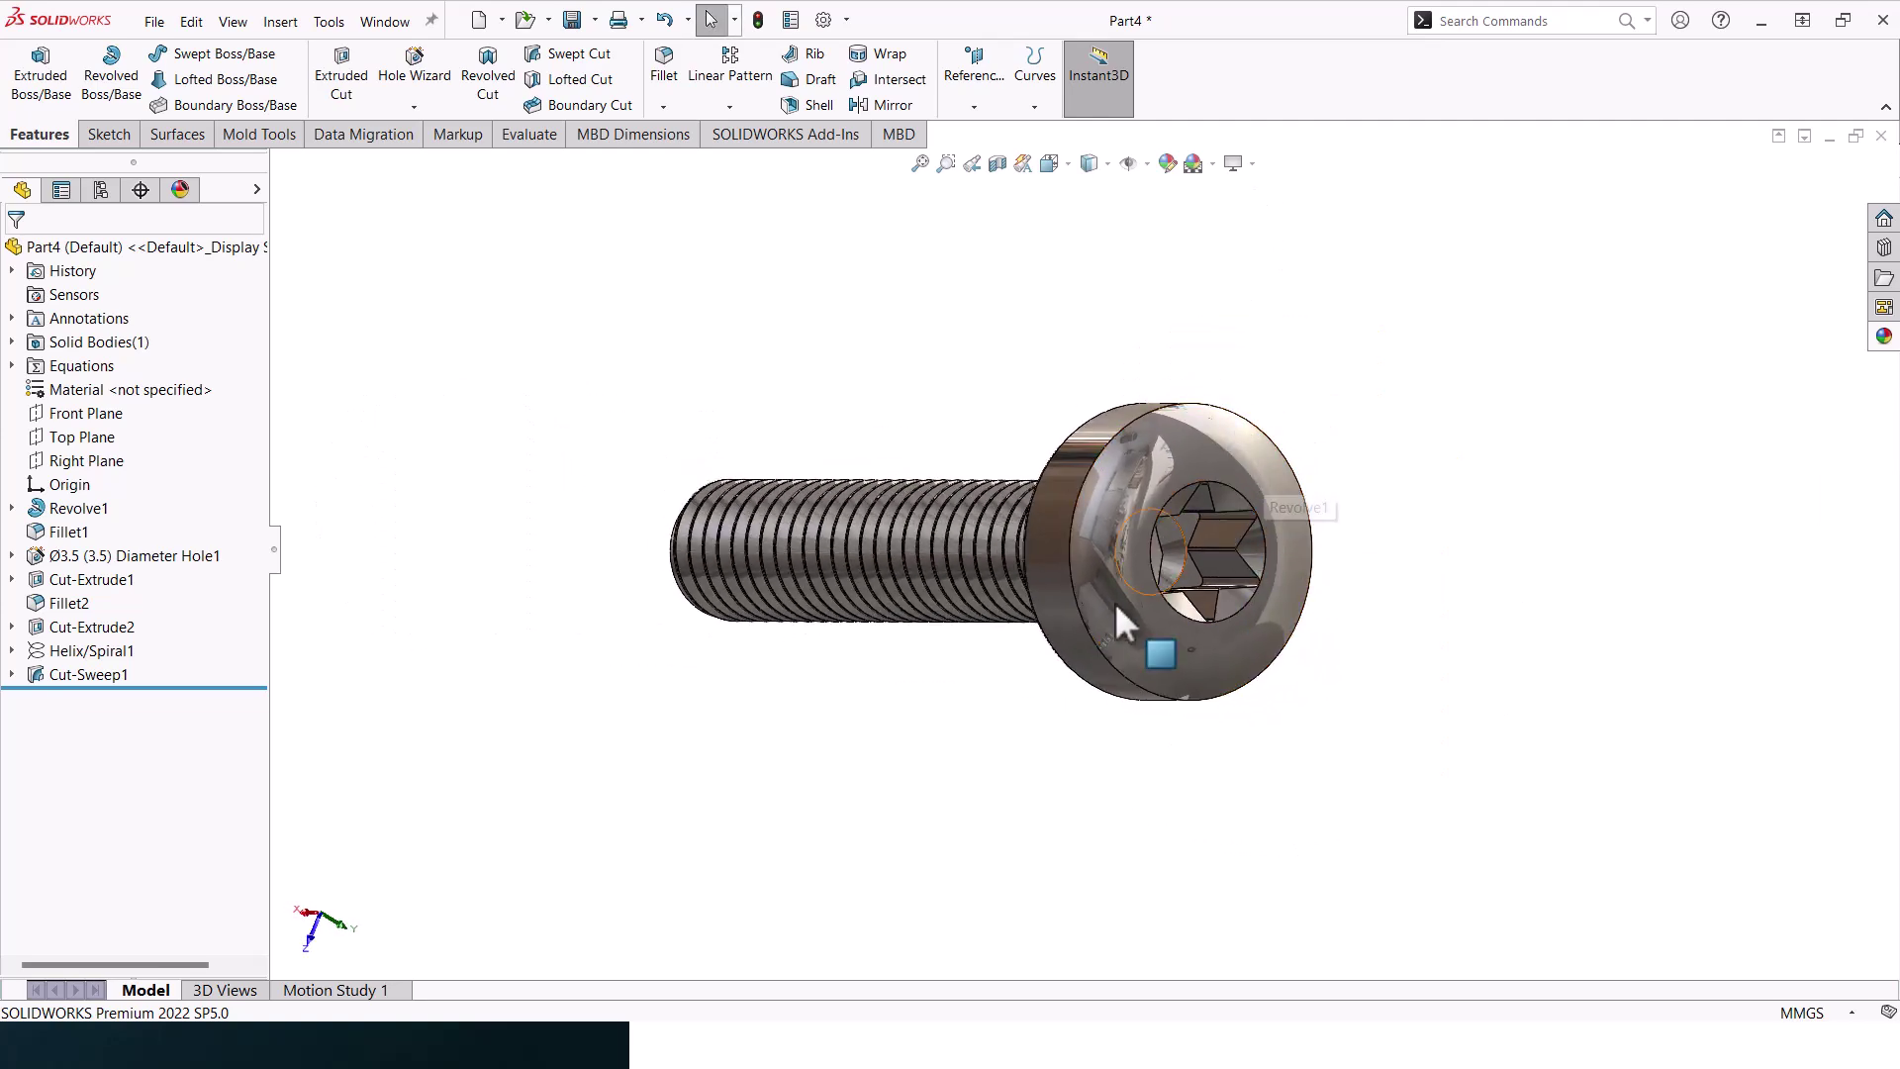